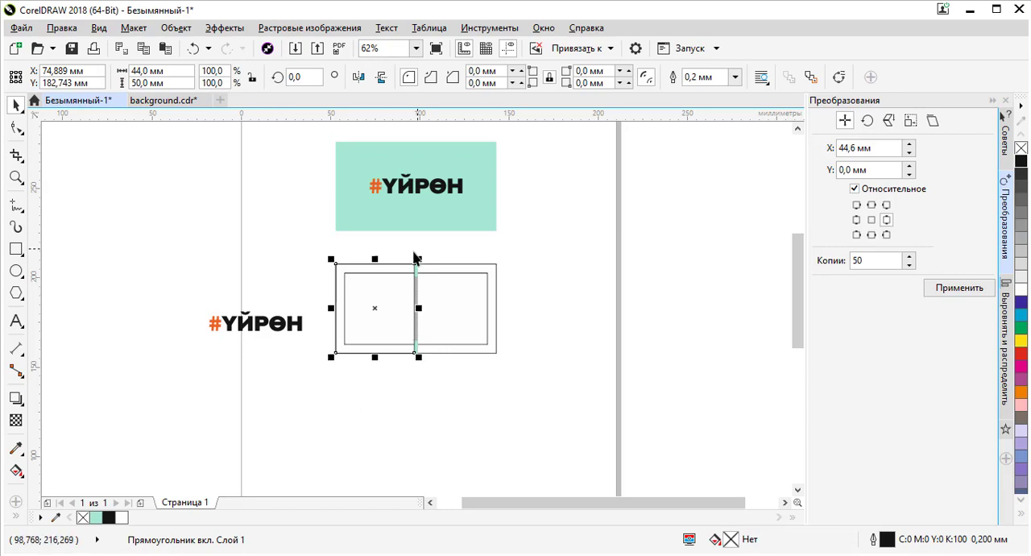
# - Fill the card's left rectangle with the mint document colour and remove its outline
pyautogui.click(99, 520)
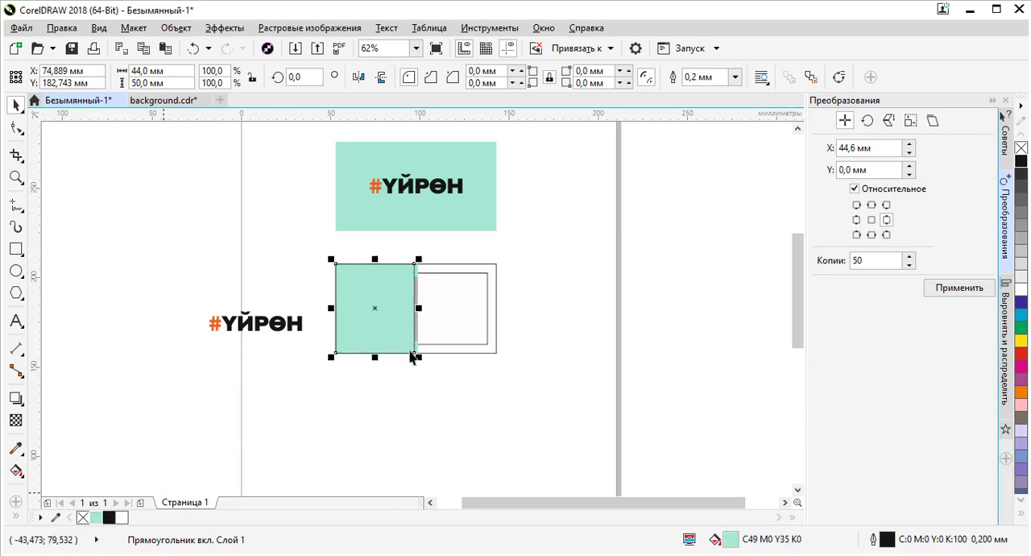
pyautogui.scroll(2, 421, 279)
pyautogui.rightClick(1020, 150)
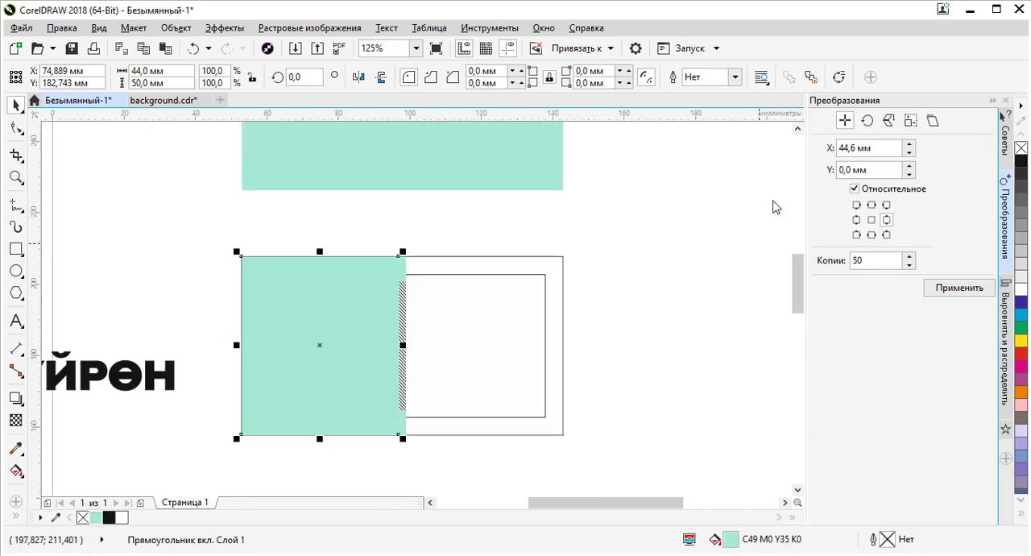
# - Change the rectangle's fill to dark green C92 M22 Y80 K54 in the fill editor
pyautogui.doubleClick(730, 540)
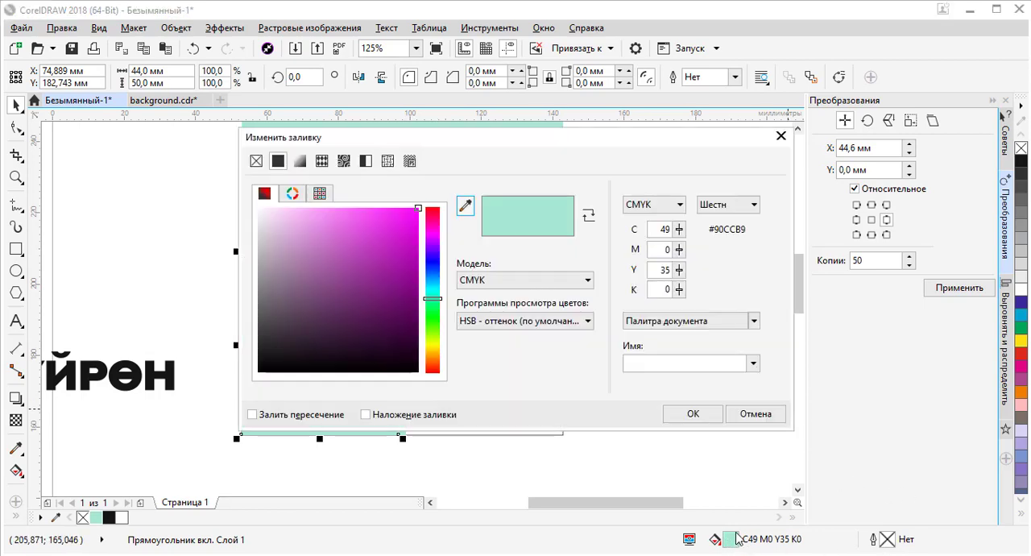
pyautogui.moveTo(304, 244); pyautogui.dragTo(405, 315)
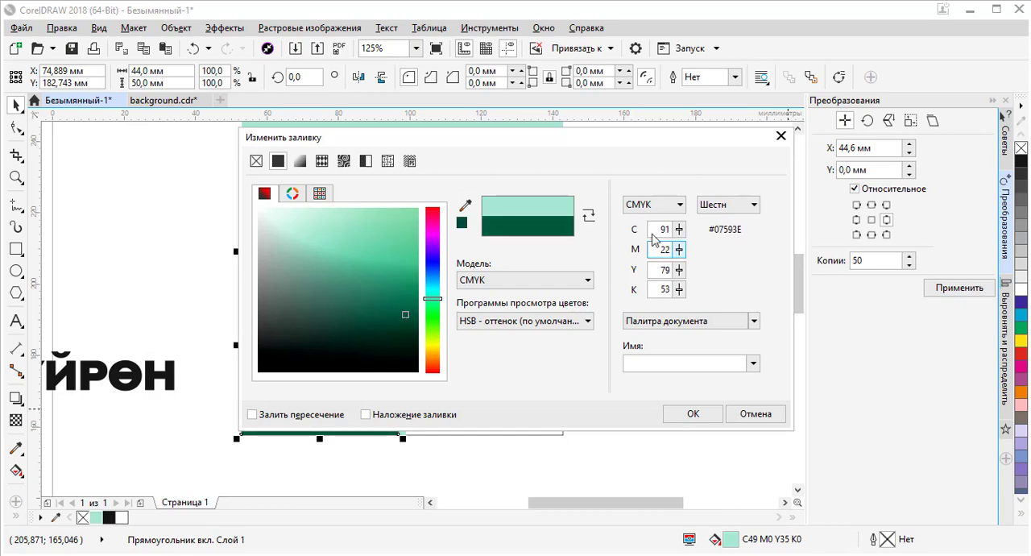
pyautogui.click(404, 311)
pyautogui.moveTo(405, 311); pyautogui.dragTo(412, 319)
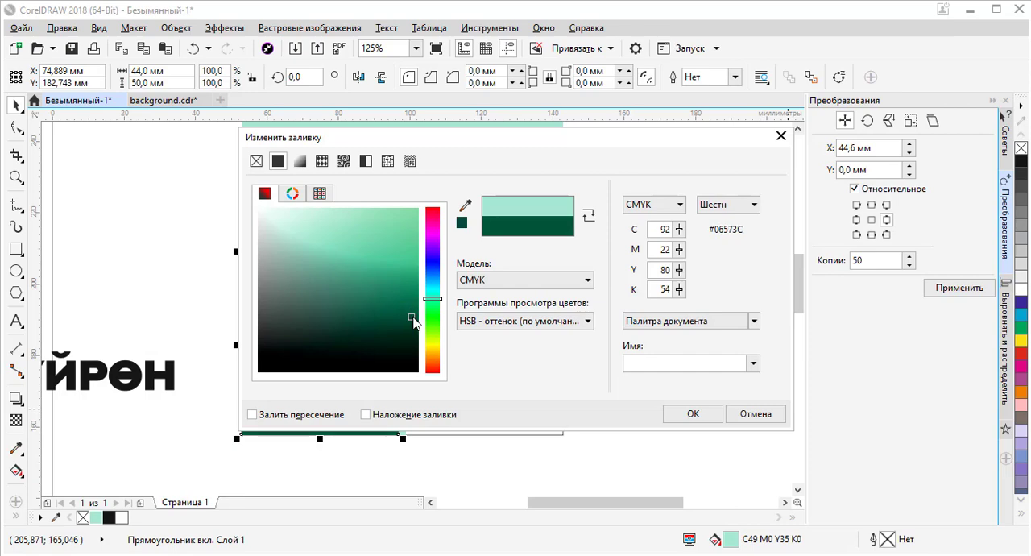
pyautogui.click(706, 416)
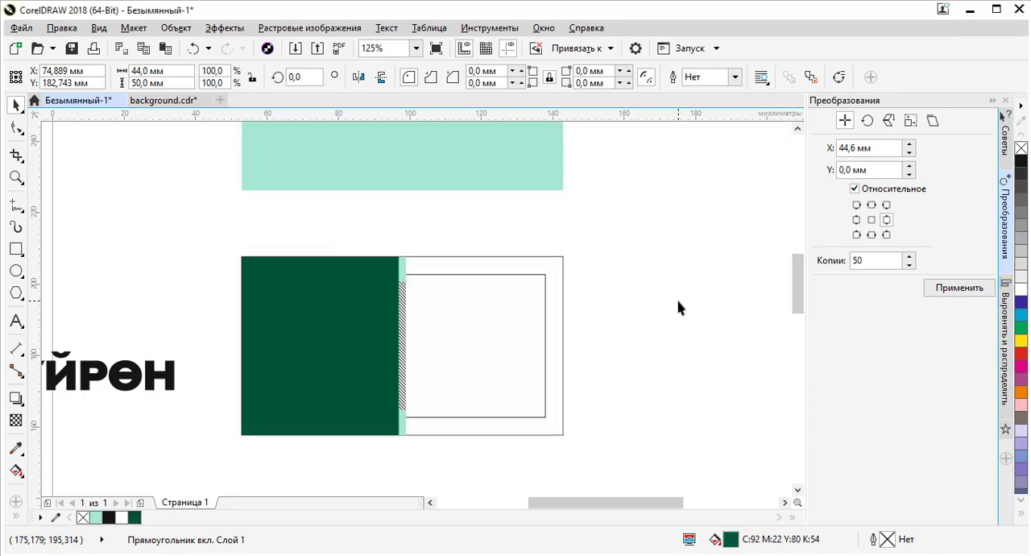
# - Place the #ҮЙРӨН logo text, about 21 mm wide, near the top of the dark green rectangle
pyautogui.scroll(-2, 290, 320)
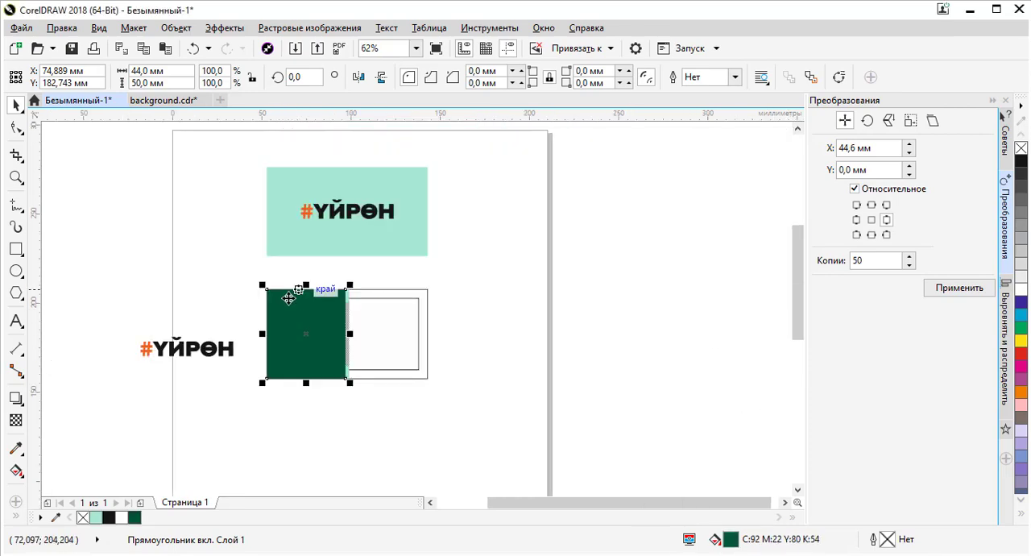
pyautogui.click(223, 357)
pyautogui.click(223, 342)
pyautogui.moveTo(223, 343); pyautogui.dragTo(265, 336)
pyautogui.scroll(2, 385, 317)
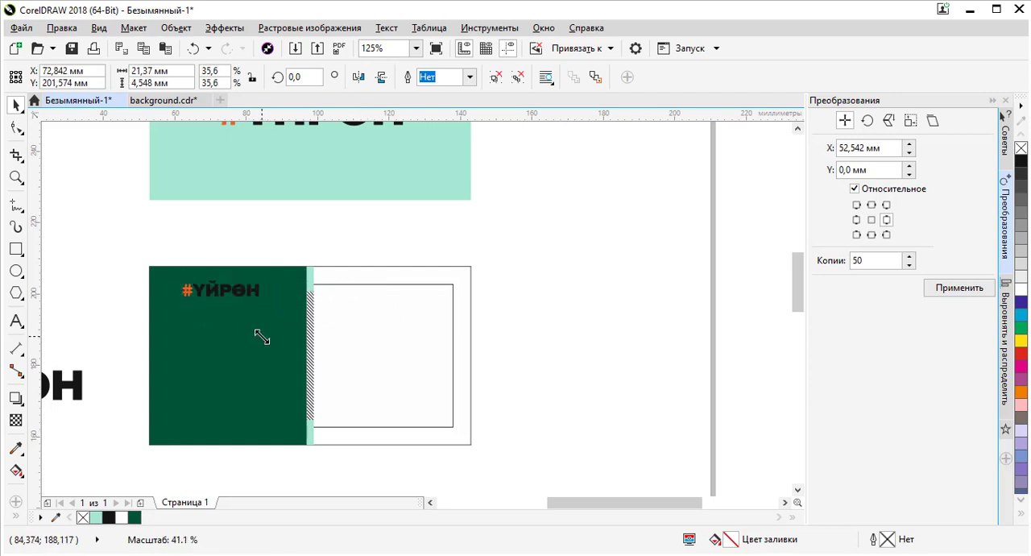
# - Center the logo text horizontally on the dark green rectangle
pyautogui.keyDown('shift'); pyautogui.click(282, 367); pyautogui.keyUp('shift')
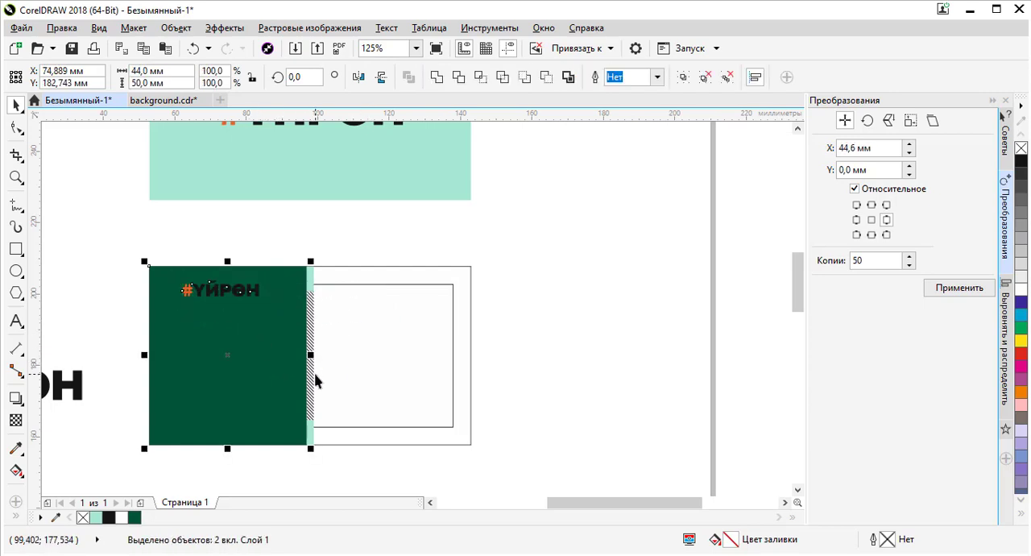
pyautogui.press('c')
# - Select the logo text group and fill it white
pyautogui.click(254, 294)
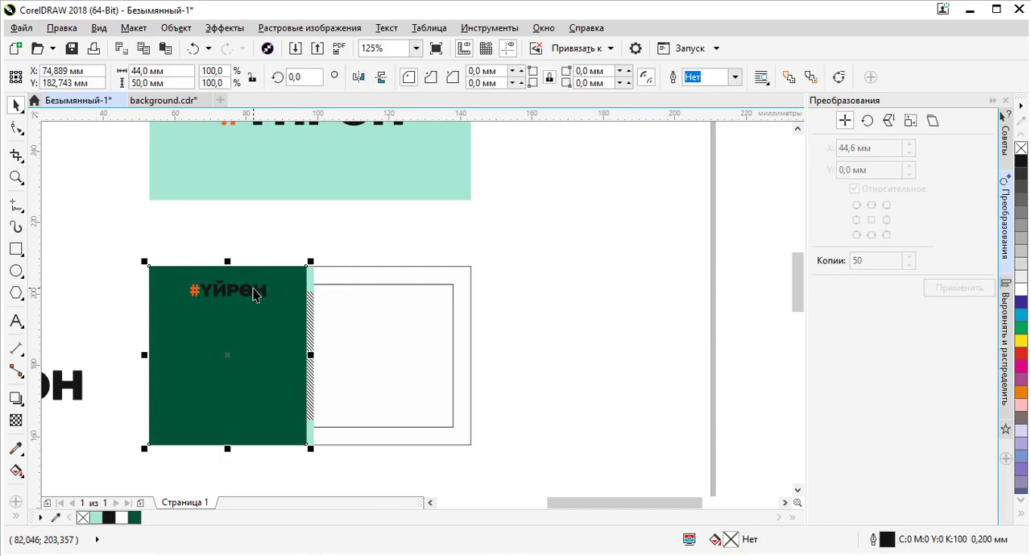
pyautogui.click(255, 294)
pyautogui.keyDown('shift'); pyautogui.click(378, 307); pyautogui.keyUp('shift')
pyautogui.press('e')
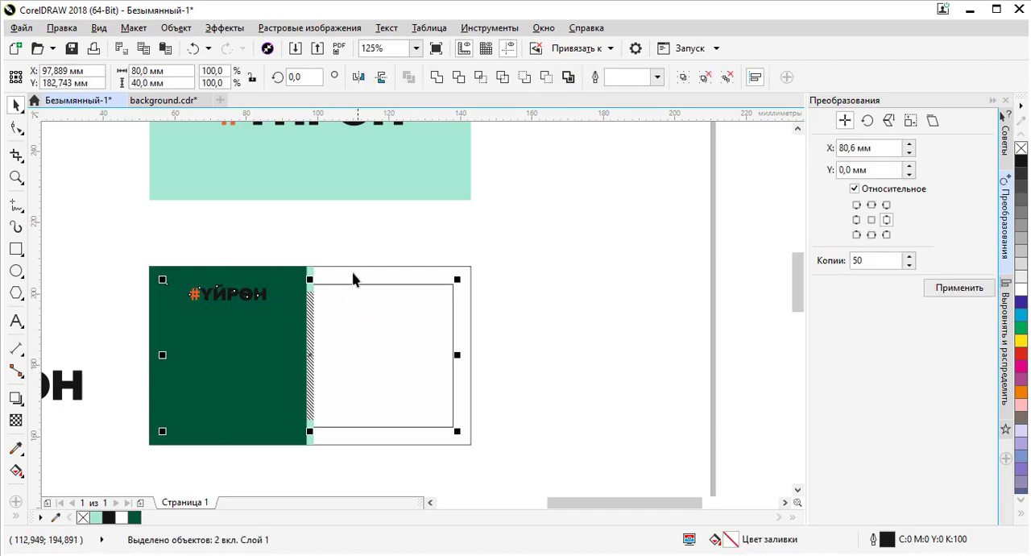
pyautogui.moveTo(173, 240); pyautogui.dragTo(285, 312)
pyautogui.click(1021, 288)
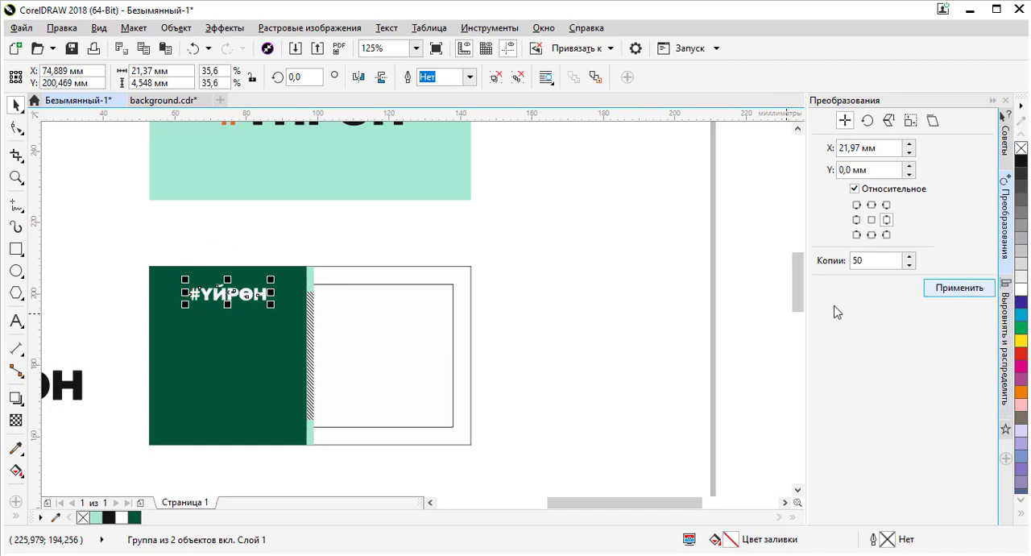
# - Switch to Chrome, search Google for "qr qode generator" in a new tab and open QR Code Generator
pyautogui.click(535, 322)
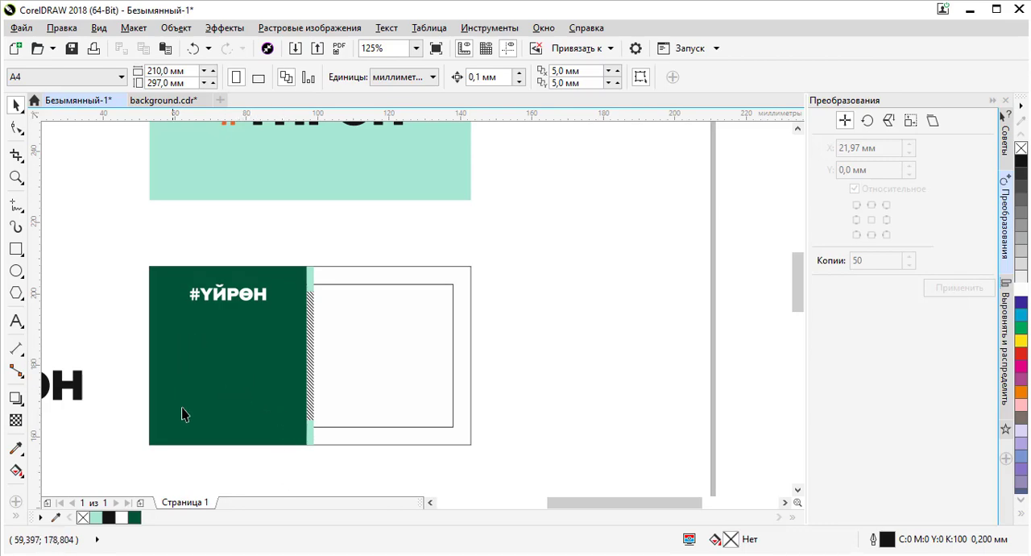
pyautogui.click(335, 503)
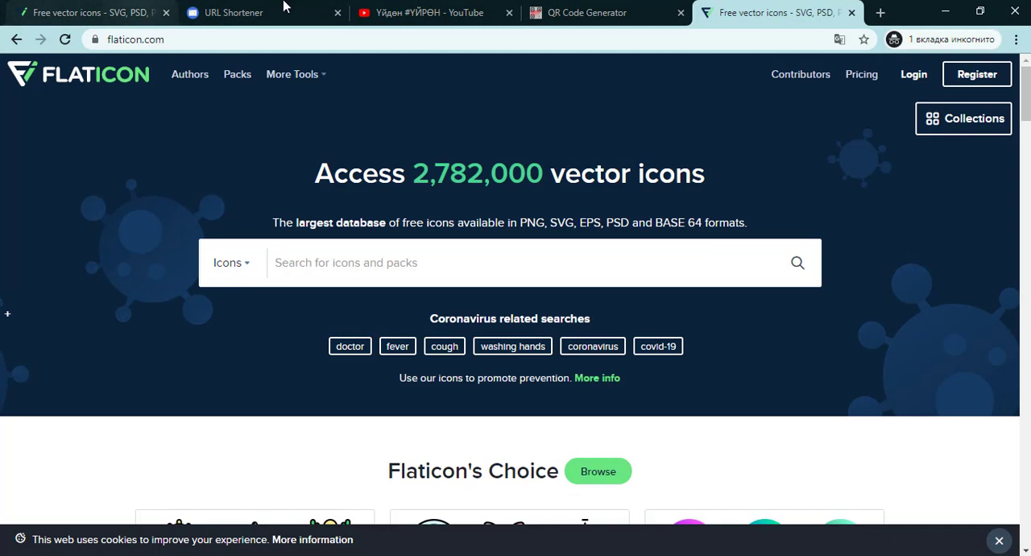
pyautogui.click(621, 13)
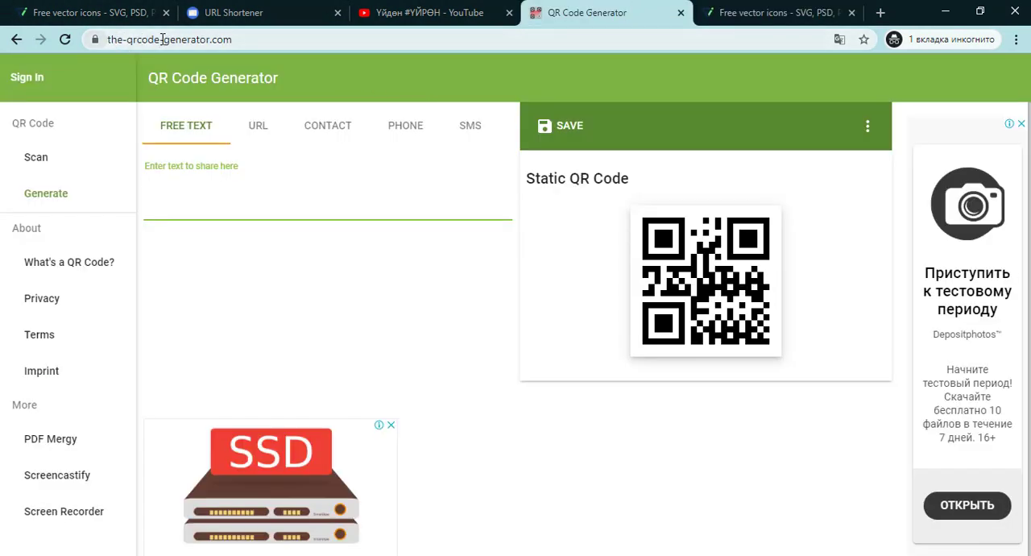
pyautogui.click(881, 13)
pyautogui.write('qr')
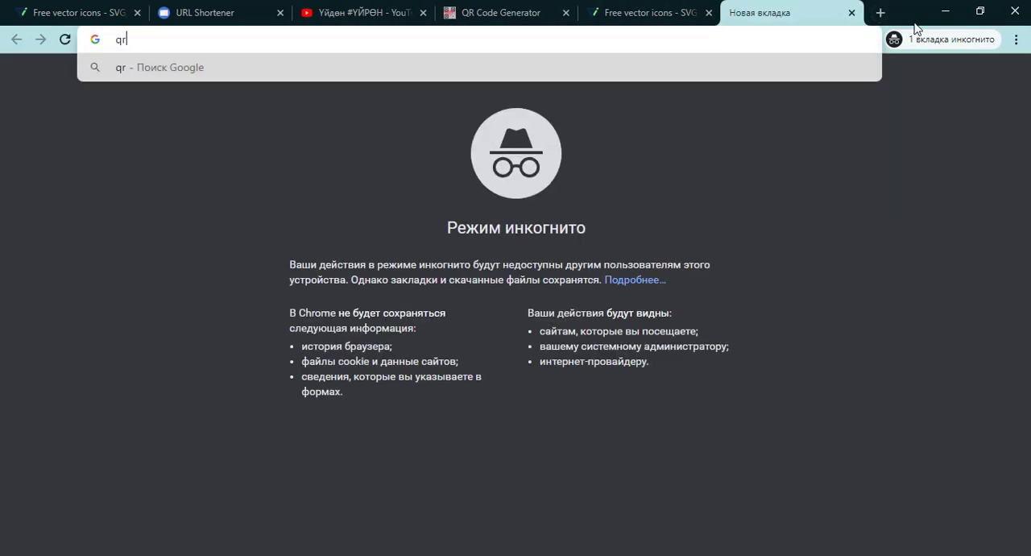
pyautogui.write(' qode generator')
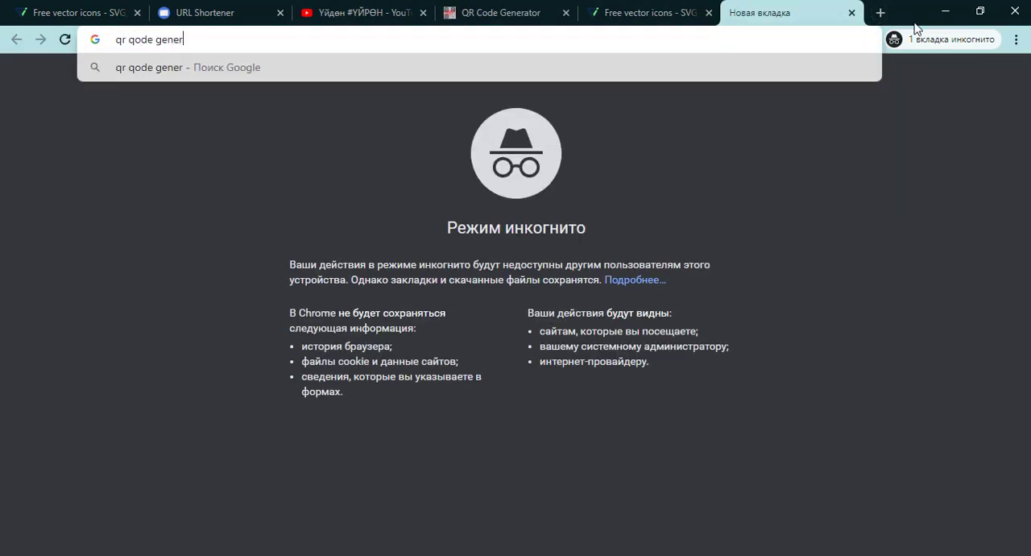
pyautogui.press('Return')
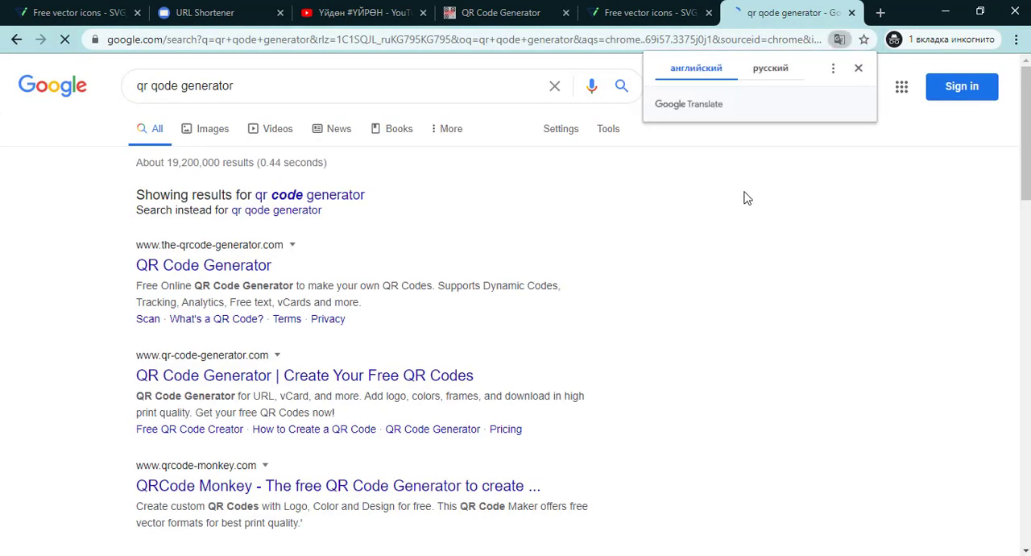
pyautogui.click(229, 270)
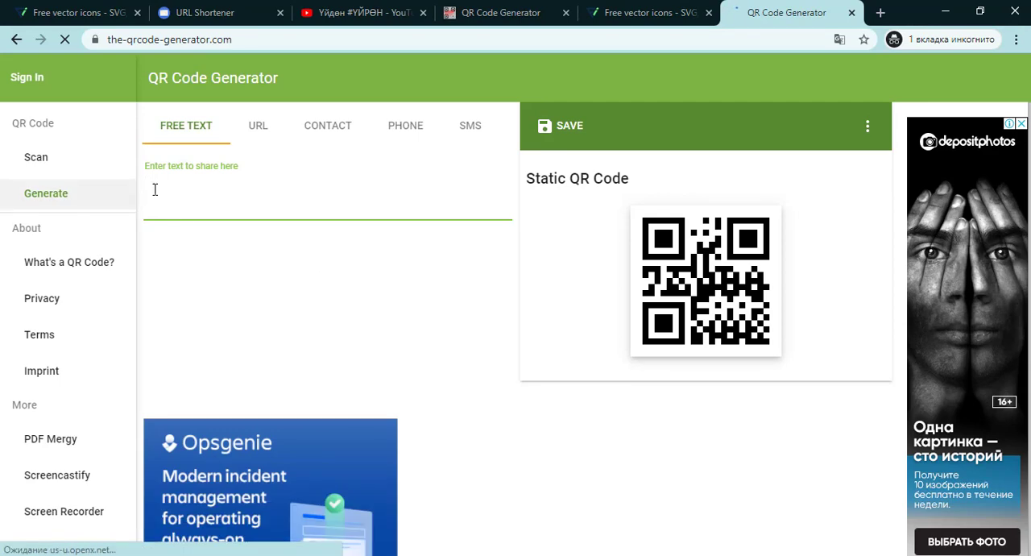
# - Copy the YouTube channel's address from the YouTube tab
pyautogui.click(323, 13)
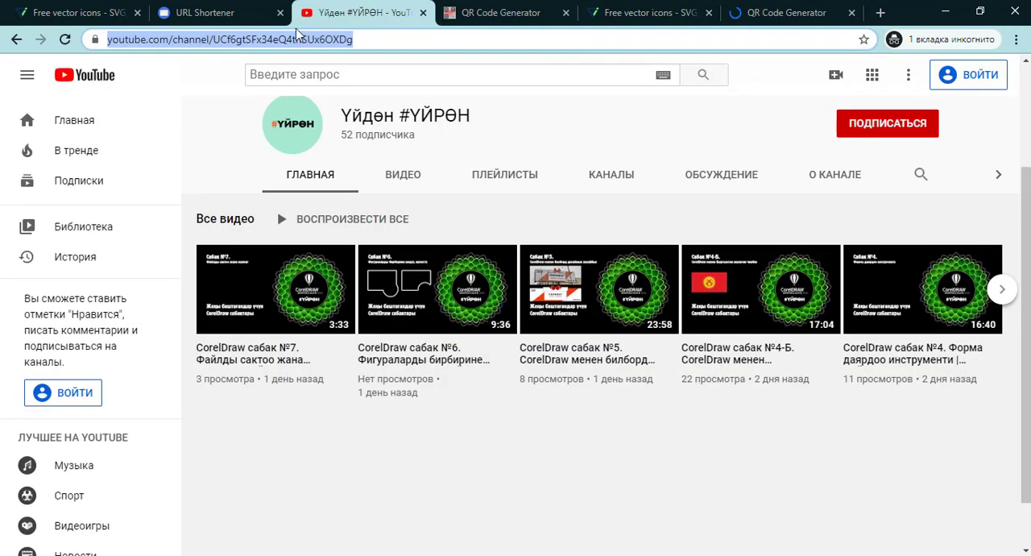
pyautogui.rightClick(301, 46)
pyautogui.click(346, 131)
pyautogui.click(775, 13)
pyautogui.rightClick(219, 189)
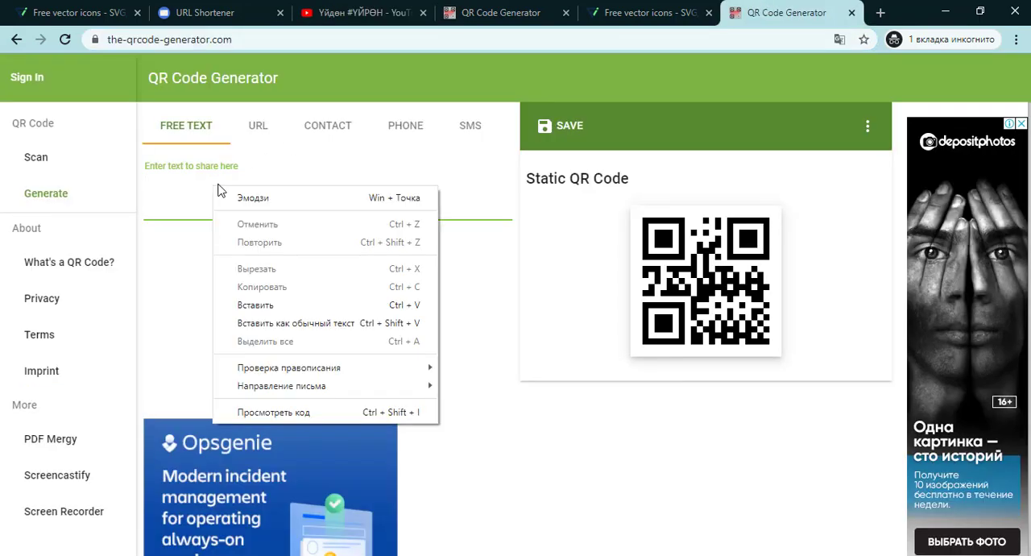
pyautogui.click(260, 321)
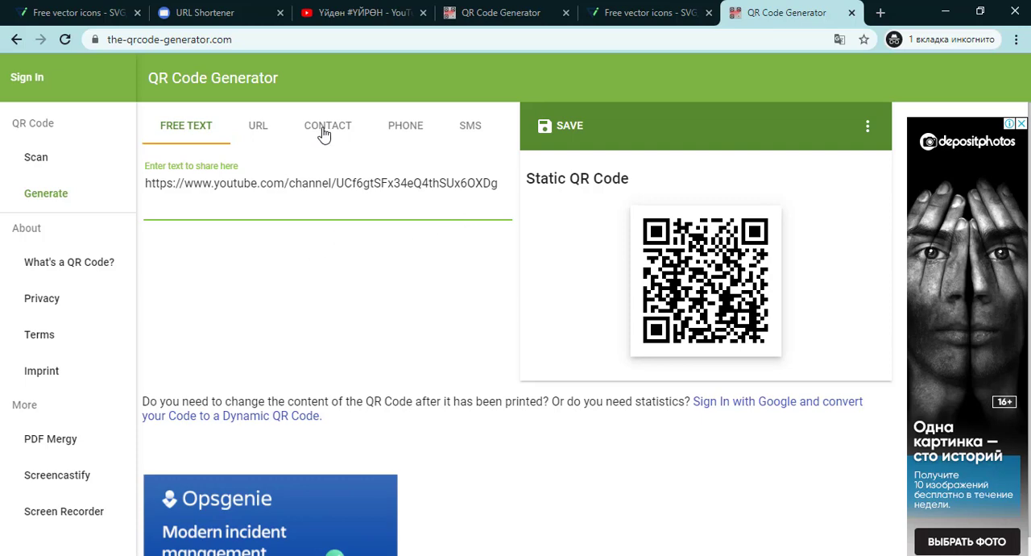
# - Paste the channel address into the URL field of the QR generator and shorten the URL
pyautogui.click(262, 129)
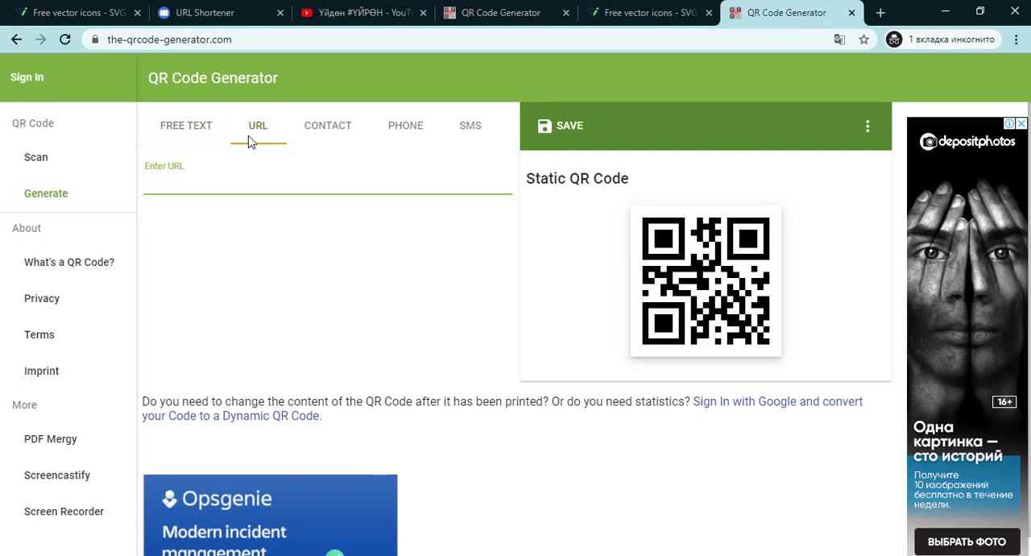
pyautogui.hotkey('ctrl', 'v')
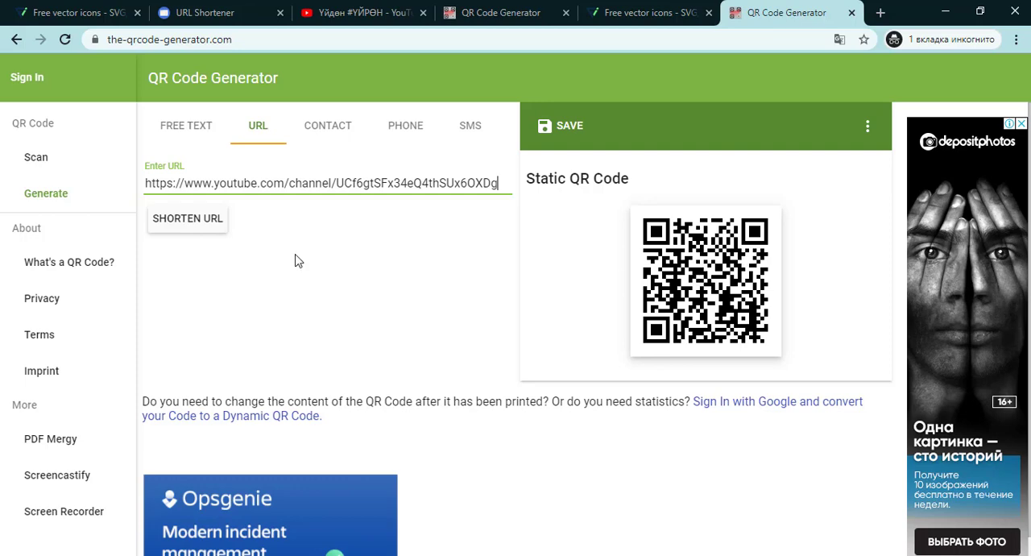
pyautogui.click(187, 219)
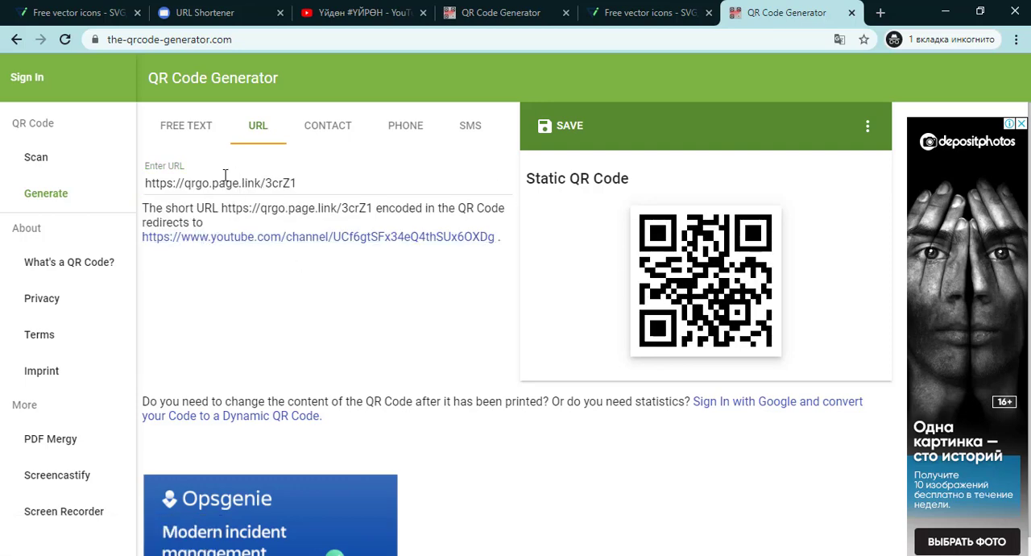
# - Save the generated QR code in EPS format
pyautogui.moveTo(299, 183); pyautogui.dragTo(142, 183)
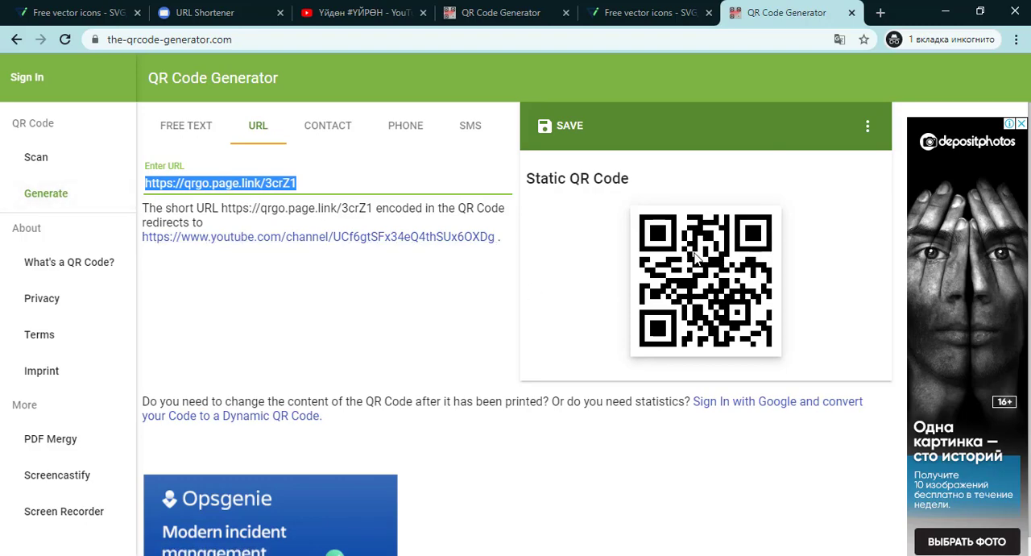
pyautogui.click(558, 129)
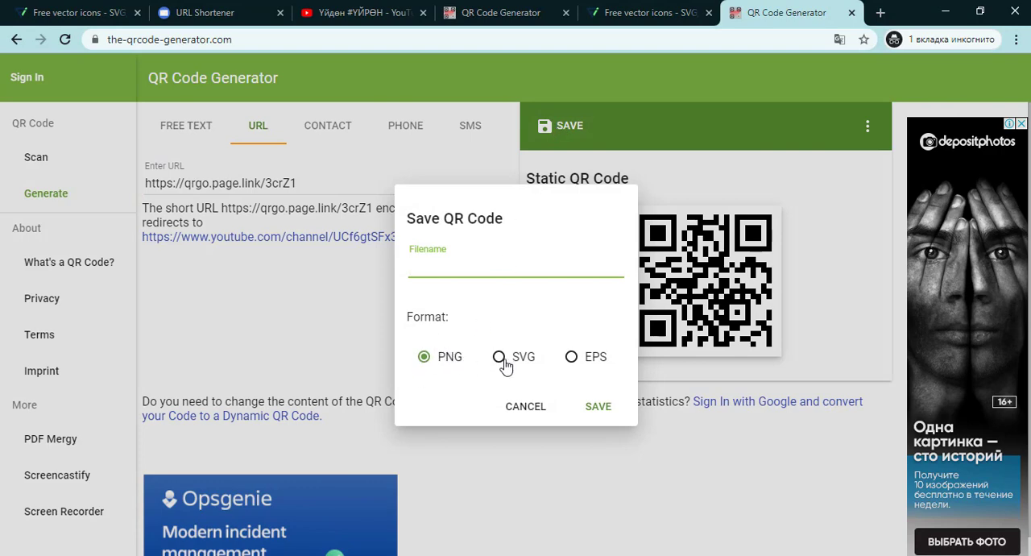
pyautogui.click(594, 365)
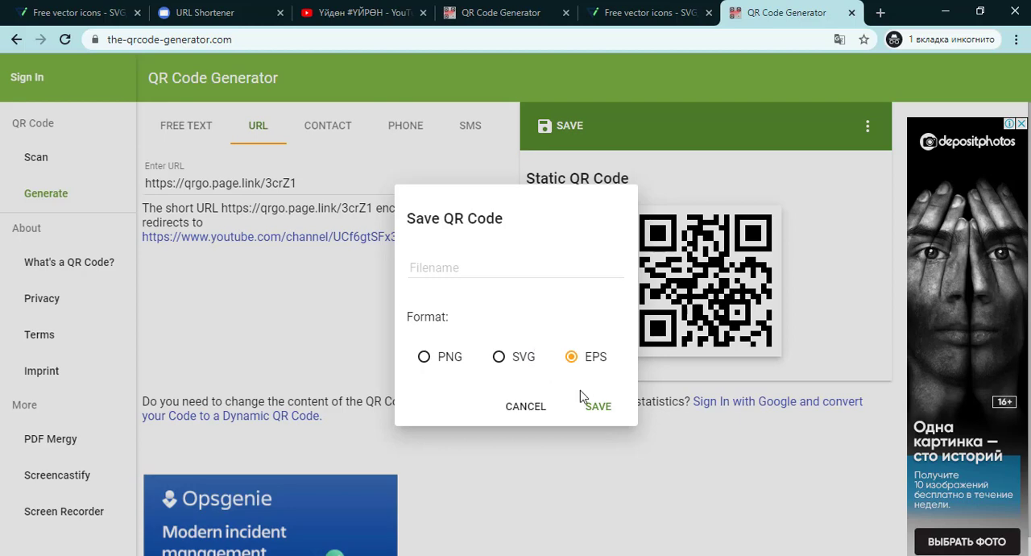
pyautogui.click(601, 409)
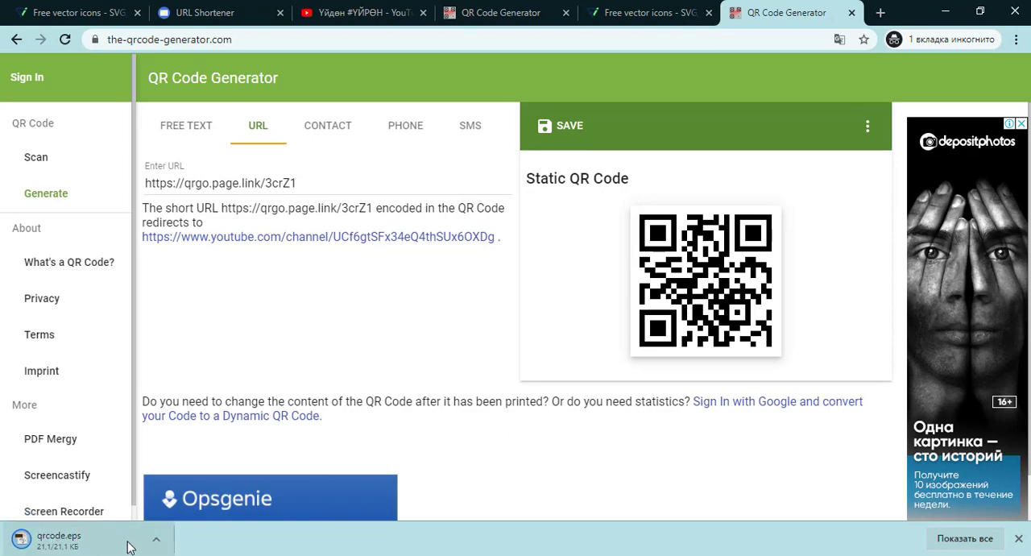
# - Open the downloads folder and move qrcode.eps onto the desktop
pyautogui.click(156, 540)
pyautogui.click(214, 492)
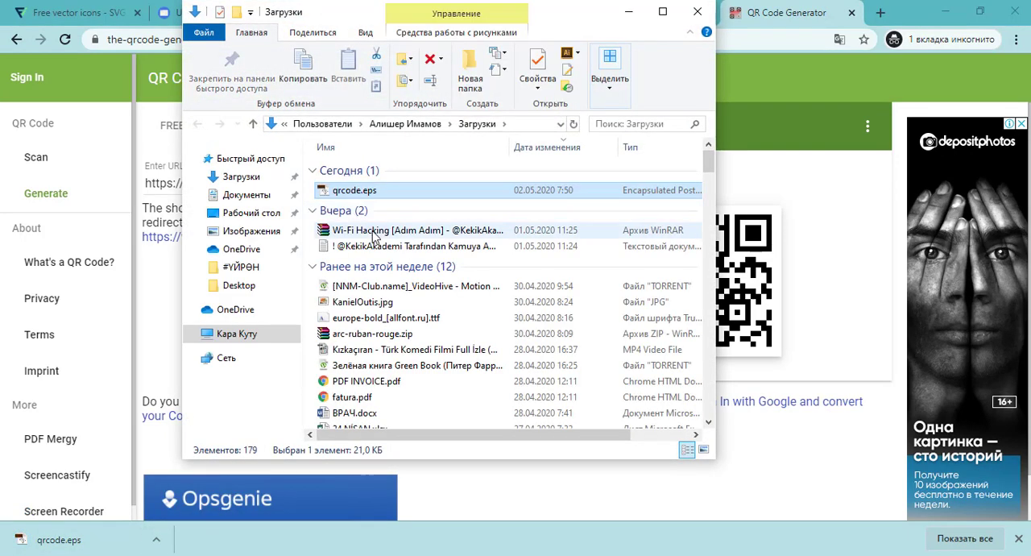
pyautogui.moveTo(357, 198); pyautogui.dragTo(87, 249)
pyautogui.press('super+d')
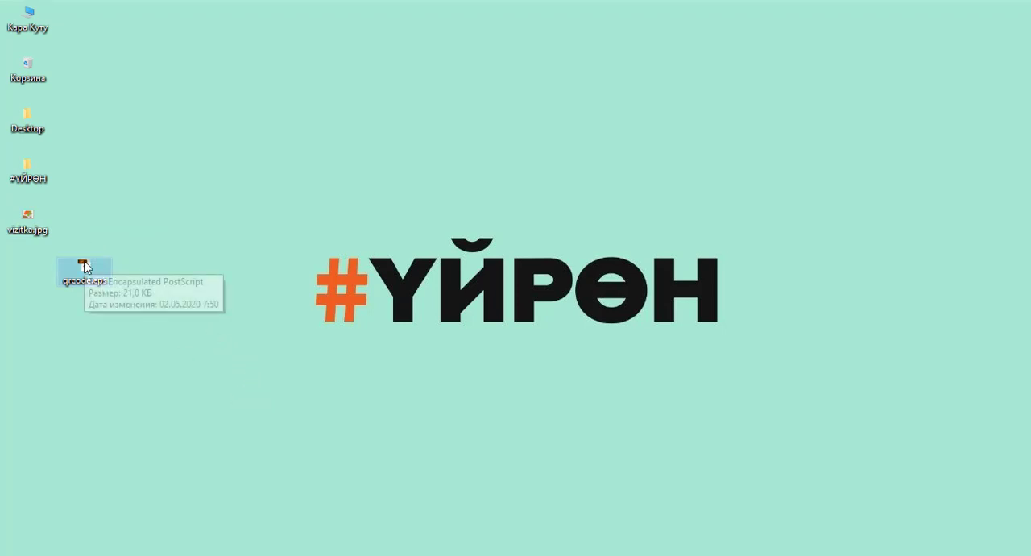
# - Import qrcode.eps into the CorelDRAW document as editable, with text as curves
pyautogui.moveTo(97, 286); pyautogui.dragTo(362, 341)
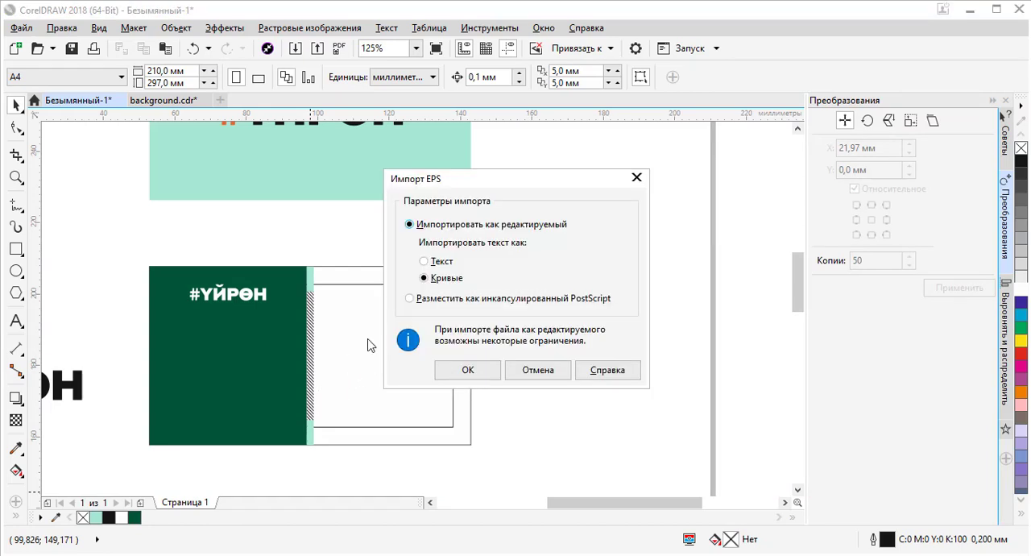
pyautogui.click(469, 369)
pyautogui.click(481, 369)
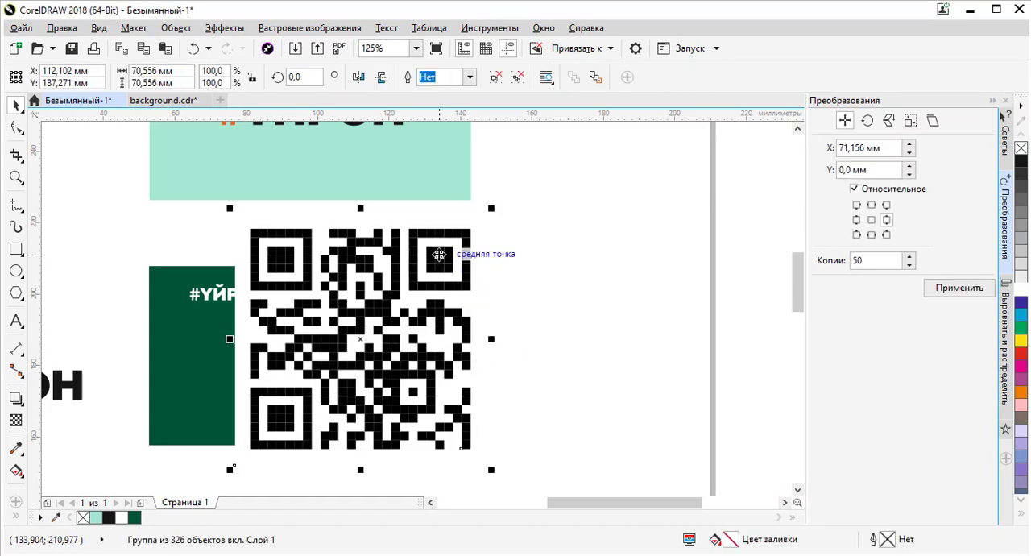
# - Scale the QR code to about 22 mm and position it on the green rectangle below the logo text
pyautogui.moveTo(459, 243); pyautogui.dragTo(235, 360)
pyautogui.scroll(3, 235, 361)
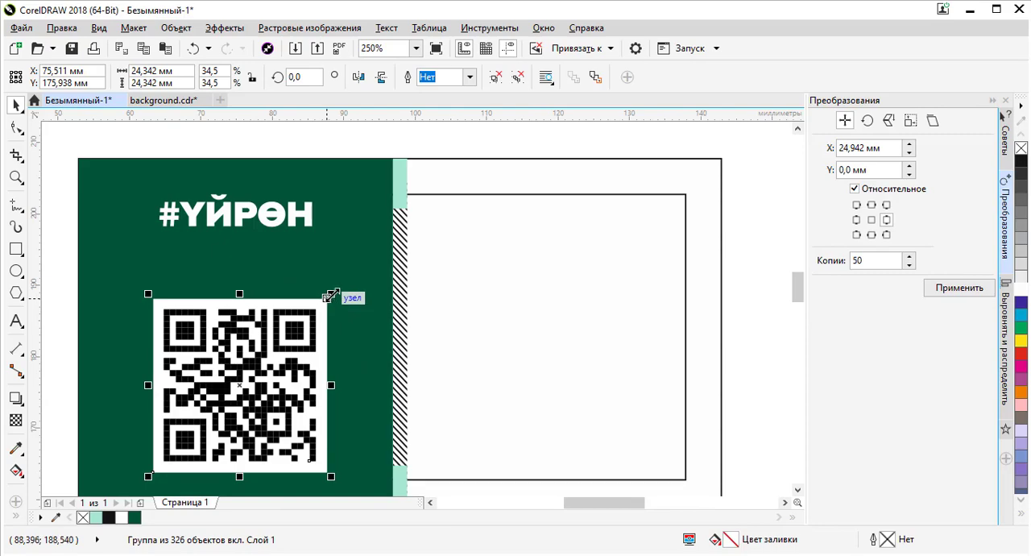
pyautogui.moveTo(331, 294); pyautogui.dragTo(316, 312)
pyautogui.scroll(-2, 318, 318)
pyautogui.scroll(2, 316, 303)
pyautogui.hotkey('alt', 'Tab')
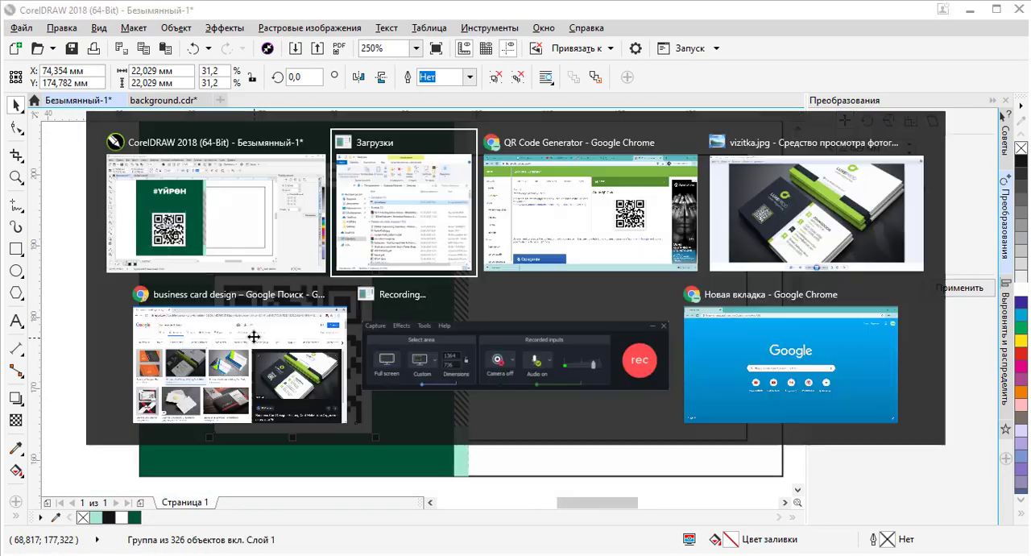
# - Examine the reference business card image, zooming in on its framed QR code
pyautogui.hotkey('alt', 'Tab')
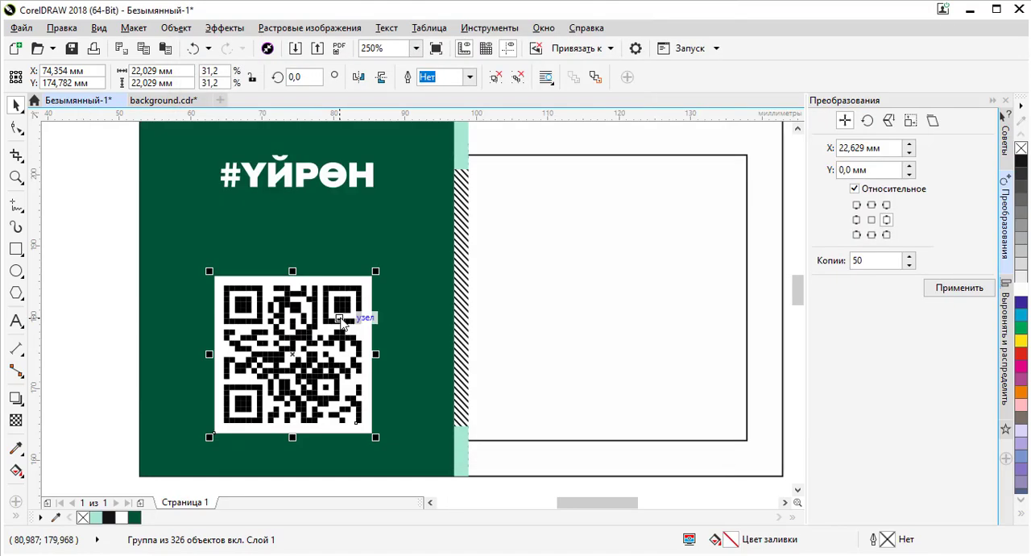
pyautogui.hotkey('alt', 'Tab')
pyautogui.press('Tab')
pyautogui.press('Tab')
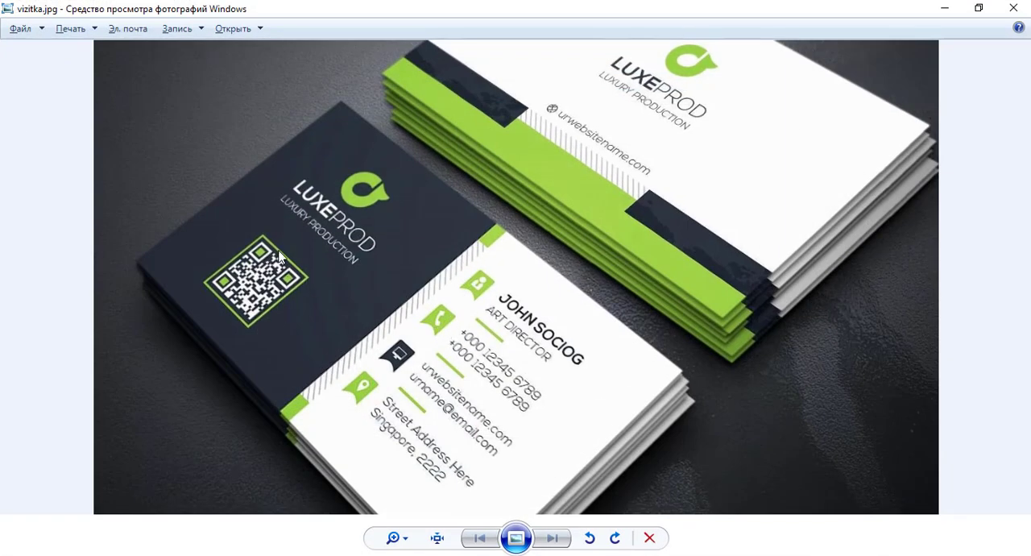
pyautogui.scroll(4, 280, 294)
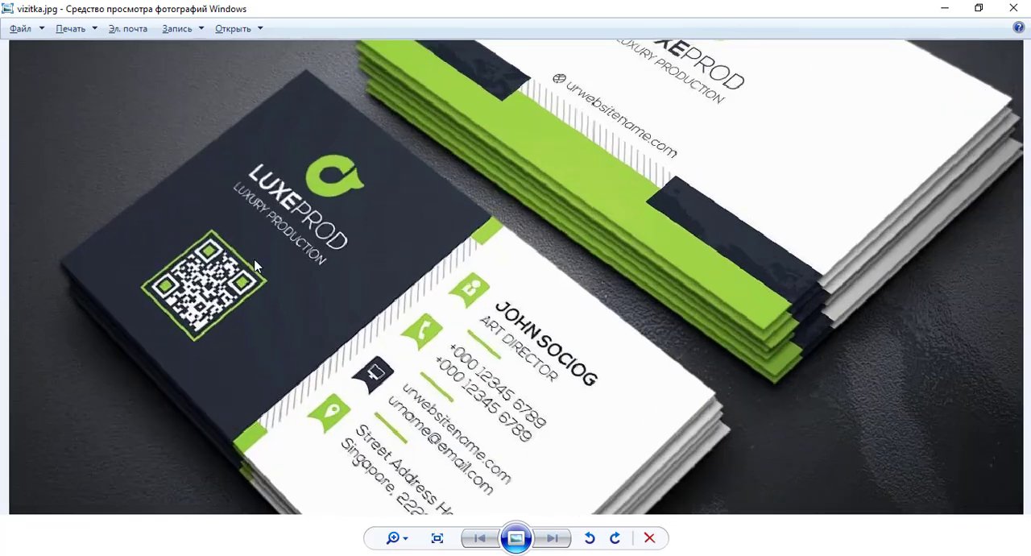
pyautogui.scroll(-1, 497, 242)
pyautogui.scroll(-3, 497, 242)
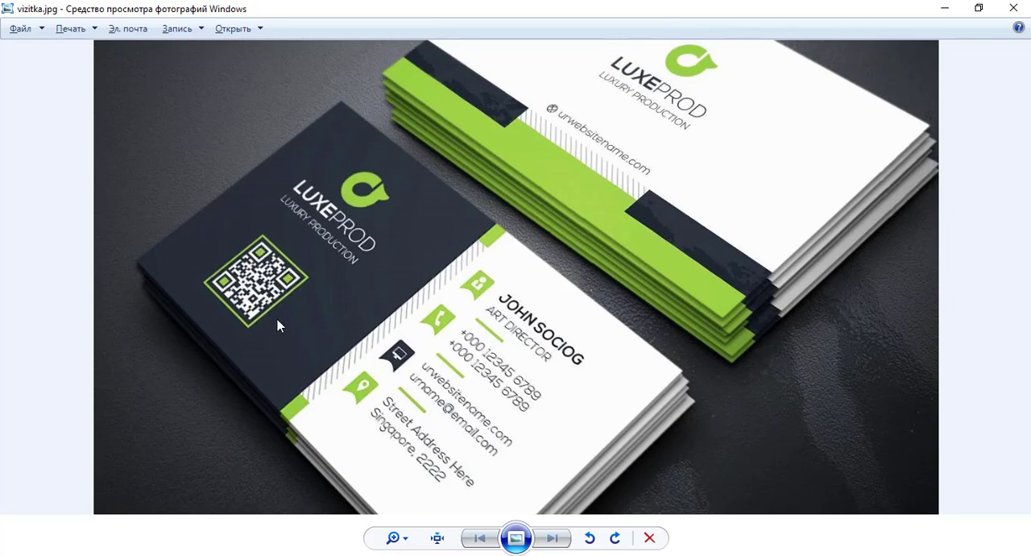
pyautogui.hotkey('alt', 'Tab')
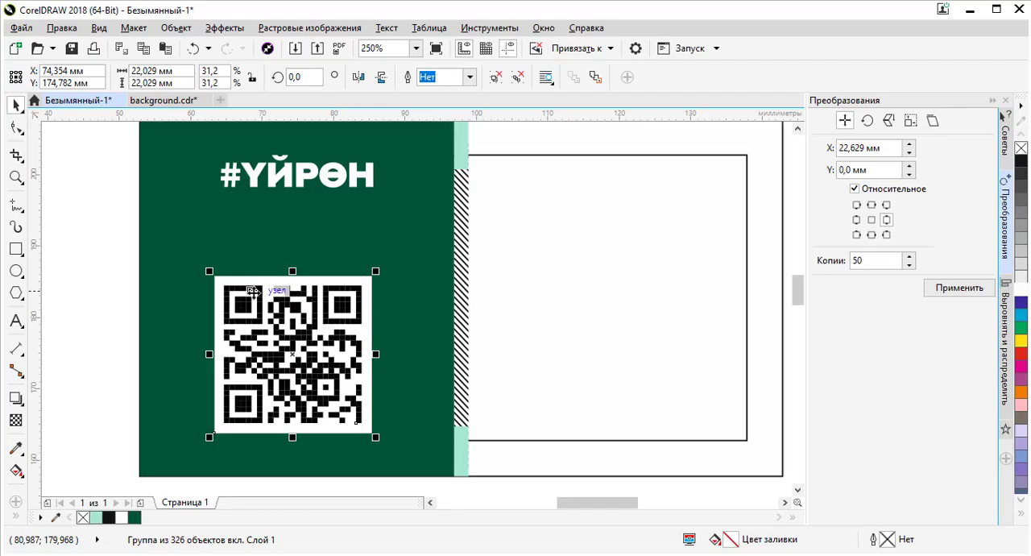
# - Nudge the imported QR code slightly on the green panel and ungroup it into its separate shapes
pyautogui.click(106, 295)
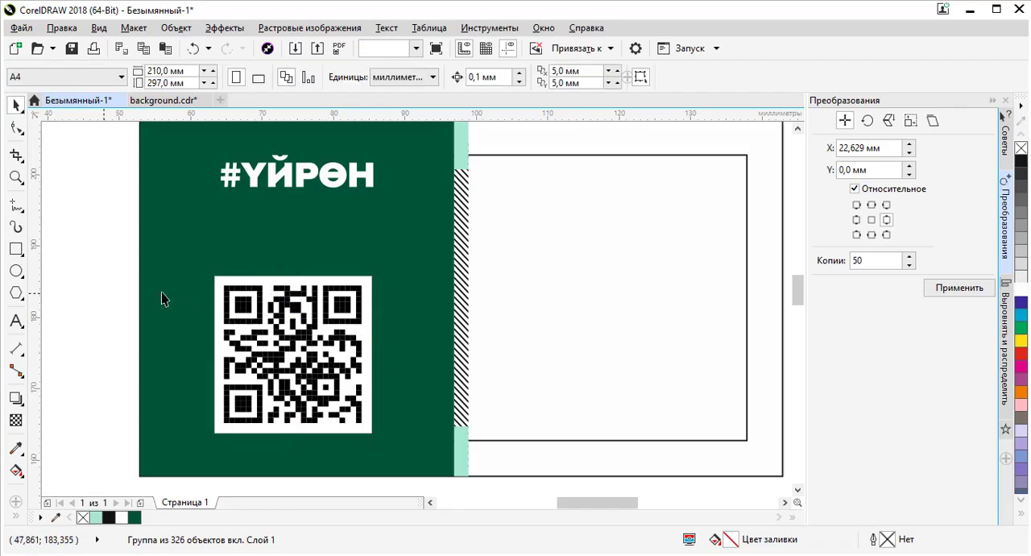
pyautogui.click(357, 274)
pyautogui.scroll(-2, 358, 274)
pyautogui.moveTo(358, 274); pyautogui.dragTo(324, 291)
pyautogui.scroll(2, 325, 291)
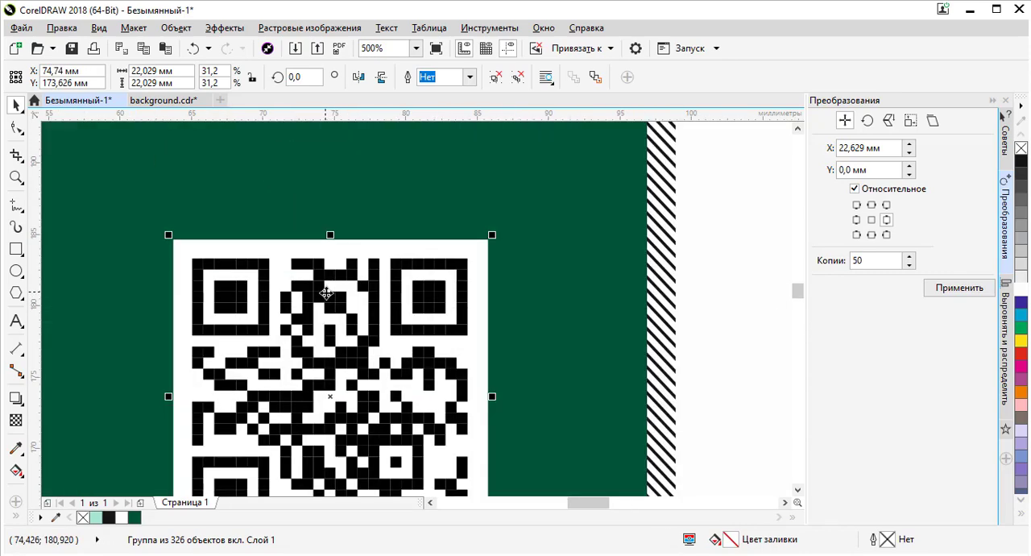
pyautogui.scroll(-1, 325, 260)
pyautogui.keyDown('ctrl'); pyautogui.click(313, 250); pyautogui.keyUp('ctrl')
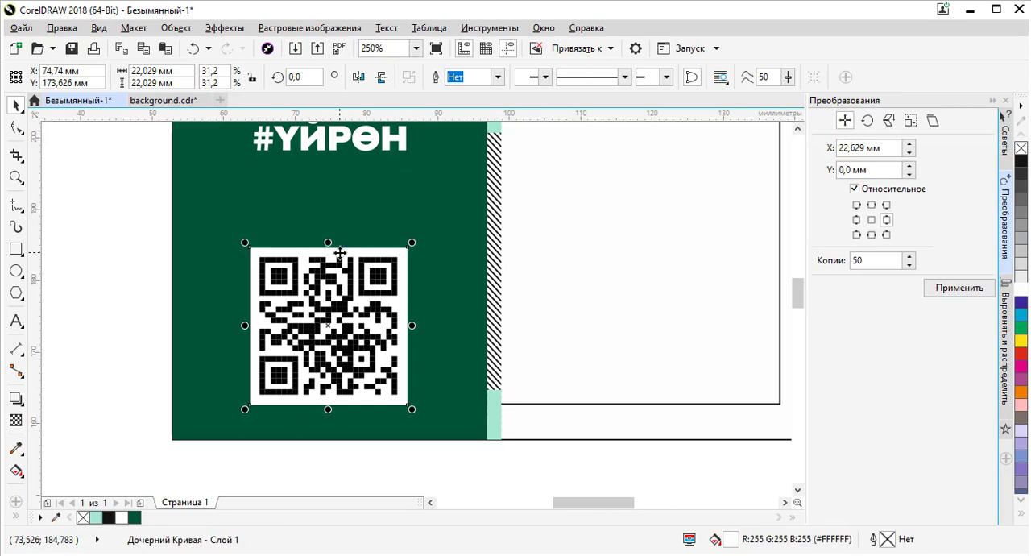
pyautogui.click(555, 330)
pyautogui.click(373, 315)
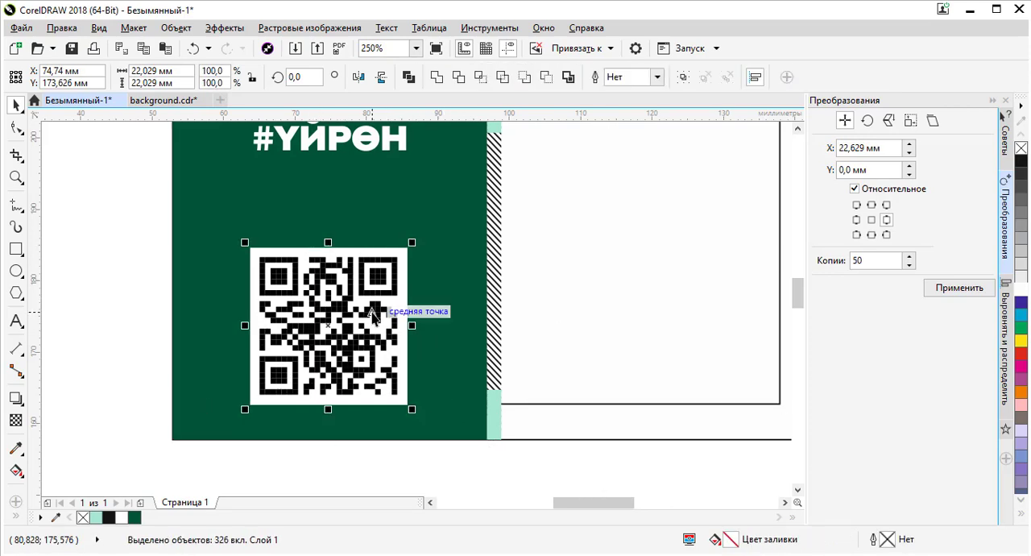
pyautogui.click(132, 277)
pyautogui.click(266, 256)
pyautogui.click(273, 251)
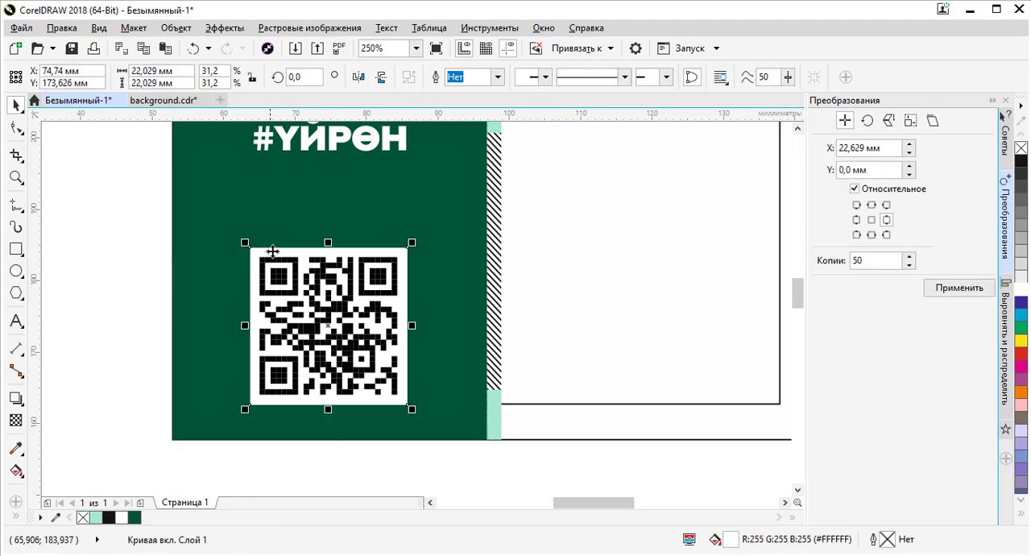
pyautogui.moveTo(282, 244); pyautogui.dragTo(403, 187)
pyautogui.hotkey('ctrl', 'z')
# - Group all the black QR modules, leaving out the white background square, and fill them white
pyautogui.click(138, 249)
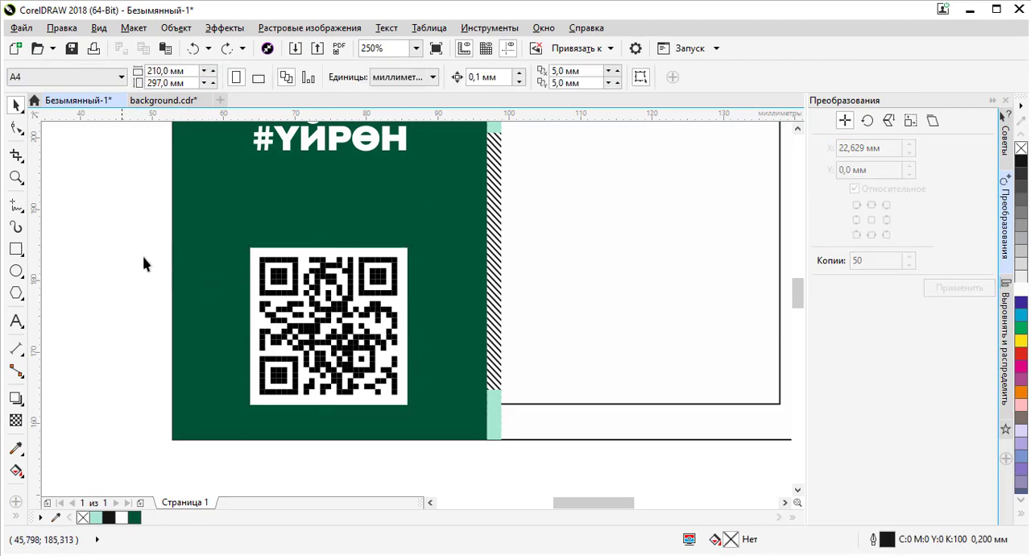
pyautogui.moveTo(124, 248); pyautogui.dragTo(443, 401)
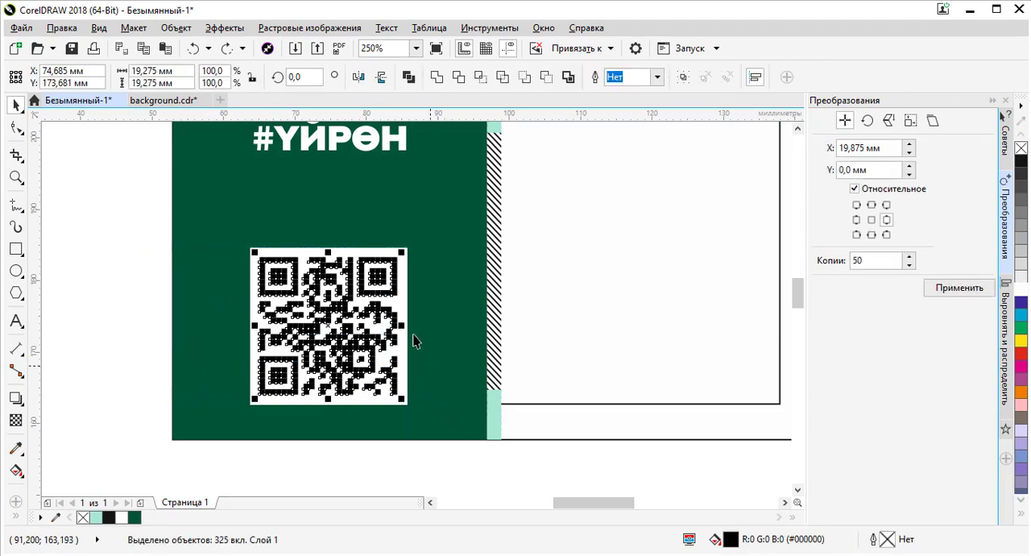
pyautogui.hotkey('ctrl', 'g')
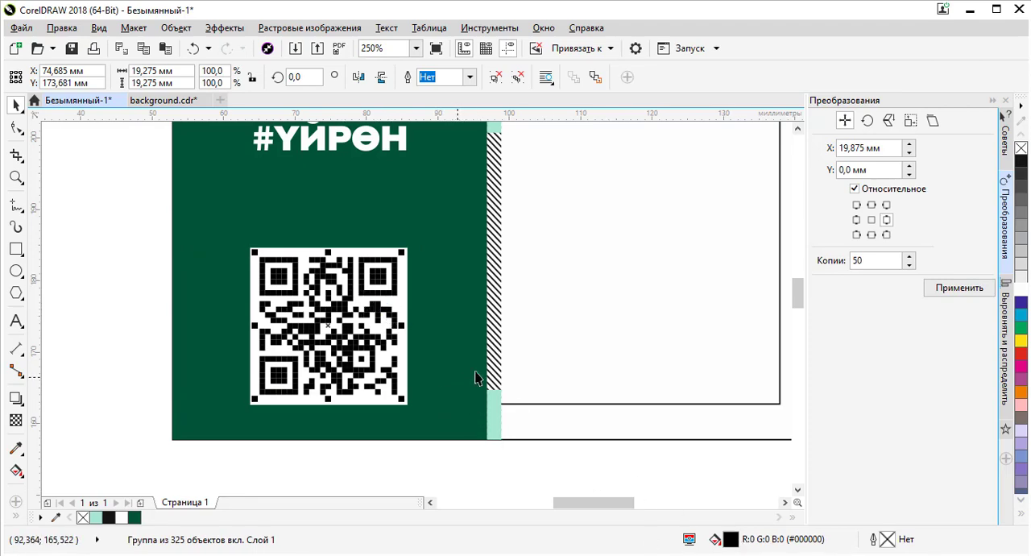
pyautogui.click(937, 290)
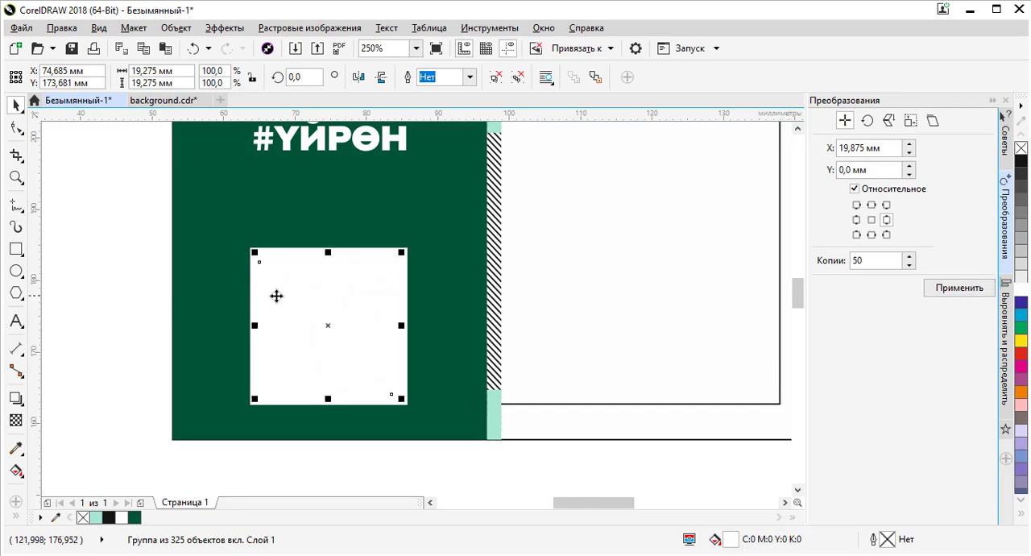
# - Fill the QR code's background square dark green and give it a white outline, checking against the reference card
pyautogui.click(83, 277)
pyautogui.click(254, 256)
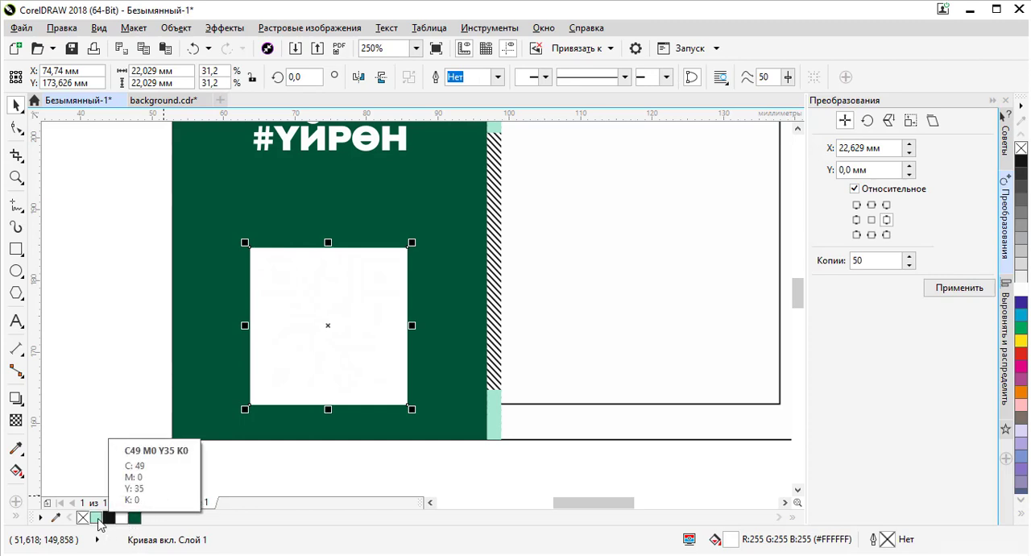
pyautogui.click(134, 518)
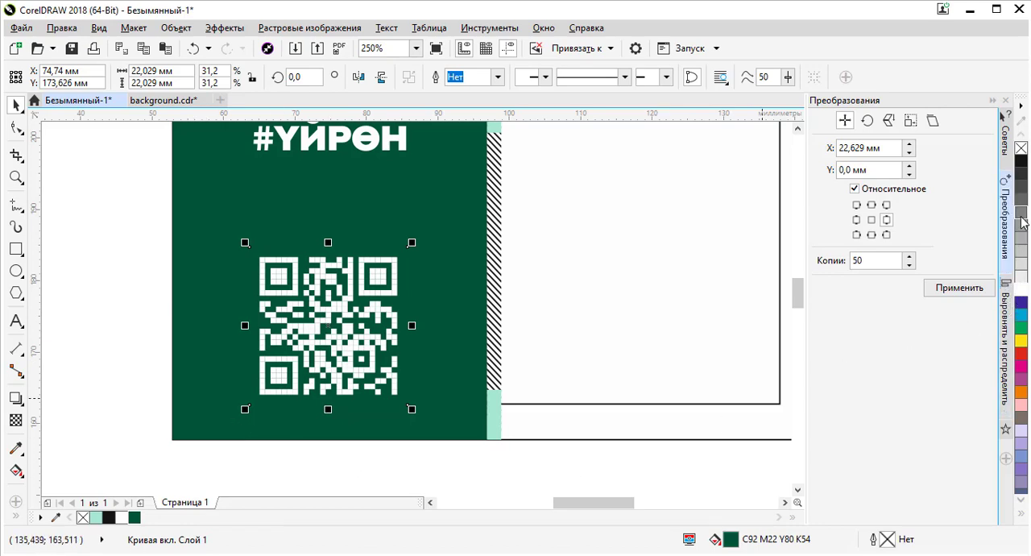
pyautogui.rightClick(1021, 283)
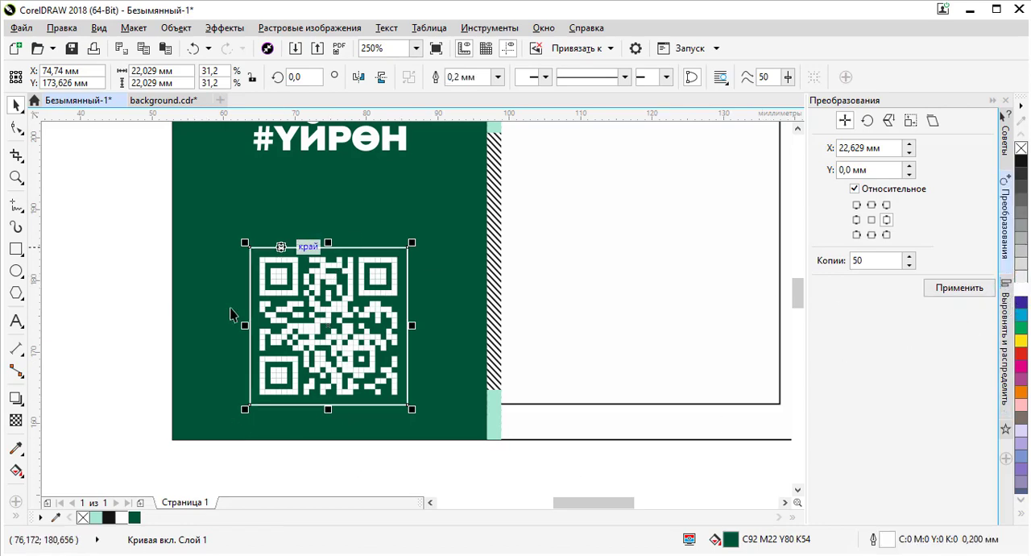
pyautogui.hotkey('alt', 'Tab')
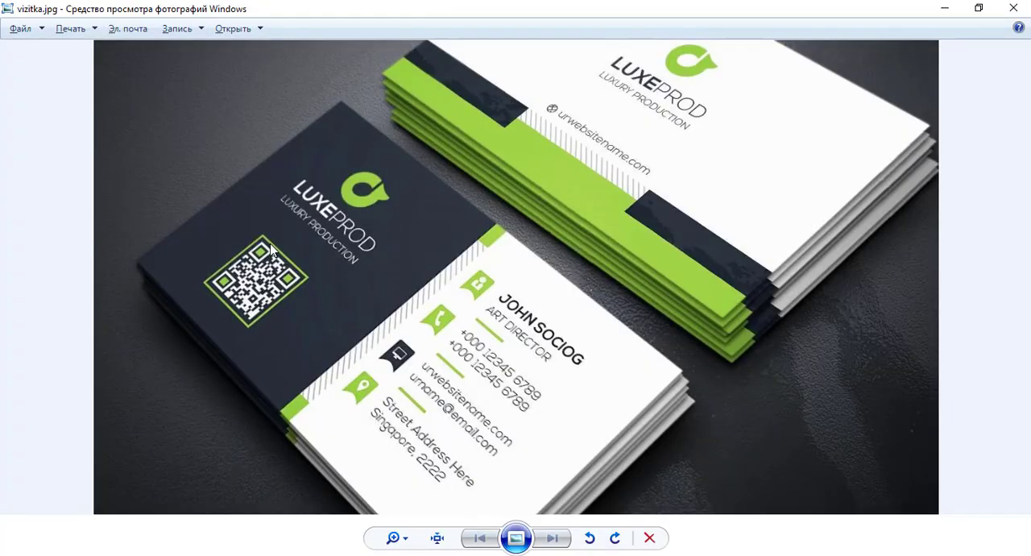
pyautogui.hotkey('alt', 'Tab')
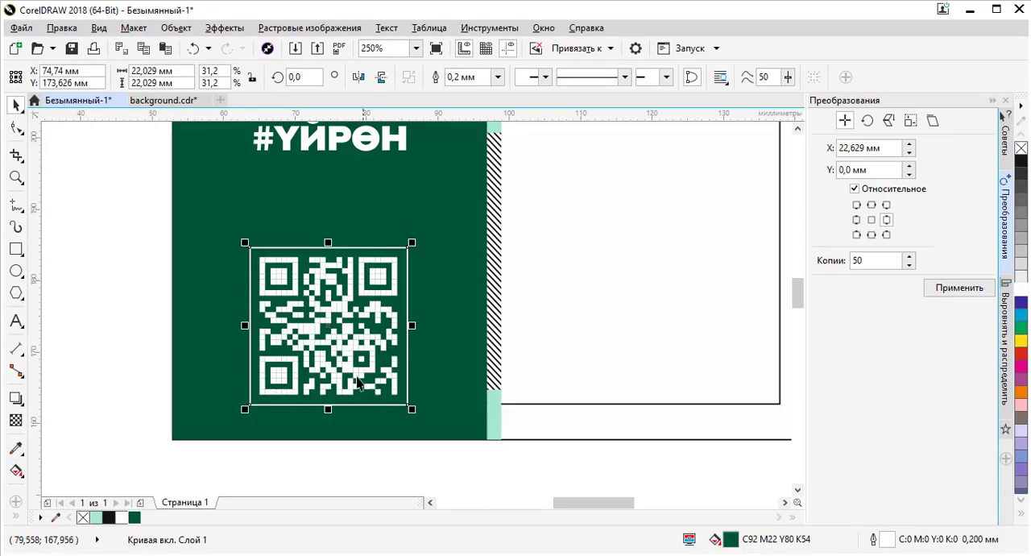
# - Align the QR code with its background and centre it horizontally on the green panel
pyautogui.click(97, 308)
pyautogui.scroll(-2, 261, 286)
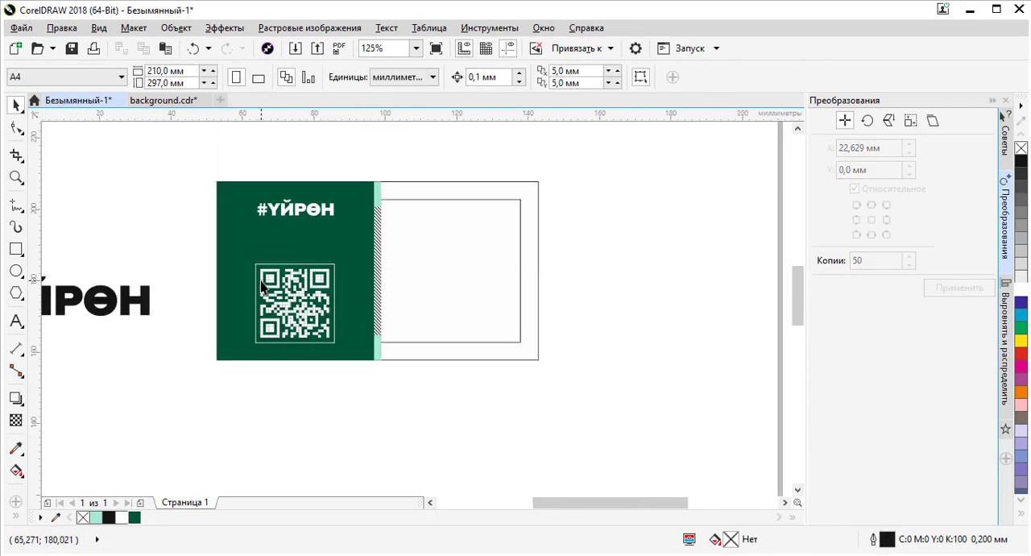
pyautogui.moveTo(158, 246); pyautogui.dragTo(350, 354)
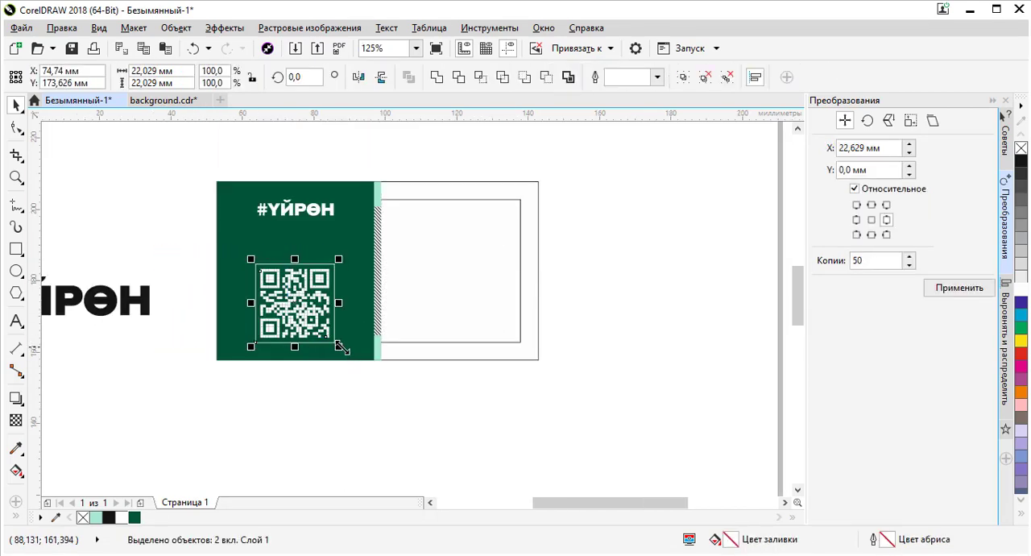
pyautogui.click(430, 348)
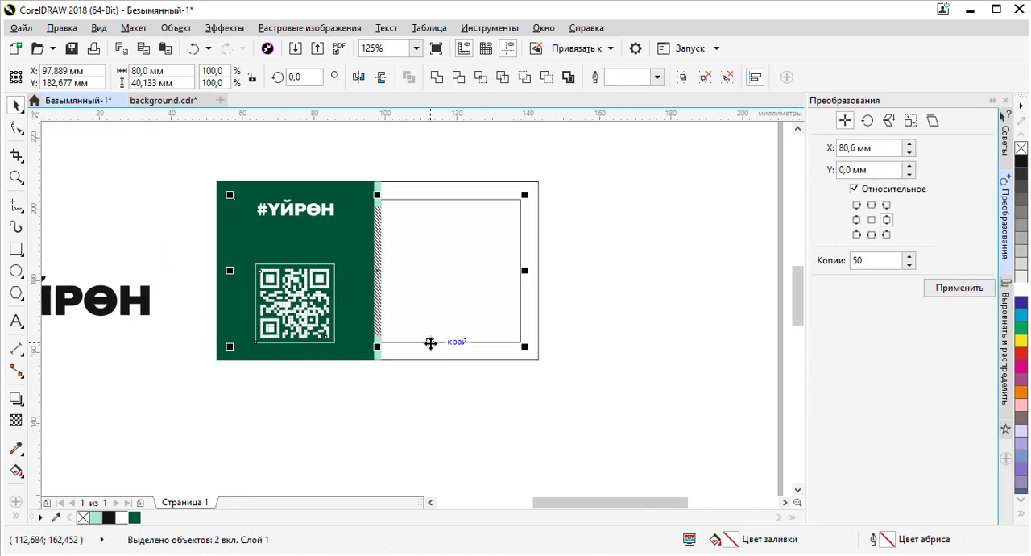
pyautogui.press('b')
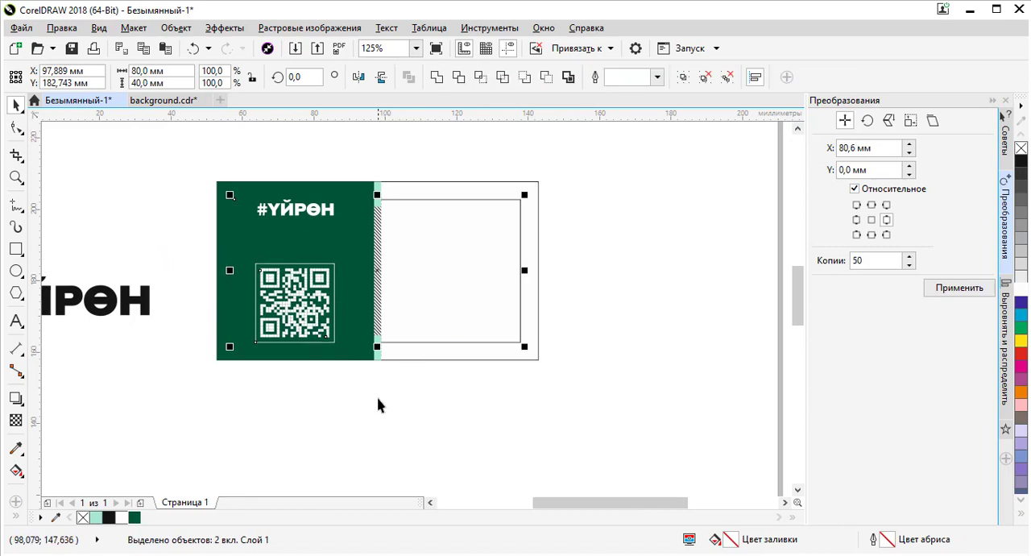
pyautogui.click(324, 286)
pyautogui.keyDown('shift'); pyautogui.click(363, 290); pyautogui.keyUp('shift')
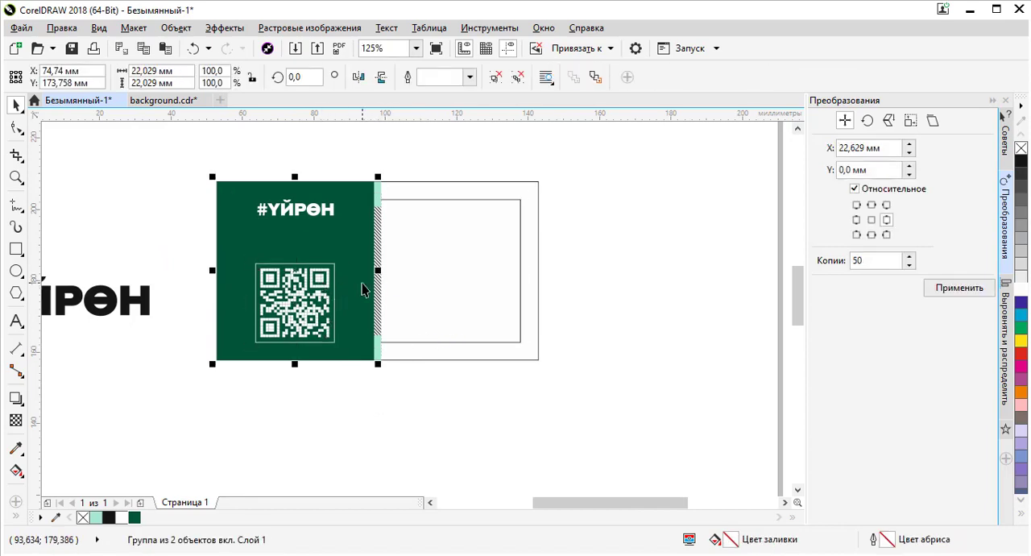
pyautogui.press('c')
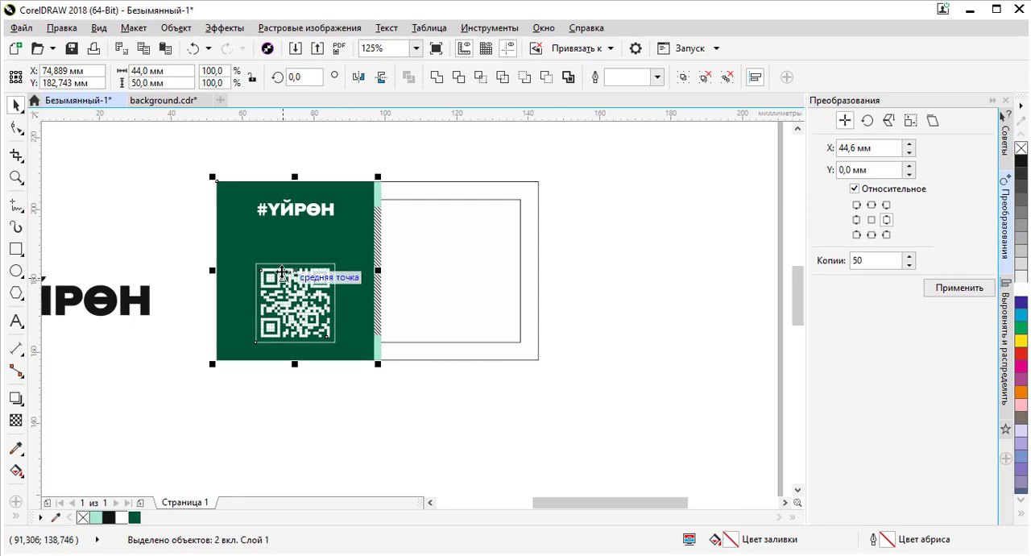
pyautogui.click(359, 161)
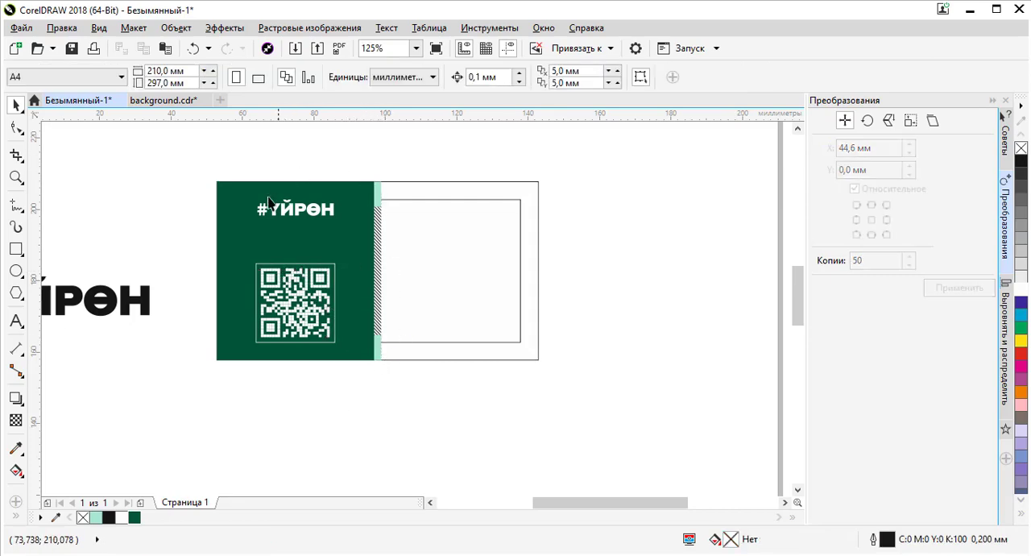
# - Move the #ҮЙРӨН logo text down about 4.5 mm towards the QR code
pyautogui.scroll(2, 267, 197)
pyautogui.moveTo(328, 220); pyautogui.dragTo(327, 251)
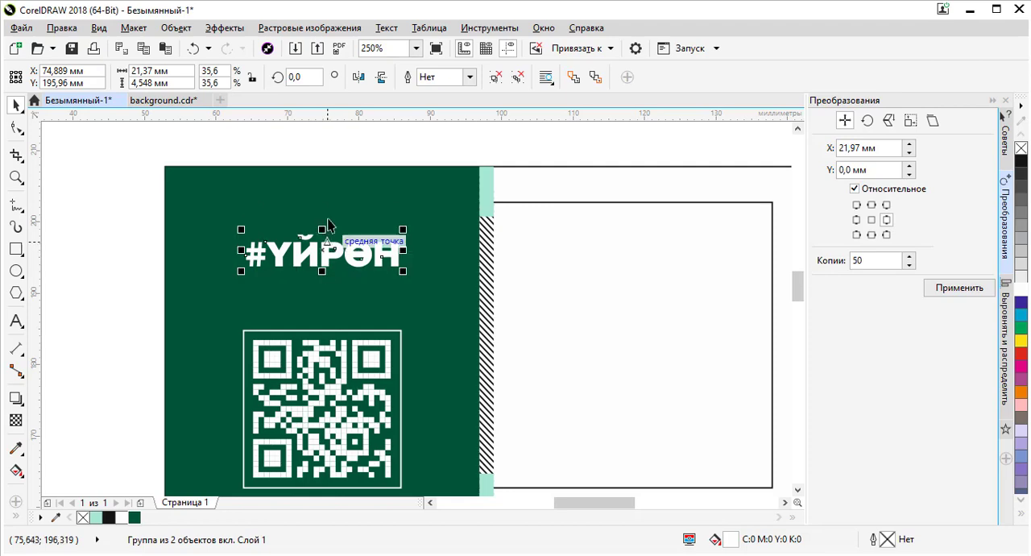
pyautogui.click(346, 146)
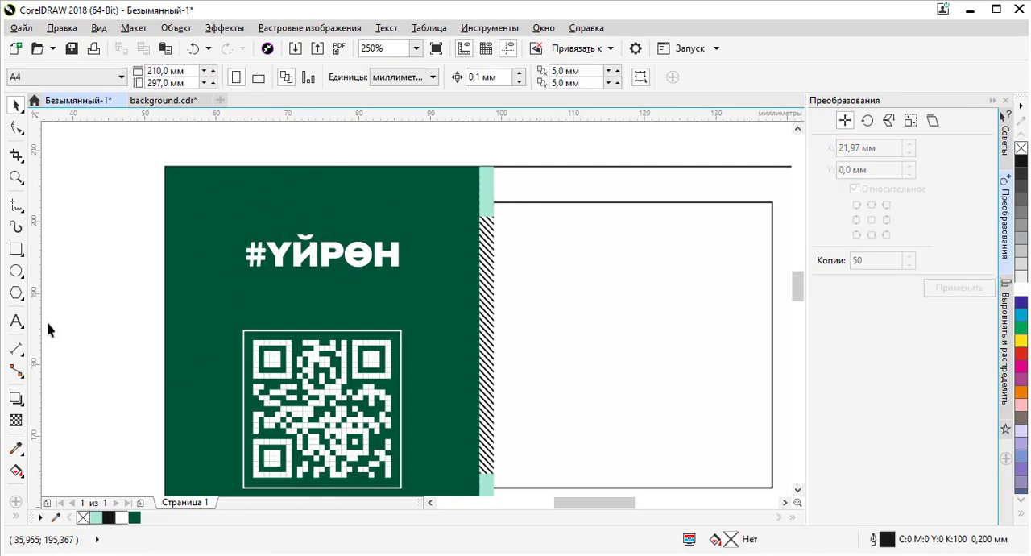
# - Add the text Үйдөн on the card's white side, pasting it from the kyrgyzonline.net Cyrillic keyboard
pyautogui.click(17, 320)
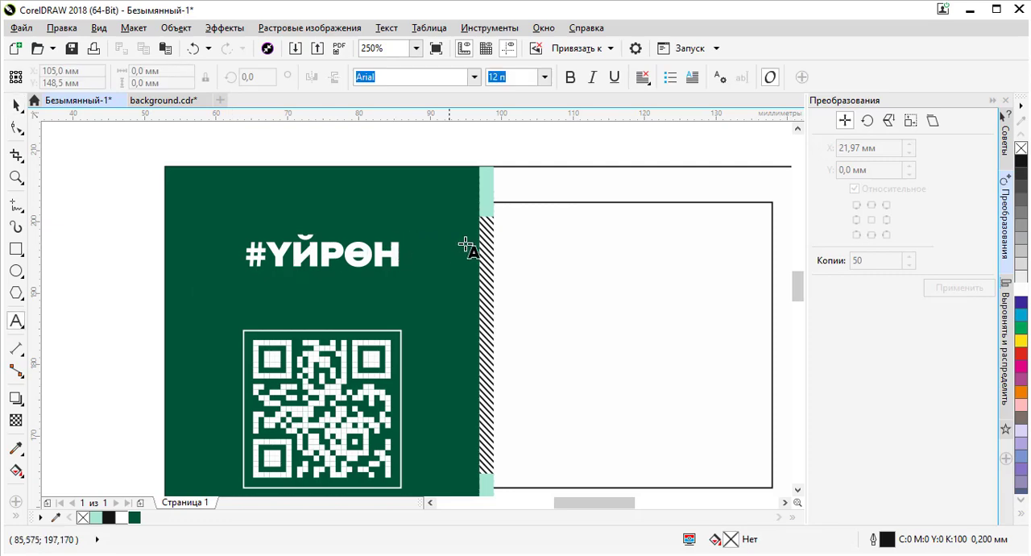
pyautogui.click(567, 257)
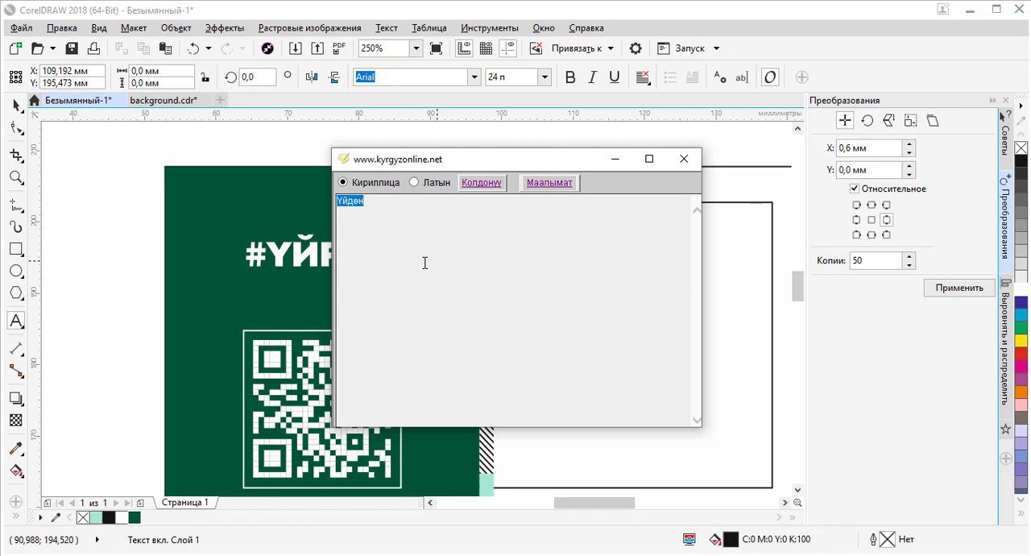
pyautogui.hotkey('alt', 'Tab')
pyautogui.write('Үйдөн')
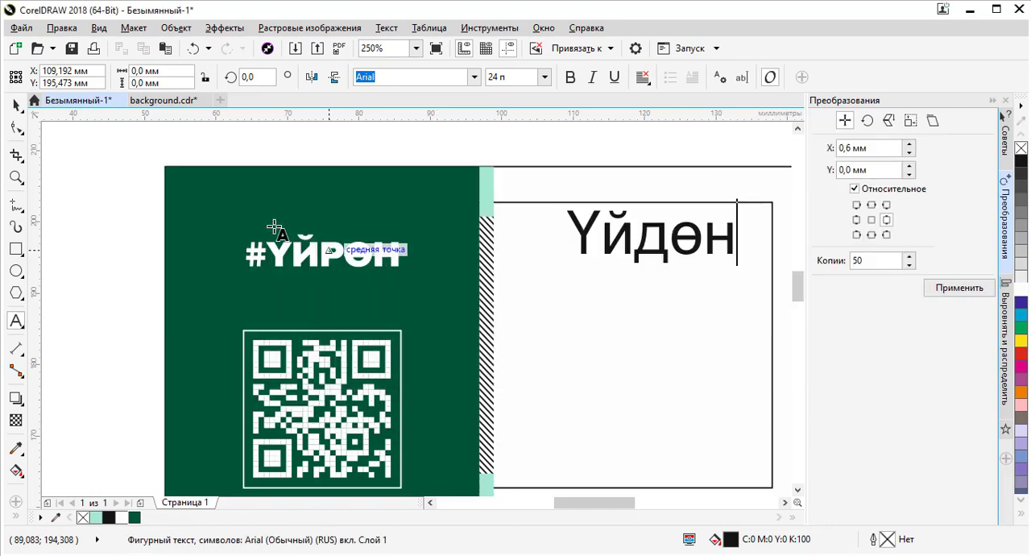
# - Set the Үйдөн text's font to FFDinProCond-Black and open the text for editing
pyautogui.click(18, 109)
pyautogui.click(18, 109)
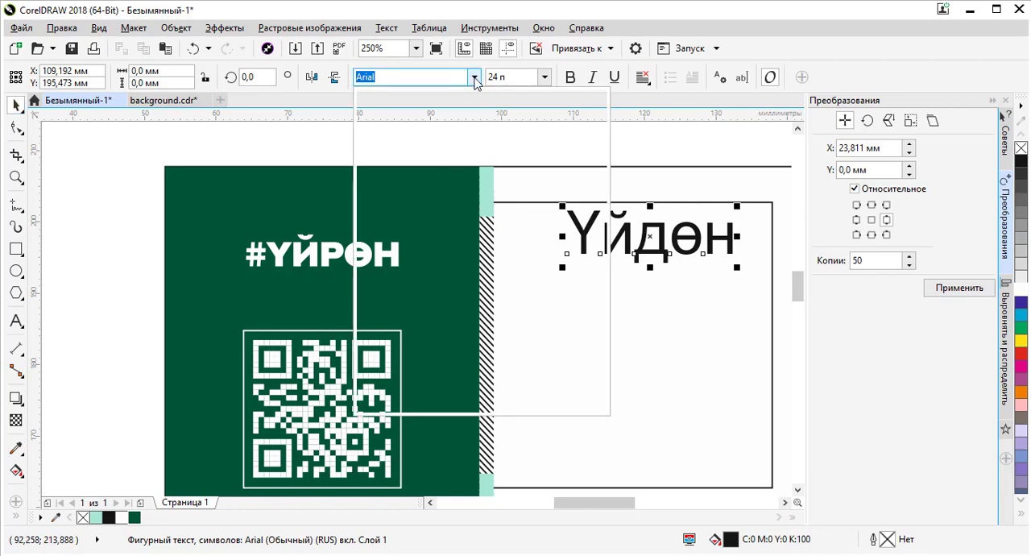
pyautogui.click(475, 78)
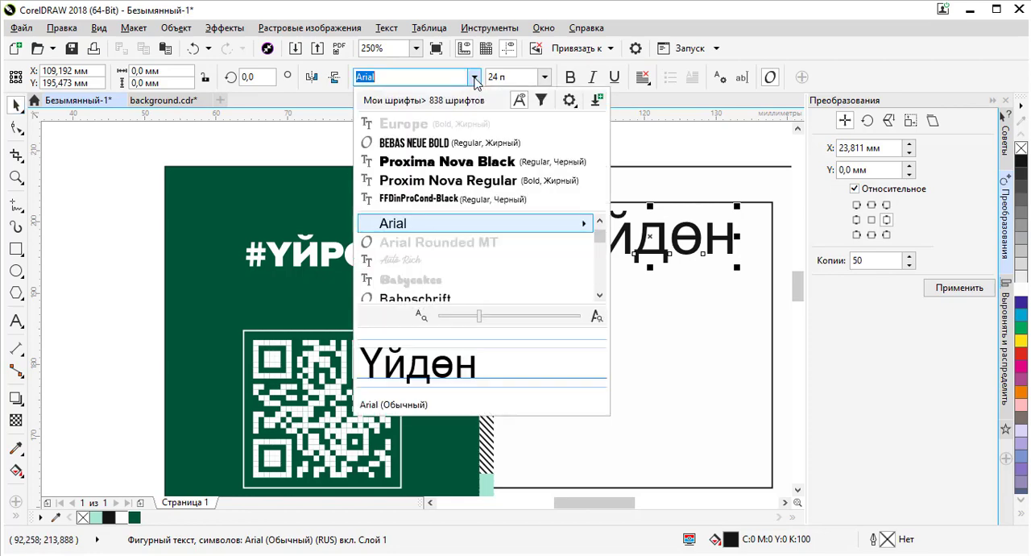
pyautogui.click(431, 184)
pyautogui.click(474, 77)
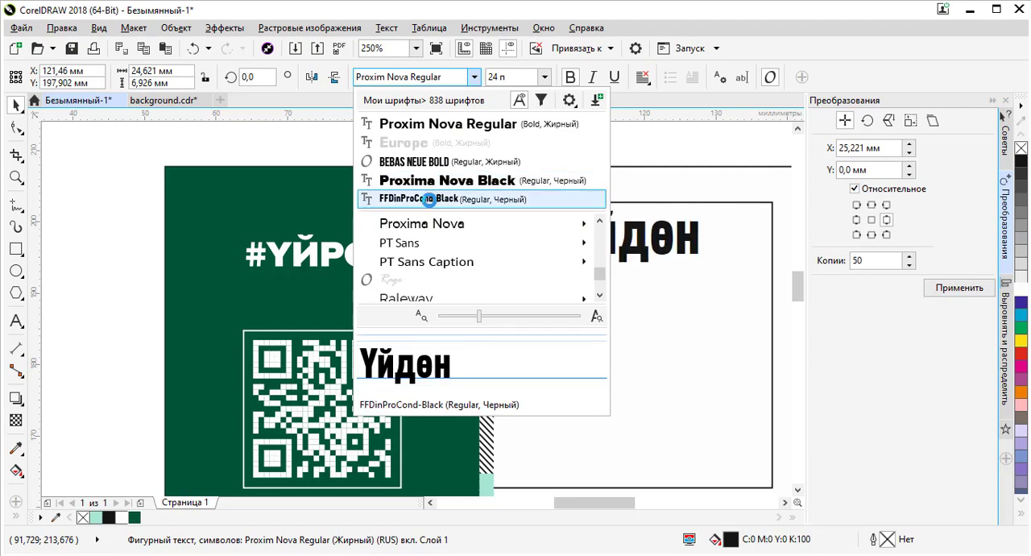
pyautogui.click(429, 199)
pyautogui.doubleClick(648, 235)
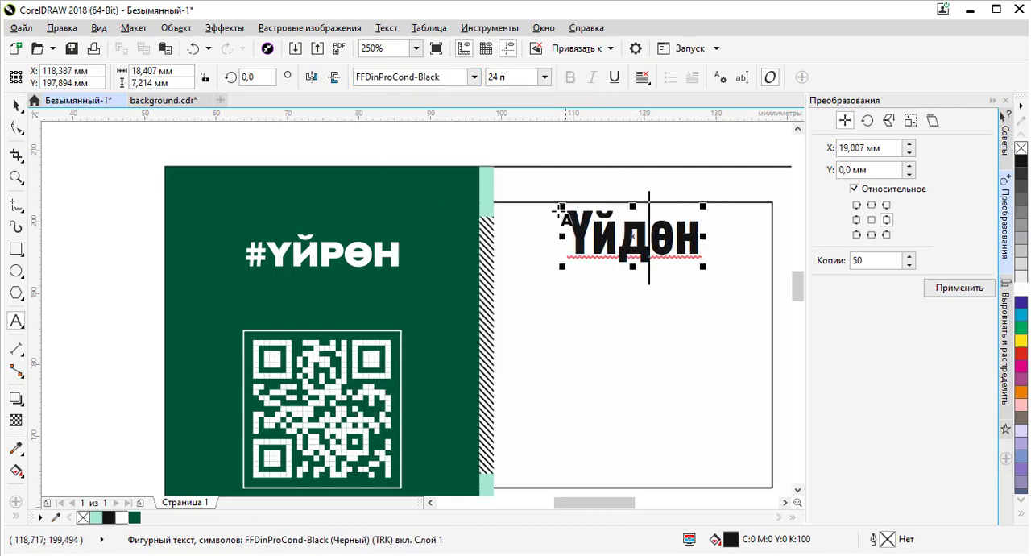
# - Try the FFDinPro-Regular font on the Үйдөн text
pyautogui.click(16, 105)
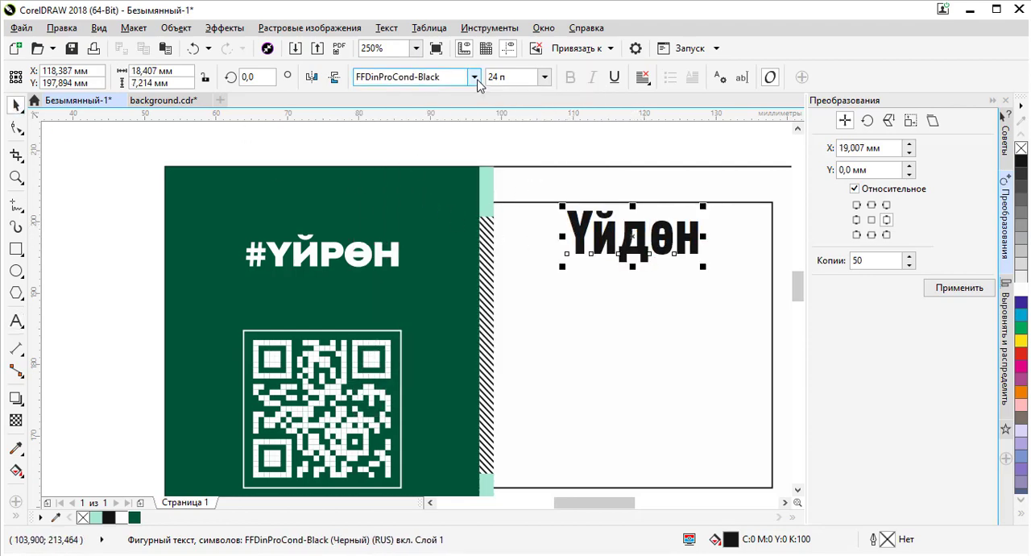
pyautogui.click(474, 76)
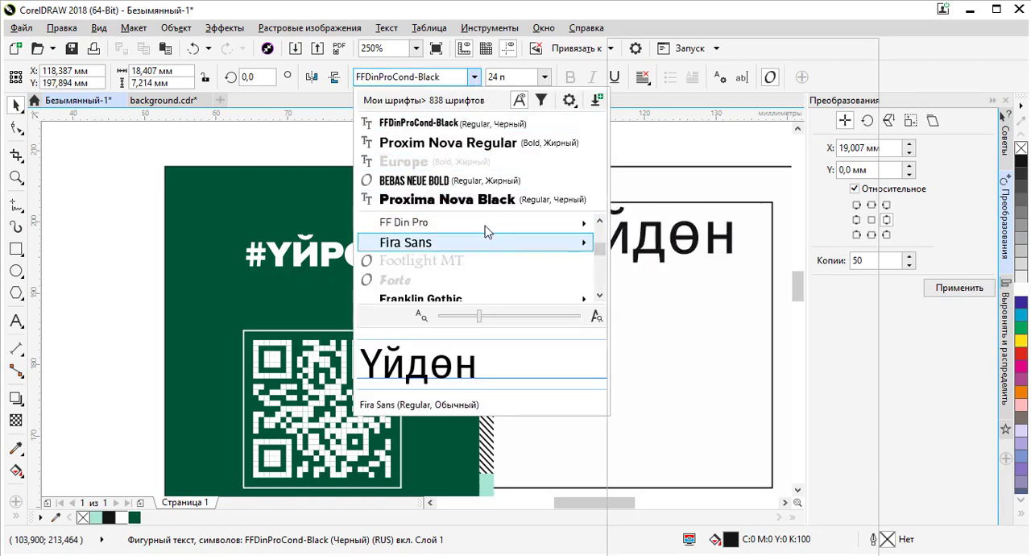
pyautogui.moveTo(574, 226)
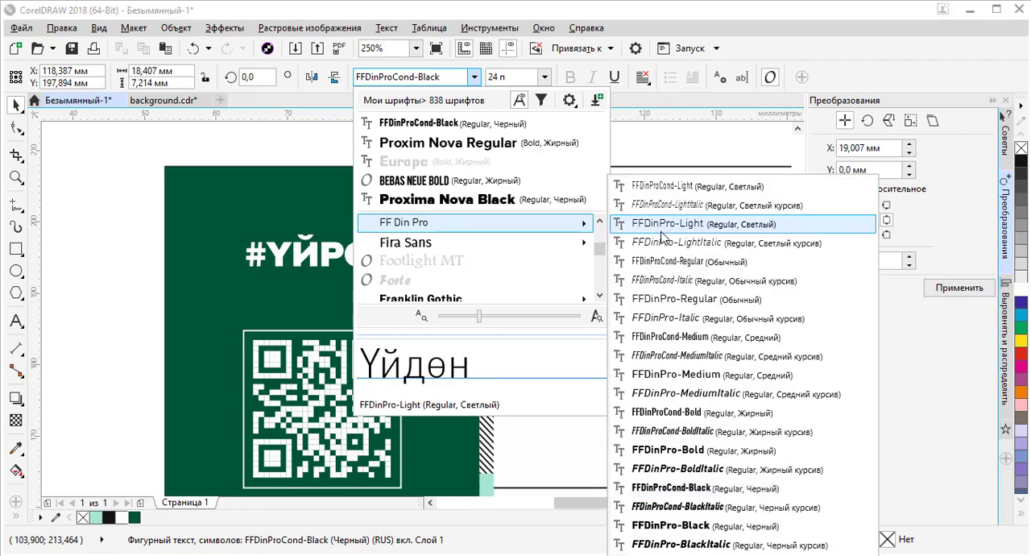
pyautogui.click(692, 300)
# - Set the Үйдөн text's font to FFDinProCond-Medium
pyautogui.click(475, 77)
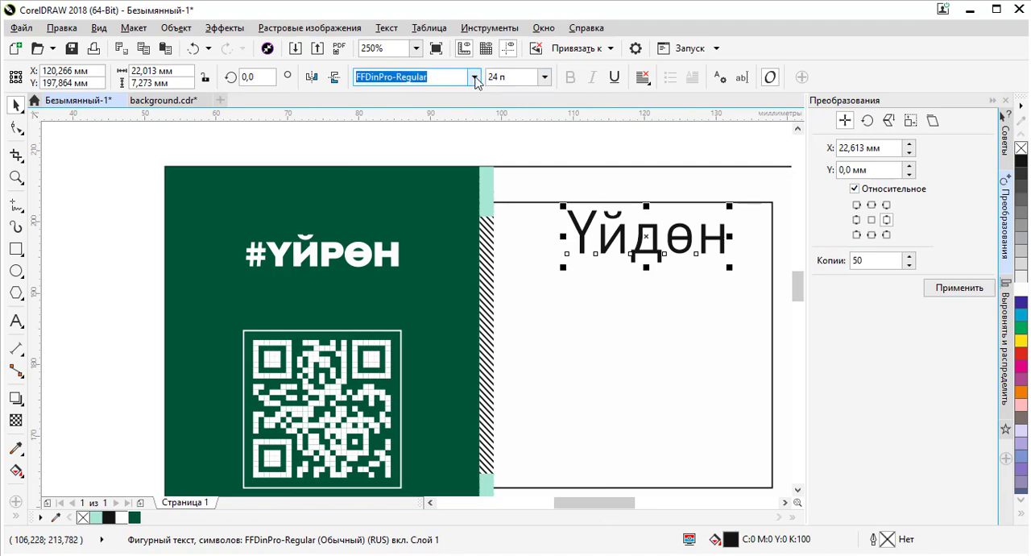
pyautogui.moveTo(475, 235)
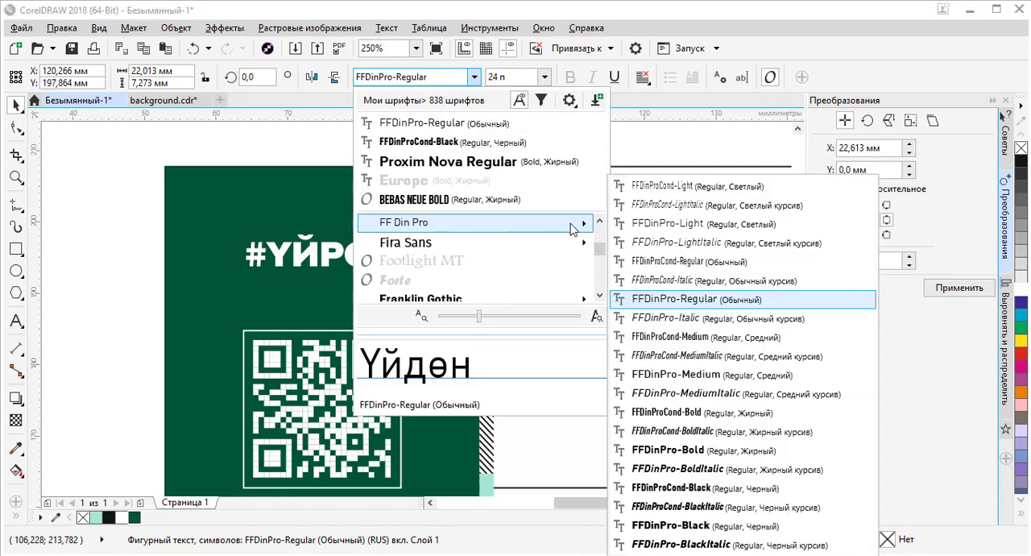
pyautogui.click(701, 342)
# - Select all the Үйдөн text while editing it and convert it to uppercase
pyautogui.scroll(3, 633, 235)
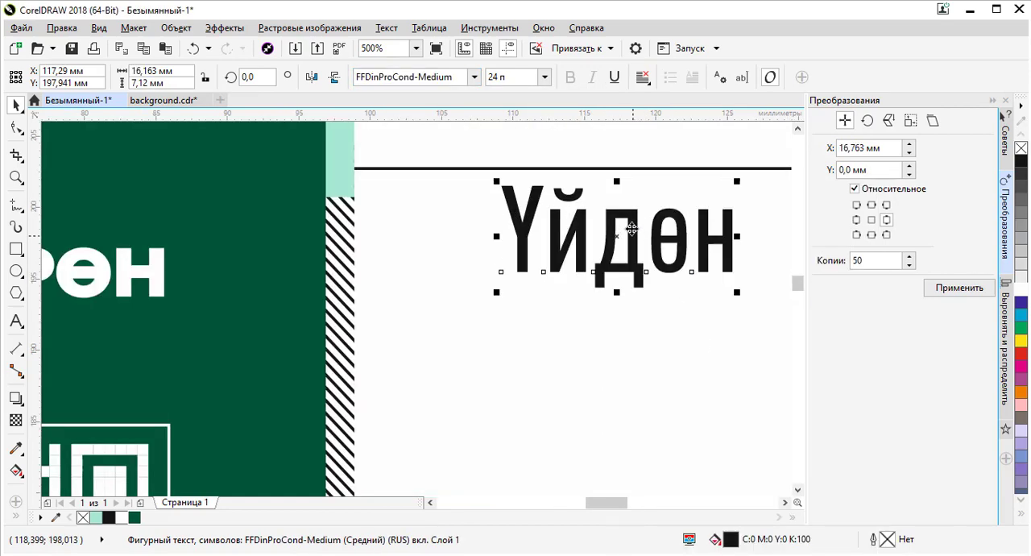
pyautogui.scroll(-3, 536, 250)
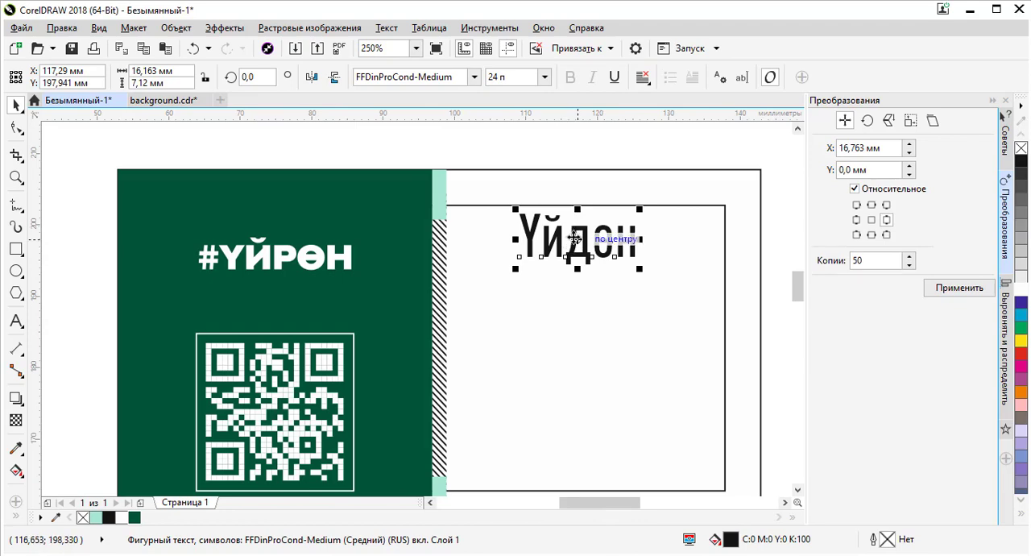
pyautogui.click(569, 236)
pyautogui.click(578, 239)
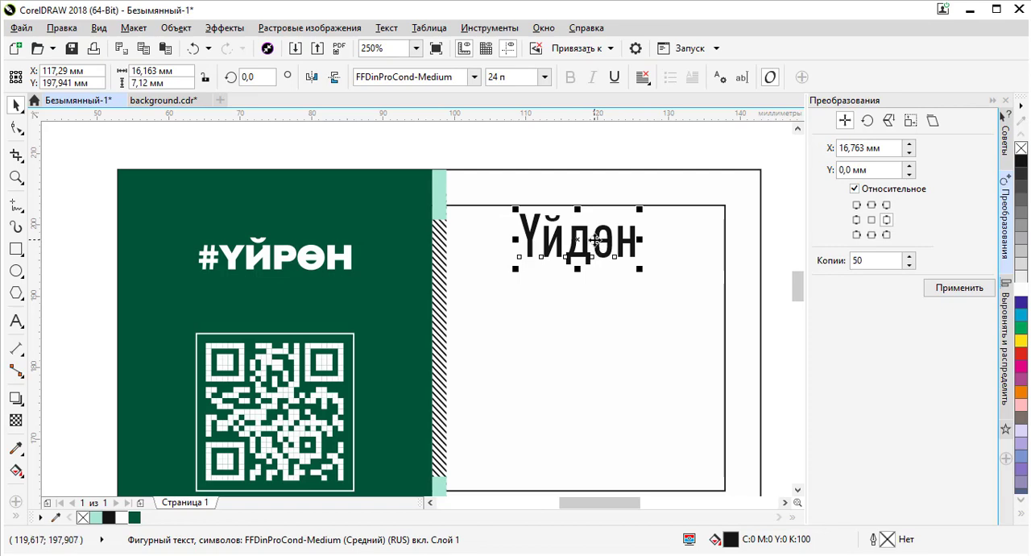
pyautogui.doubleClick(593, 241)
pyautogui.moveTo(641, 241); pyautogui.dragTo(507, 237)
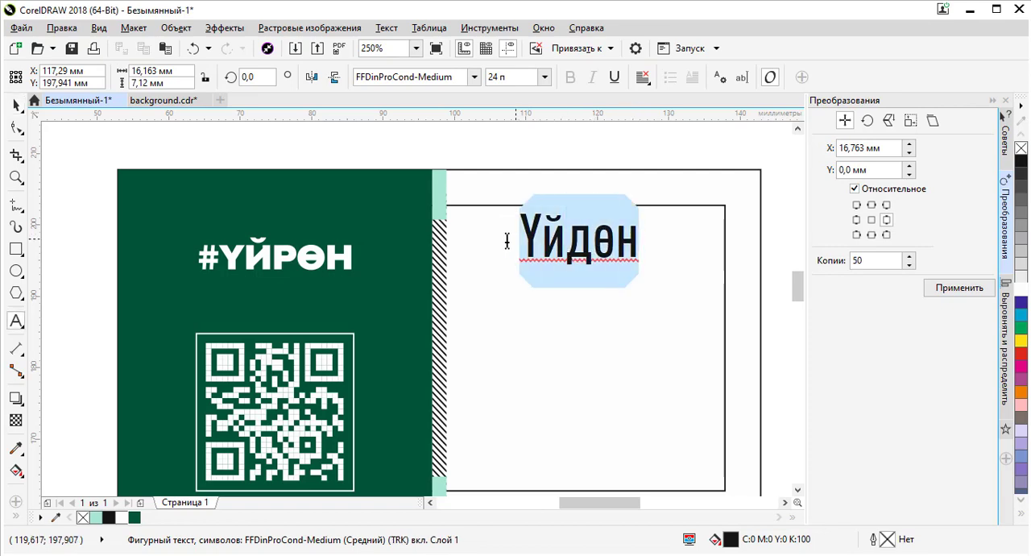
pyautogui.rightClick(558, 234)
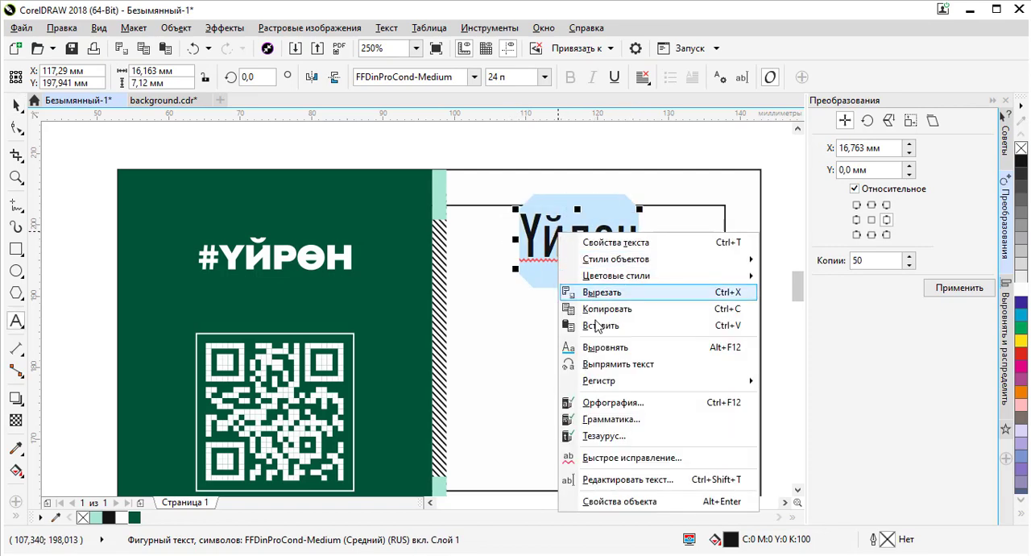
pyautogui.moveTo(600, 387)
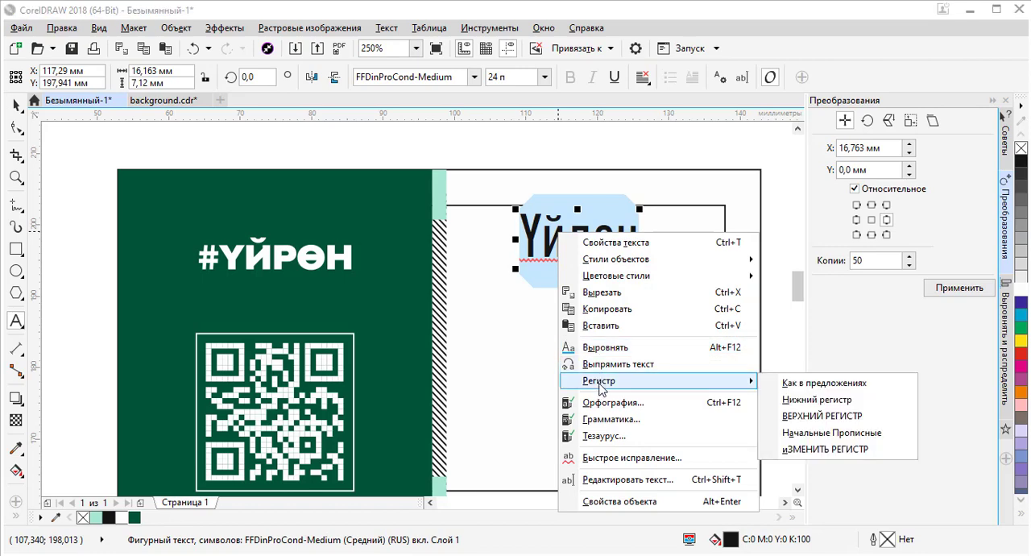
pyautogui.click(818, 423)
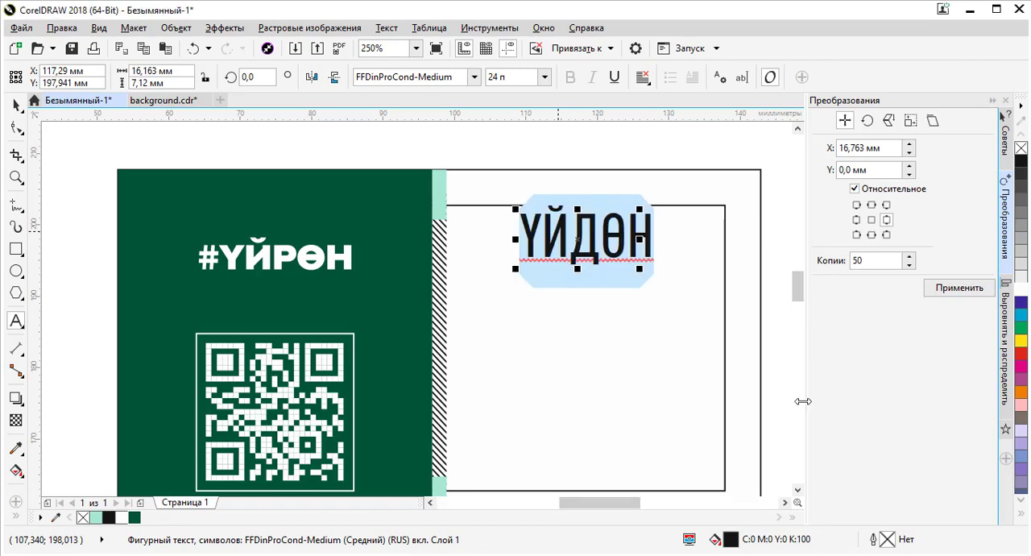
# - Try the title-case, toggle-case and other letter-case options on the ҮЙДӨН text, ending in uppercase
pyautogui.click(18, 106)
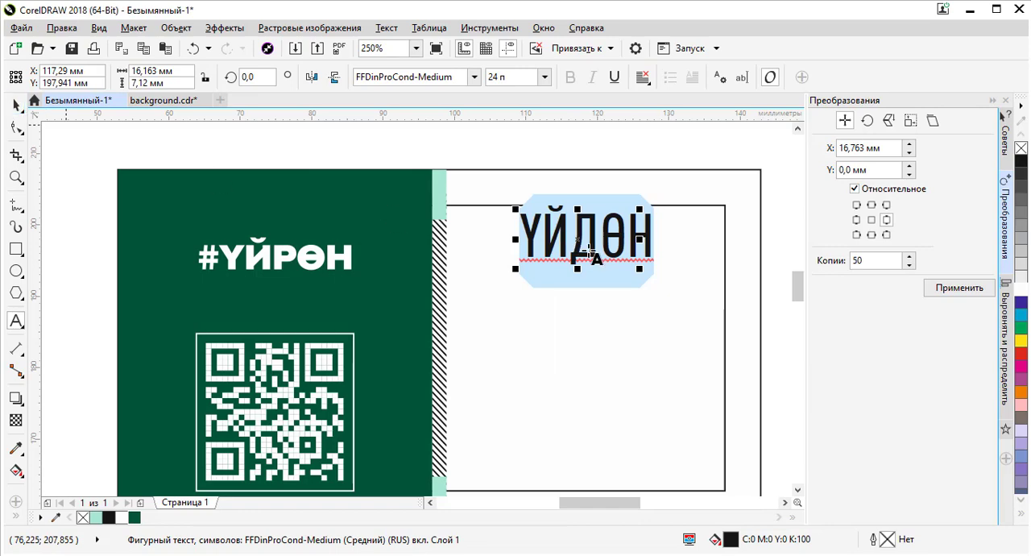
pyautogui.rightClick(590, 248)
pyautogui.moveTo(702, 396)
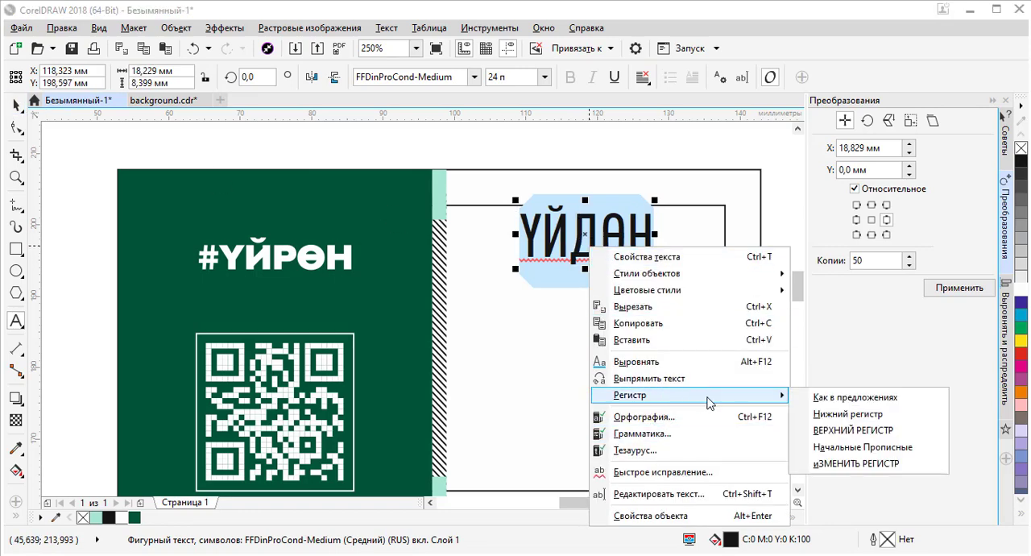
pyautogui.click(857, 454)
pyautogui.rightClick(585, 247)
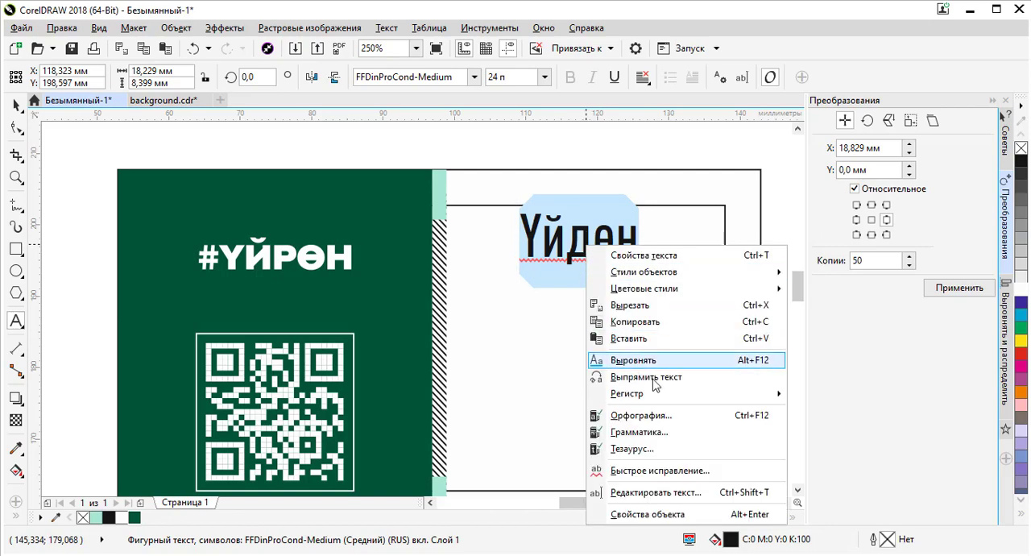
pyautogui.moveTo(705, 395)
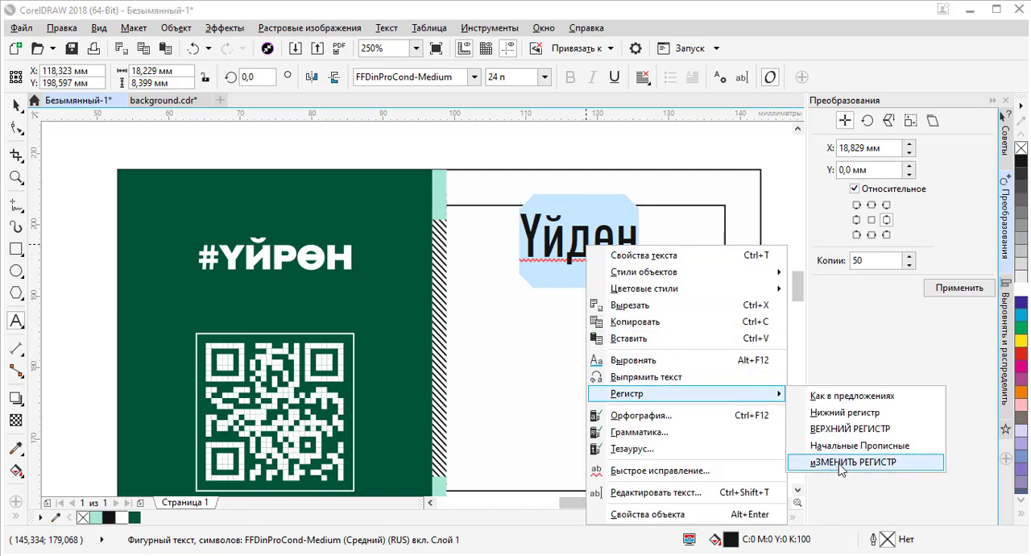
pyautogui.click(840, 466)
pyautogui.rightClick(610, 235)
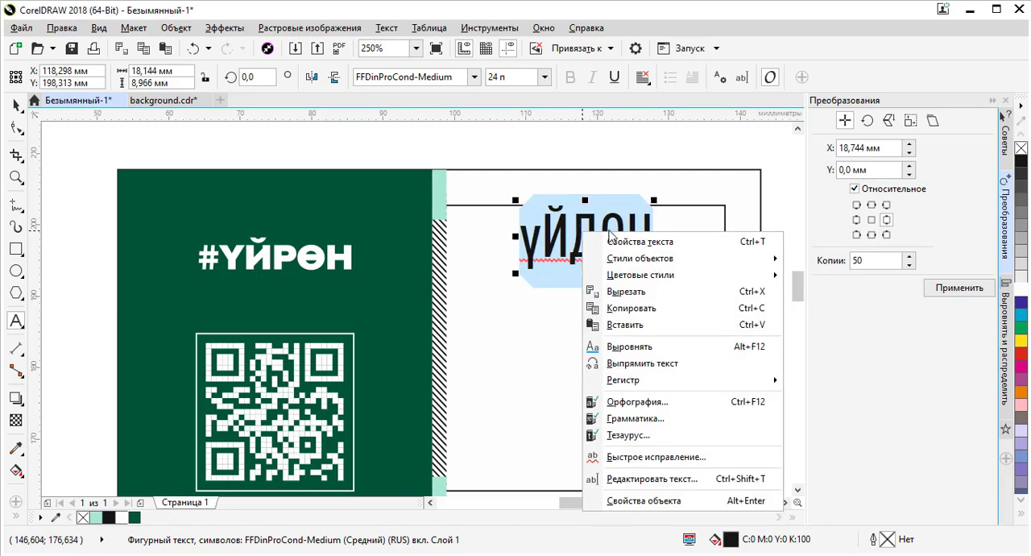
pyautogui.moveTo(770, 382)
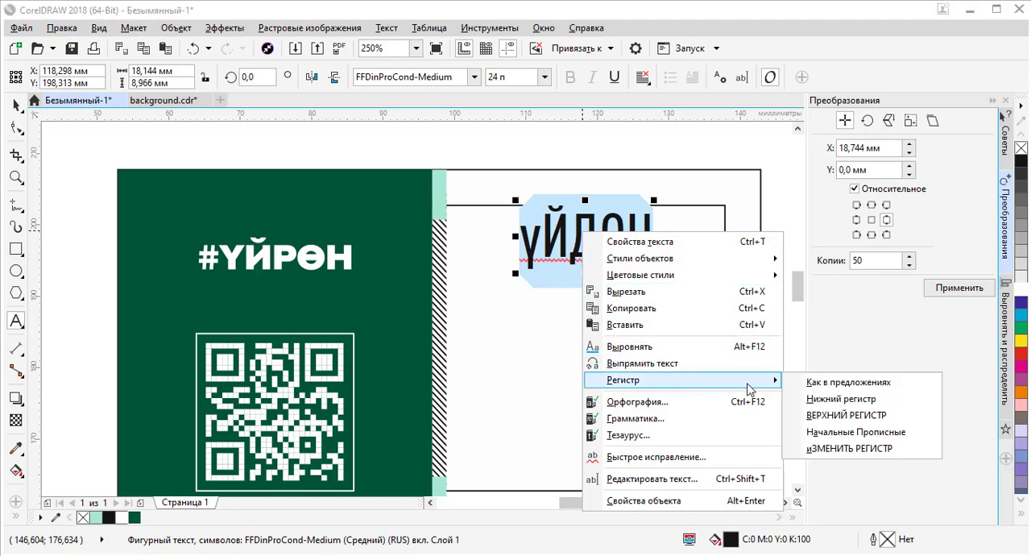
pyautogui.click(850, 418)
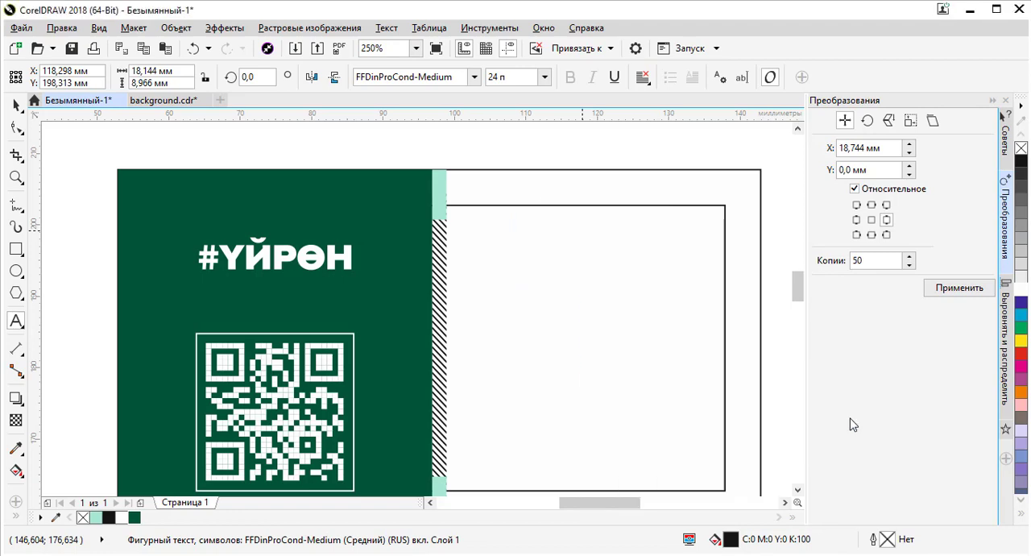
# - Move the ҮЙДӨН text onto the green panel just above the #ҮЙРӨН logo, undoing an accidental panel move
pyautogui.click(18, 105)
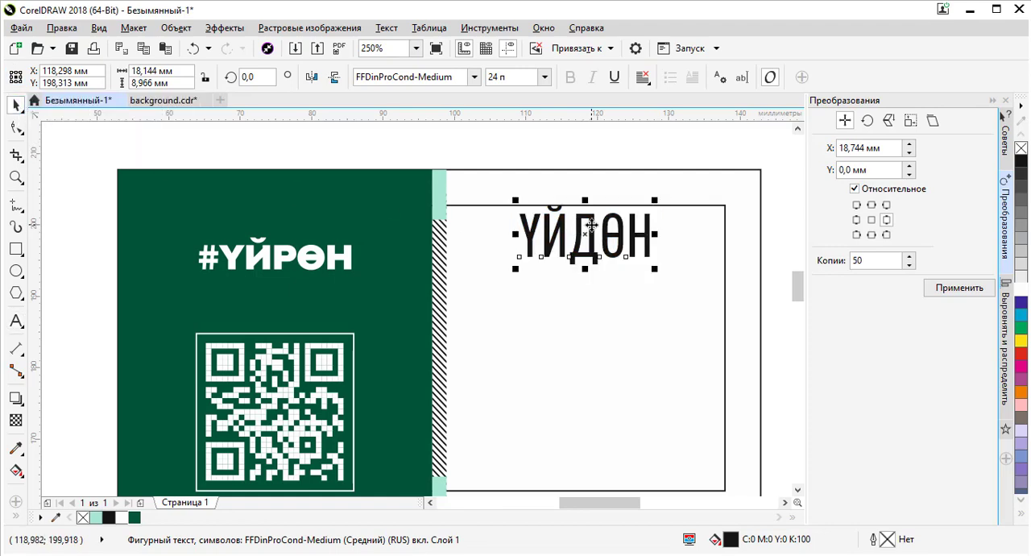
pyautogui.moveTo(590, 228); pyautogui.dragTo(280, 200)
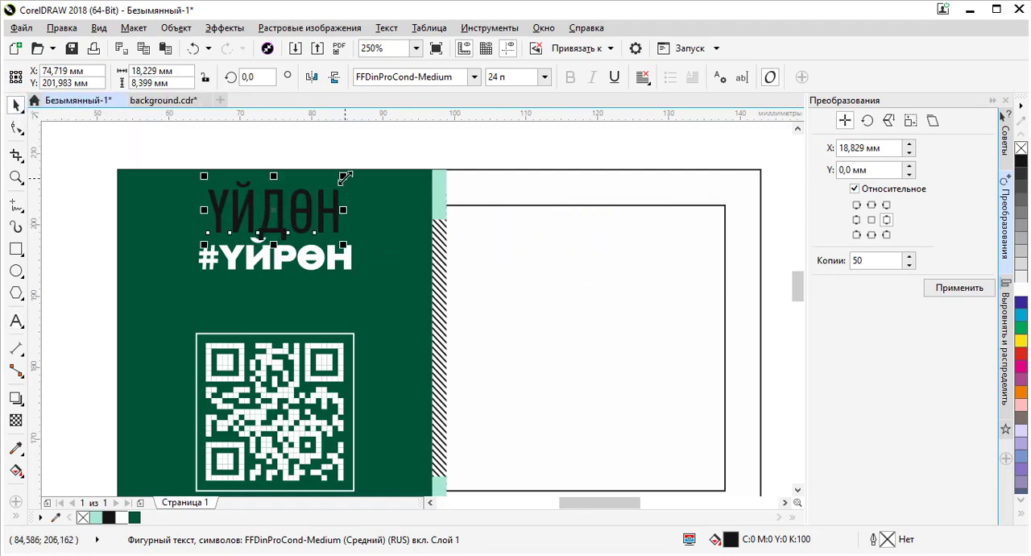
pyautogui.moveTo(345, 177); pyautogui.dragTo(273, 214)
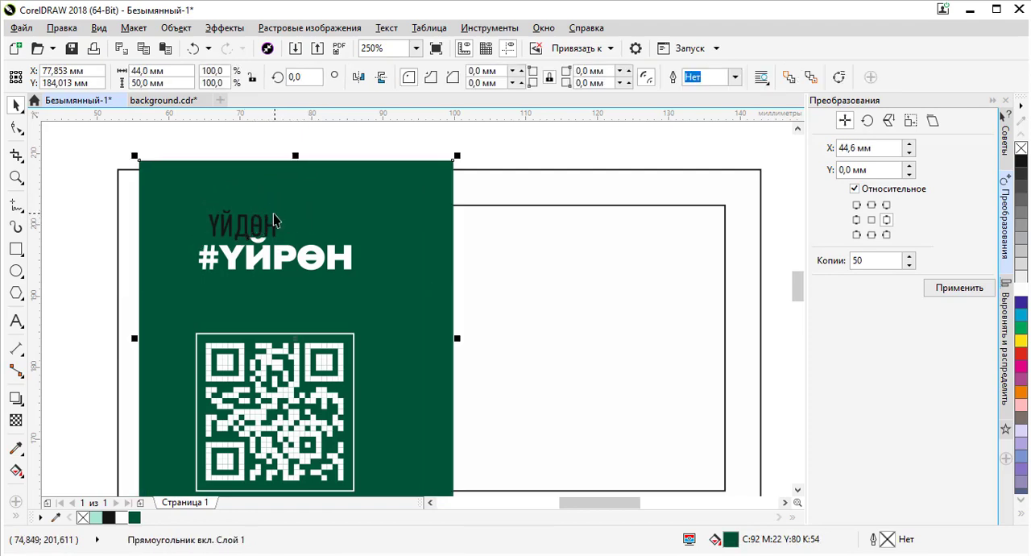
pyautogui.hotkey('ctrl', 'z')
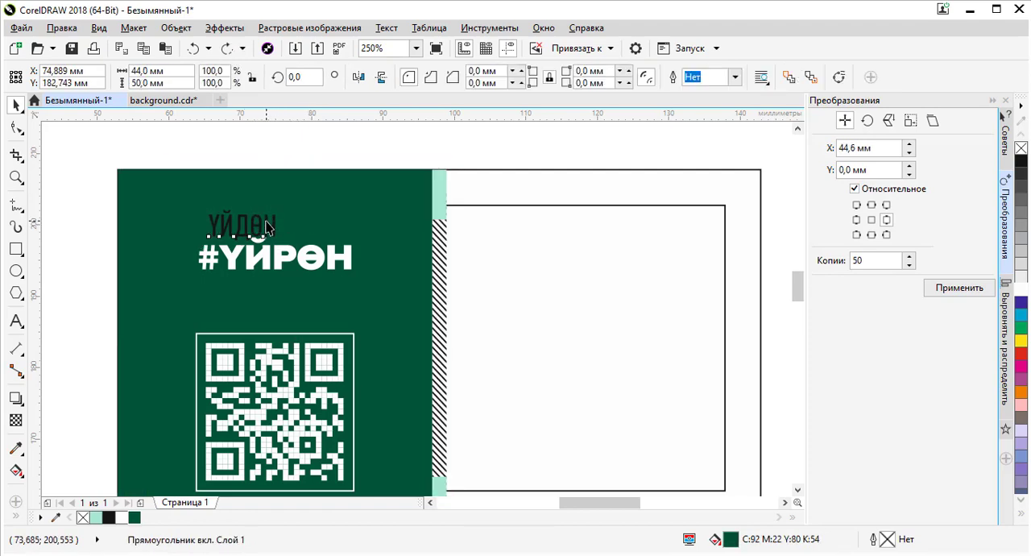
# - Centre the ҮЙДӨН text horizontally over the #ҮЙРӨН logo
pyautogui.click(271, 224)
pyautogui.keyDown('shift'); pyautogui.click(568, 231); pyautogui.keyUp('shift')
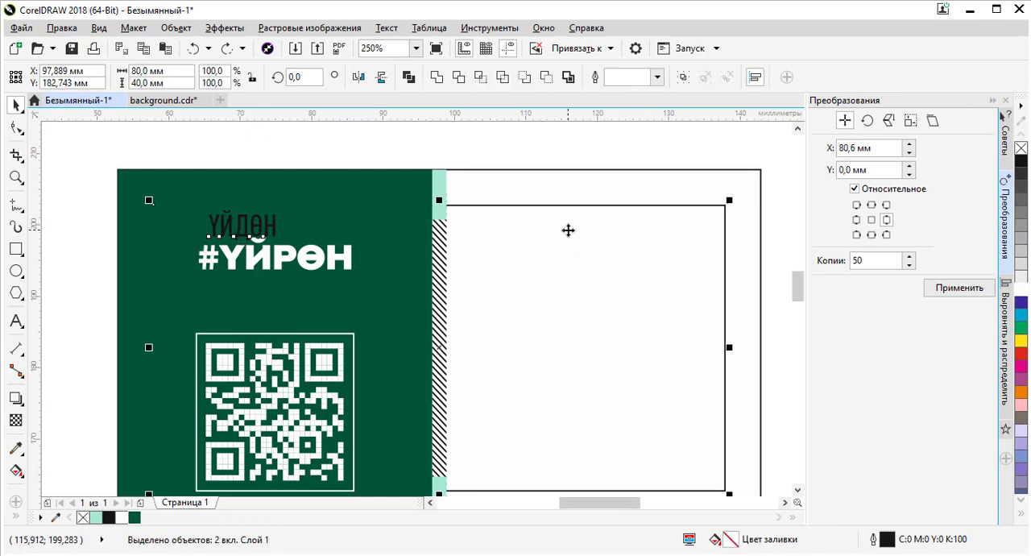
pyautogui.press('t')
pyautogui.click(306, 158)
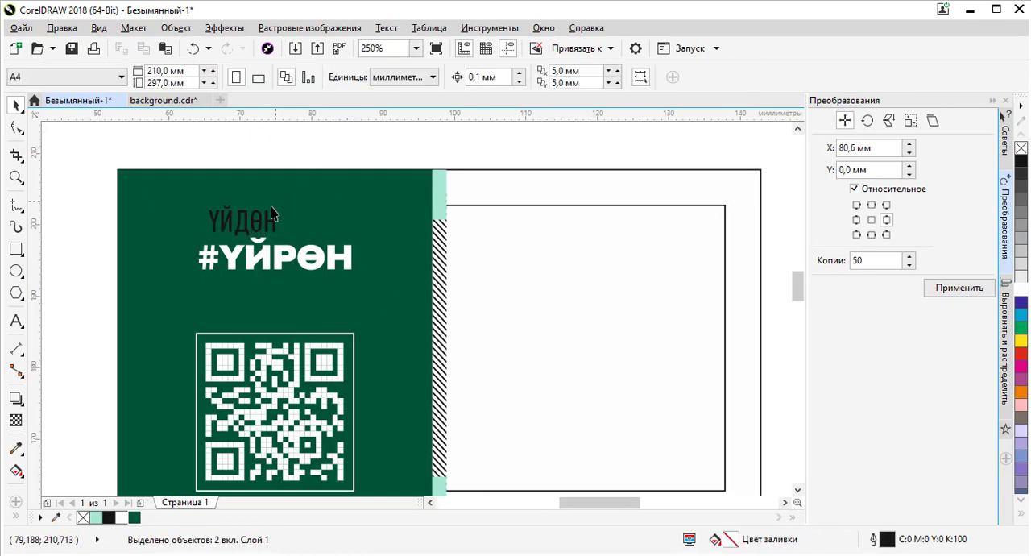
pyautogui.click(271, 211)
pyautogui.keyDown('shift'); pyautogui.click(322, 258); pyautogui.keyUp('shift')
pyautogui.press('c')
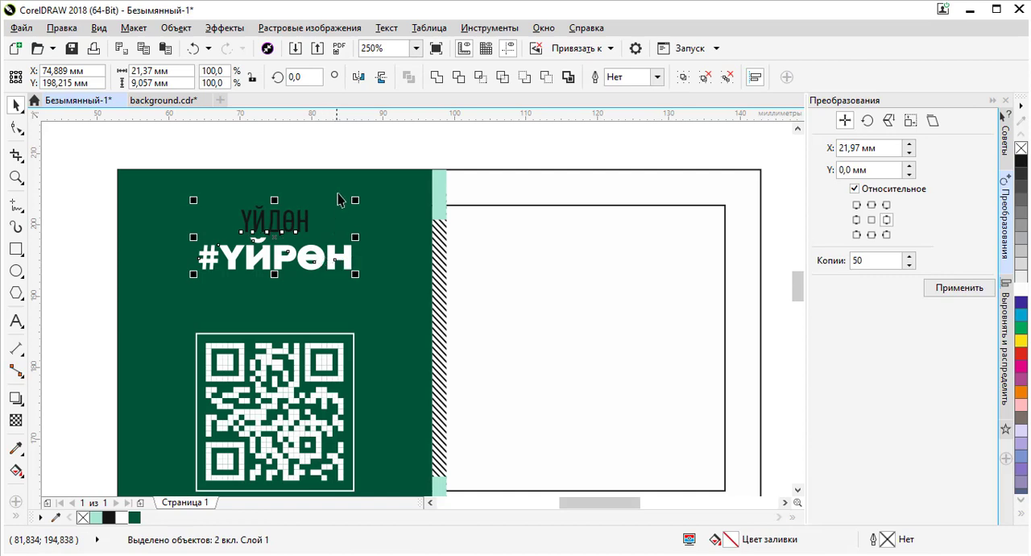
pyautogui.click(301, 156)
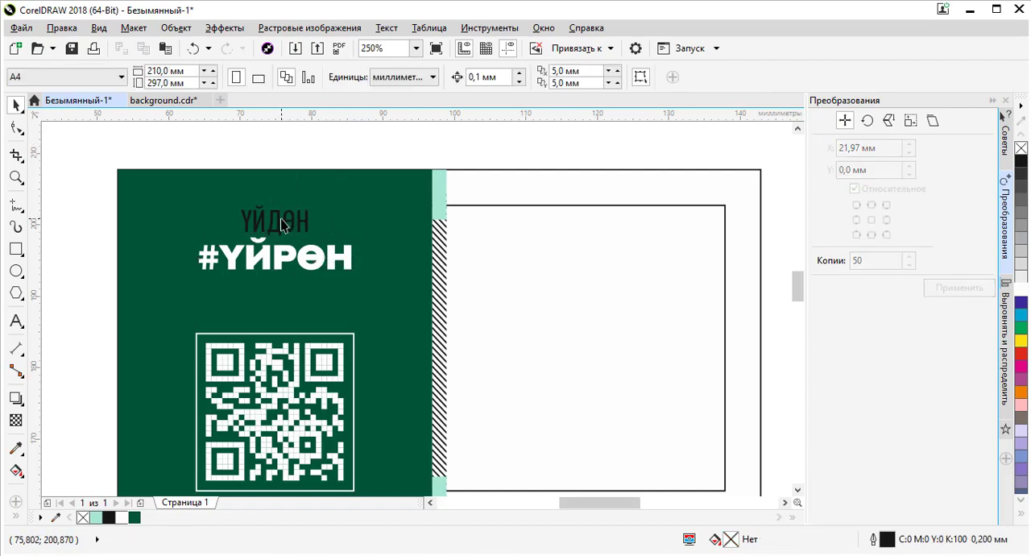
# - Fill the ҮЙДӨН text with white
pyautogui.click(328, 211)
pyautogui.click(288, 228)
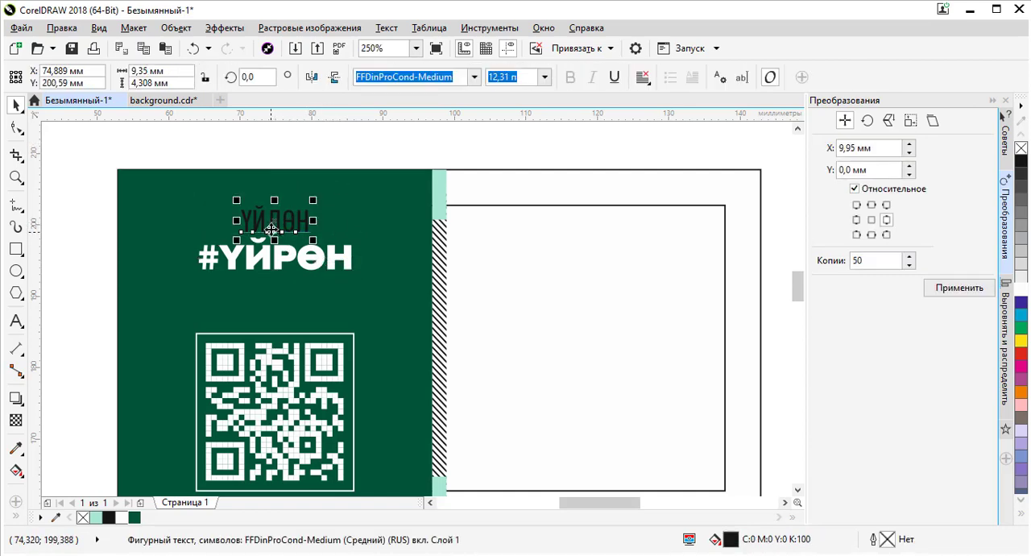
pyautogui.scroll(1, 271, 229)
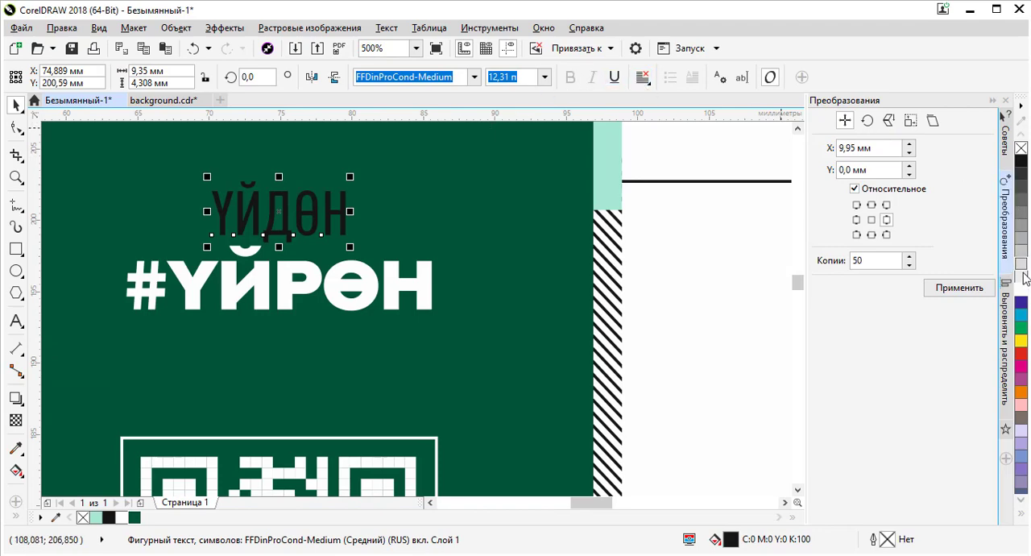
pyautogui.click(1022, 289)
# - Set the ҮЙДӨН text's font size to 8 pt
pyautogui.scroll(-1, 273, 258)
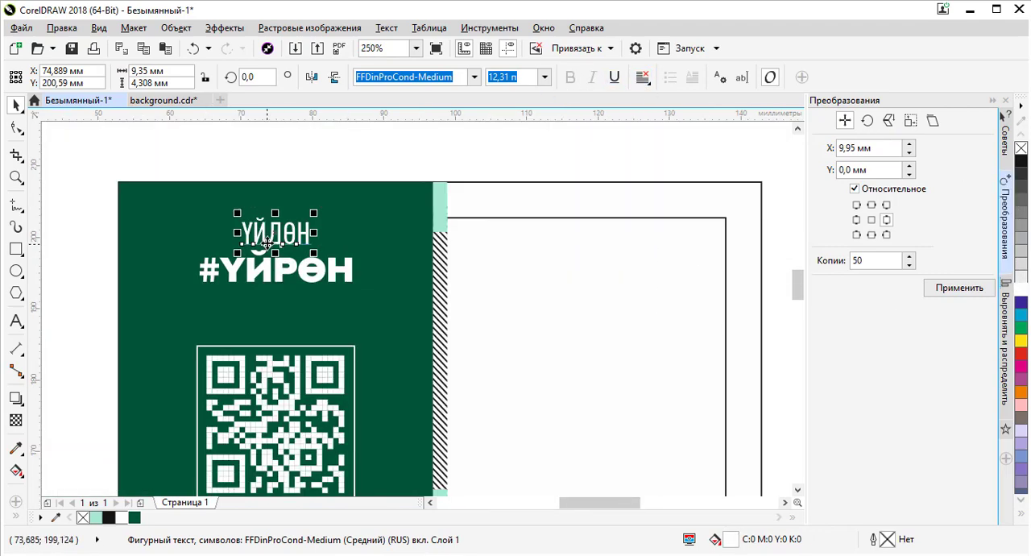
pyautogui.scroll(2, 267, 242)
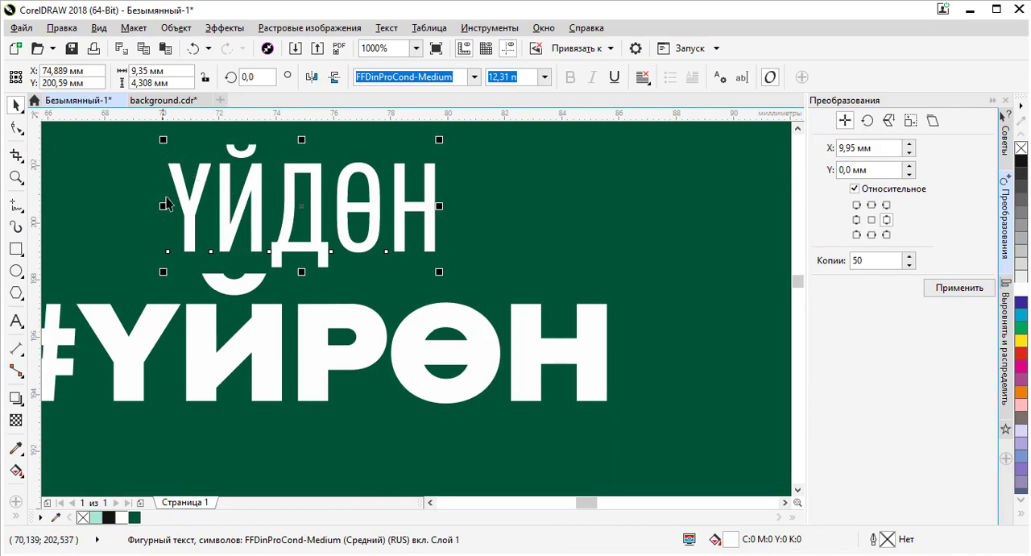
pyautogui.moveTo(509, 77); pyautogui.dragTo(451, 77)
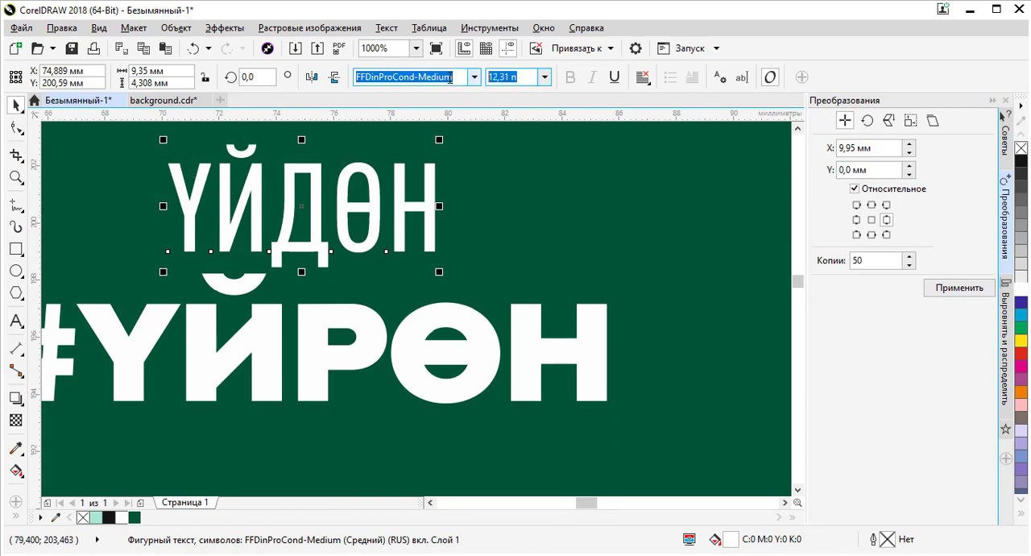
pyautogui.press('Return')
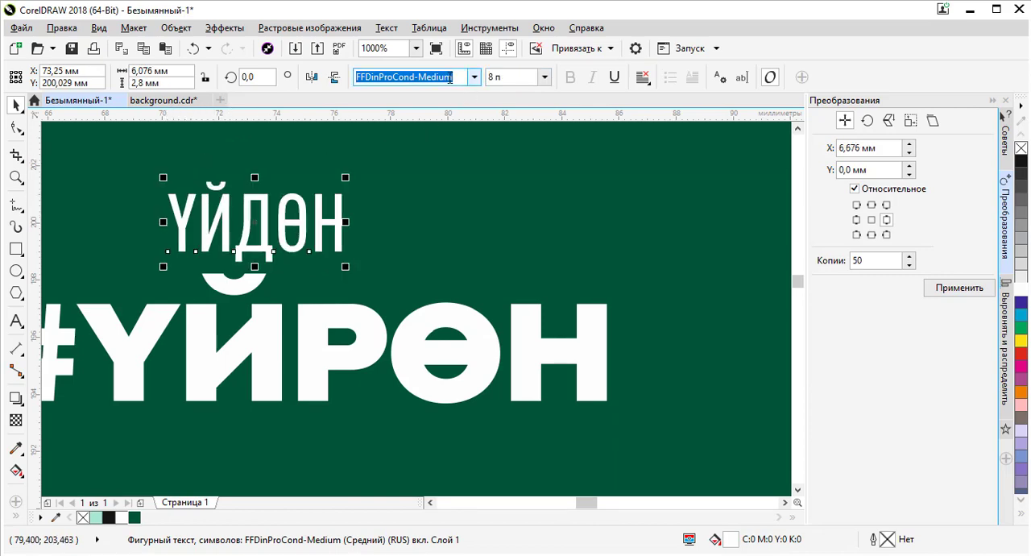
pyautogui.keyDown('shift'); pyautogui.click(370, 328); pyautogui.keyUp('shift')
pyautogui.scroll(-2, 414, 334)
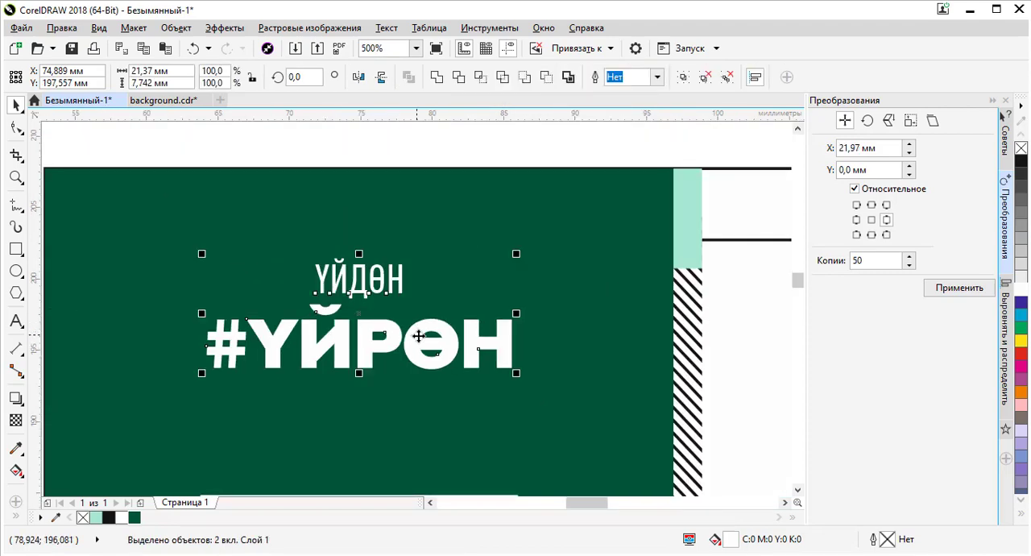
pyautogui.click(740, 348)
pyautogui.click(385, 281)
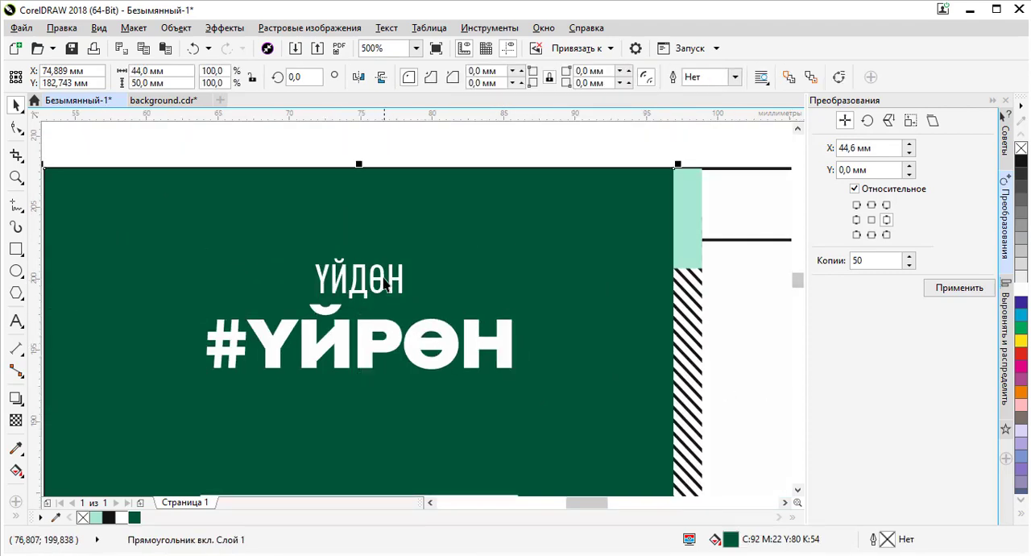
# - Nudge the #ҮЙРӨН logo slightly upward toward the ҮЙДӨН caption
pyautogui.click(383, 278)
pyautogui.scroll(-2, 292, 325)
pyautogui.keyDown('shift'); pyautogui.click(552, 334); pyautogui.keyUp('shift')
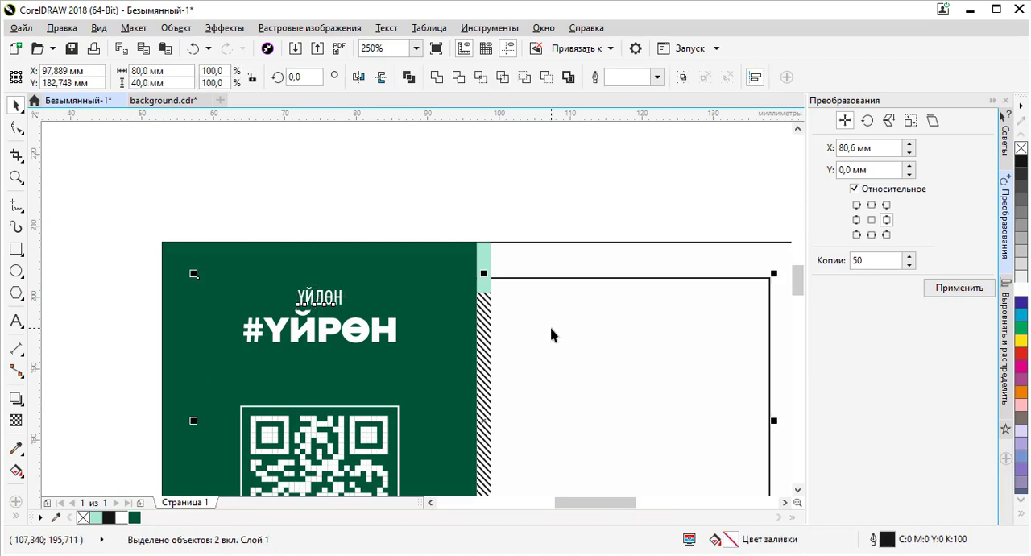
pyautogui.click(325, 325)
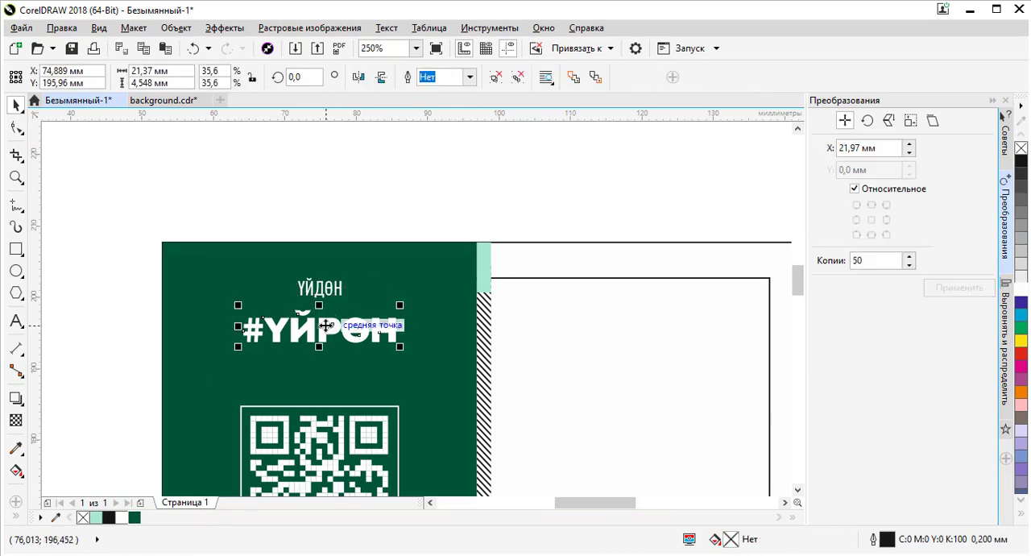
pyautogui.scroll(4, 325, 324)
pyautogui.moveTo(322, 320); pyautogui.dragTo(321, 299)
pyautogui.scroll(-4, 321, 300)
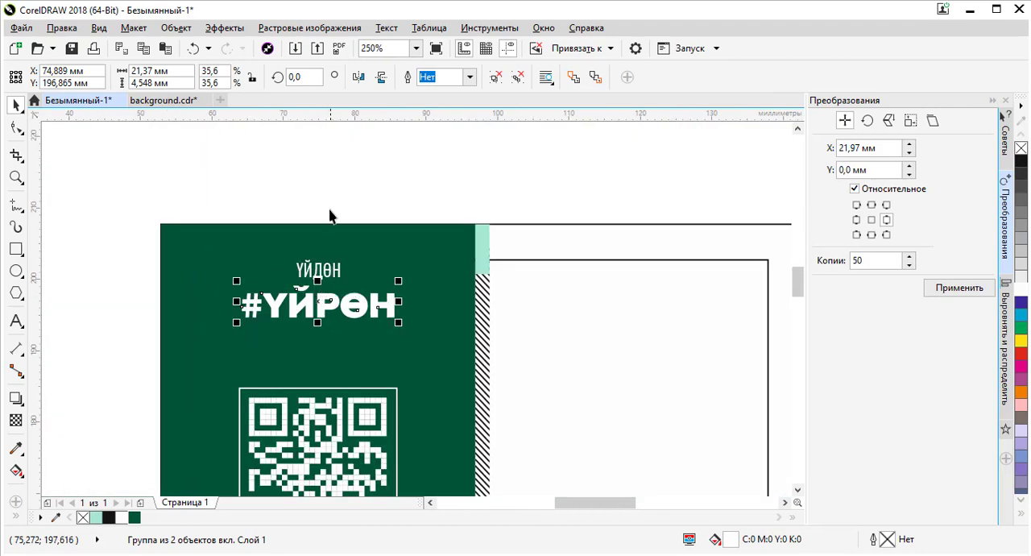
pyautogui.click(330, 203)
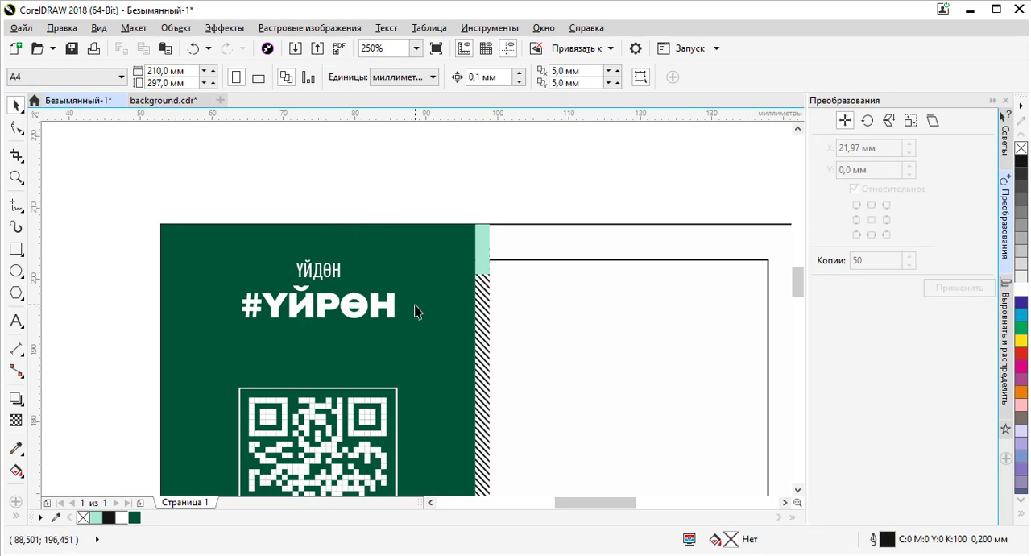
# - Compare the card layout with the reference business card photo in the image viewer
pyautogui.scroll(-3, 416, 312)
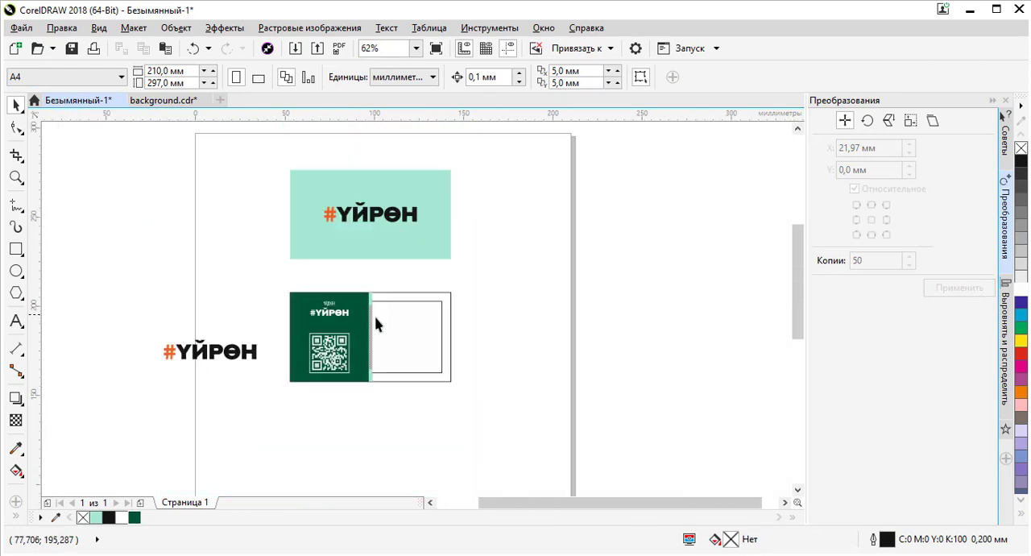
pyautogui.scroll(3, 376, 322)
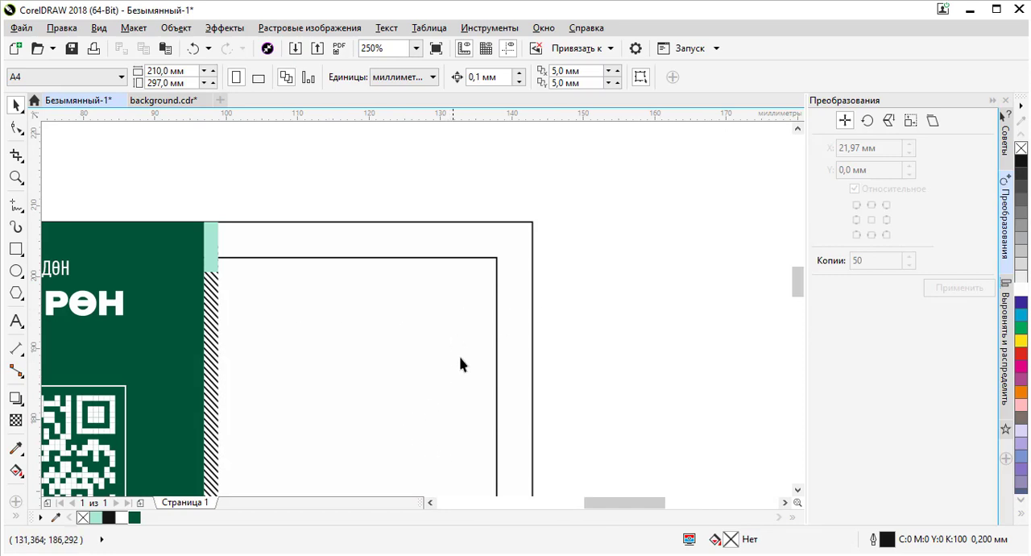
pyautogui.scroll(-2, 392, 306)
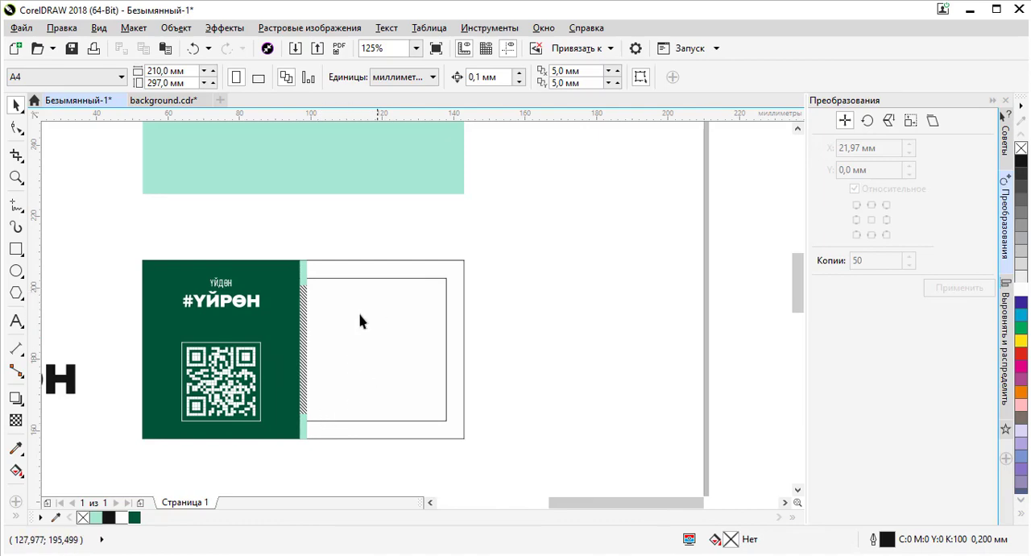
pyautogui.hotkey('alt', 'Tab')
pyautogui.hotkey('alt', 'Tab')
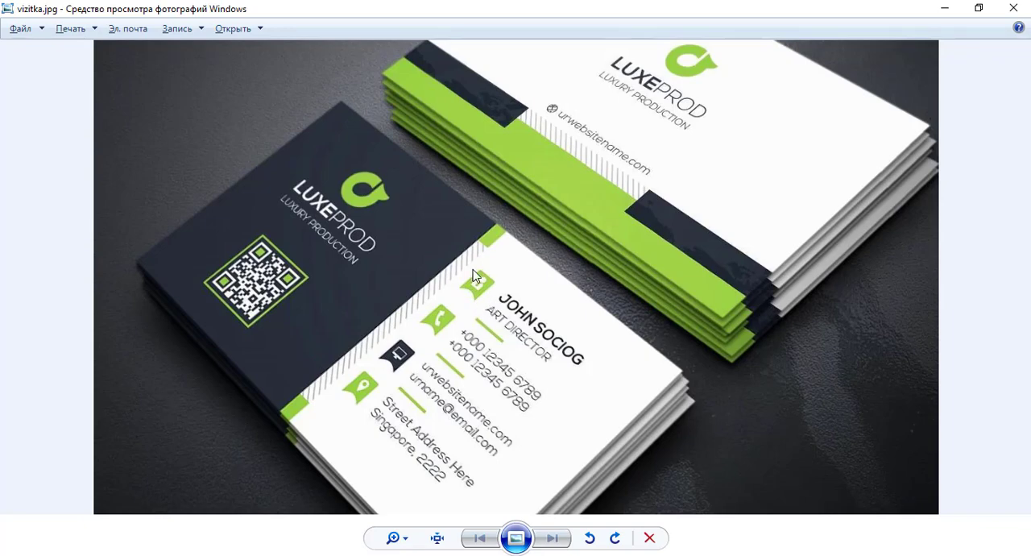
pyautogui.scroll(2, 493, 290)
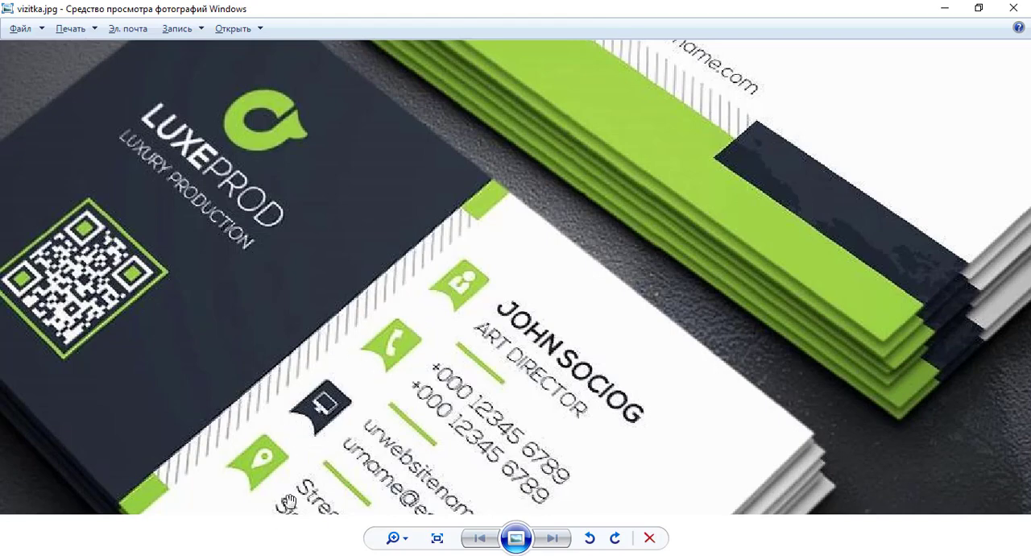
pyautogui.scroll(-2, 435, 320)
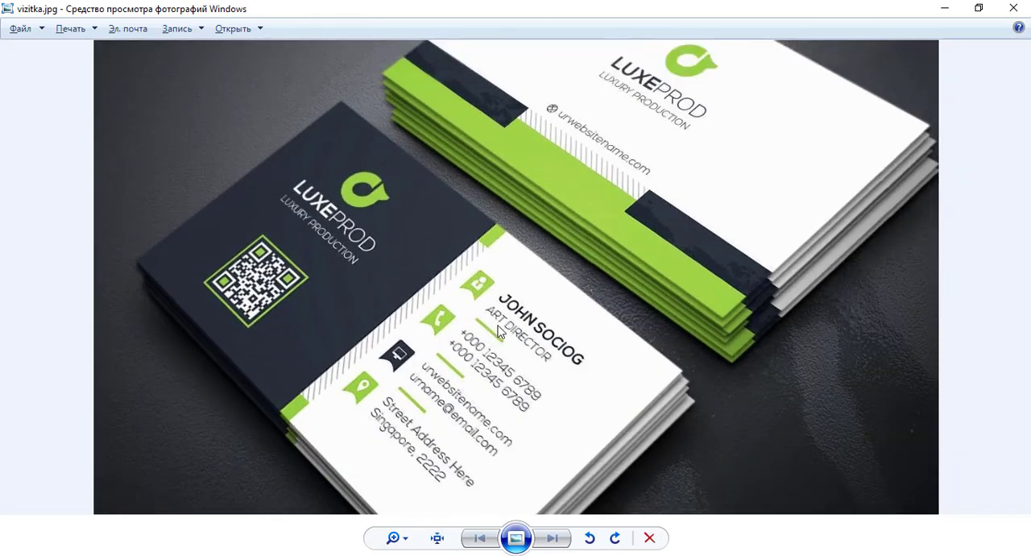
pyautogui.scroll(3, 502, 330)
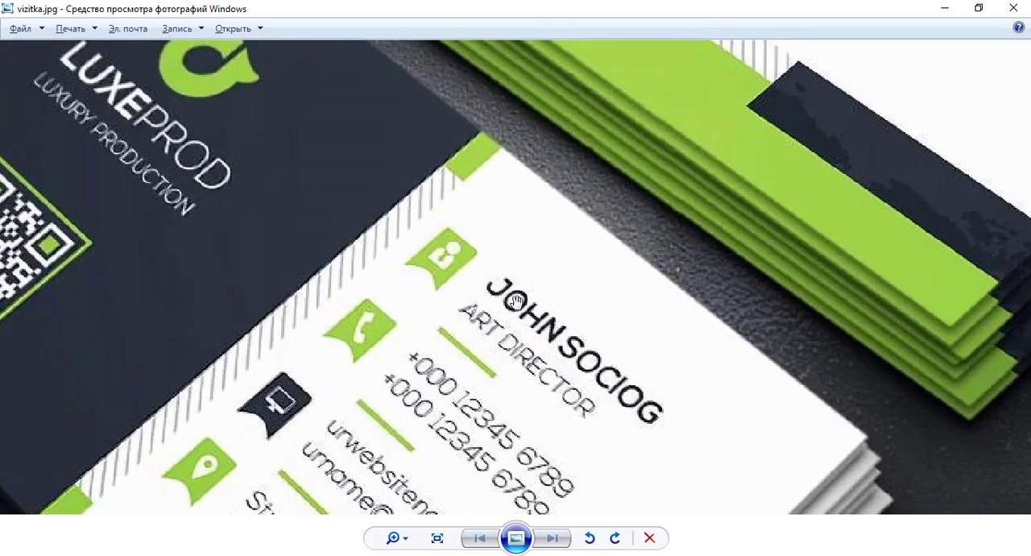
pyautogui.scroll(-2, 516, 300)
pyautogui.scroll(2, 463, 352)
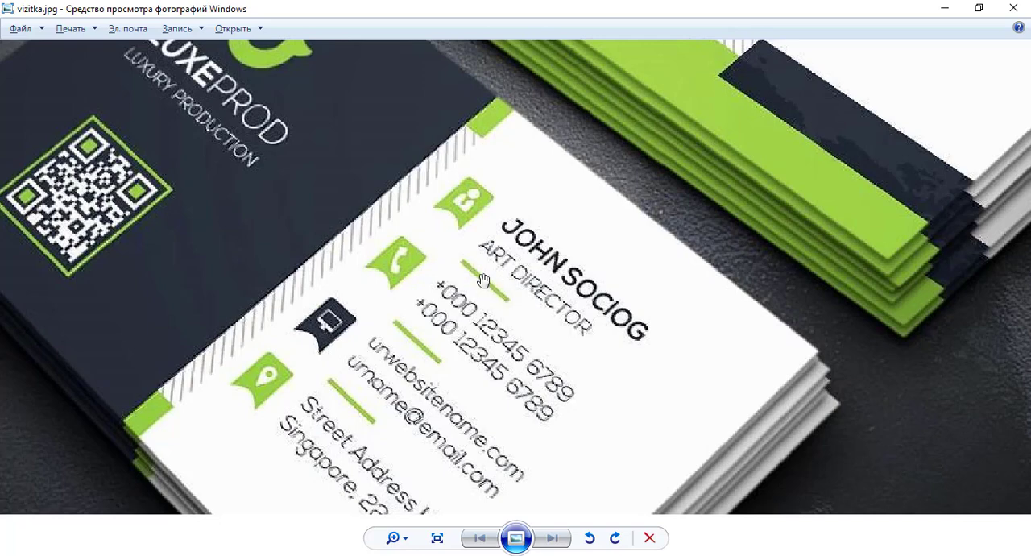
pyautogui.scroll(-3, 483, 311)
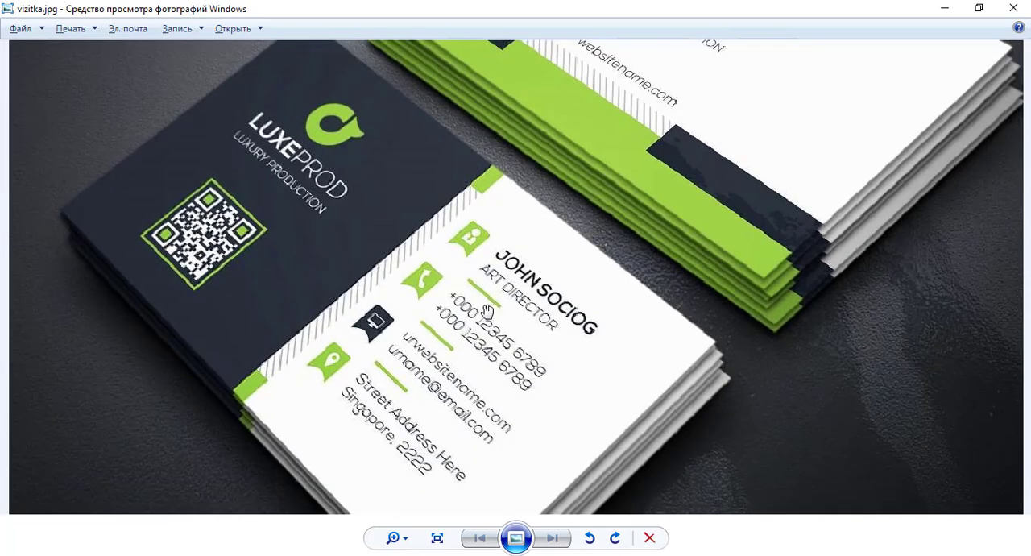
pyautogui.hotkey('alt', 'Tab')
# - Draw a small rectangle about 7.6 by 10.5 mm to the right of the card
pyautogui.scroll(2, 308, 267)
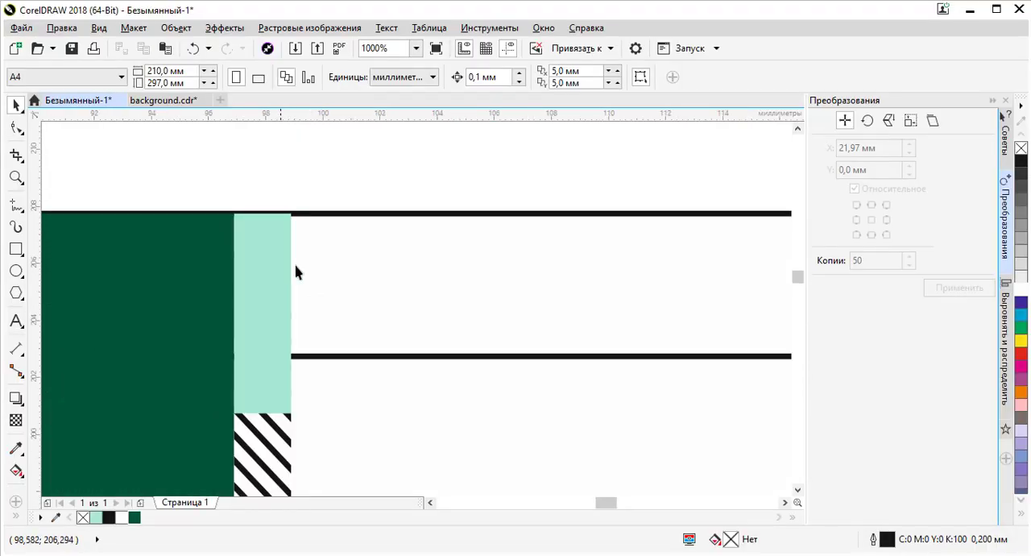
pyautogui.scroll(-3, 308, 259)
pyautogui.scroll(1, 348, 288)
pyautogui.scroll(-1, 348, 289)
pyautogui.scroll(-1, 348, 295)
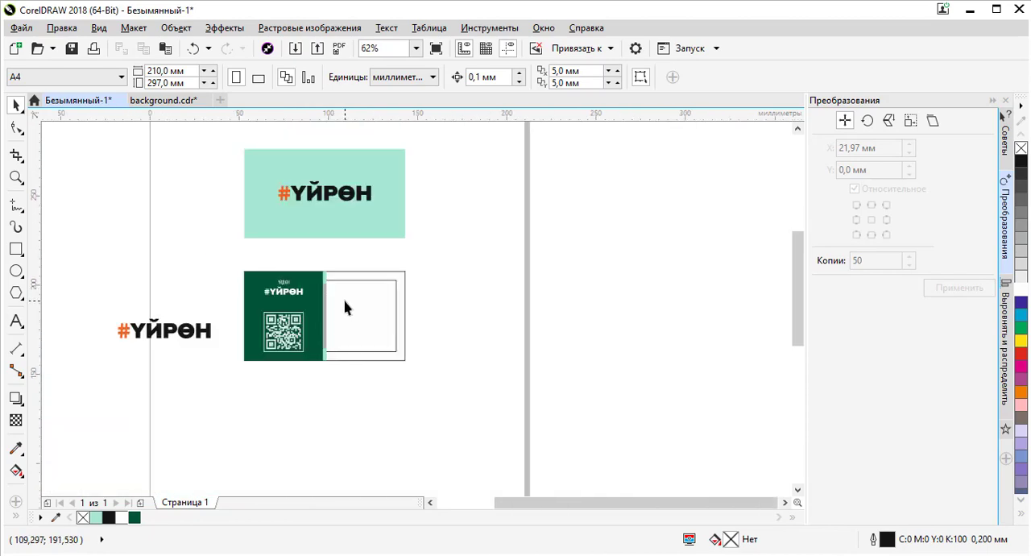
pyautogui.scroll(1, 346, 301)
pyautogui.scroll(1, 334, 303)
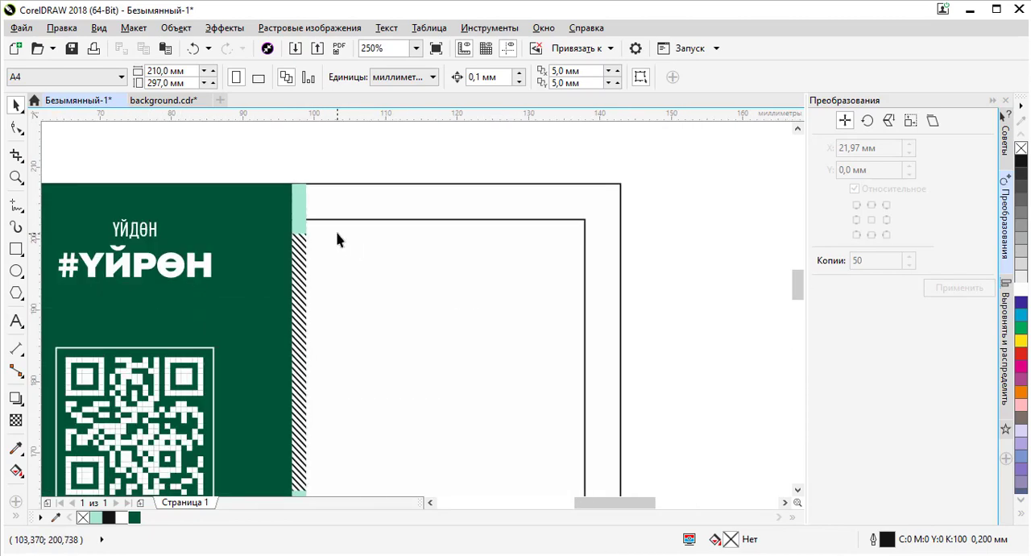
pyautogui.click(17, 249)
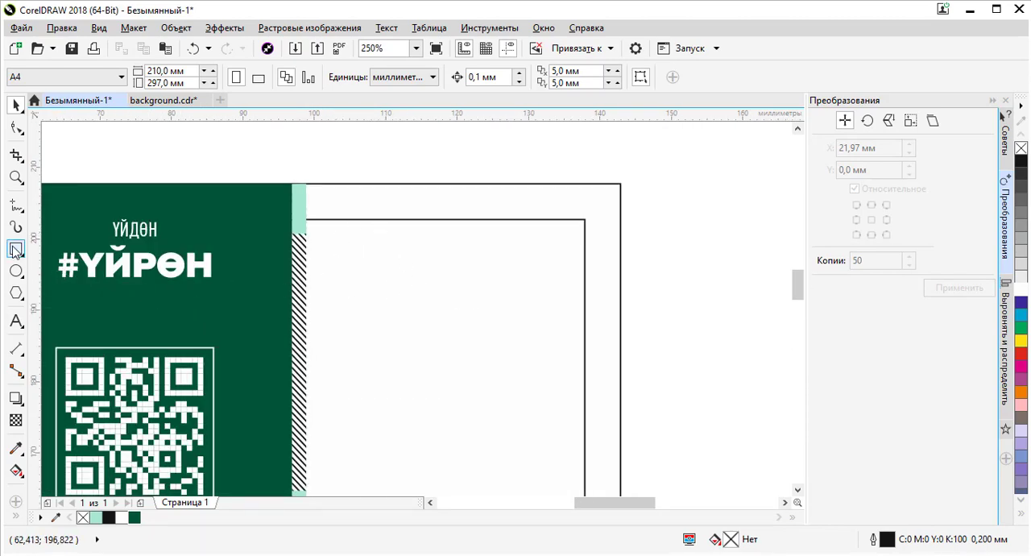
pyautogui.moveTo(645, 246)
pyautogui.mouseDown()
pyautogui.moveTo(715, 330)
pyautogui.moveTo(700, 321)
pyautogui.mouseUp()
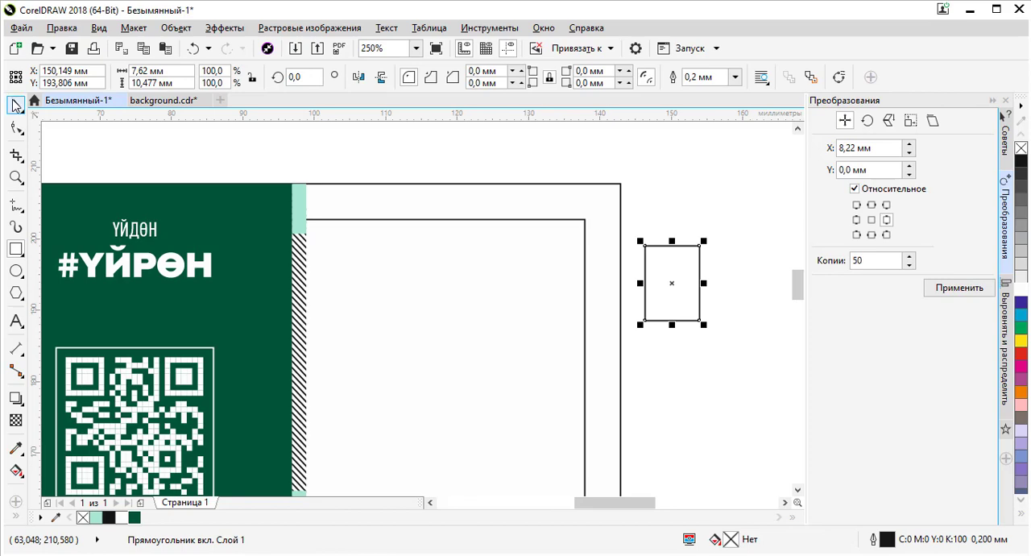
# - Move the rectangle onto the white side next to the striped band and scale it to about 5.5 by 7.5 mm
pyautogui.click(16, 105)
pyautogui.moveTo(668, 265); pyautogui.dragTo(349, 273)
pyautogui.scroll(1, 350, 272)
pyautogui.moveTo(418, 379); pyautogui.dragTo(390, 338)
# - Resize the rectangle to about 4.3 mm wide and 6.4 mm tall
pyautogui.scroll(-3, 472, 293)
pyautogui.scroll(2, 461, 302)
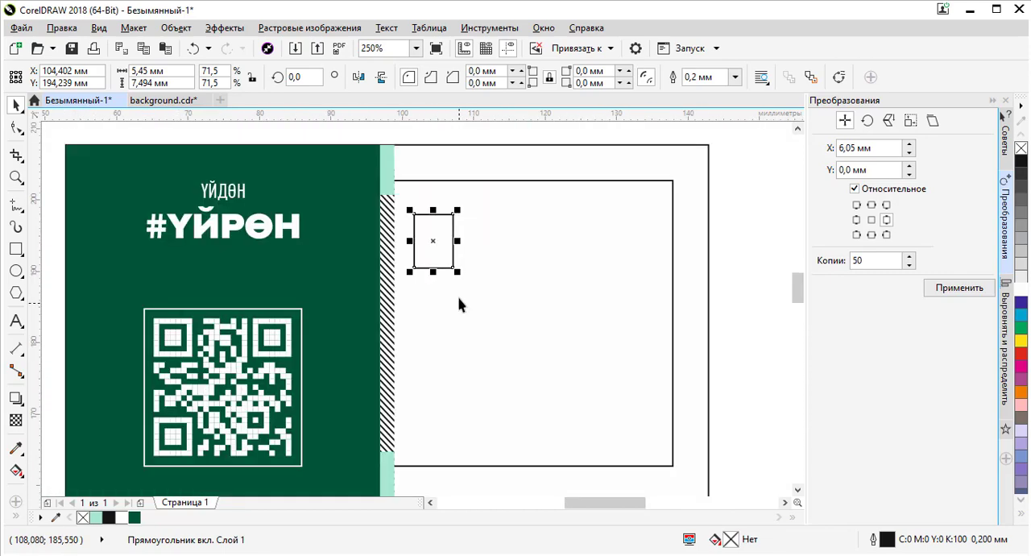
pyautogui.moveTo(434, 270); pyautogui.dragTo(434, 260)
pyautogui.scroll(2, 433, 226)
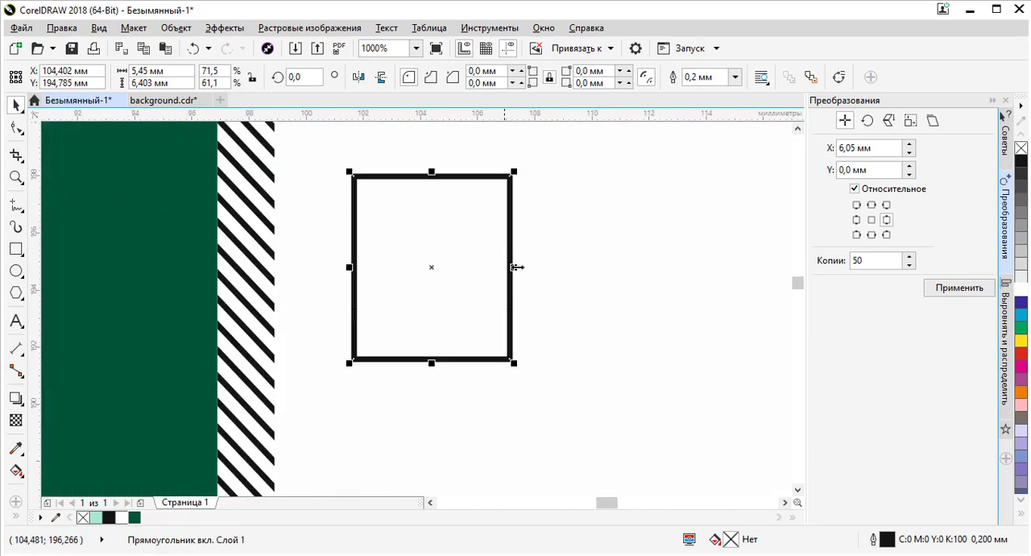
pyautogui.moveTo(514, 267); pyautogui.dragTo(480, 268)
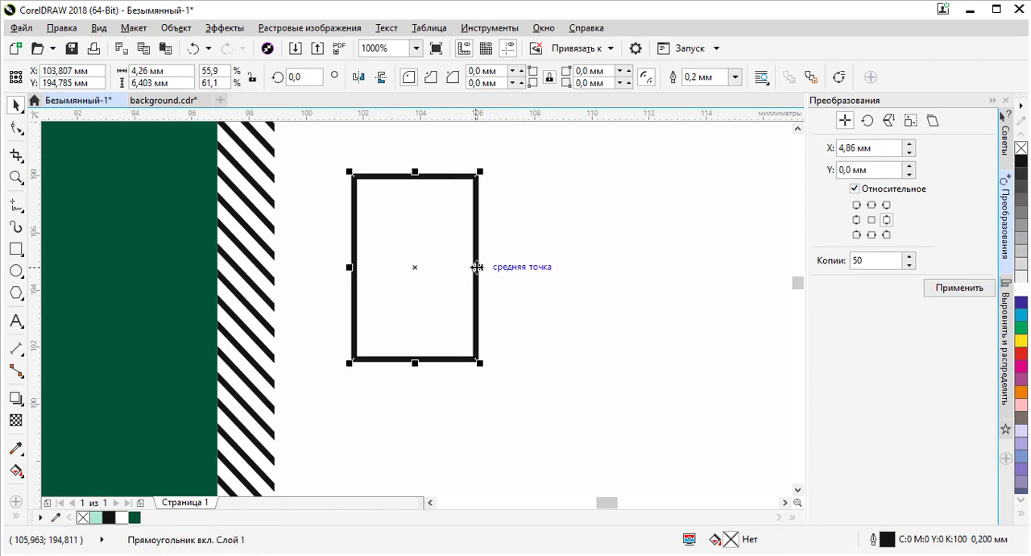
# - Fill the rectangle with the mint green colour and remove its outline
pyautogui.scroll(-1, 479, 267)
pyautogui.scroll(1, 449, 220)
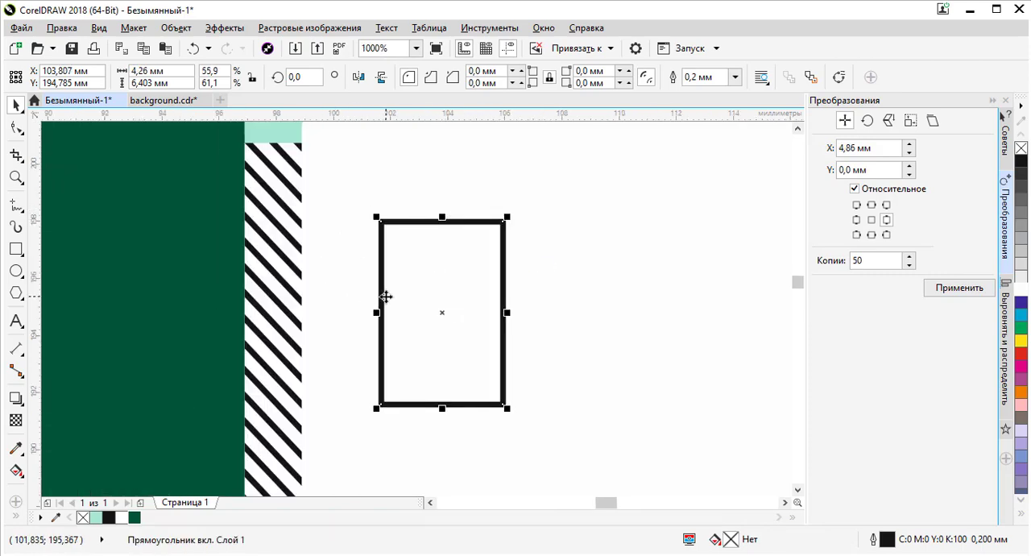
pyautogui.hotkey('alt', 'Tab')
pyautogui.hotkey('alt', 'Tab')
pyautogui.click(95, 517)
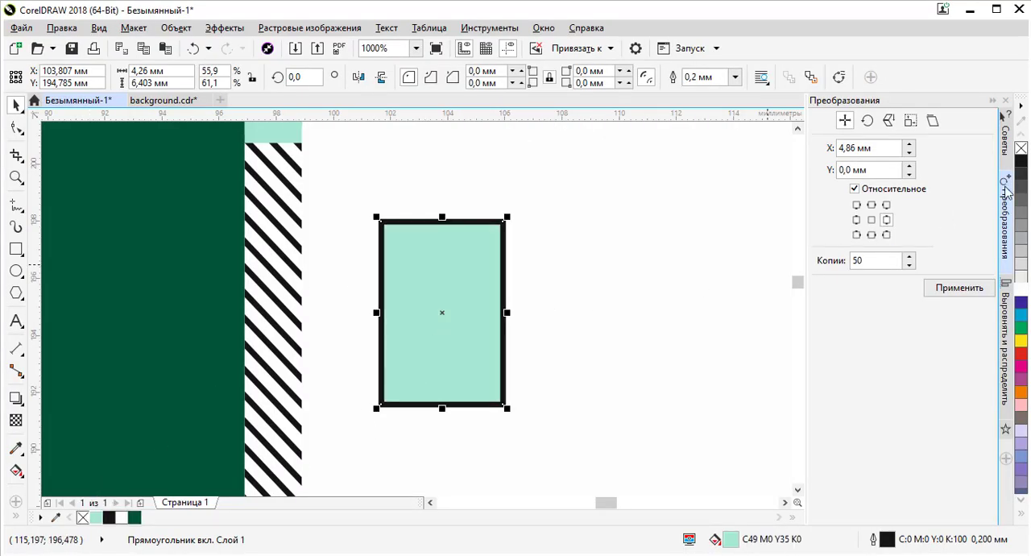
pyautogui.rightClick(1022, 151)
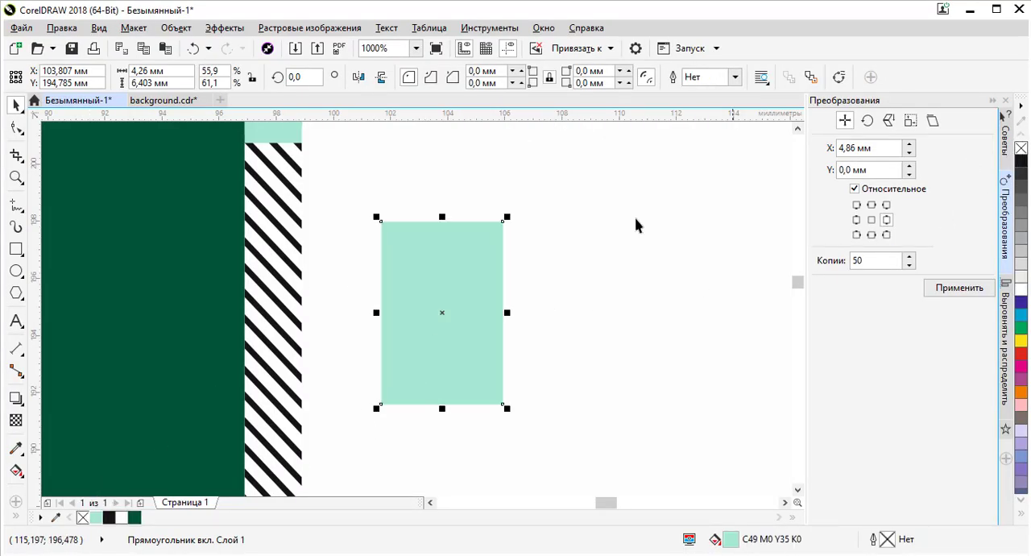
# - Round the rectangle's corners to about 0.35 mm with the Shape tool
pyautogui.click(16, 127)
pyautogui.moveTo(385, 224)
pyautogui.mouseDown()
pyautogui.moveTo(419, 233)
pyautogui.moveTo(396, 231)
pyautogui.mouseUp()
pyautogui.scroll(2, 387, 220)
pyautogui.scroll(-3, 395, 230)
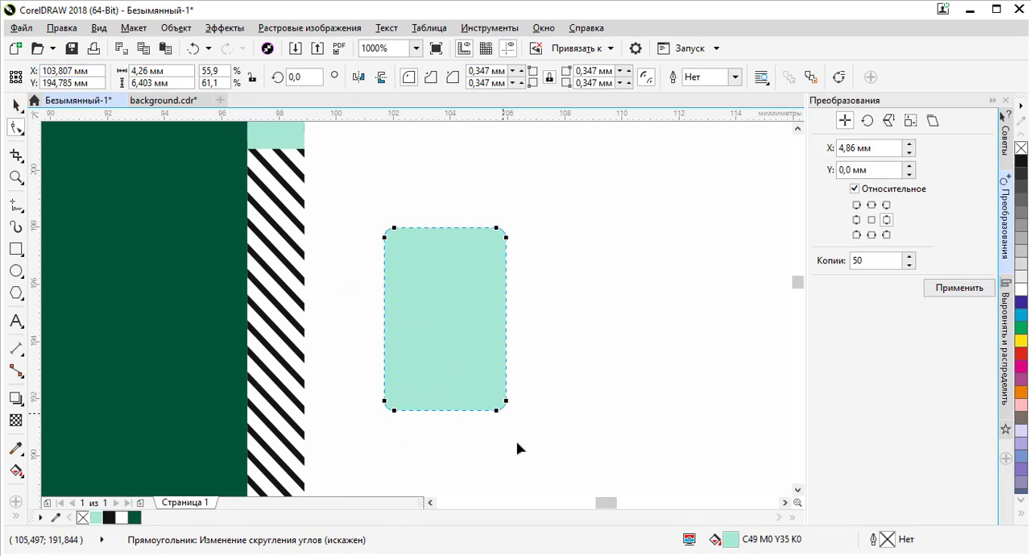
# - Draw a circle about 5.4 mm across overlapping the rectangle's lower edge
pyautogui.click(17, 272)
pyautogui.scroll(-3, 403, 302)
pyautogui.scroll(2, 406, 307)
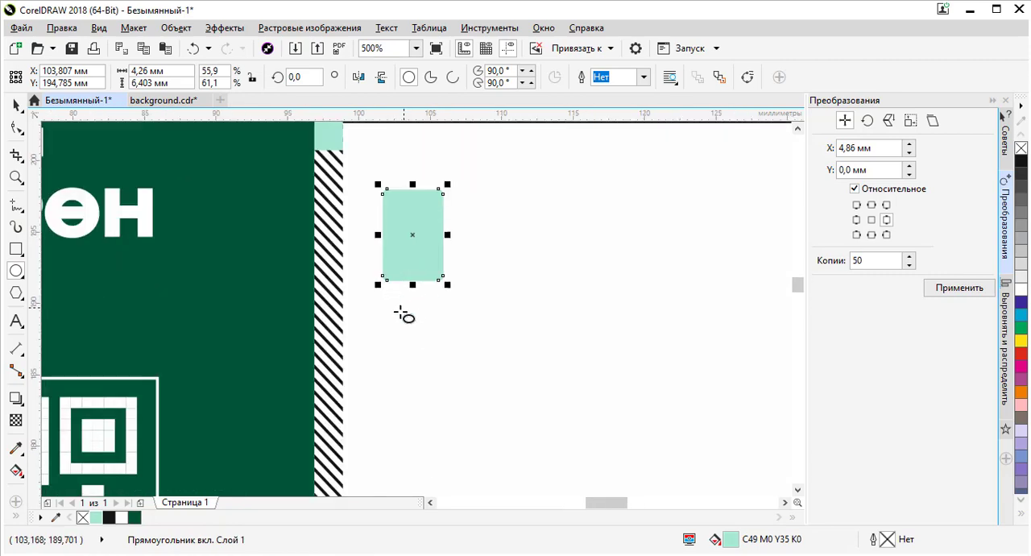
pyautogui.moveTo(424, 369); pyautogui.dragTo(416, 282)
# - Select the circle and the rectangle and centre them horizontally
pyautogui.click(17, 108)
pyautogui.keyDown('shift'); pyautogui.click(416, 230); pyautogui.keyUp('shift')
pyautogui.press('c')
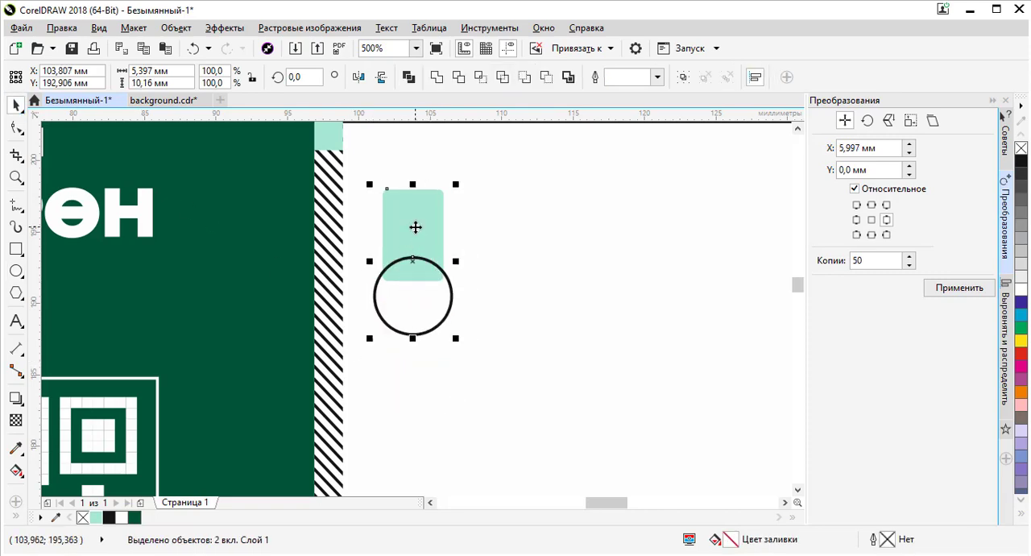
# - Shift the circle slightly downward, undoing an accidental move of both shapes
pyautogui.scroll(3, 420, 277)
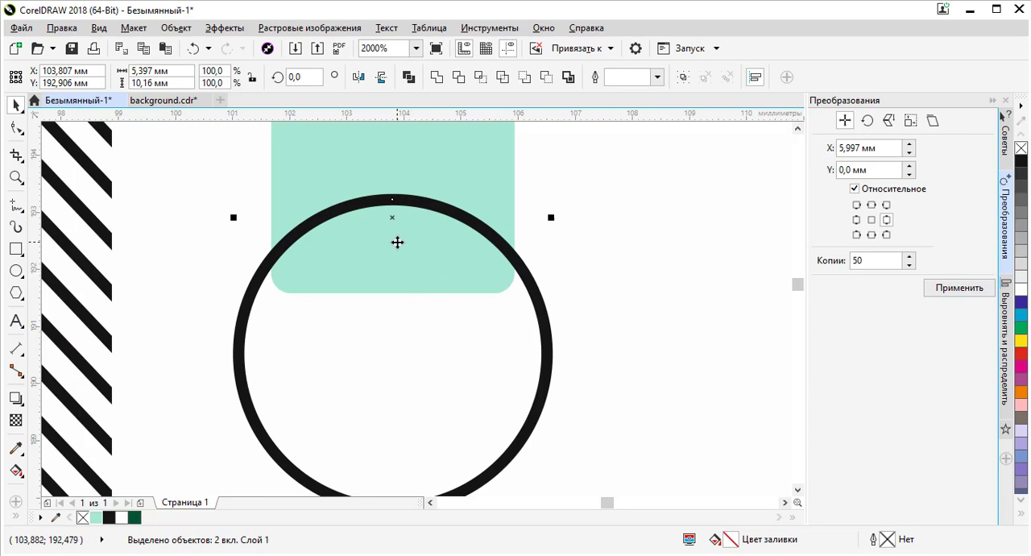
pyautogui.moveTo(397, 242); pyautogui.dragTo(398, 261)
pyautogui.hotkey('ctrl', 'z')
pyautogui.click(434, 352)
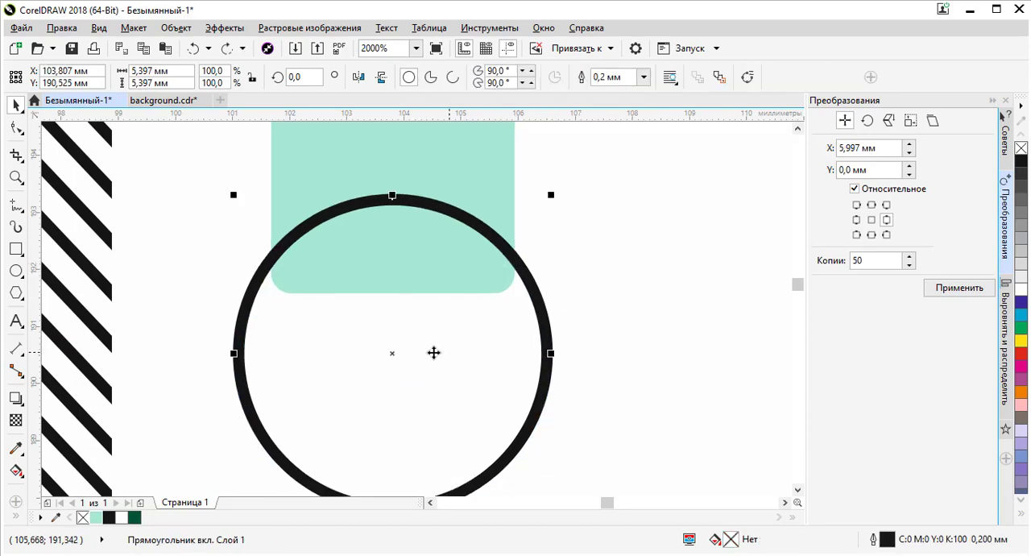
pyautogui.moveTo(433, 352); pyautogui.dragTo(423, 363)
# - Trim the circle from the rectangle with Back minus front to cut a curved notch in its bottom
pyautogui.scroll(-3, 423, 362)
pyautogui.keyDown('shift'); pyautogui.click(421, 258); pyautogui.keyUp('shift')
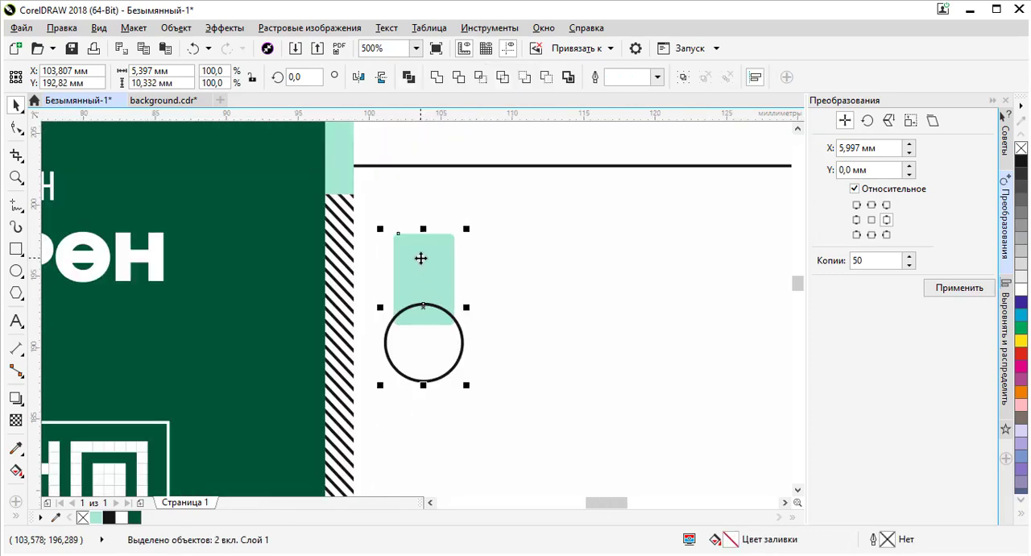
pyautogui.click(547, 76)
pyautogui.click(484, 259)
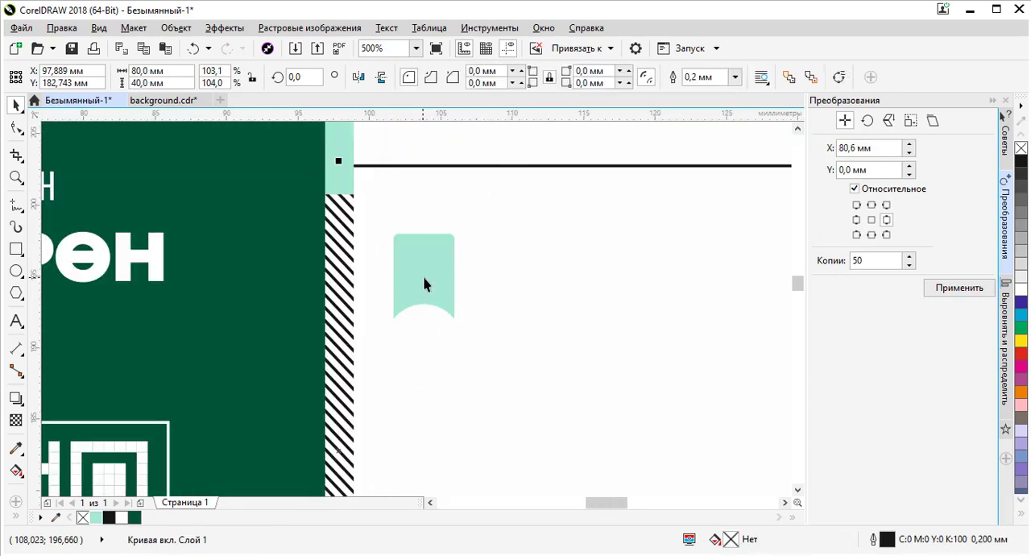
# - Compare the notched mint tag shape with the icons on the reference business card photo
pyautogui.scroll(-1, 433, 276)
pyautogui.scroll(2, 437, 276)
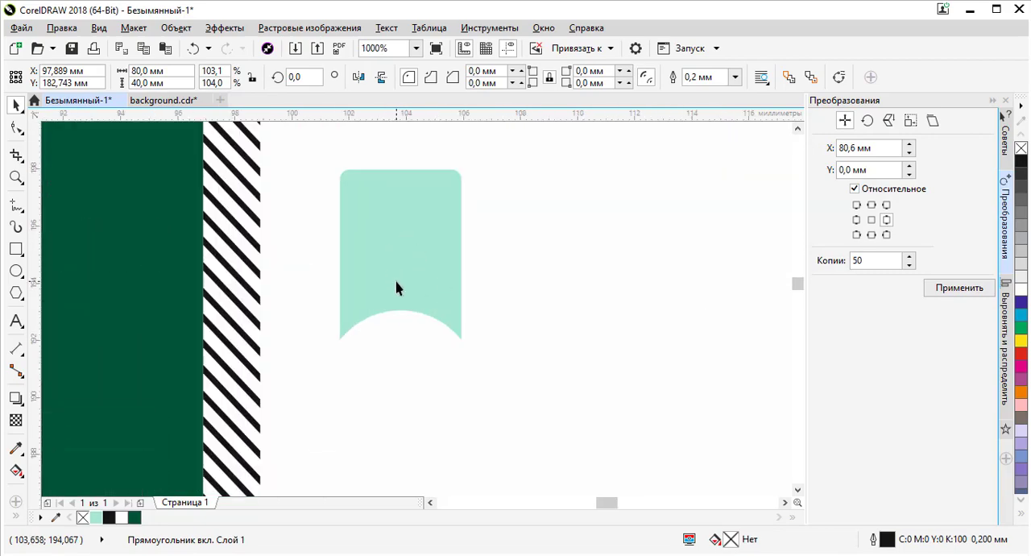
pyautogui.hotkey('alt', 'Tab')
pyautogui.hotkey('alt', 'Tab')
pyautogui.scroll(-3, 410, 288)
pyautogui.scroll(2, 399, 254)
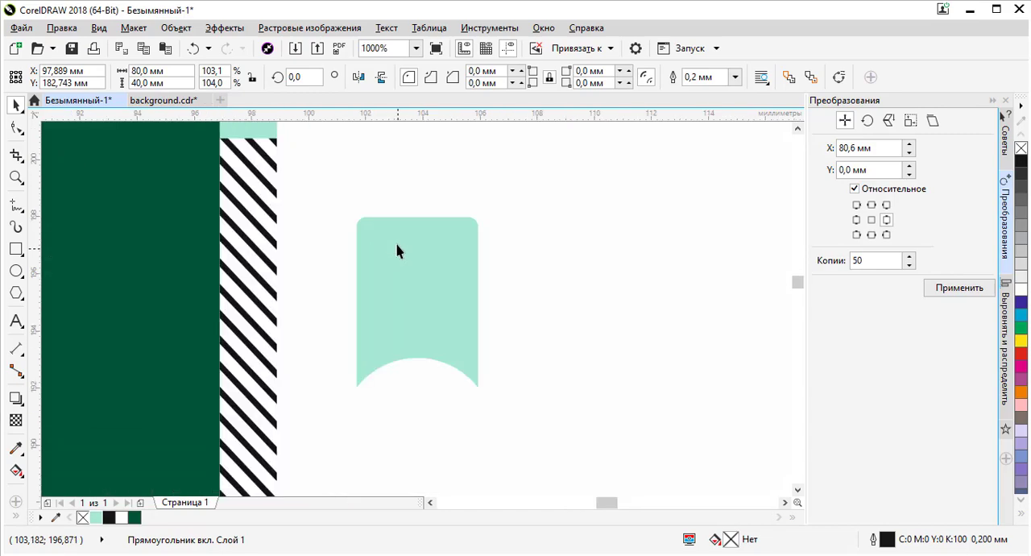
pyautogui.scroll(-2, 395, 249)
pyautogui.scroll(3, 395, 241)
pyautogui.scroll(-6, 390, 208)
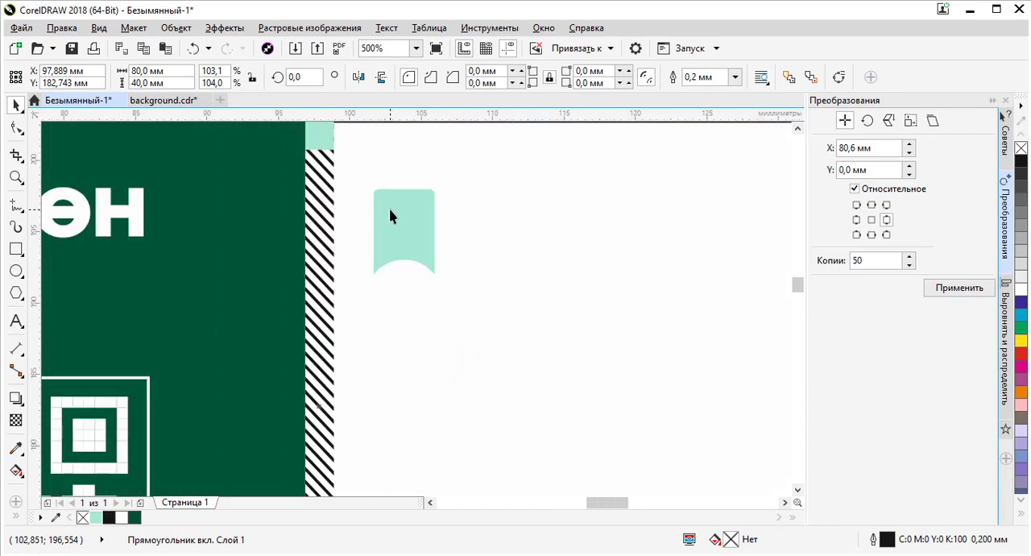
pyautogui.scroll(3, 400, 222)
pyautogui.hotkey('alt', 'Tab')
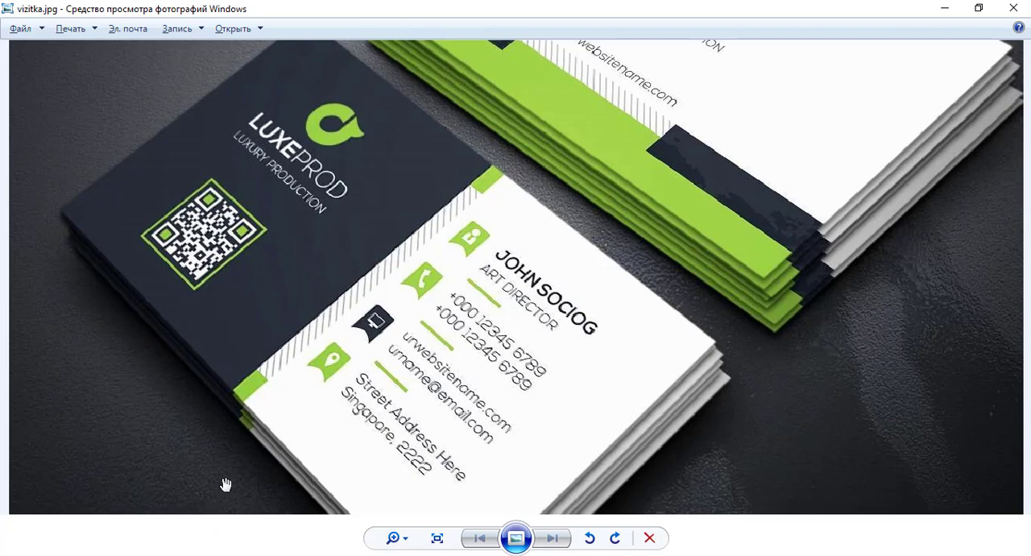
# - Switch to the browser and search Flaticon for "user" icons, limiting results to the Free licence
pyautogui.moveTo(346, 553)
pyautogui.click(338, 508)
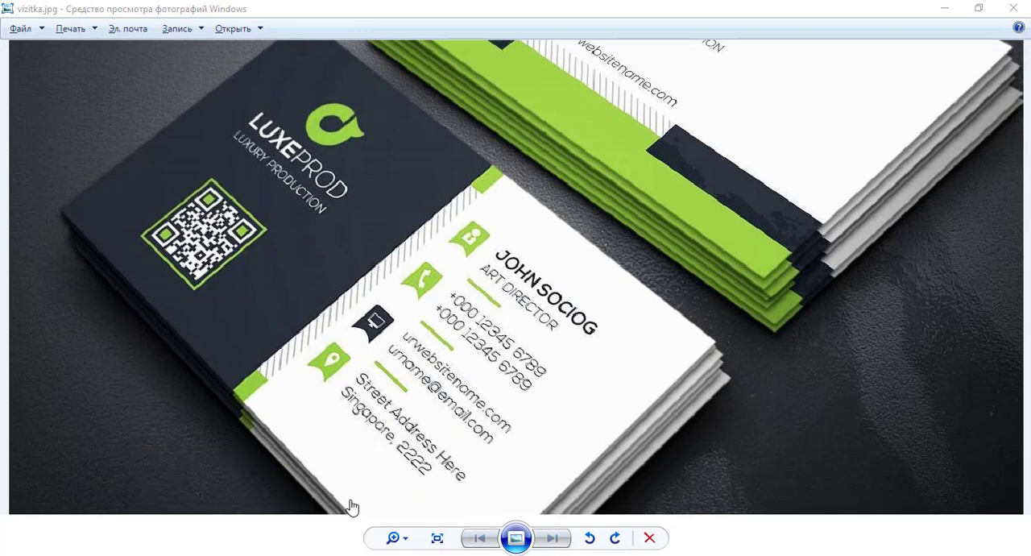
pyautogui.click(628, 13)
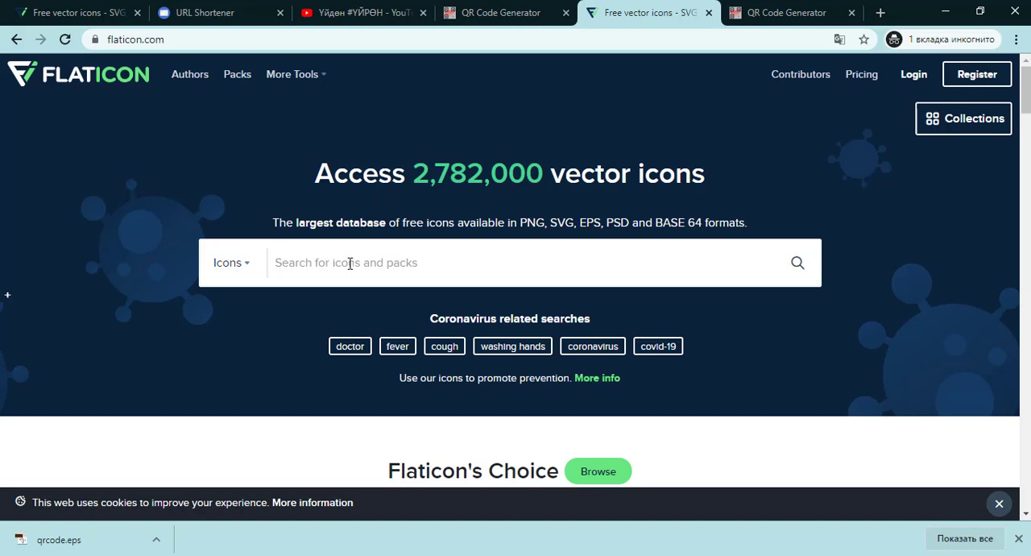
pyautogui.write('user')
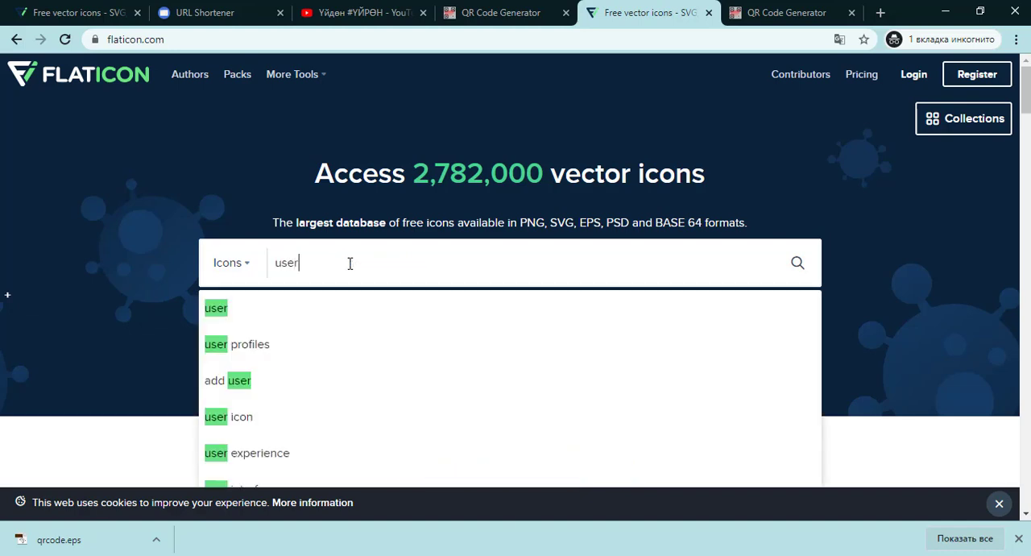
pyautogui.press('Return')
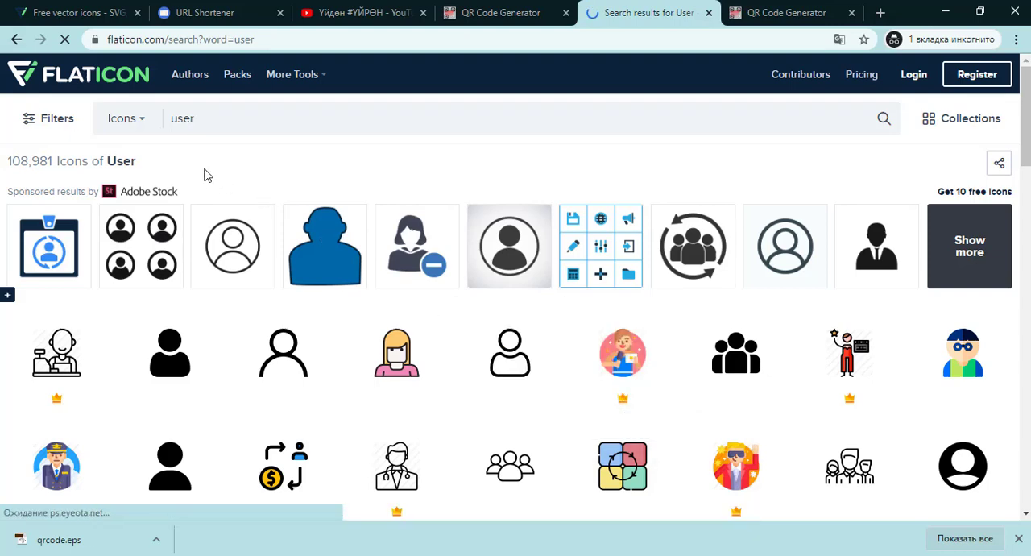
pyautogui.click(58, 125)
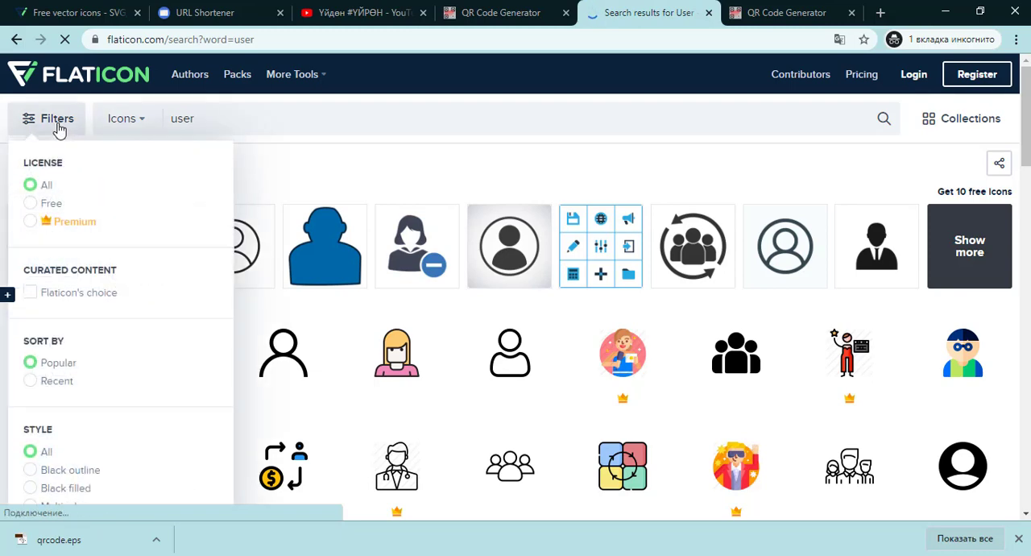
pyautogui.click(49, 205)
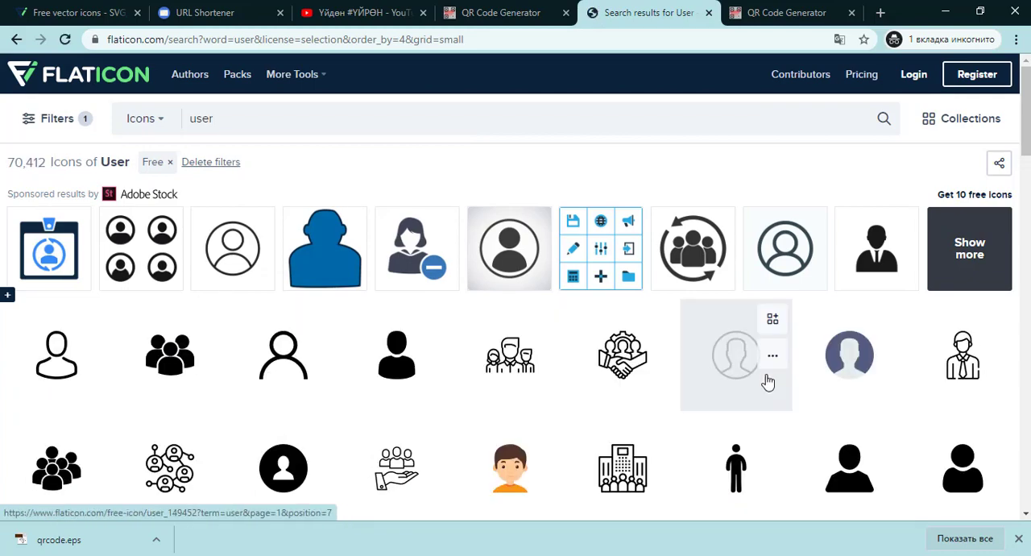
# - Browse the user icon results and narrow them to the Black filled style
pyautogui.scroll(-2, 768, 382)
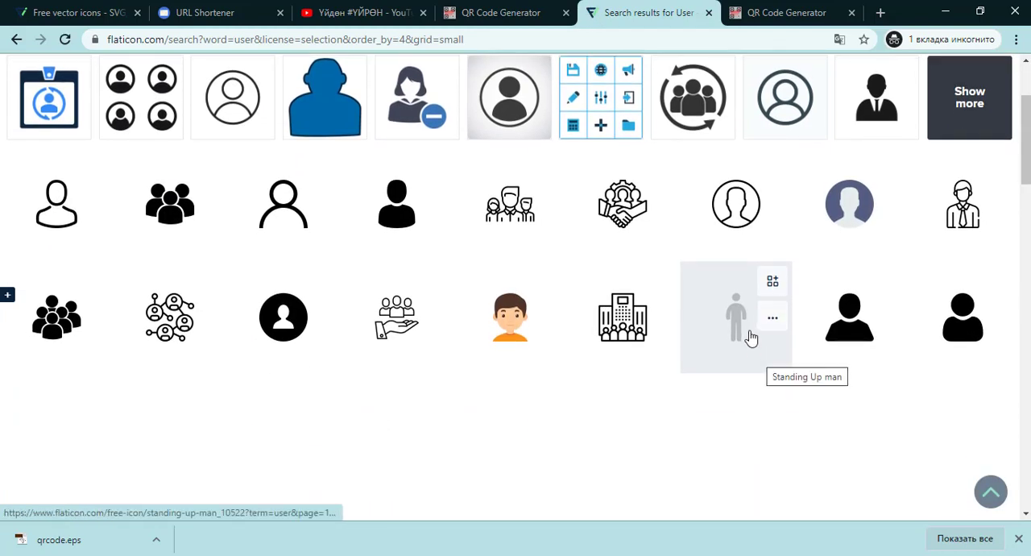
pyautogui.scroll(2, 750, 335)
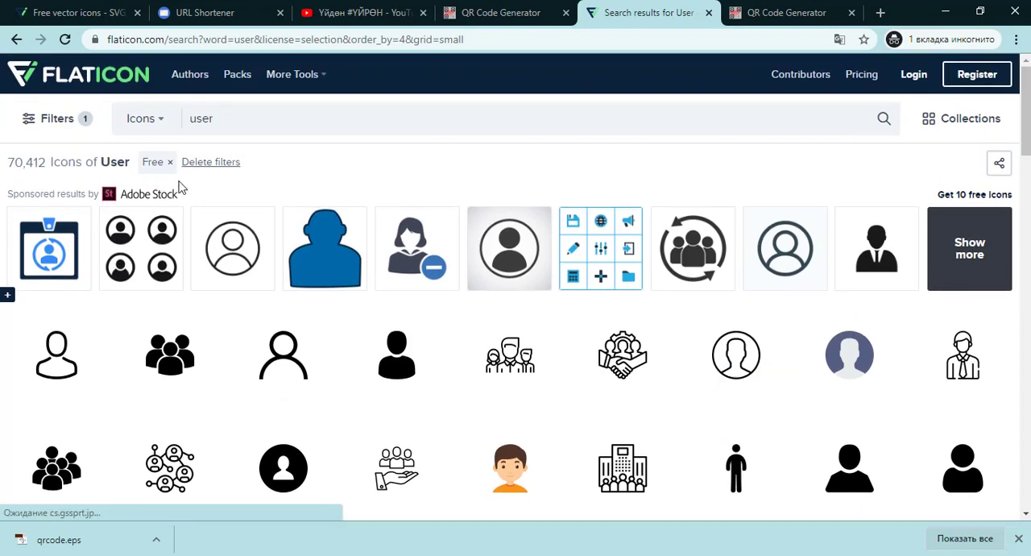
pyautogui.scroll(-1, 613, 427)
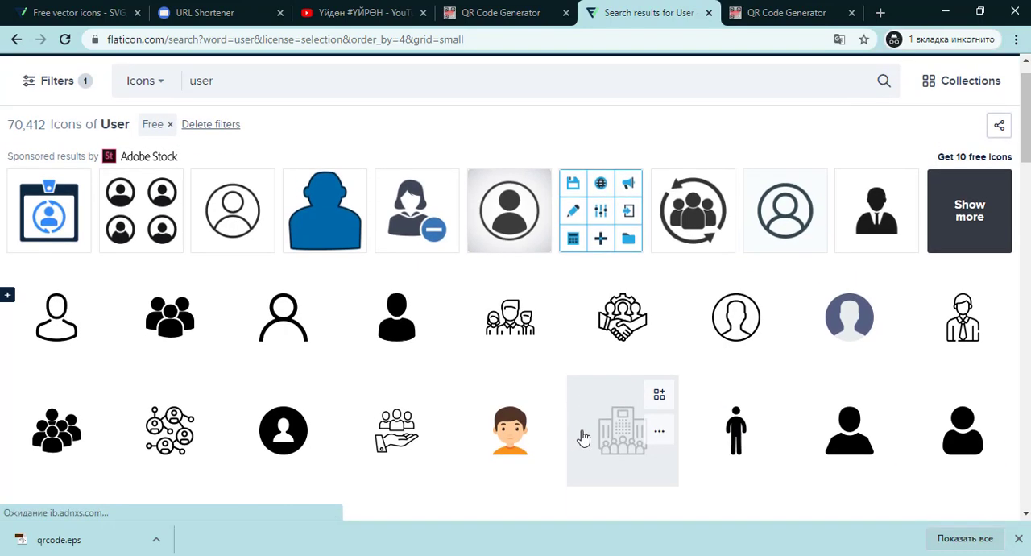
pyautogui.scroll(-1, 584, 438)
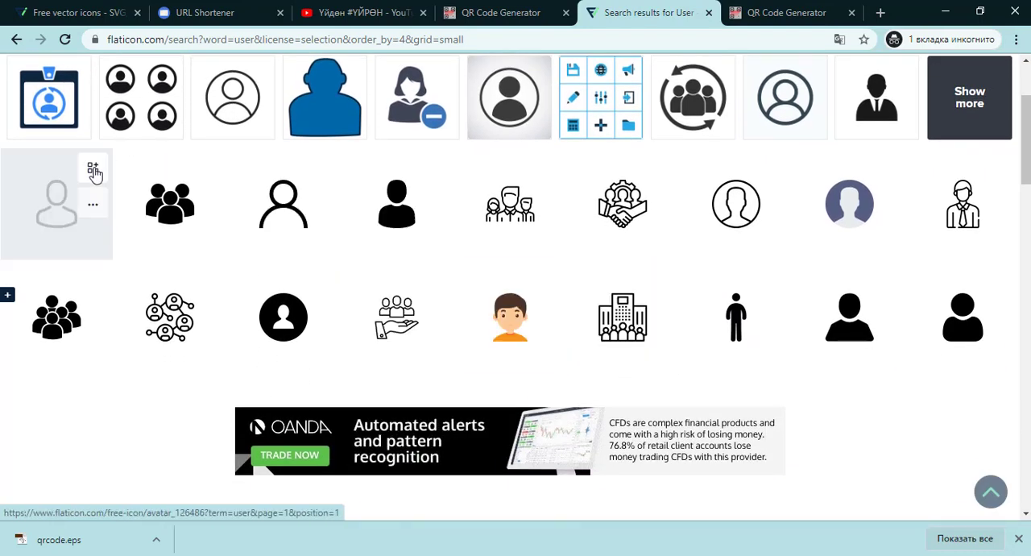
pyautogui.scroll(2, 95, 173)
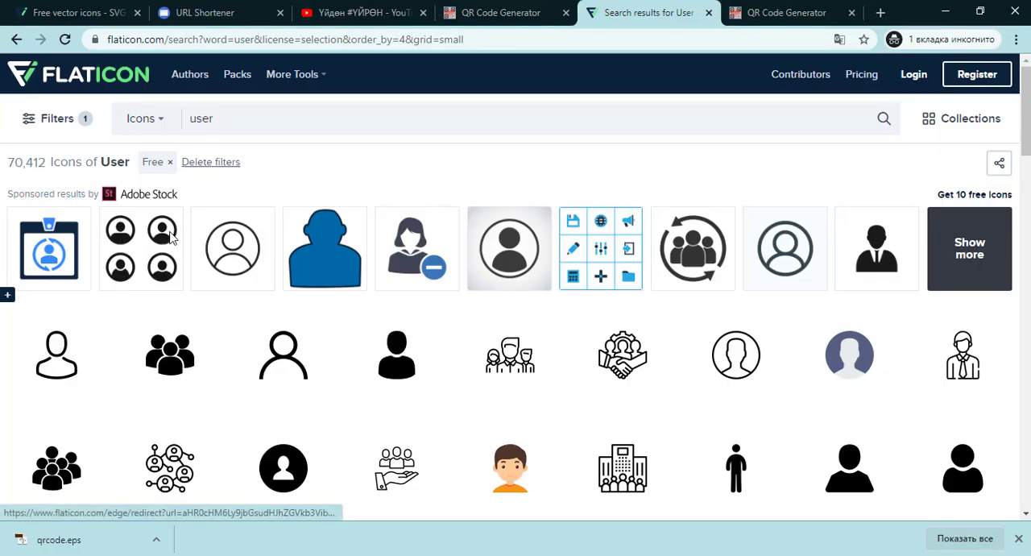
pyautogui.click(64, 126)
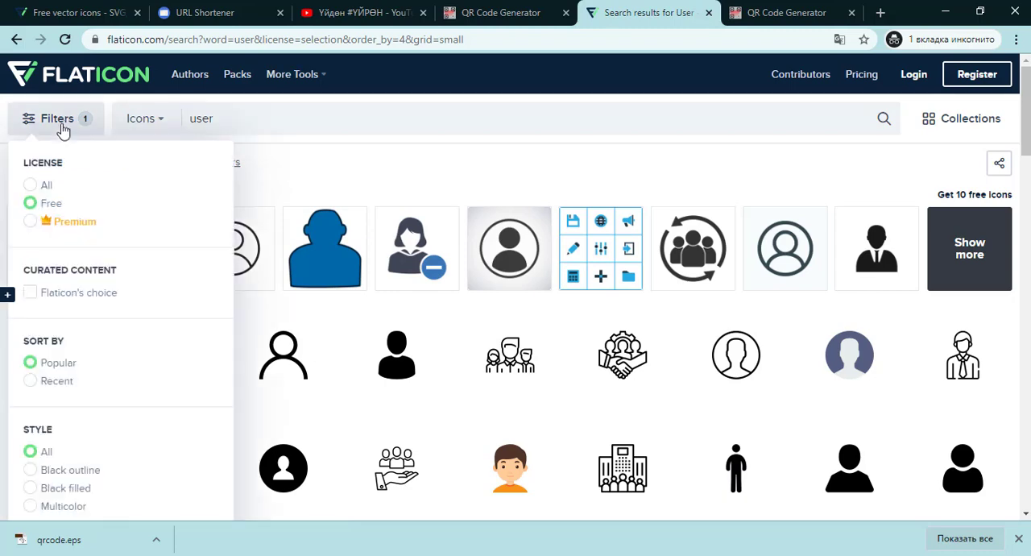
pyautogui.scroll(-1, 50, 425)
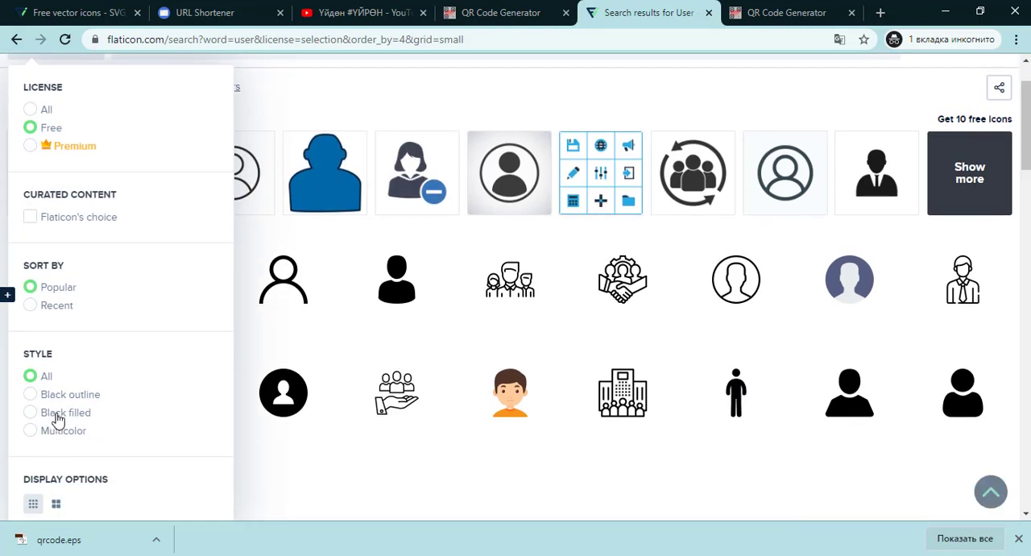
pyautogui.click(58, 420)
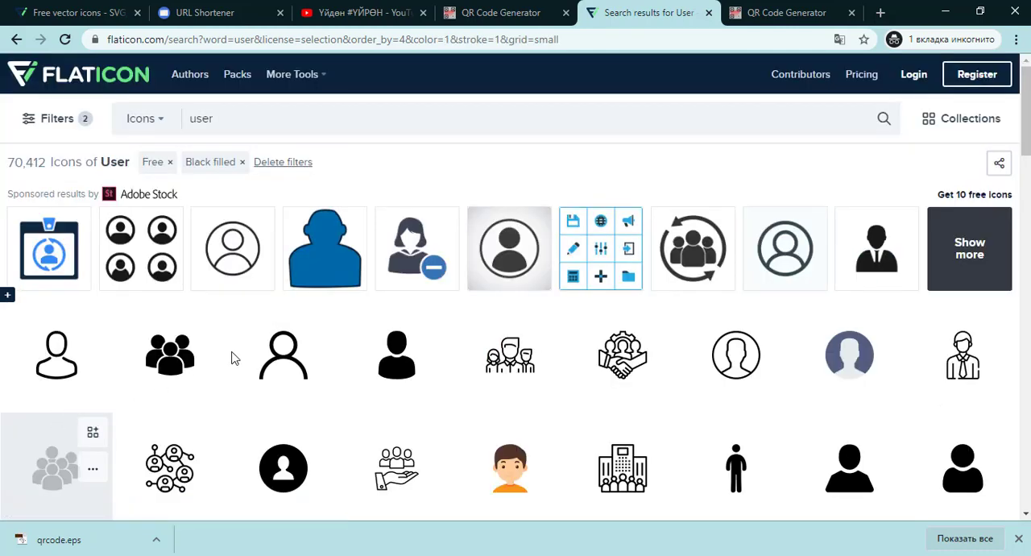
# - Open the Specialist User icon's page in a new tab to inspect it, then close that tab
pyautogui.scroll(-1, 937, 419)
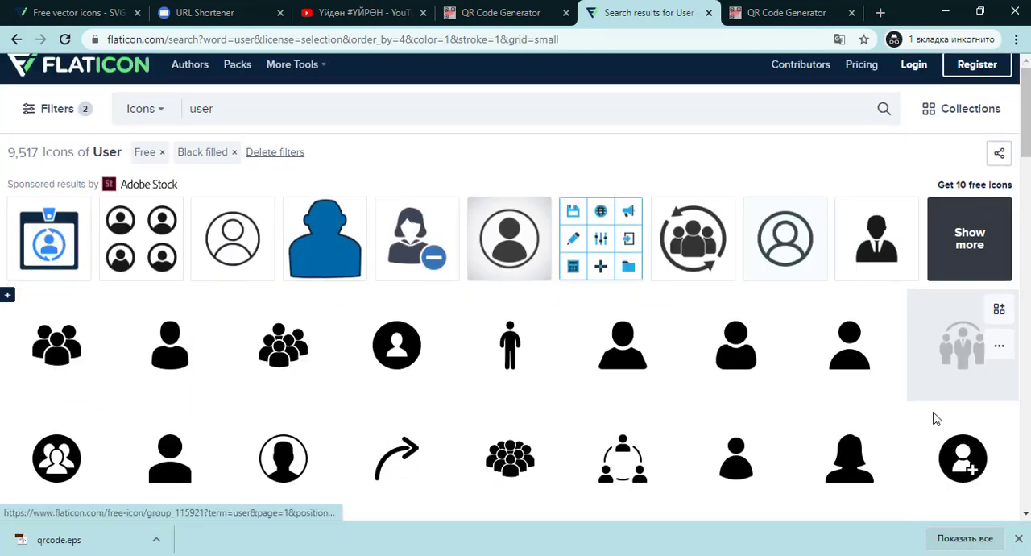
pyautogui.scroll(-1, 886, 403)
pyautogui.scroll(-2, 247, 357)
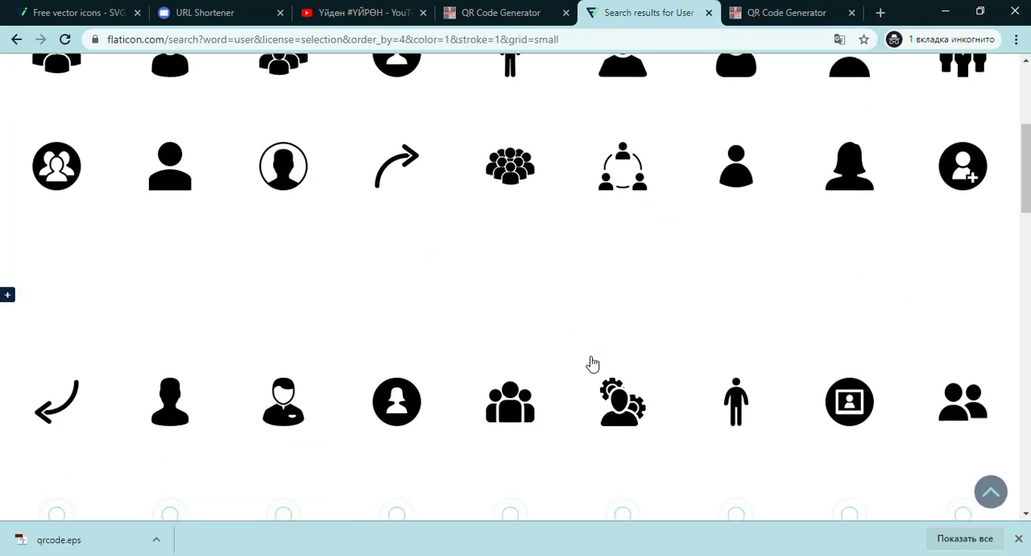
pyautogui.scroll(-1, 661, 362)
pyautogui.scroll(-1, 693, 360)
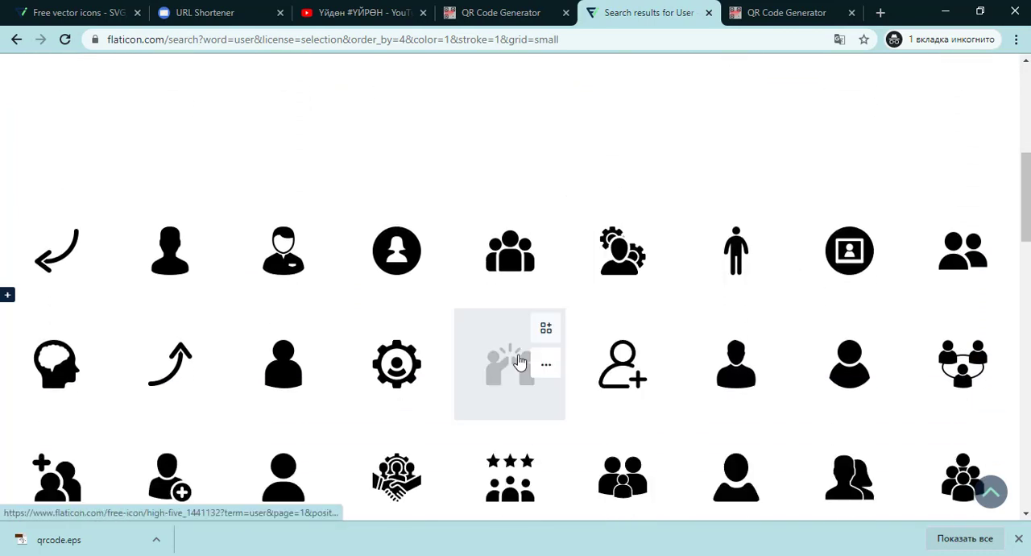
pyautogui.middleClick(282, 254)
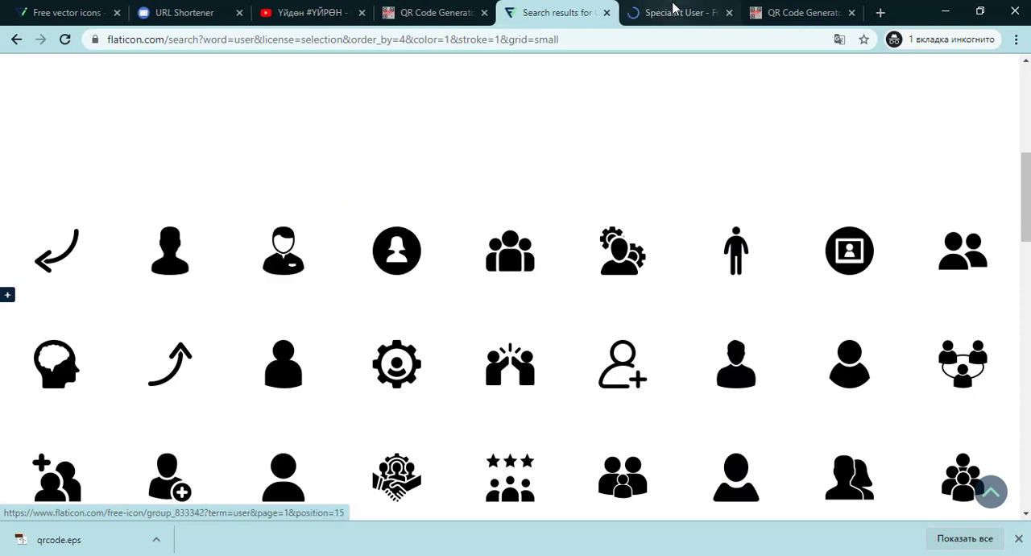
pyautogui.click(672, 10)
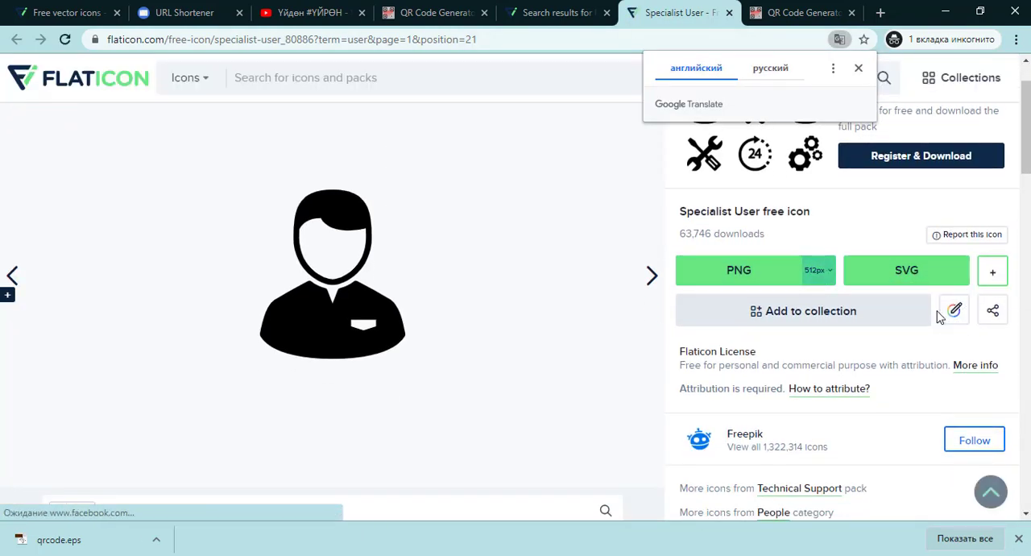
pyautogui.scroll(1, 943, 310)
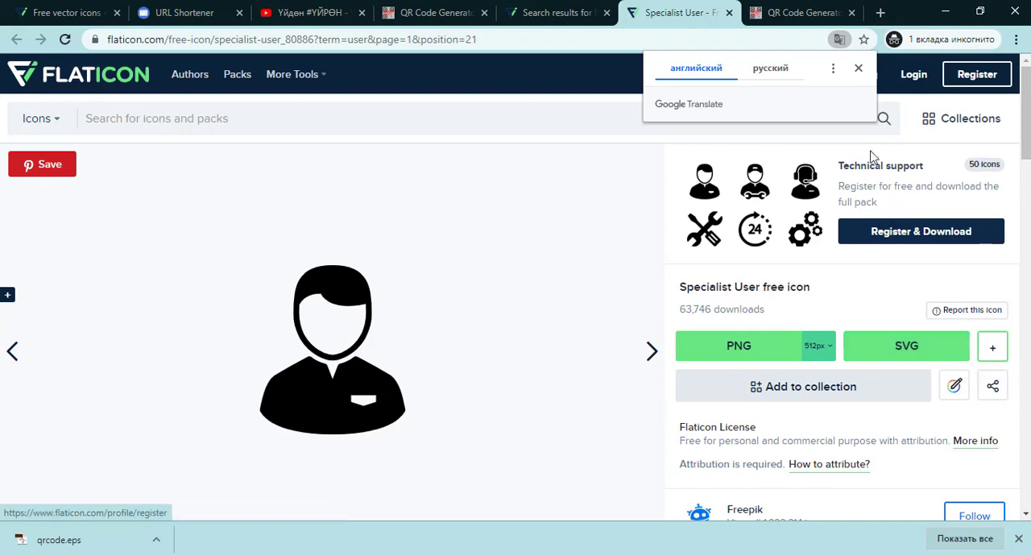
pyautogui.click(859, 69)
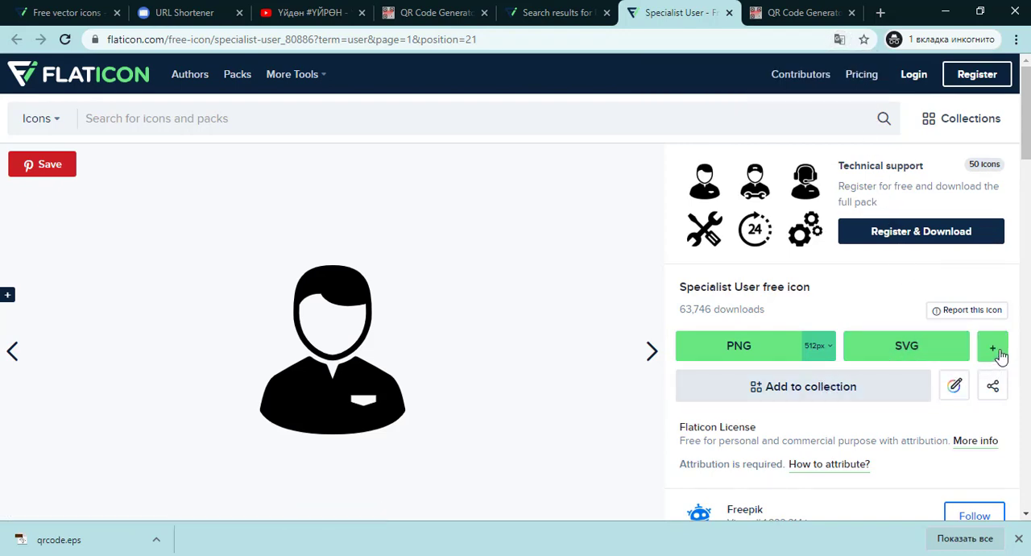
pyautogui.scroll(-4, 893, 424)
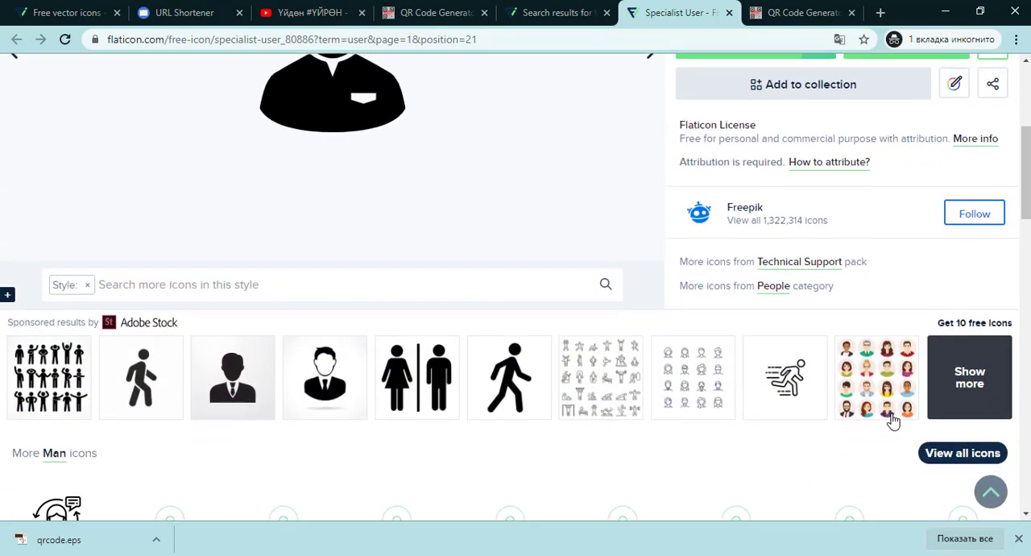
pyautogui.scroll(3, 894, 419)
pyautogui.scroll(1, 885, 371)
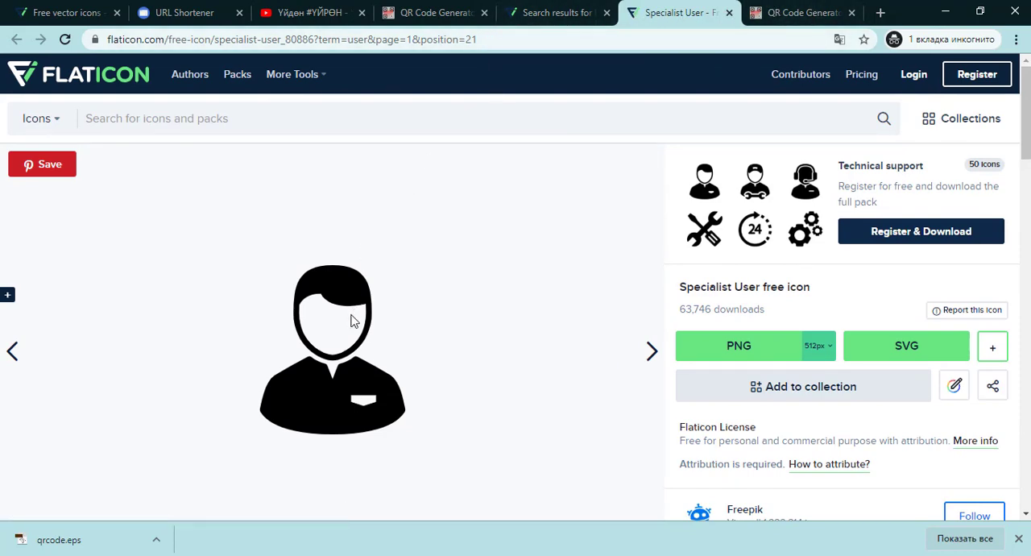
pyautogui.middleClick(679, 14)
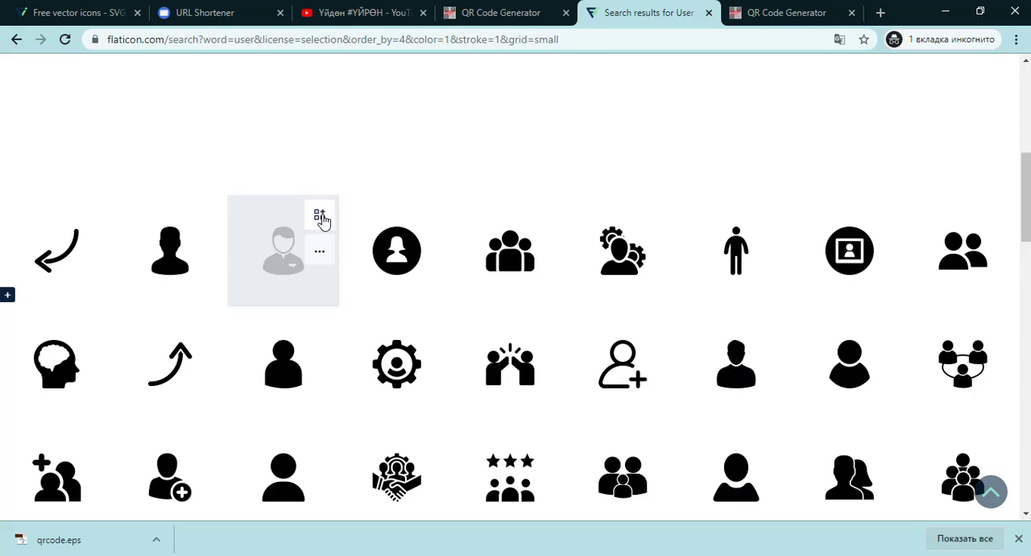
# - Add the Specialist User icon to the icon collection and review the collection panel
pyautogui.click(320, 218)
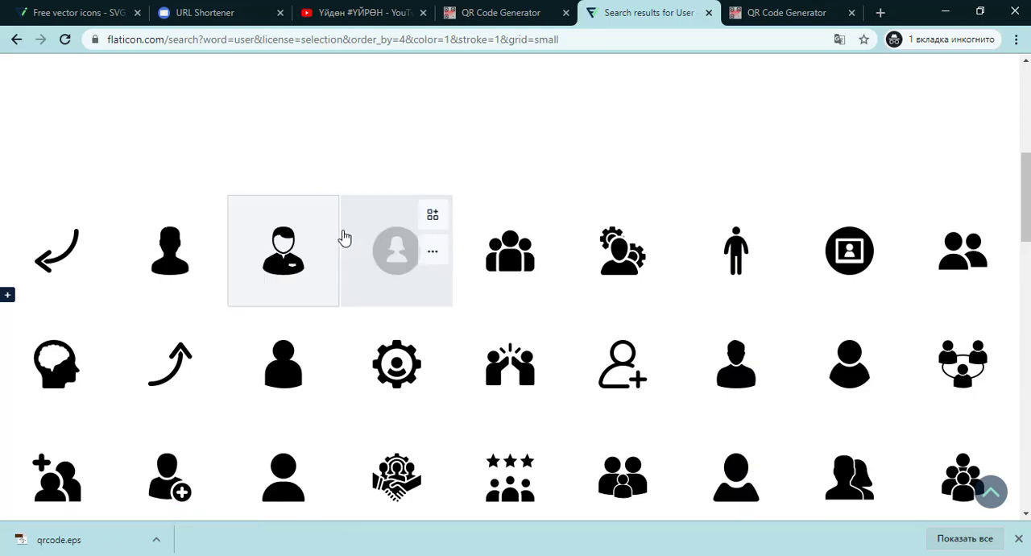
pyautogui.scroll(4, 587, 249)
pyautogui.scroll(1, 838, 247)
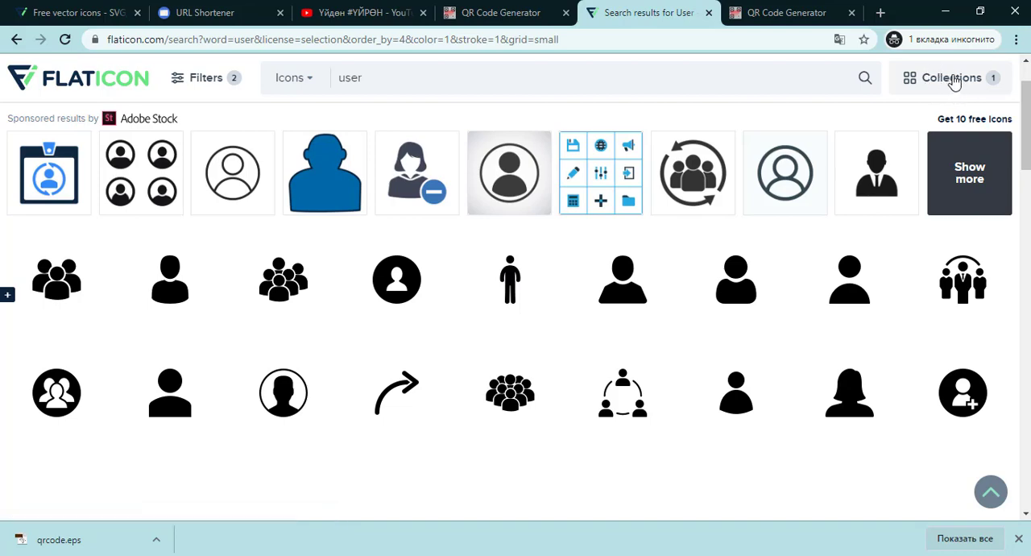
pyautogui.click(955, 80)
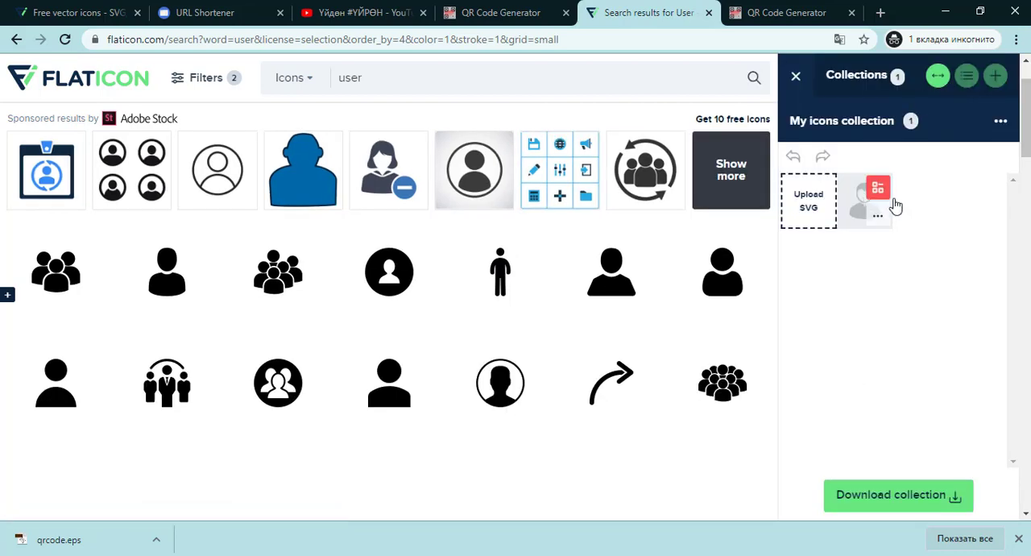
pyautogui.click(796, 78)
# - Look at the reference business card photo again to check which icons are needed
pyautogui.scroll(1, 357, 238)
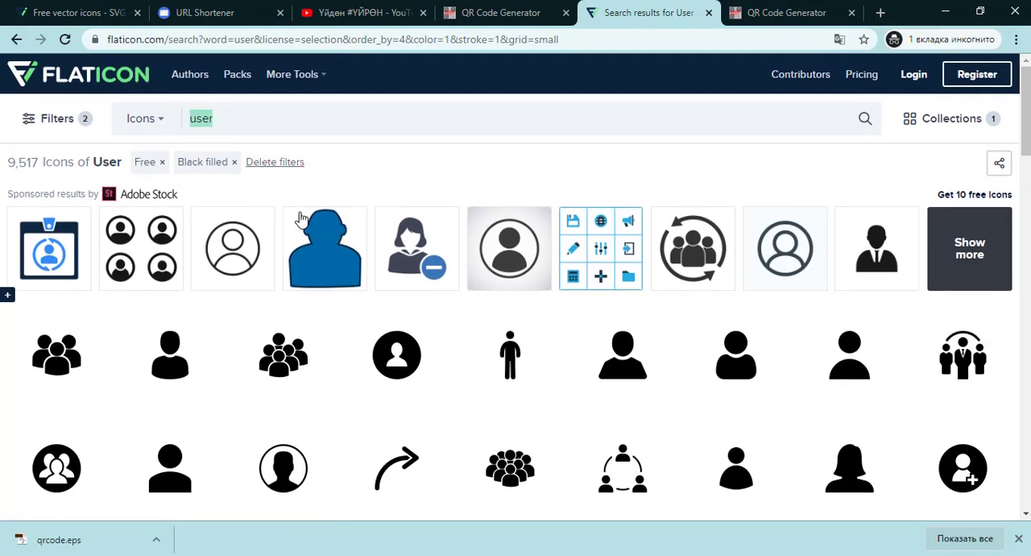
pyautogui.hotkey('alt', 'Tab')
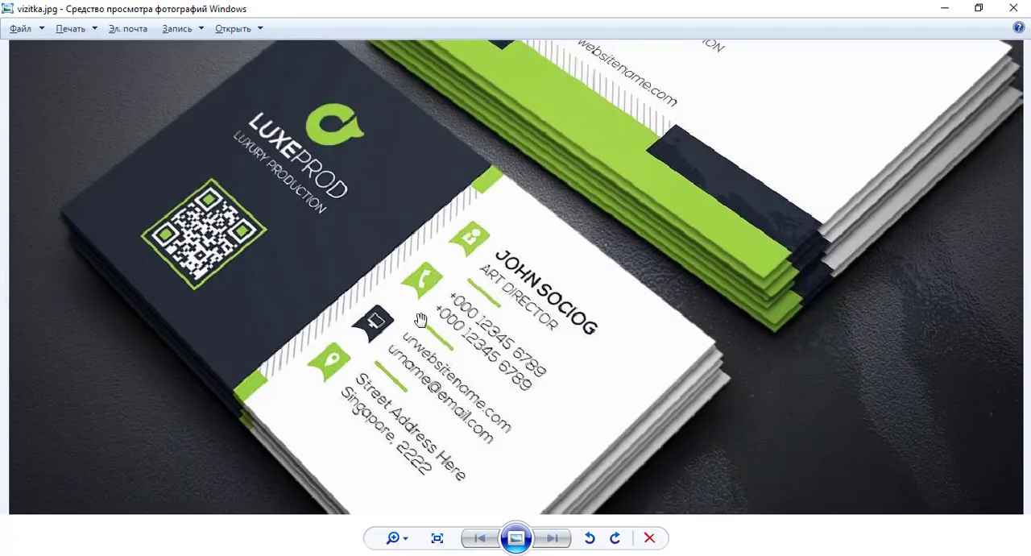
pyautogui.hotkey('alt', 'Tab')
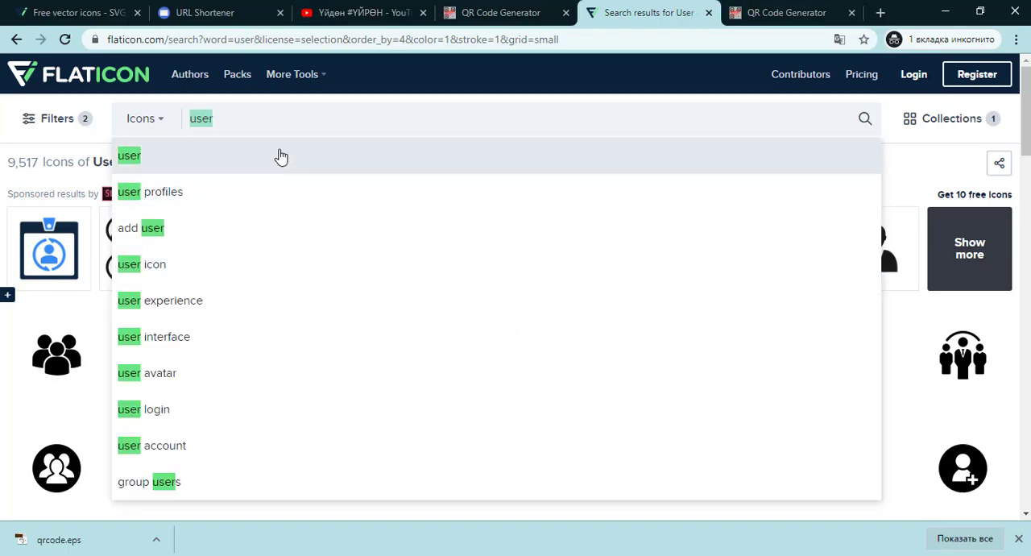
# - Search Flaticon for whatsapp icons and add the filled WhatsApp speech-bubble icon to the collection
pyautogui.write('whatsaoo')
pyautogui.press('BackSpace')
pyautogui.press('BackSpace')
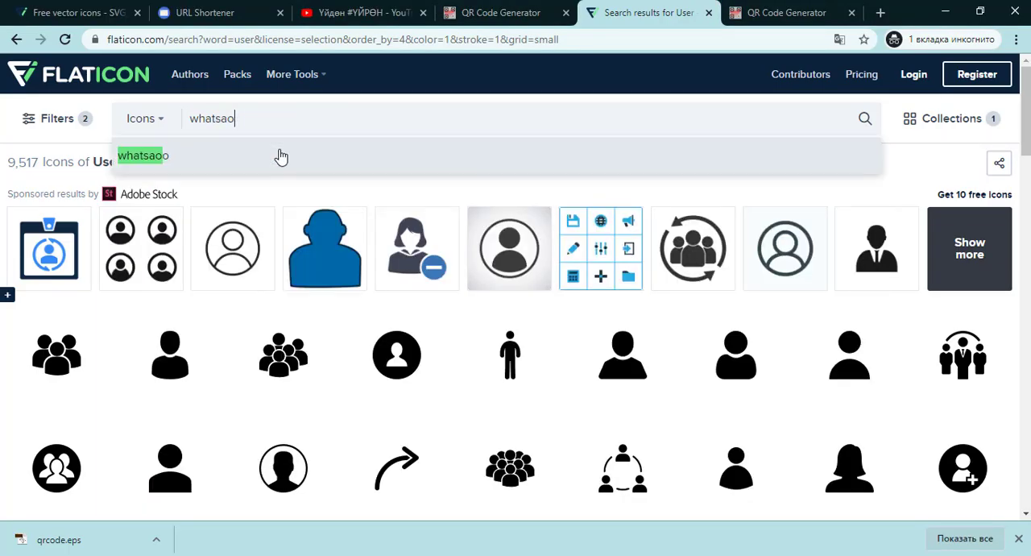
pyautogui.write('pp')
pyautogui.click(280, 156)
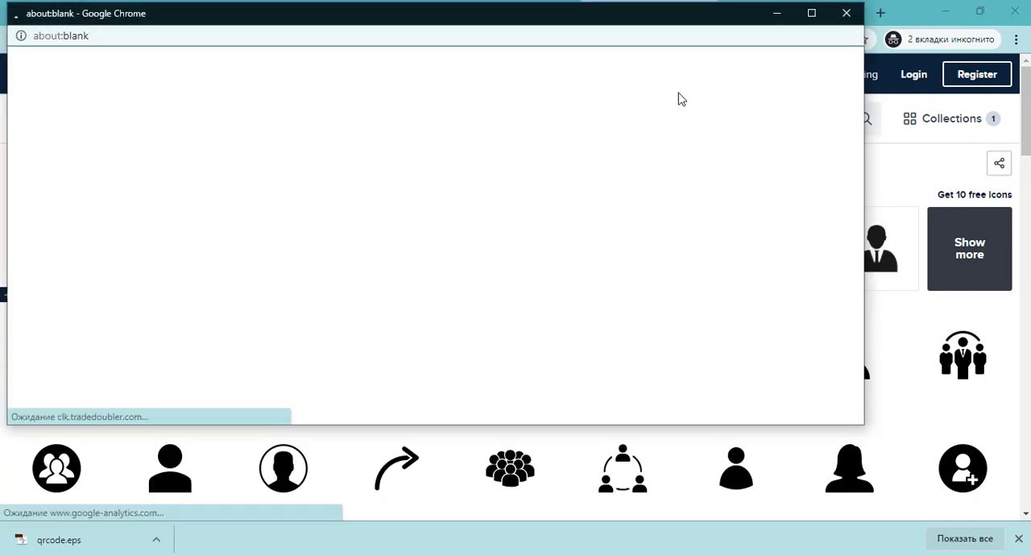
pyautogui.click(848, 16)
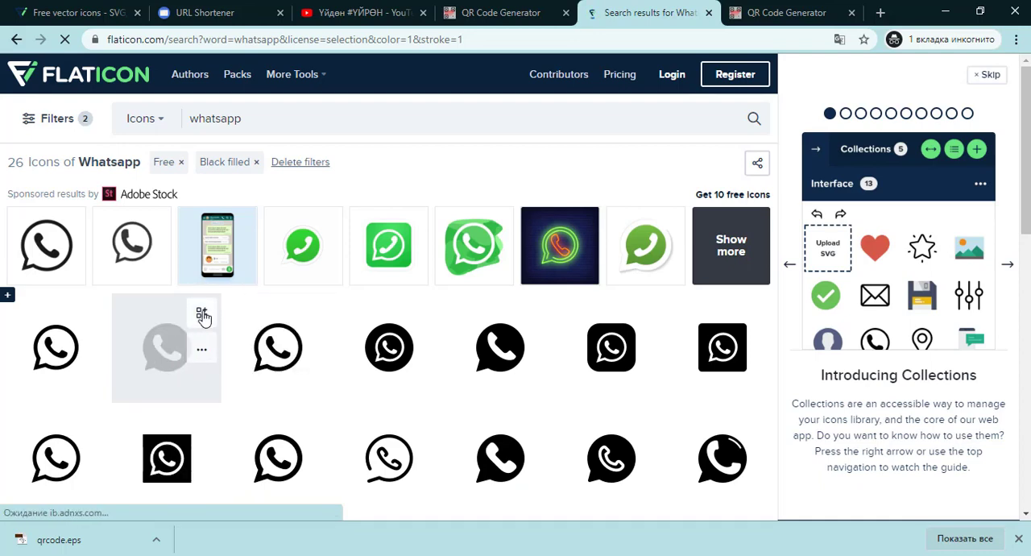
pyautogui.click(202, 312)
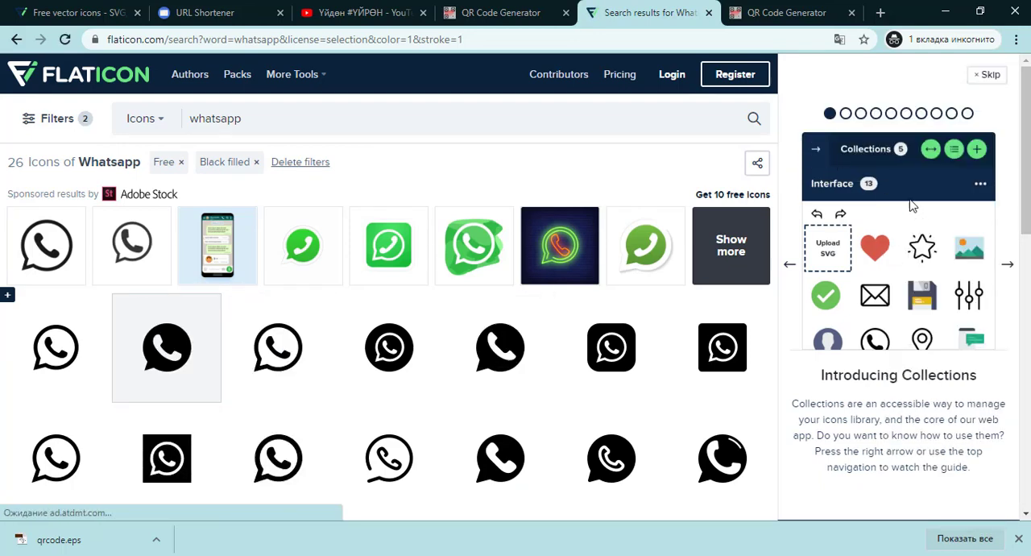
pyautogui.click(990, 74)
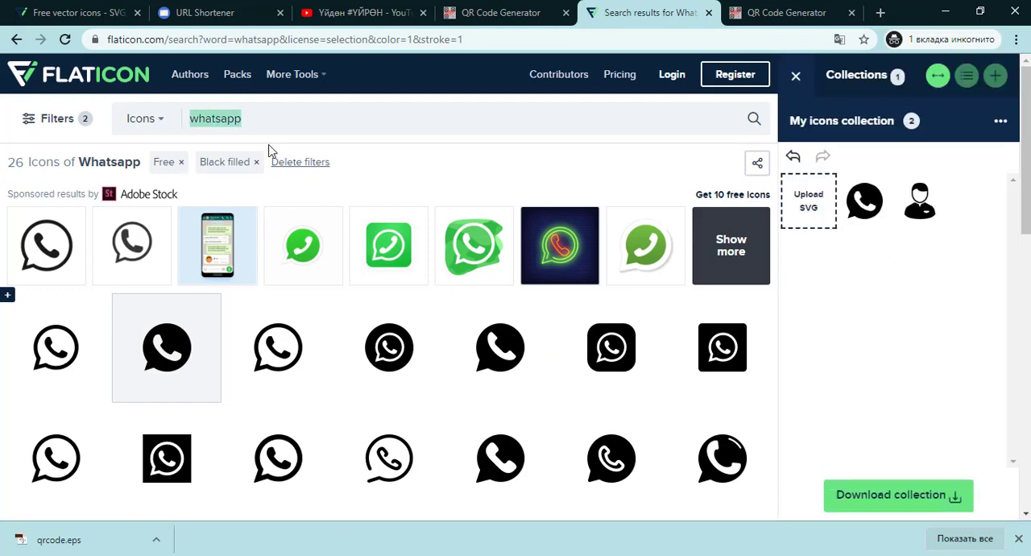
# - Search Flaticon for computer icons and add the monitor (iMac) icon to the icon collection
pyautogui.write('computer')
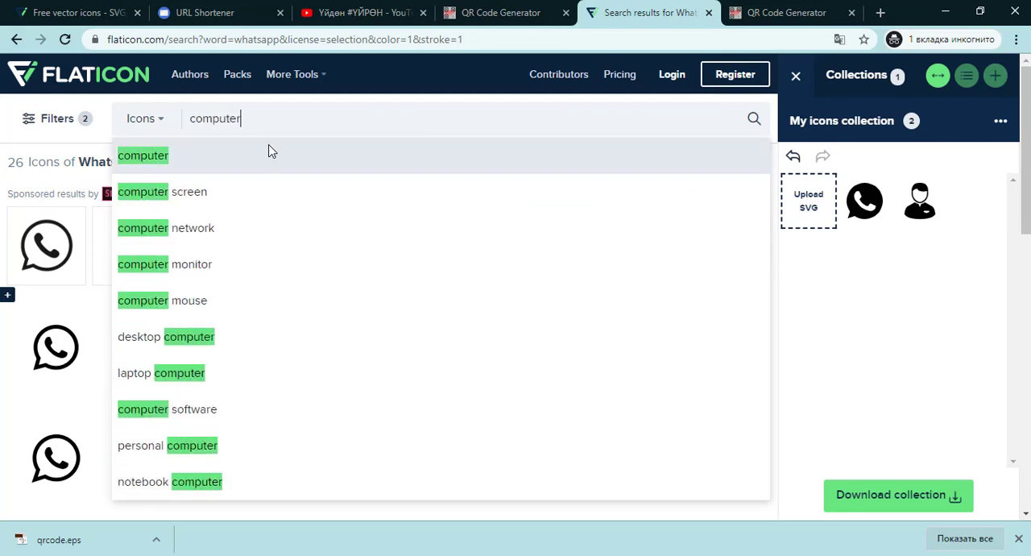
pyautogui.press('Return')
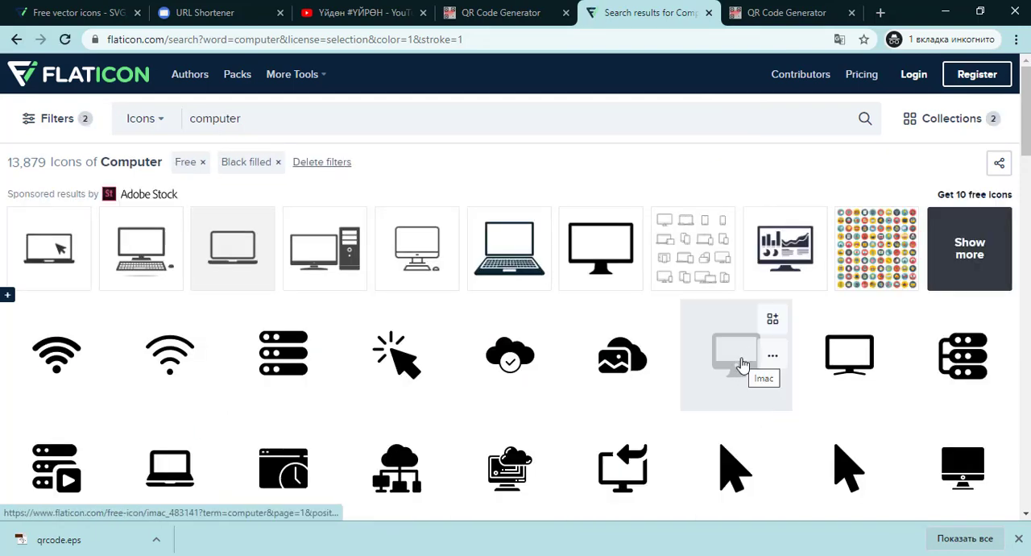
pyautogui.scroll(-2, 741, 367)
pyautogui.scroll(1, 741, 362)
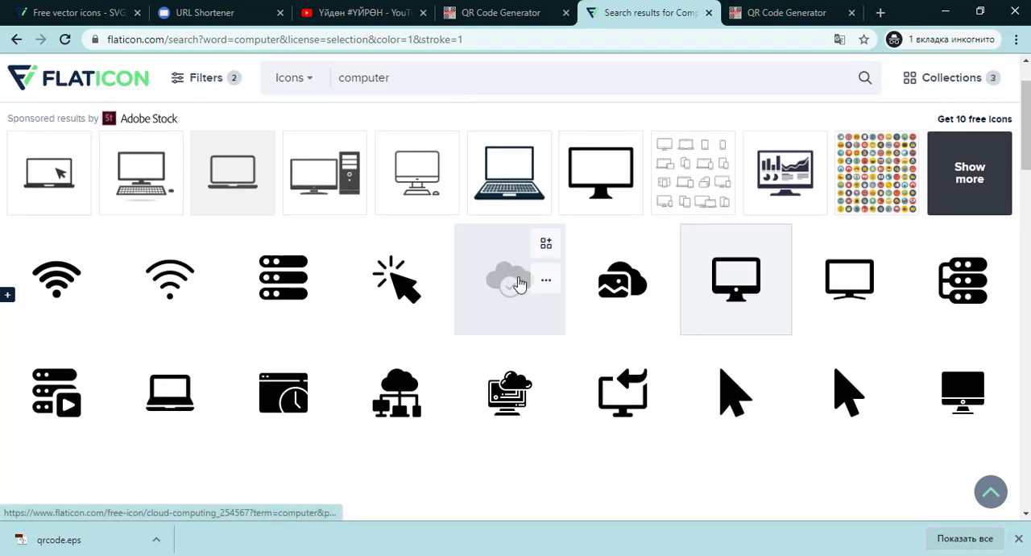
pyautogui.scroll(1, 520, 283)
pyautogui.click(284, 118)
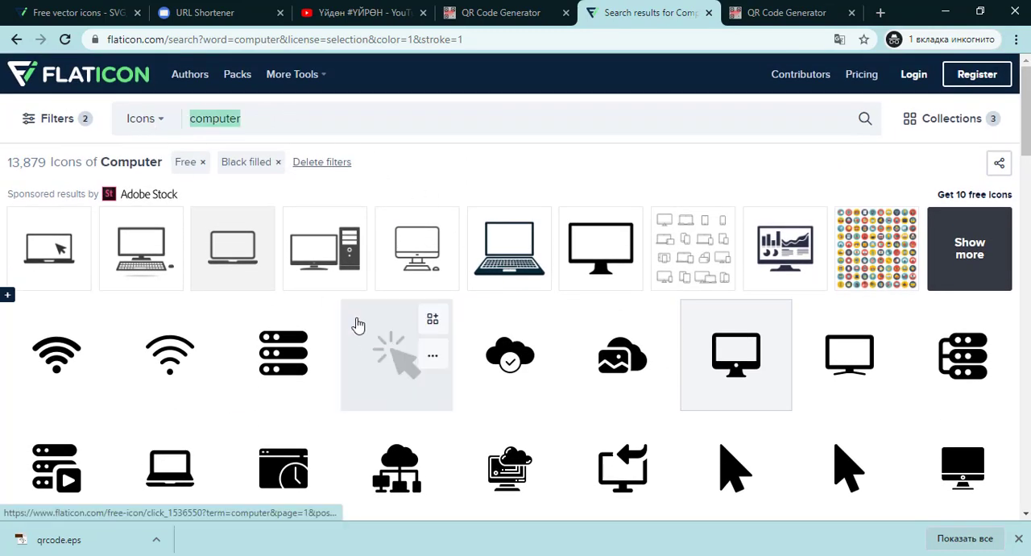
# - Check the reference business card photo again for the remaining icons needed
pyautogui.hotkey('alt', 'Tab')
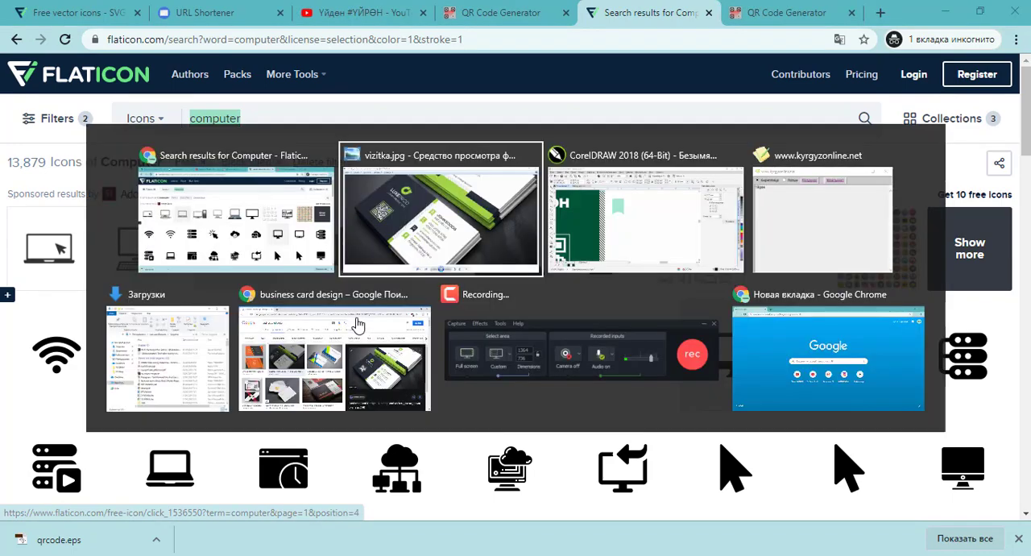
pyautogui.hotkey('alt', 'Tab')
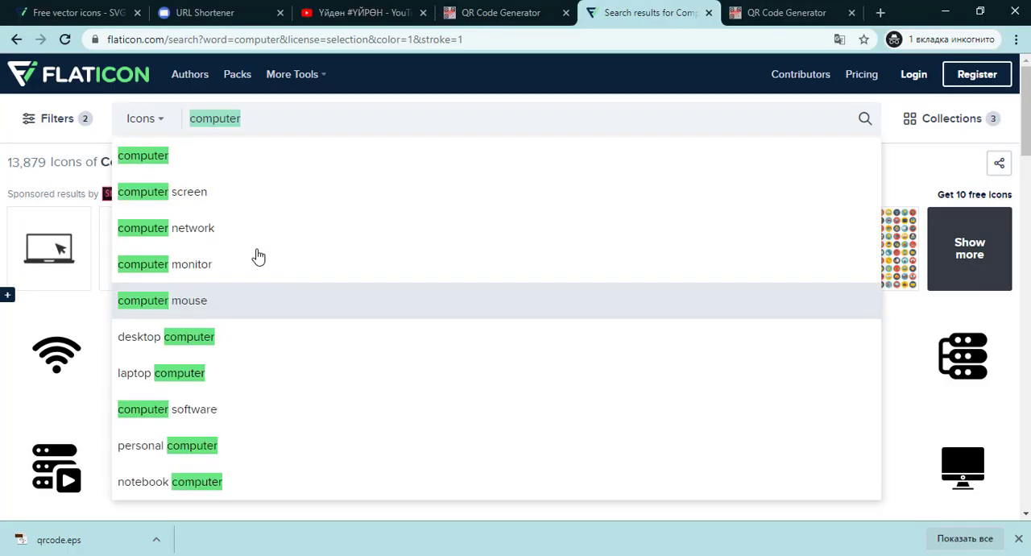
pyautogui.hotkey('alt', 'Tab')
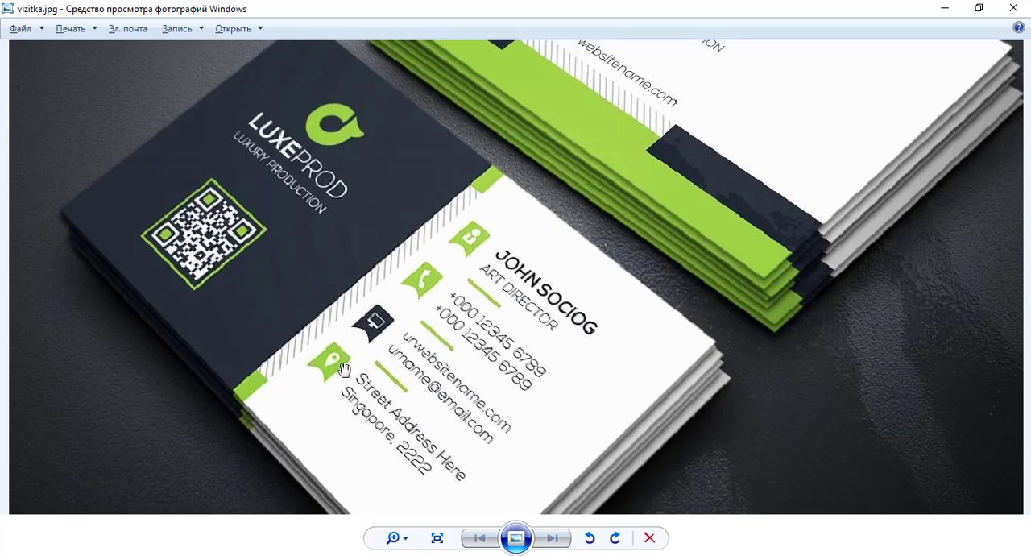
pyautogui.hotkey('alt', 'Tab')
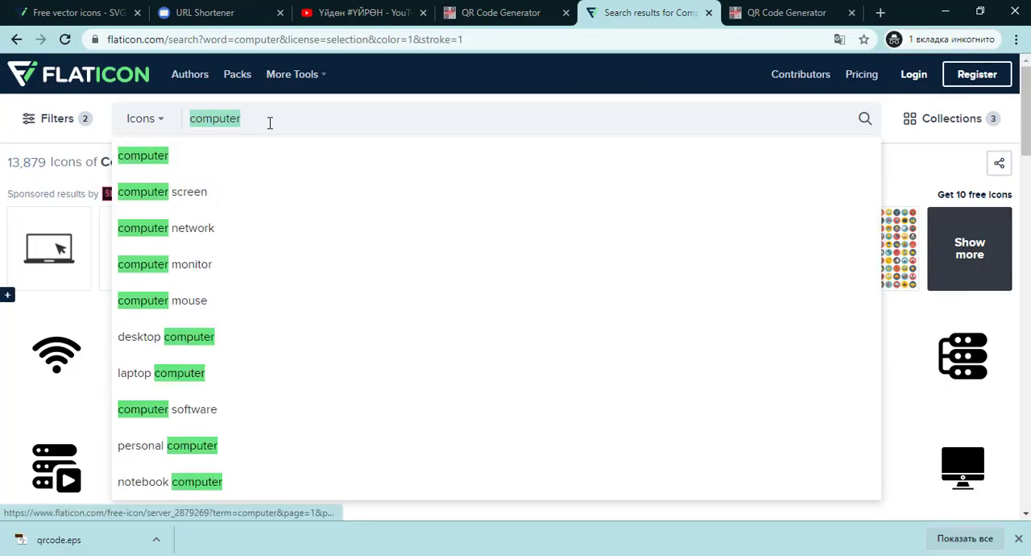
# - Search Flaticon for youtube icons, dismiss the ad, and add the filled YouTube play icon to the collection
pyautogui.write('youtube')
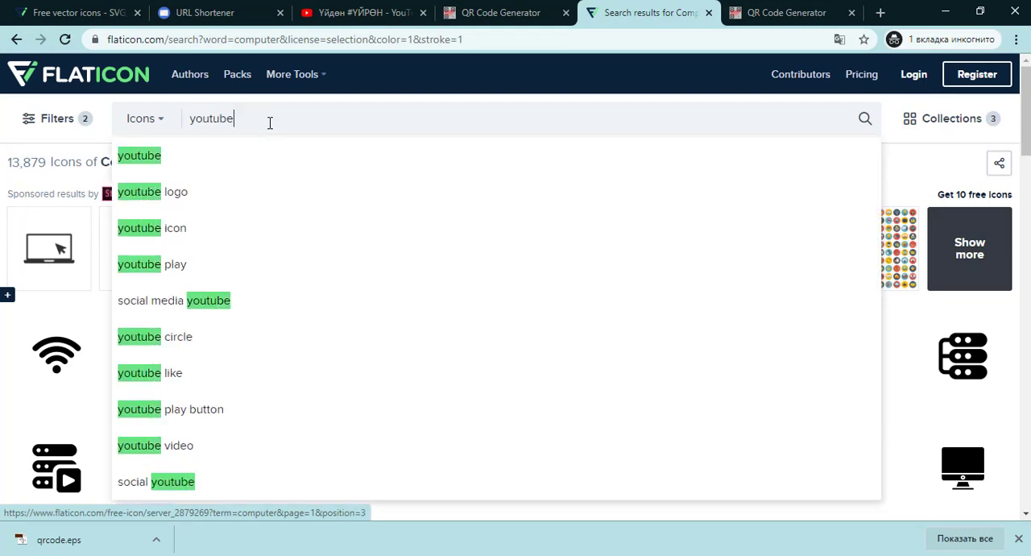
pyautogui.press('Return')
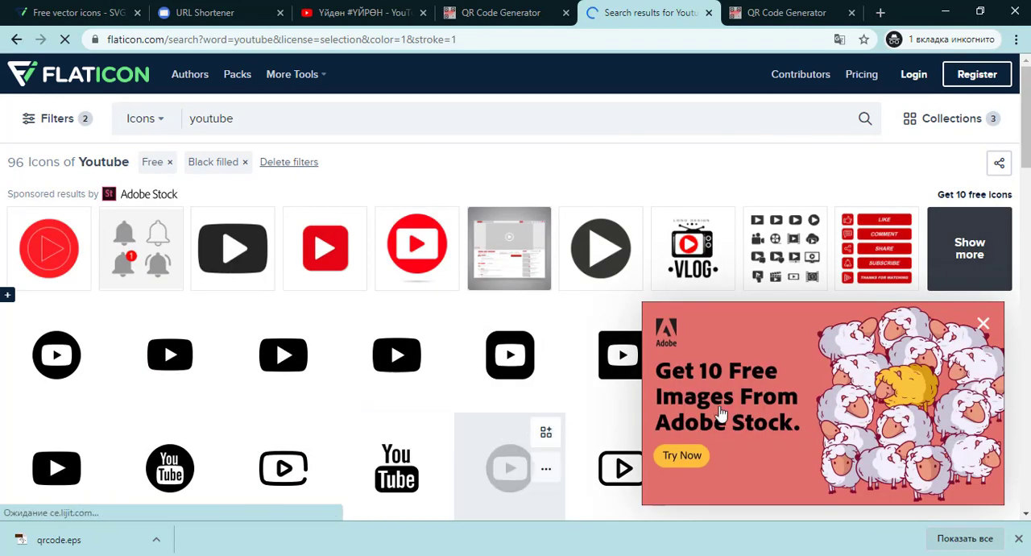
pyautogui.click(983, 323)
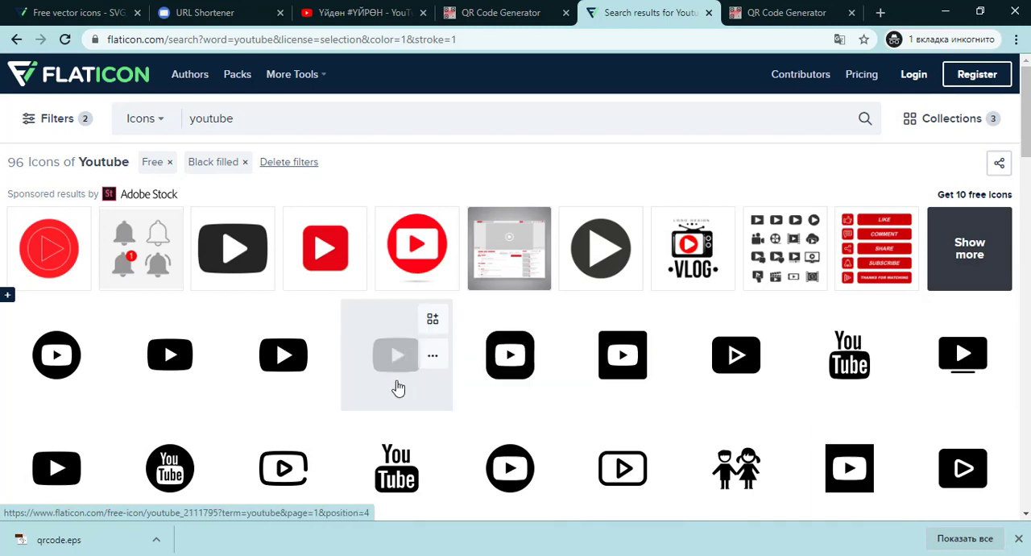
pyautogui.click(433, 322)
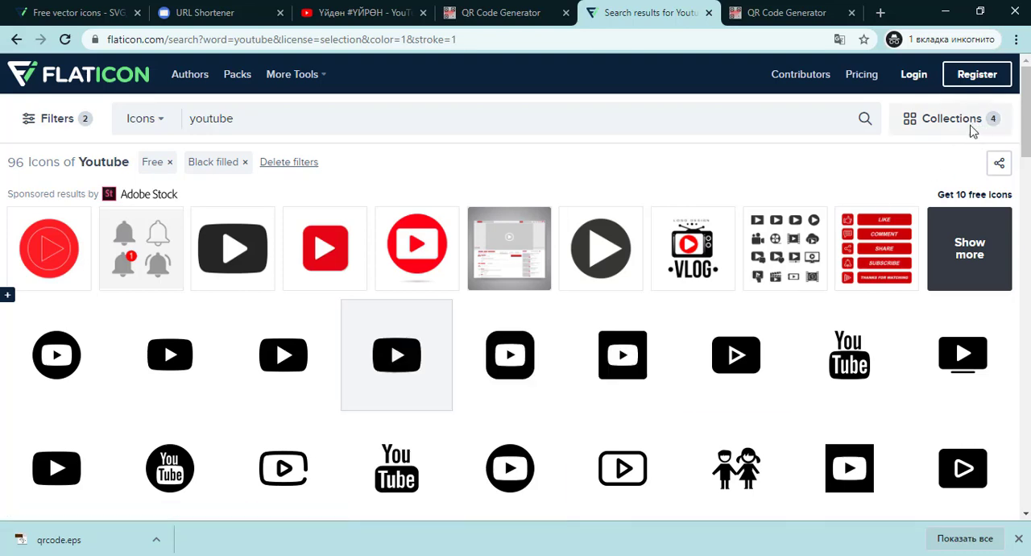
# - Download the icon collection in EPS format using the free download option
pyautogui.click(973, 125)
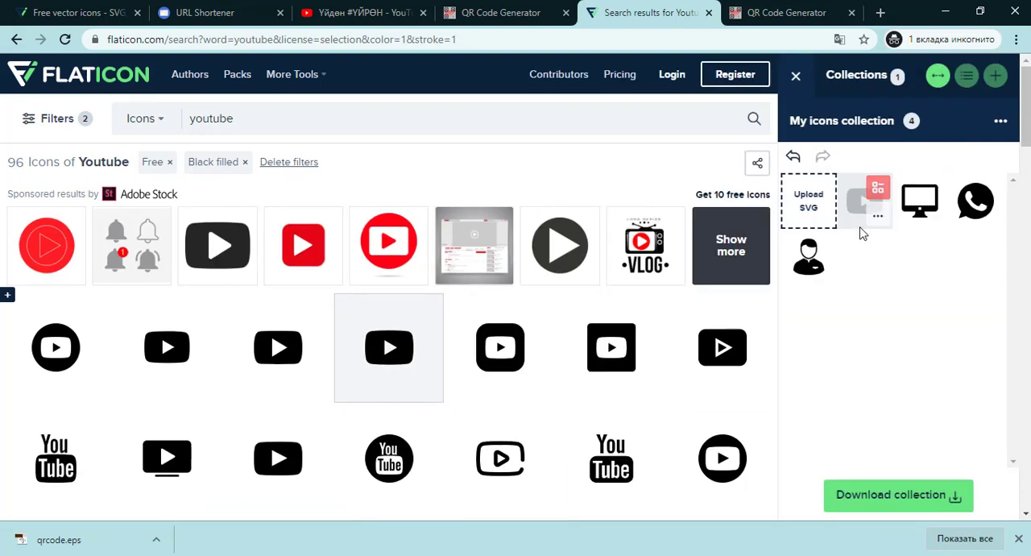
pyautogui.click(910, 500)
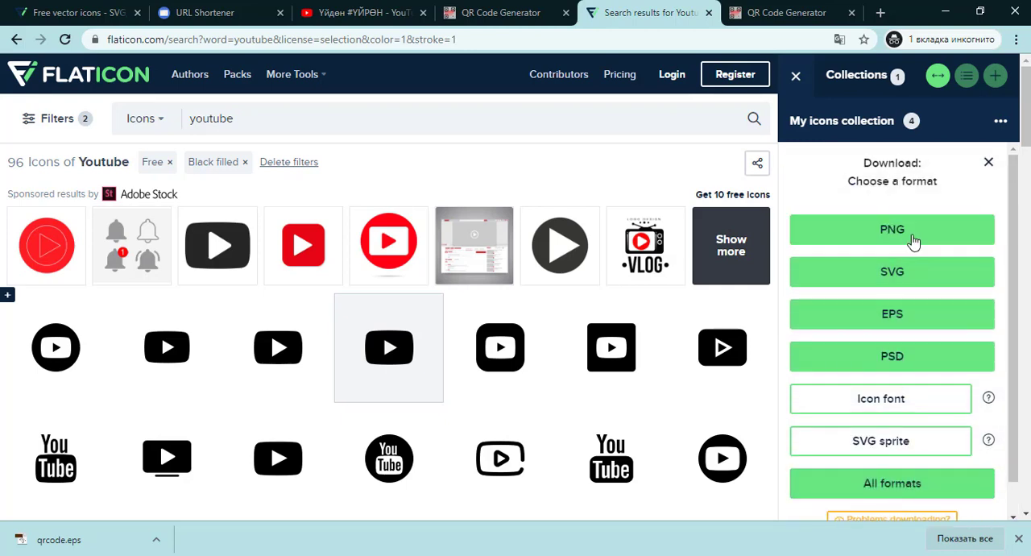
pyautogui.click(907, 320)
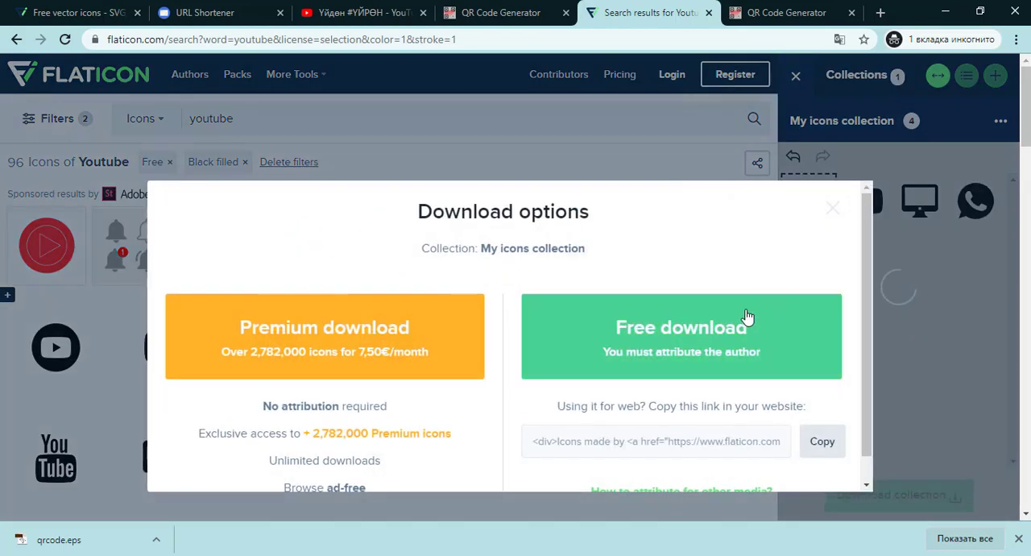
pyautogui.click(693, 330)
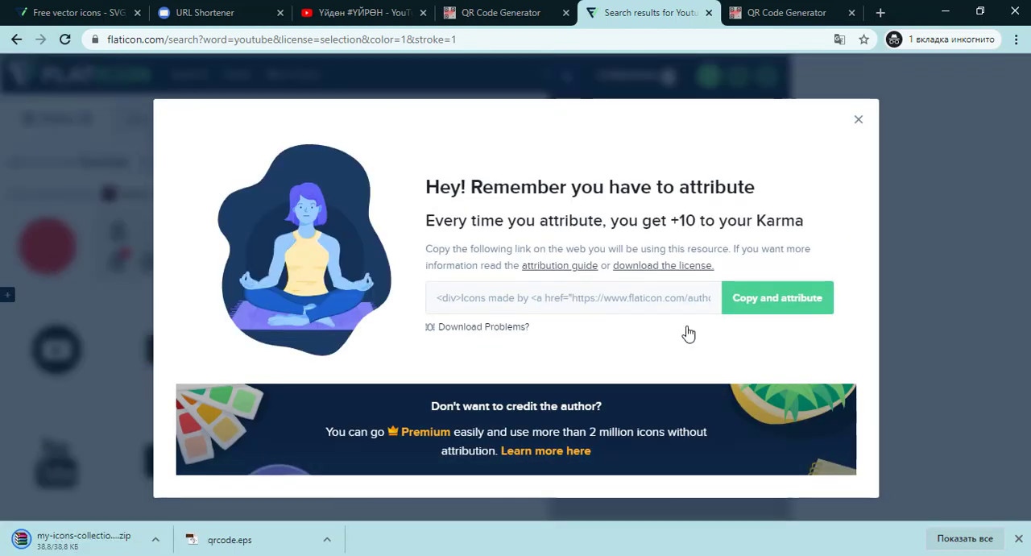
# - Open the downloaded collection archive and extract its eps folder to the desktop
pyautogui.click(81, 541)
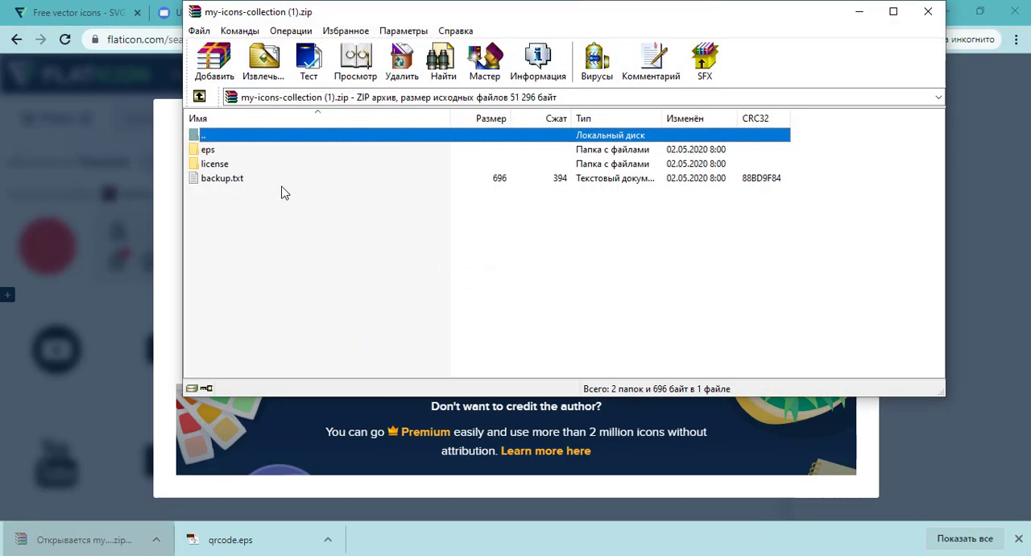
pyautogui.click(203, 153)
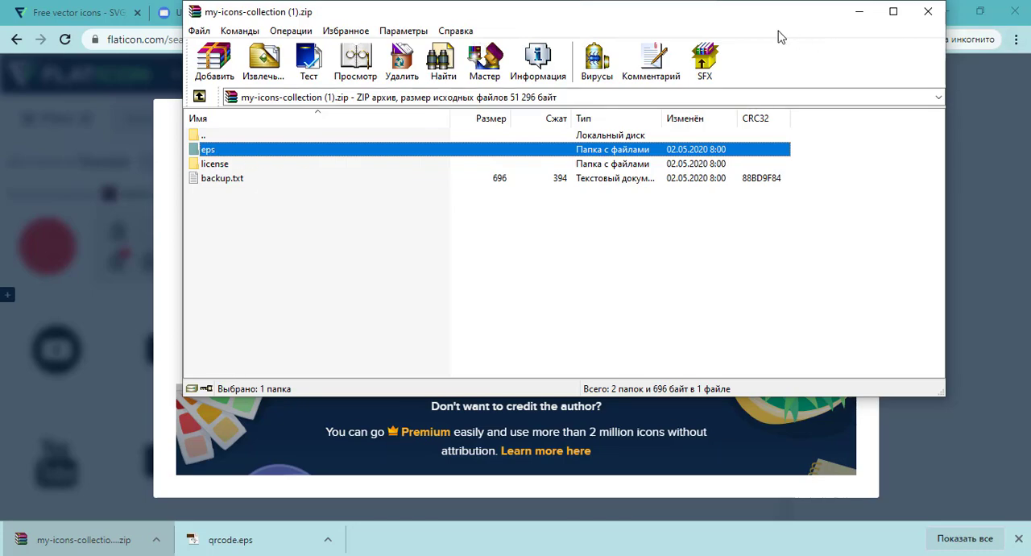
pyautogui.moveTo(770, 19); pyautogui.dragTo(697, 29)
pyautogui.click(945, 11)
pyautogui.click(941, 11)
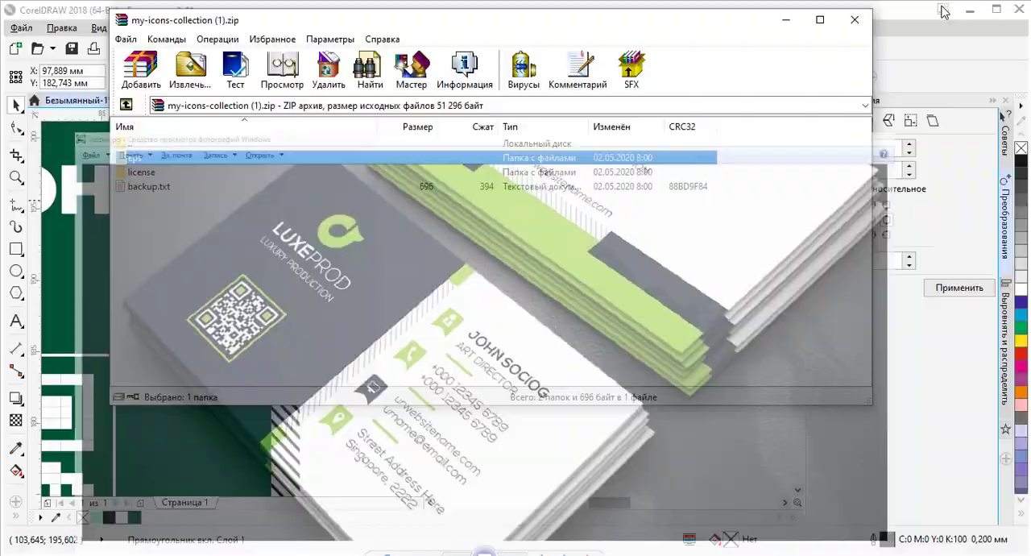
pyautogui.click(972, 9)
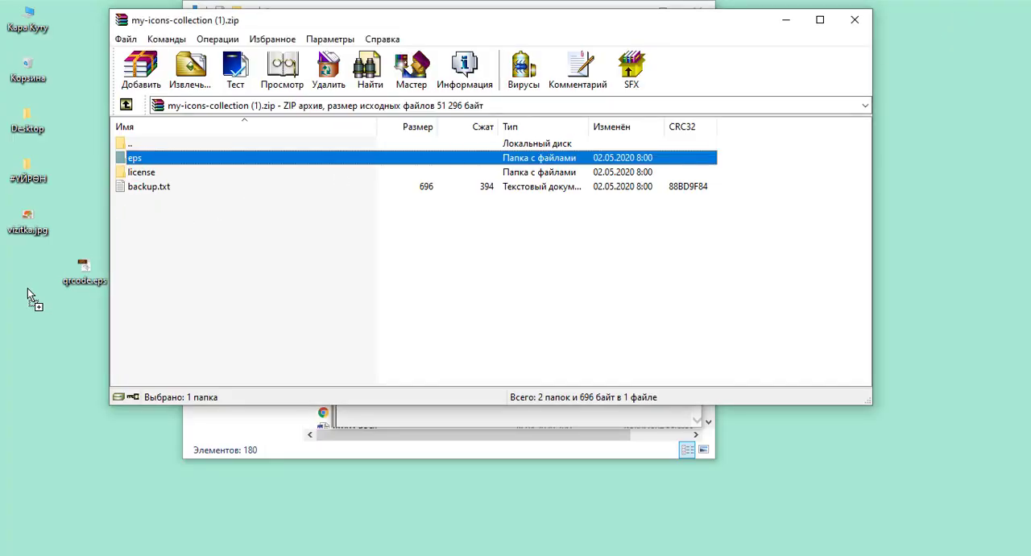
pyautogui.moveTo(27, 288); pyautogui.dragTo(27, 288)
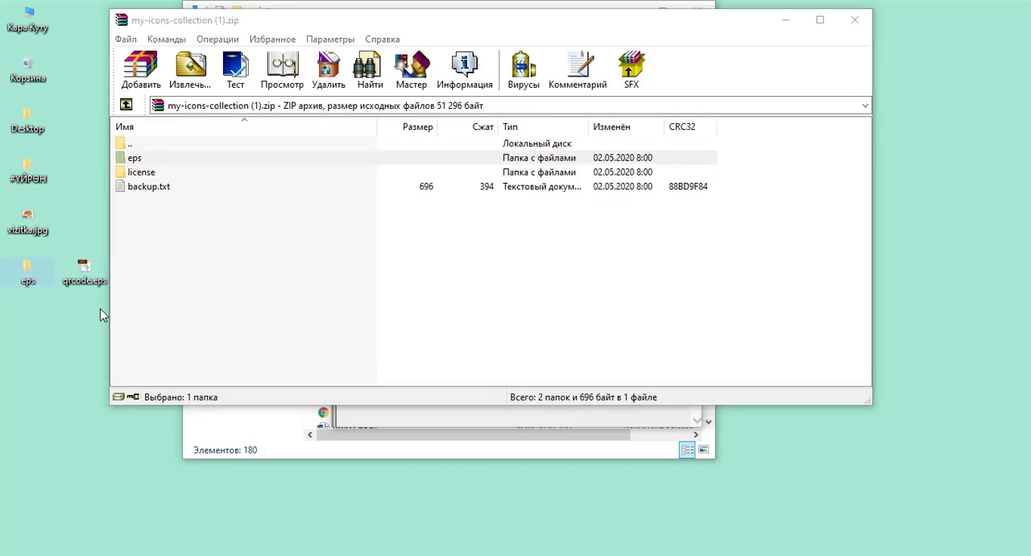
# - Close the archive, open the eps folder, and import all four icon EPS files into the CorelDRAW document
pyautogui.click(855, 19)
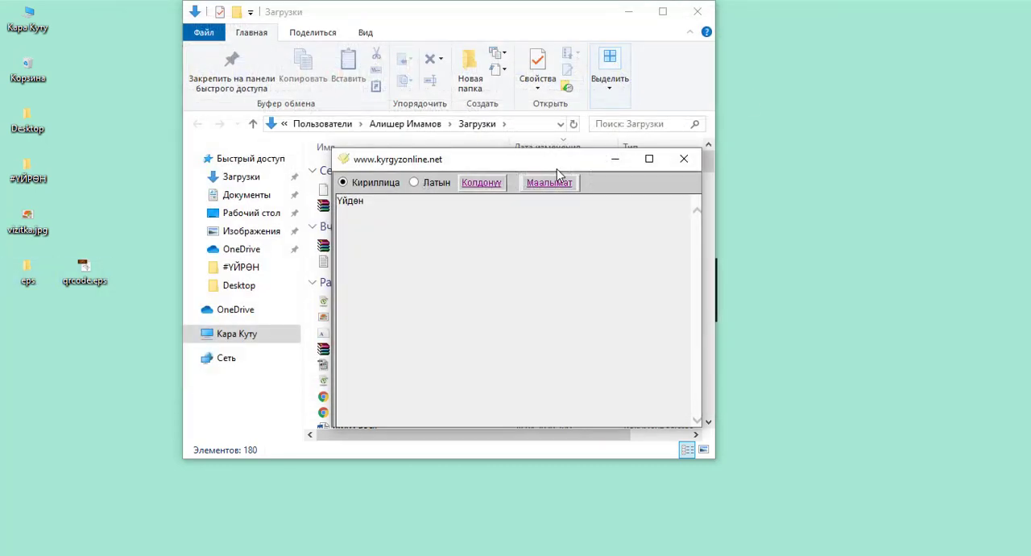
pyautogui.click(29, 273)
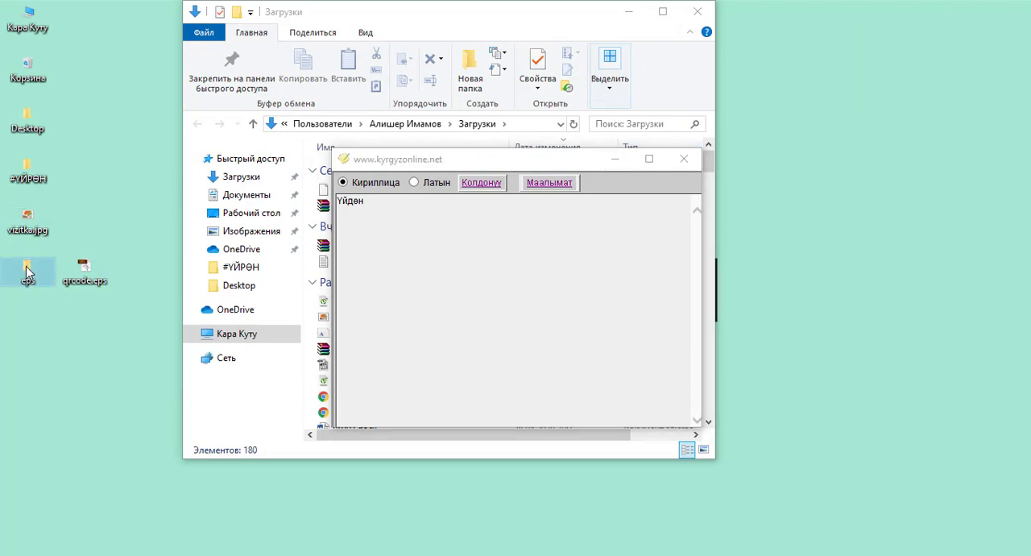
pyautogui.doubleClick(33, 282)
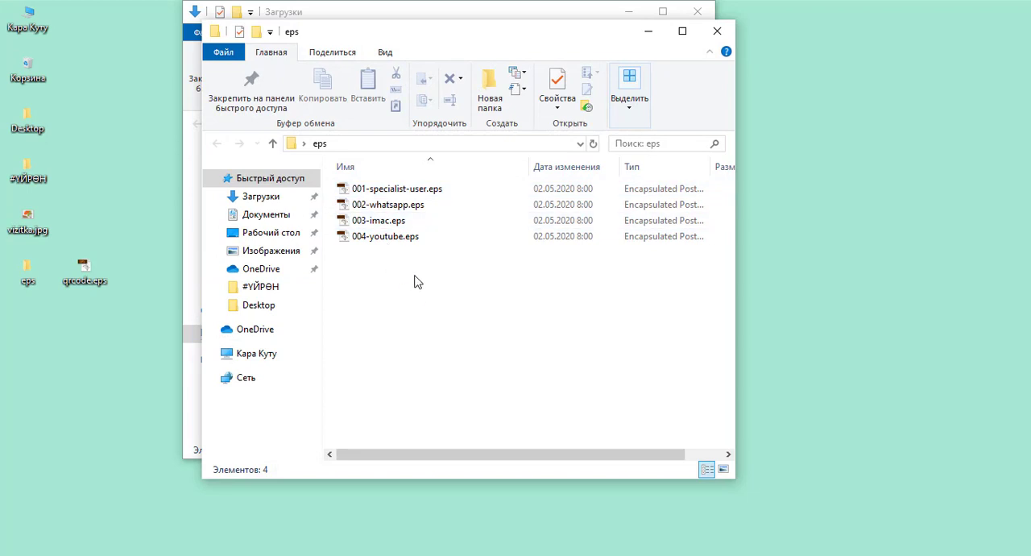
pyautogui.moveTo(414, 275); pyautogui.dragTo(527, 391)
pyautogui.moveTo(578, 301); pyautogui.dragTo(661, 300)
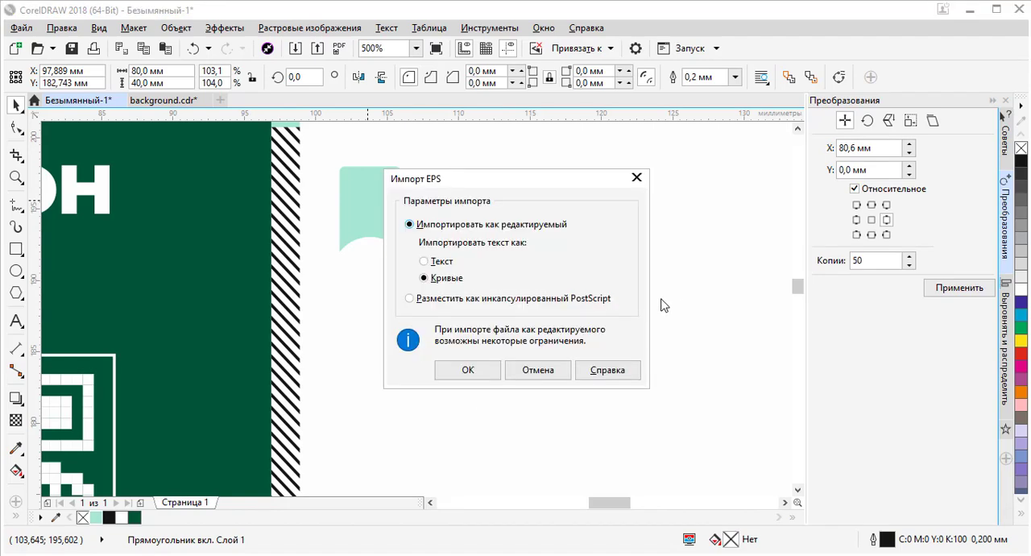
pyautogui.click(484, 372)
pyautogui.click(485, 372)
pyautogui.click(484, 372)
pyautogui.click(484, 372)
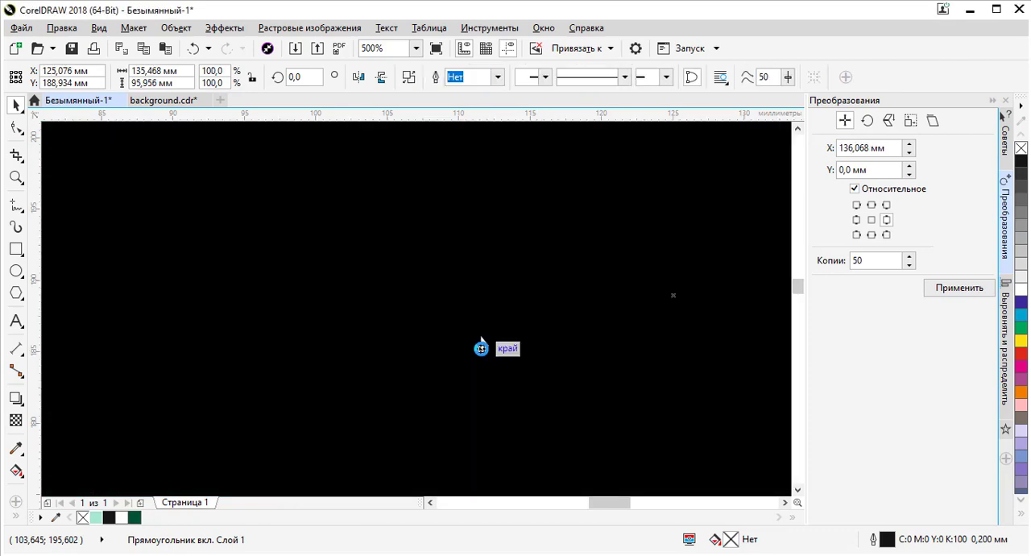
# - Move the imported icons off the page beside the business card so they are separated
pyautogui.scroll(-5, 459, 297)
pyautogui.moveTo(482, 294); pyautogui.dragTo(615, 296)
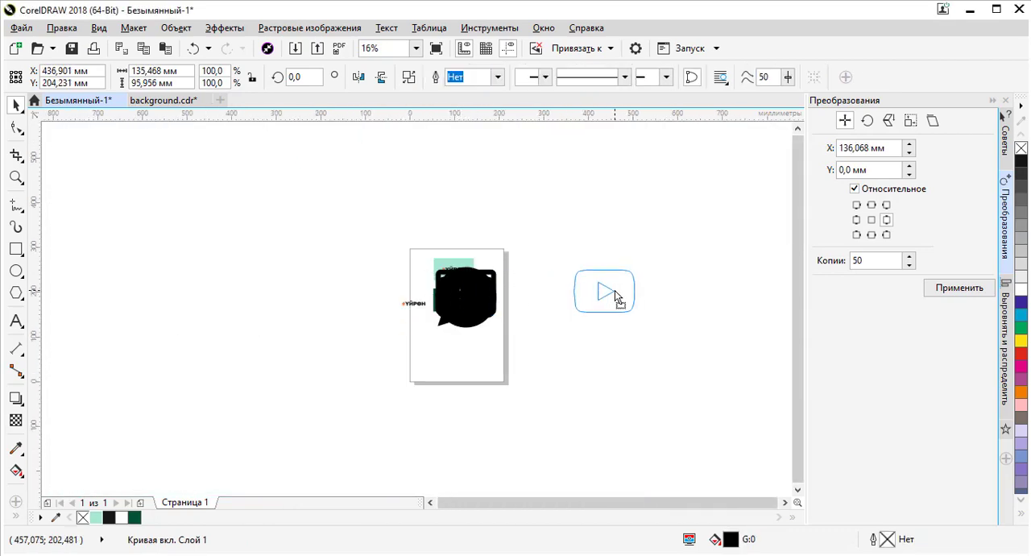
pyautogui.moveTo(453, 303); pyautogui.dragTo(598, 376)
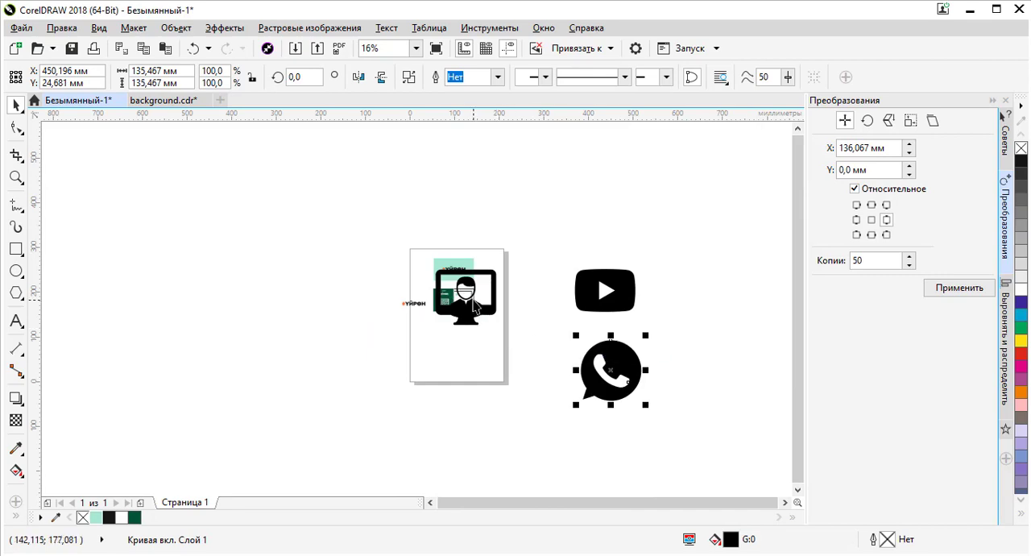
pyautogui.moveTo(474, 290); pyautogui.dragTo(548, 328)
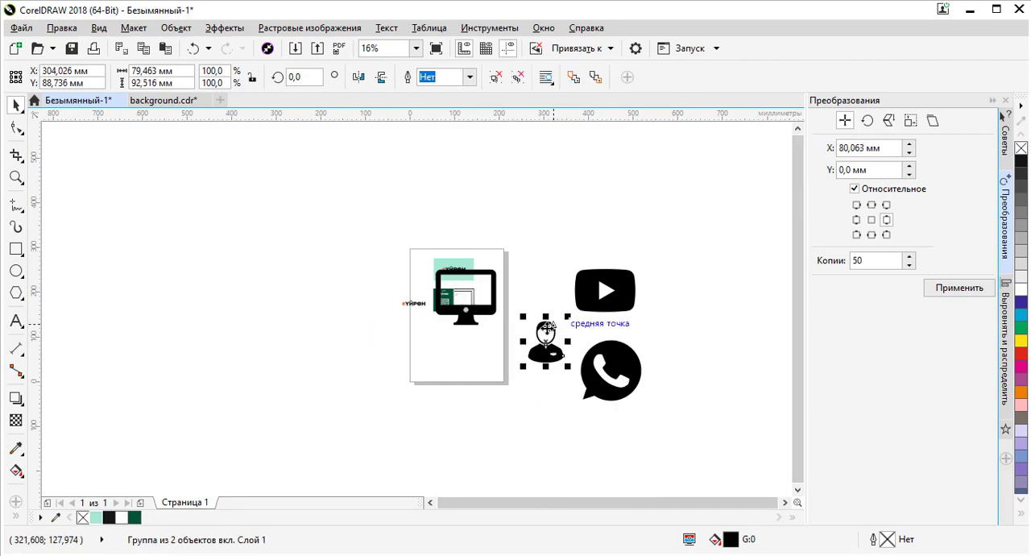
pyautogui.moveTo(467, 322); pyautogui.dragTo(553, 437)
# - Duplicate the mint tab shape on the card's white side, placing the copy directly below the first
pyautogui.scroll(2, 506, 328)
pyautogui.scroll(3, 377, 256)
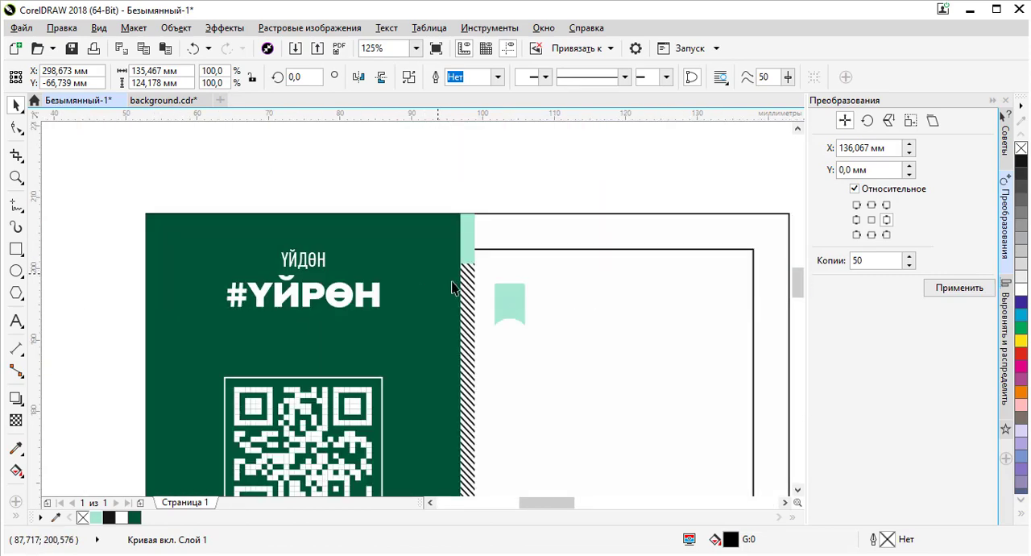
pyautogui.scroll(-3, 605, 357)
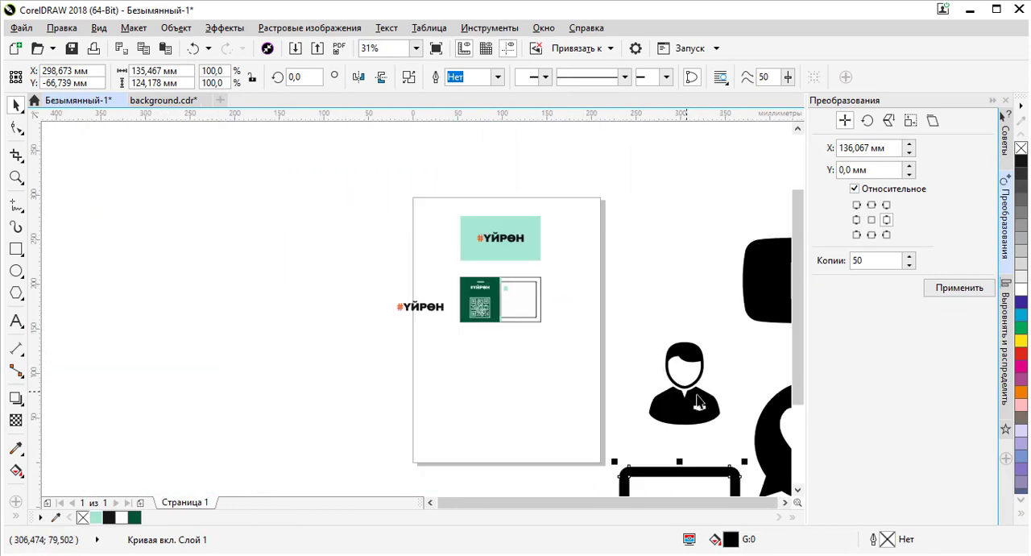
pyautogui.scroll(1, 700, 403)
pyautogui.scroll(3, 357, 212)
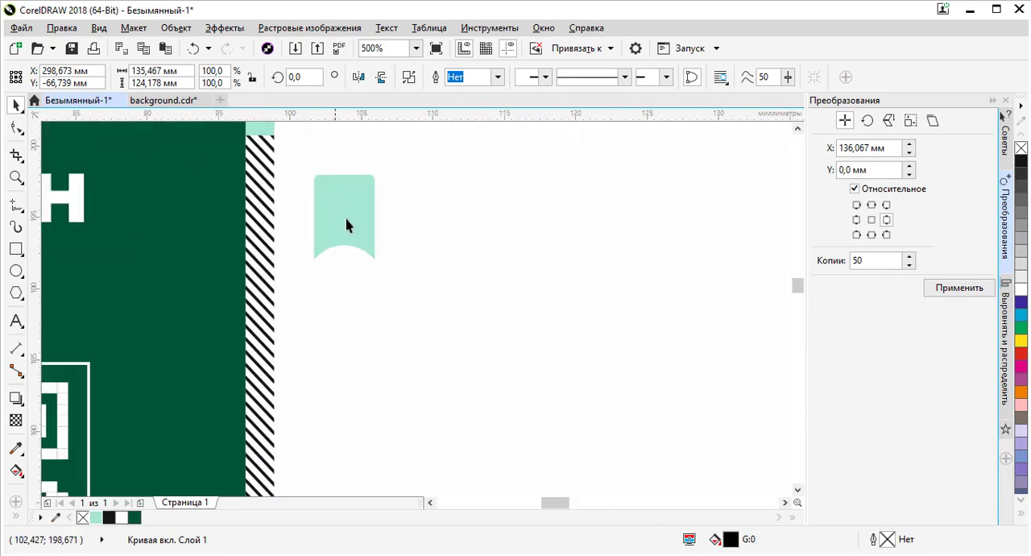
pyautogui.scroll(-1, 347, 226)
pyautogui.scroll(1, 349, 223)
pyautogui.click(350, 237)
pyautogui.moveTo(350, 237); pyautogui.dragTo(349, 386)
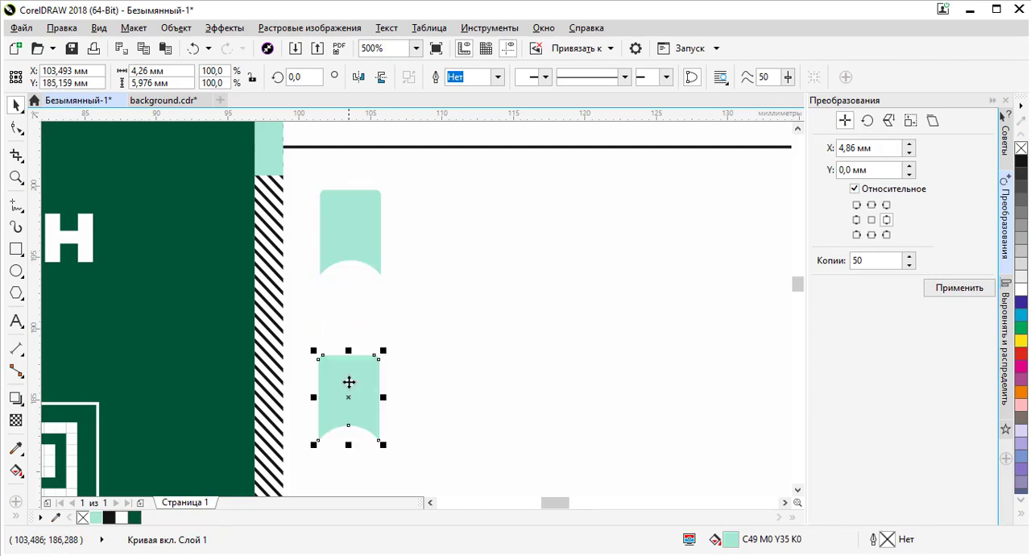
# - Add two more copies of the tab shape further down, forming a vertical column of four tabs
pyautogui.scroll(-2, 352, 290)
pyautogui.scroll(1, 373, 274)
pyautogui.moveTo(373, 274); pyautogui.dragTo(376, 360)
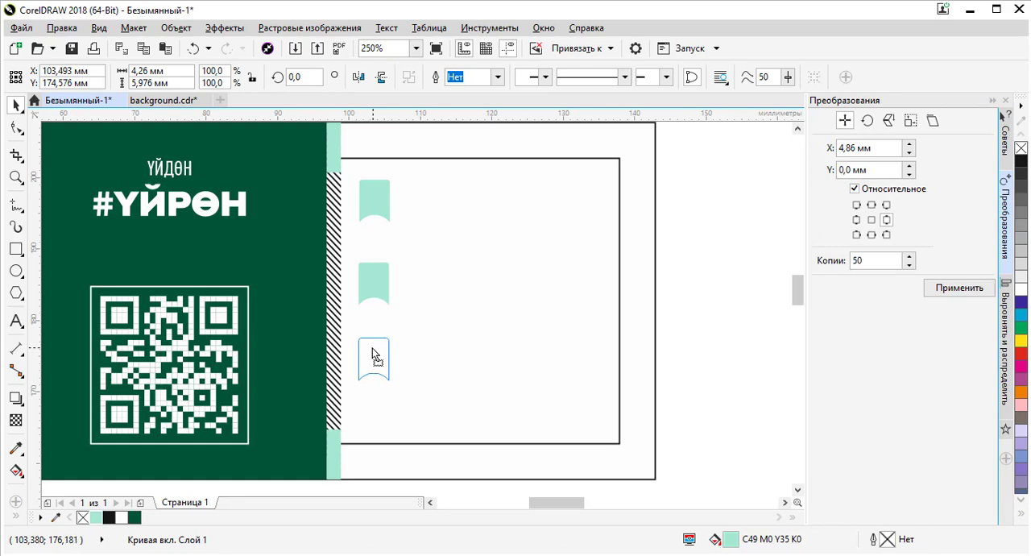
pyautogui.moveTo(377, 357); pyautogui.dragTo(373, 426)
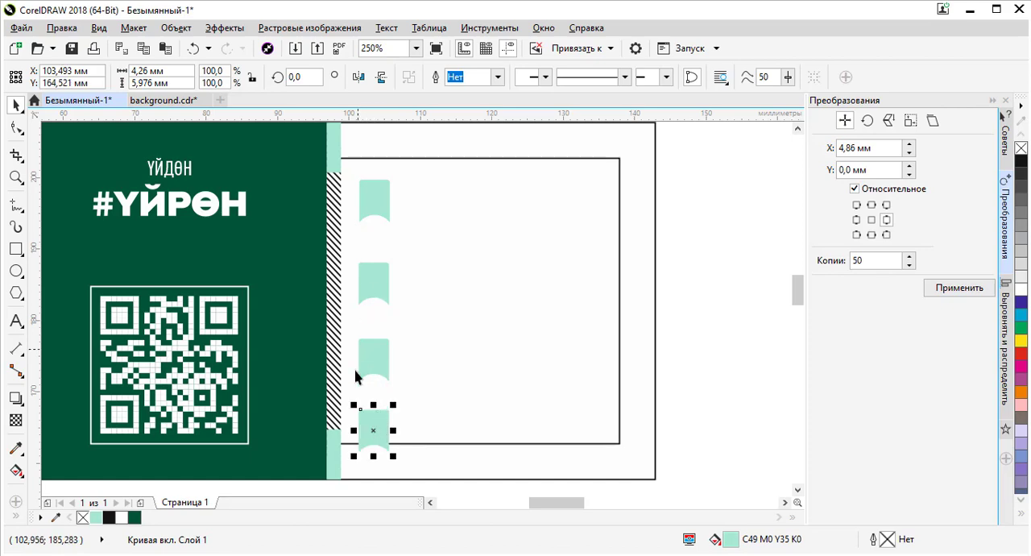
# - Delete the three manually copied tabs, leaving only the first tab on the card's white side
pyautogui.scroll(-3, 373, 304)
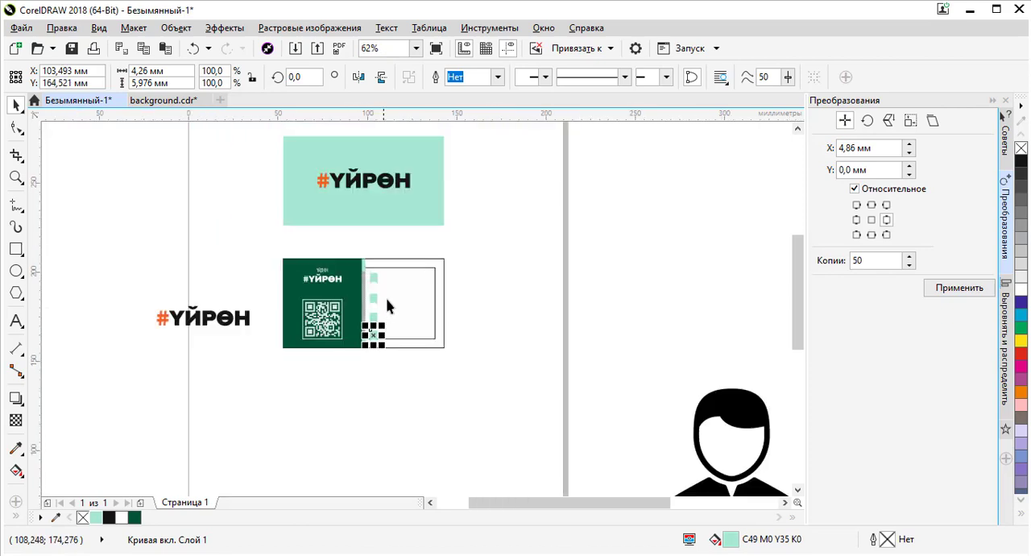
pyautogui.scroll(3, 391, 301)
pyautogui.scroll(-2, 394, 271)
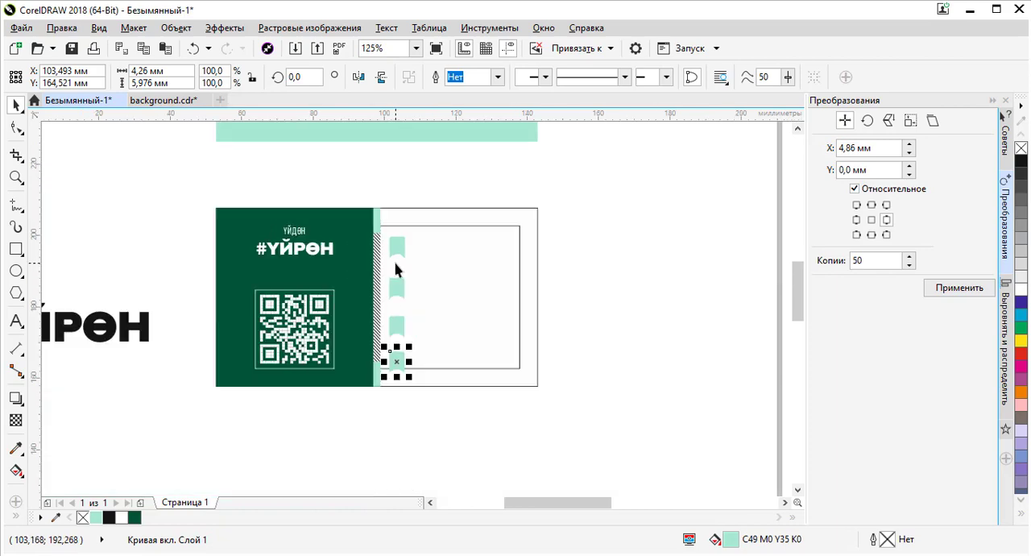
pyautogui.moveTo(419, 426); pyautogui.dragTo(376, 275)
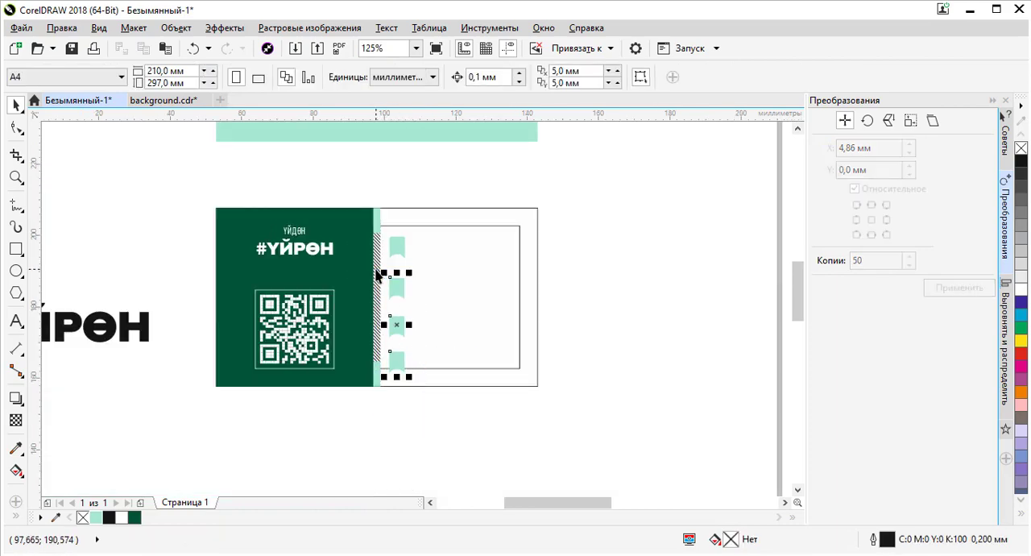
pyautogui.press('Delete')
# - Set the tab's move anchor to bottom centre with 3 copies, apply the move, and undo it
pyautogui.click(400, 245)
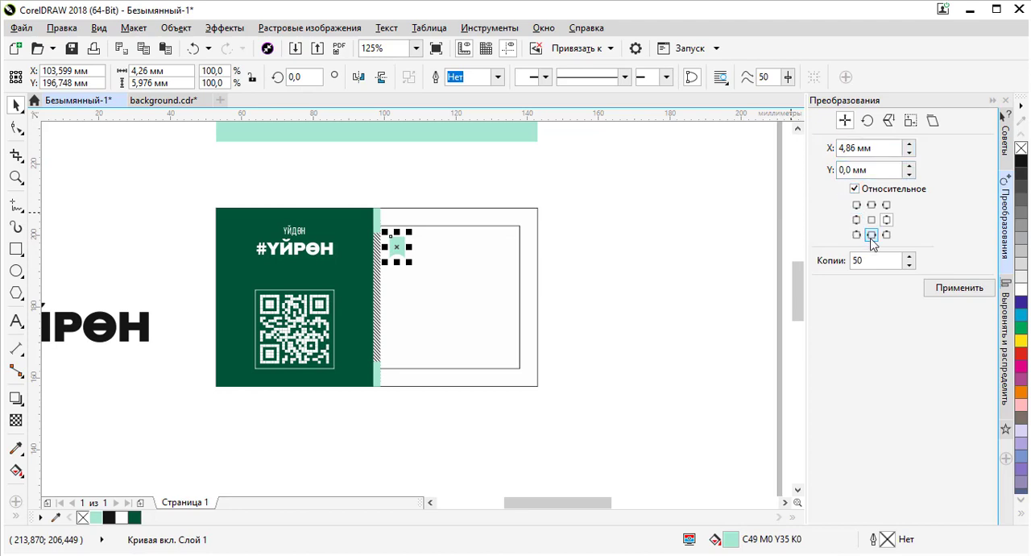
pyautogui.click(872, 236)
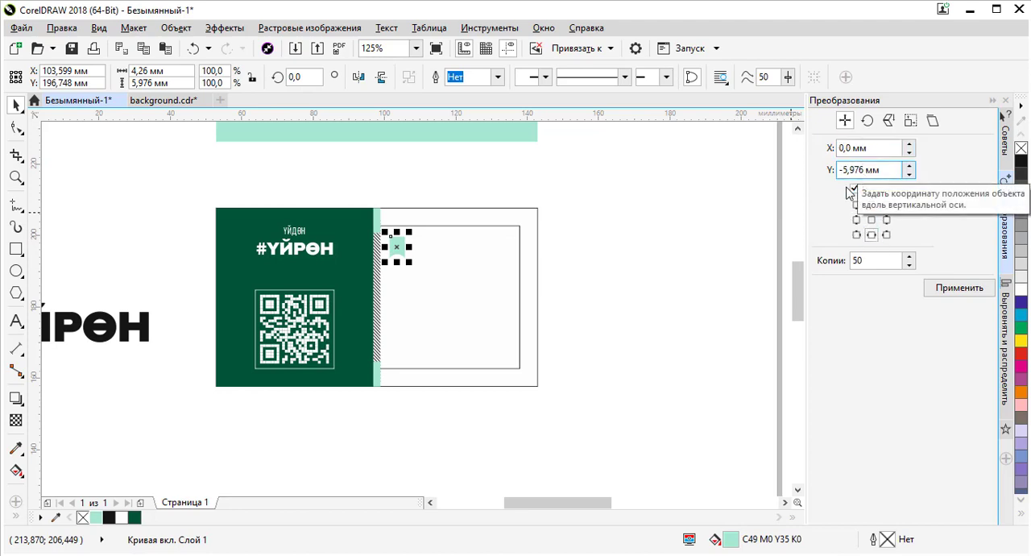
pyautogui.moveTo(866, 260); pyautogui.dragTo(809, 256)
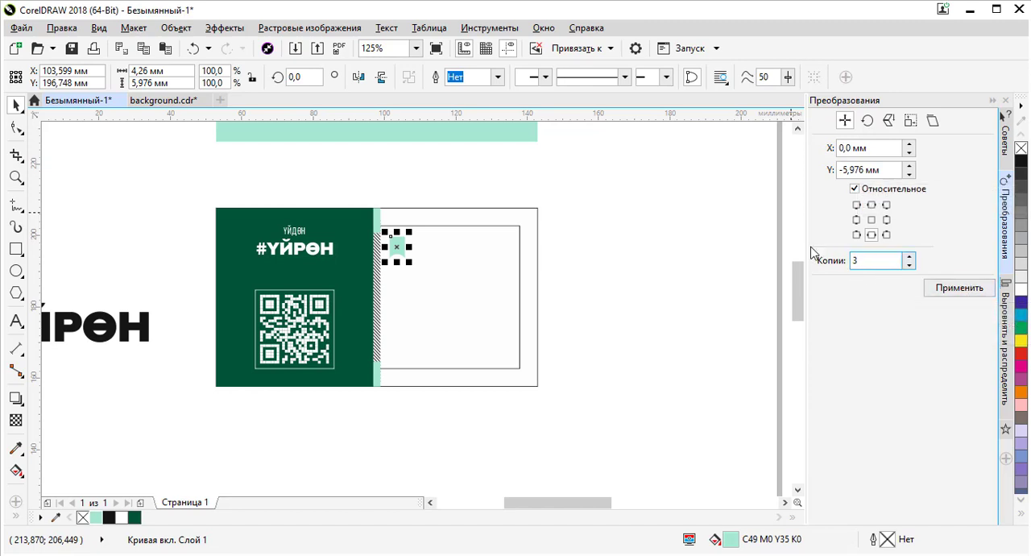
pyautogui.click(935, 291)
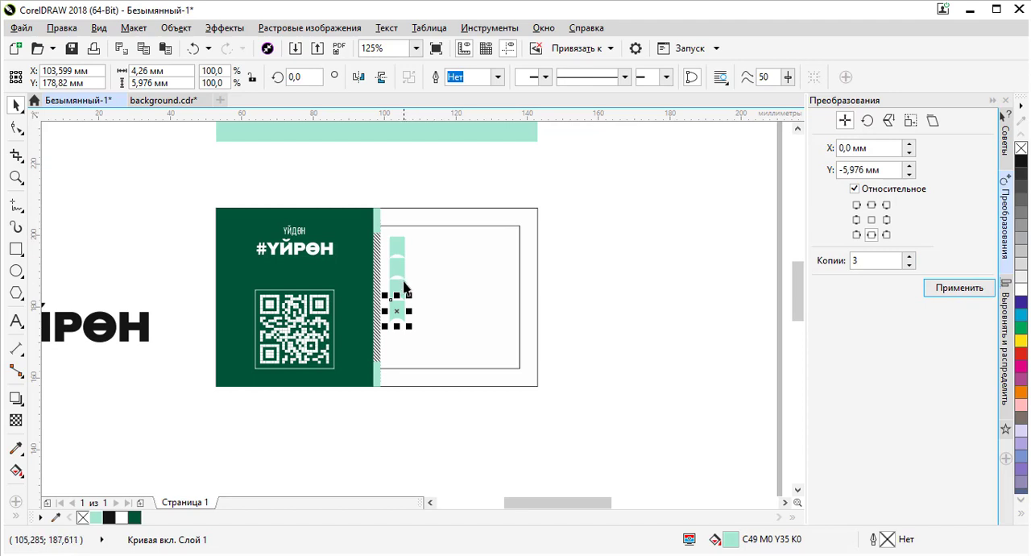
pyautogui.hotkey('ctrl', 'z')
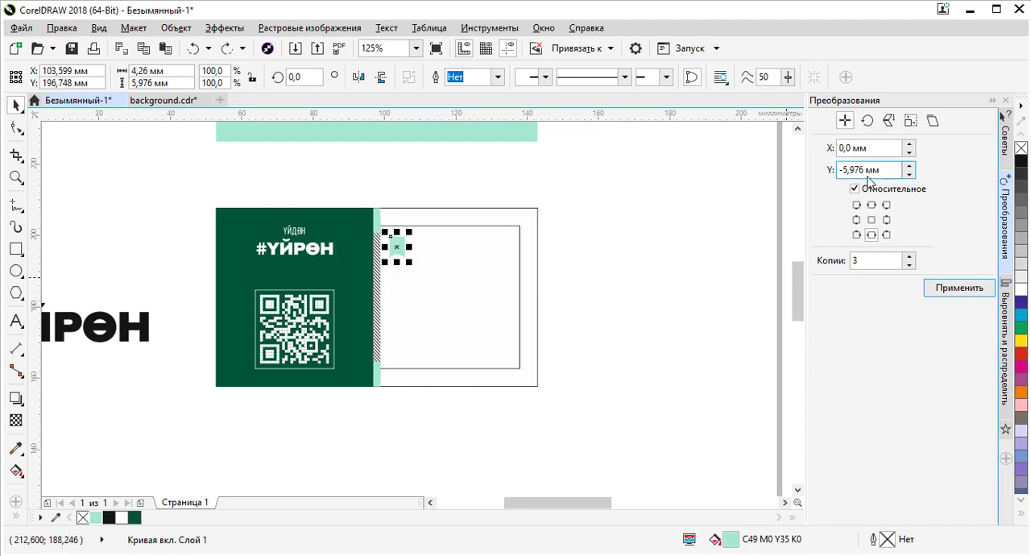
# - Try copying the tab three times 8 mm downward, then delete those copies
pyautogui.moveTo(865, 170); pyautogui.dragTo(833, 171)
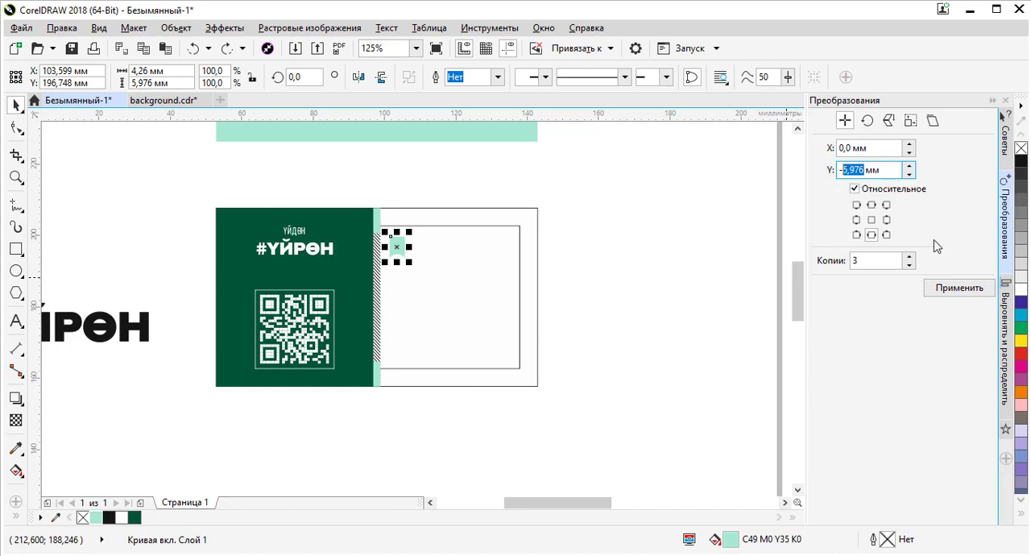
pyautogui.click(959, 288)
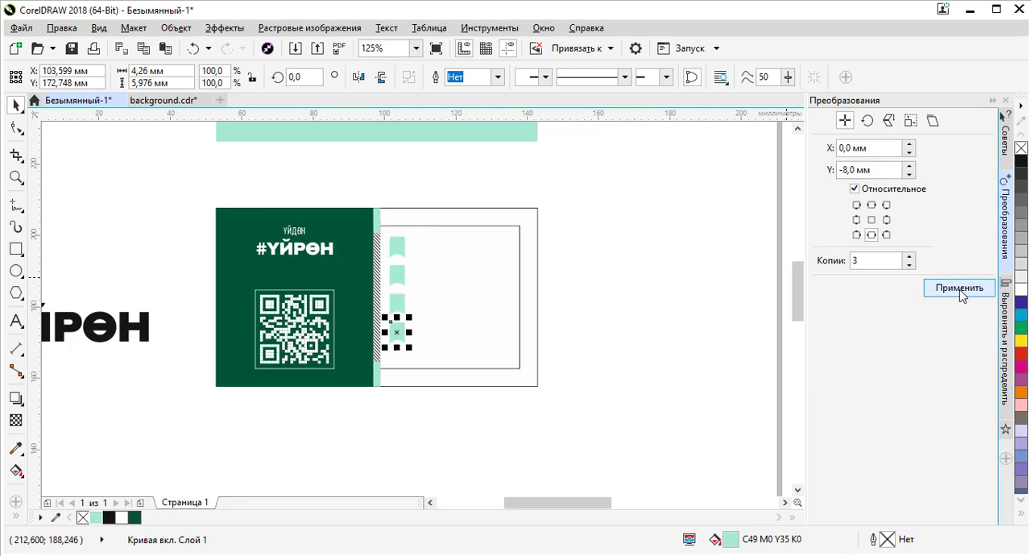
pyautogui.click(439, 341)
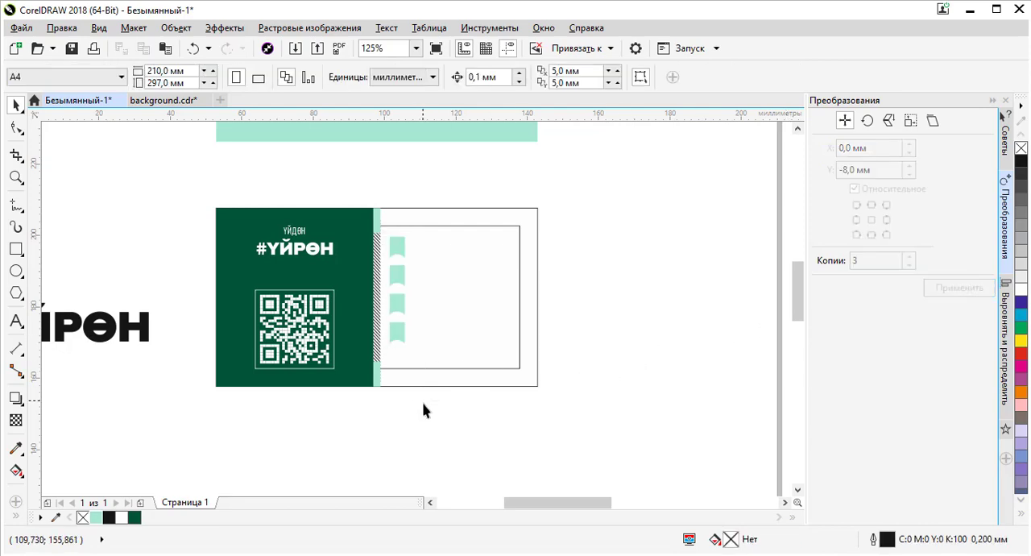
pyautogui.moveTo(422, 402); pyautogui.dragTo(382, 268)
pyautogui.press('Delete')
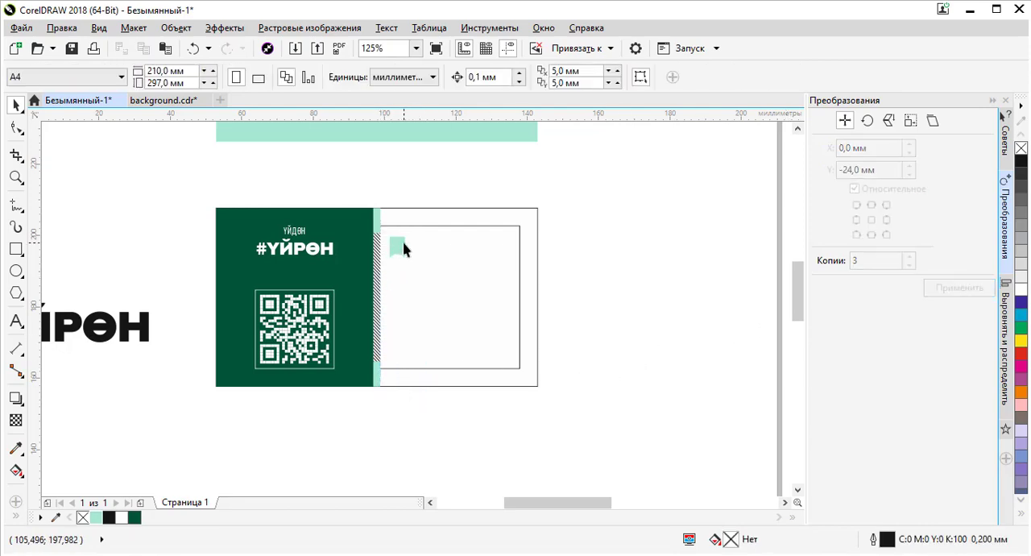
# - Try again with a 9.5 mm vertical offset, then delete the resulting tab copies
pyautogui.click(400, 247)
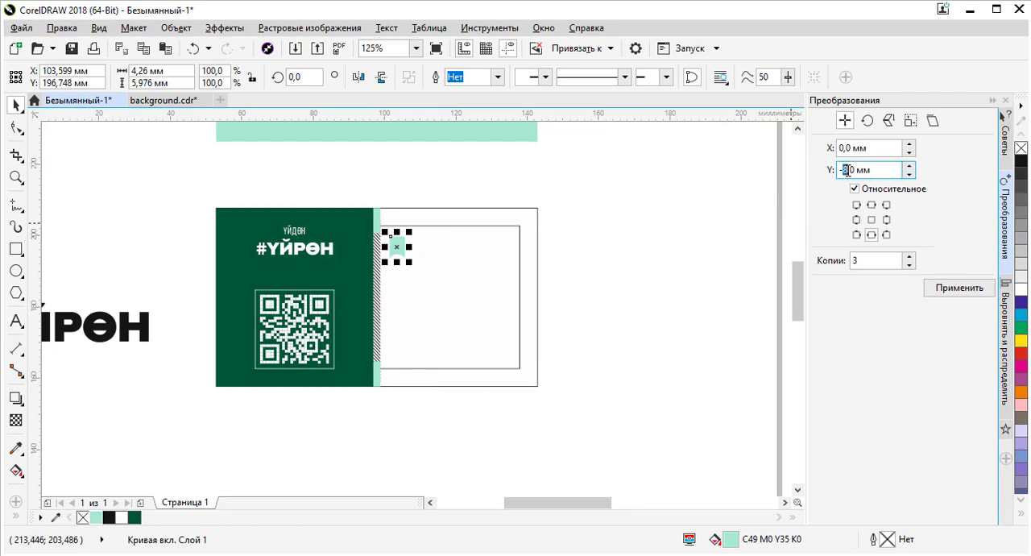
pyautogui.write('9,5')
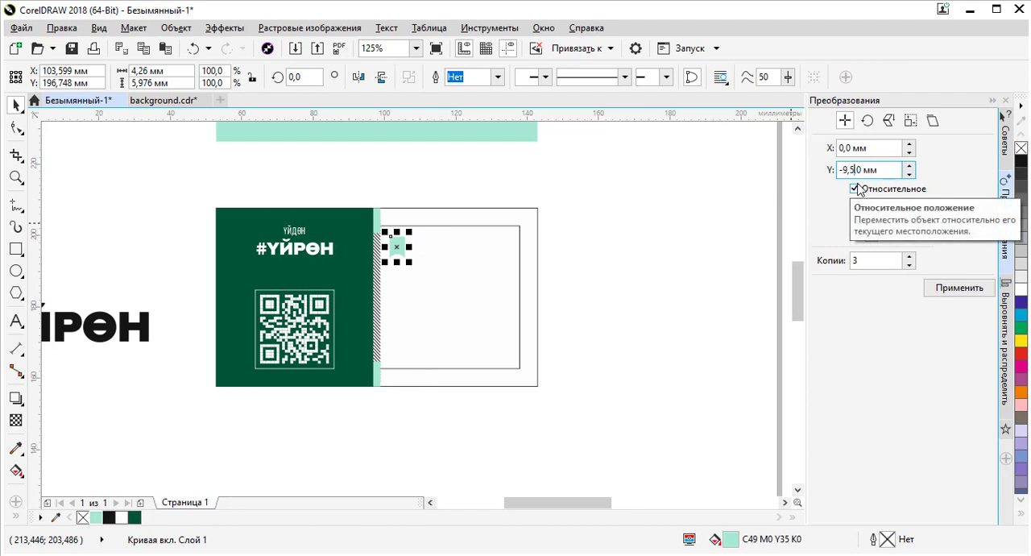
pyautogui.press('Return')
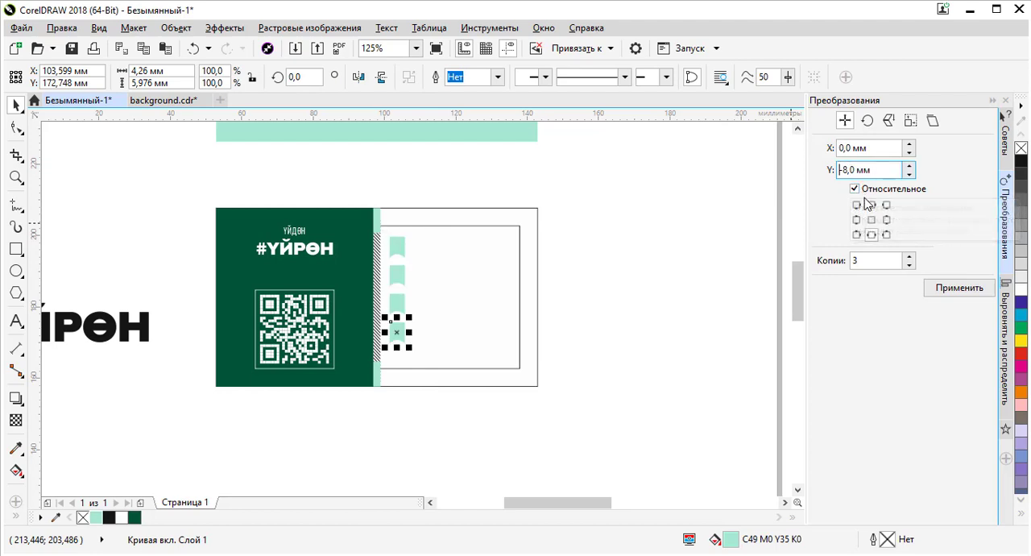
pyautogui.moveTo(437, 428); pyautogui.dragTo(383, 263)
pyautogui.press('Delete')
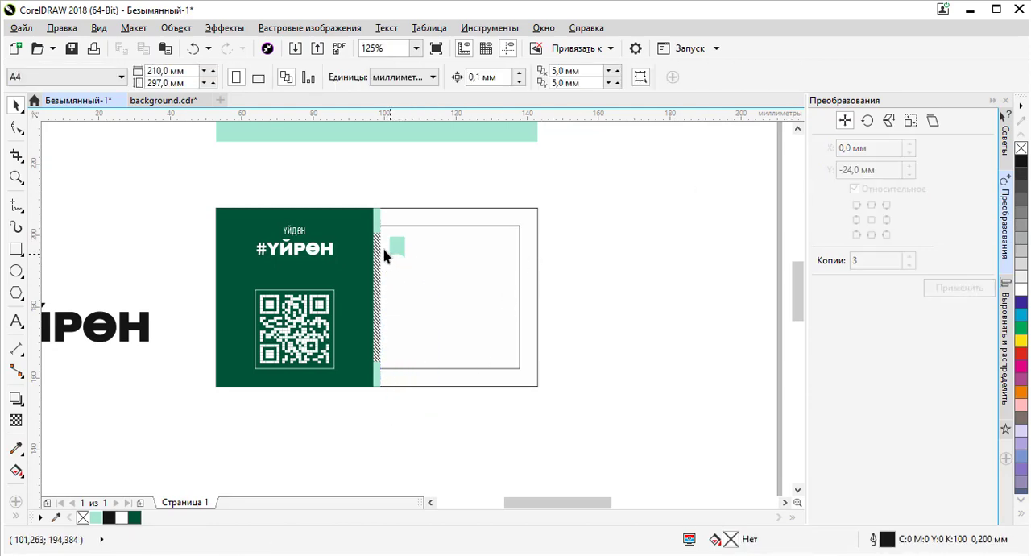
# - Create three copies of the tab moved -9.5 mm vertically each, forming an evenly spaced column of four
pyautogui.click(396, 242)
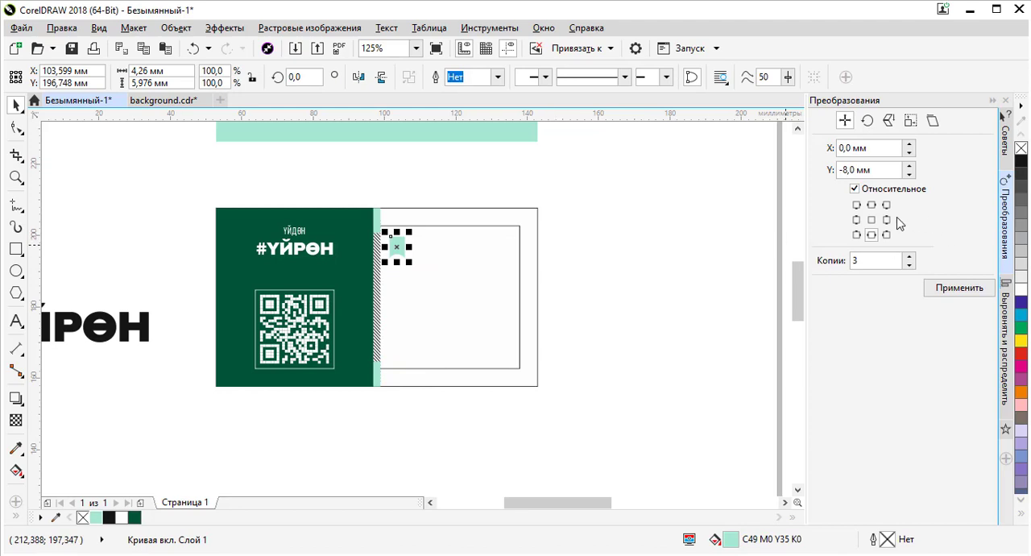
pyautogui.click(845, 170)
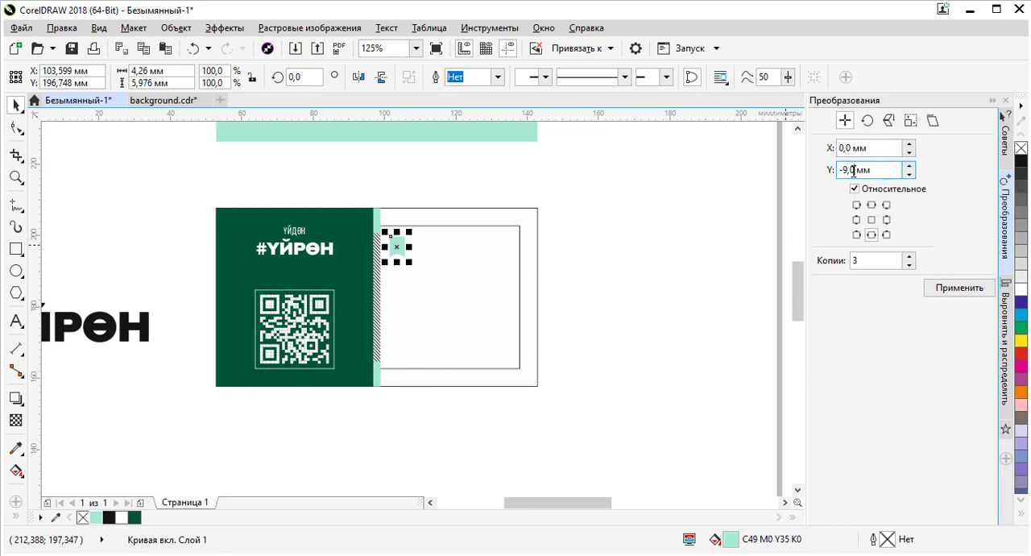
pyautogui.write('3')
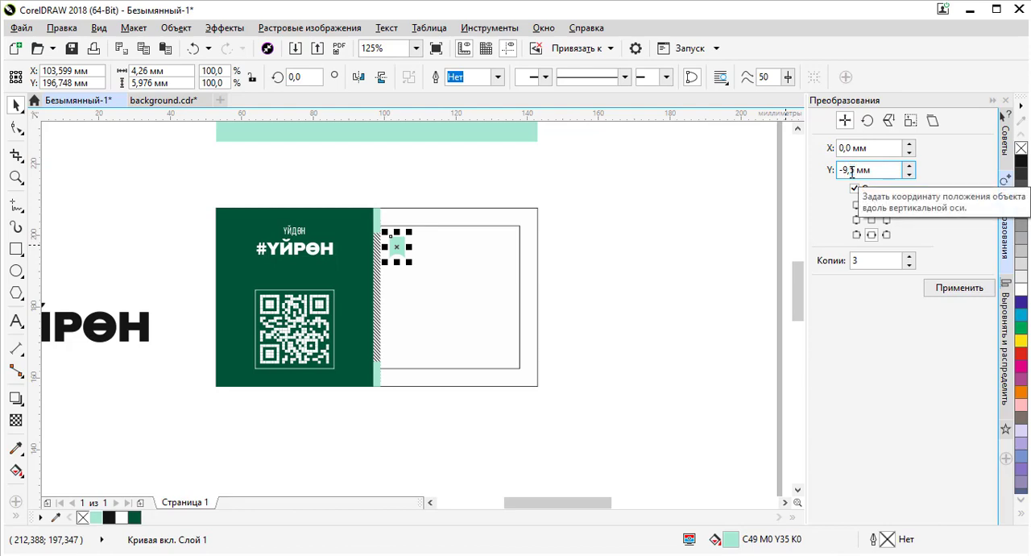
pyautogui.press('BackSpace')
pyautogui.write('5')
pyautogui.click(960, 289)
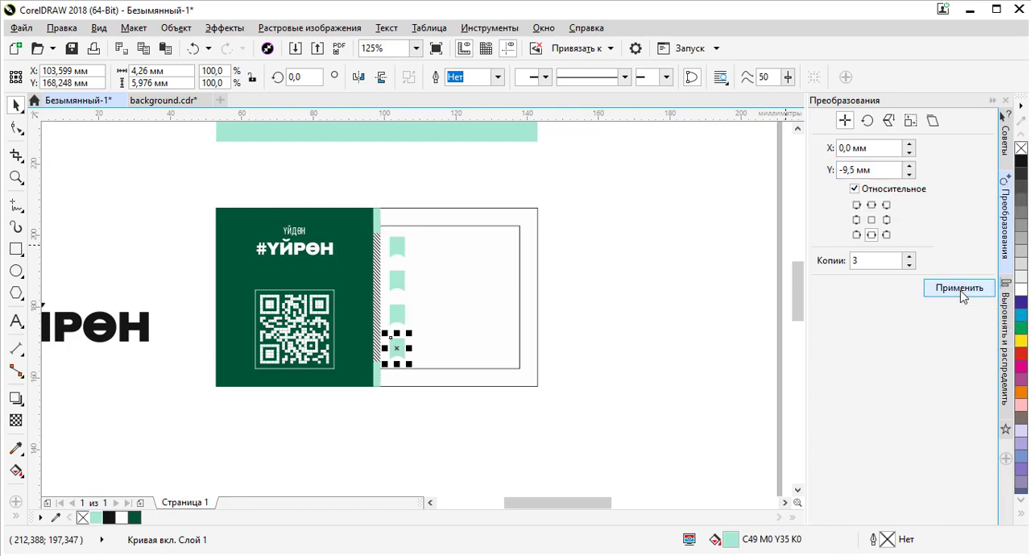
pyautogui.click(686, 353)
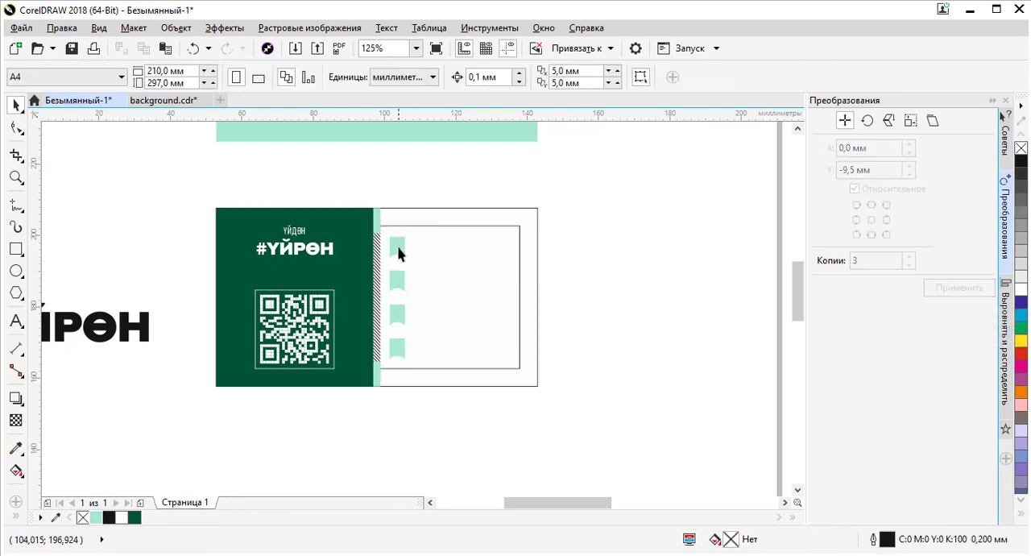
# - Check the tab column up close, then select the person icon lying beside the page
pyautogui.scroll(2, 402, 250)
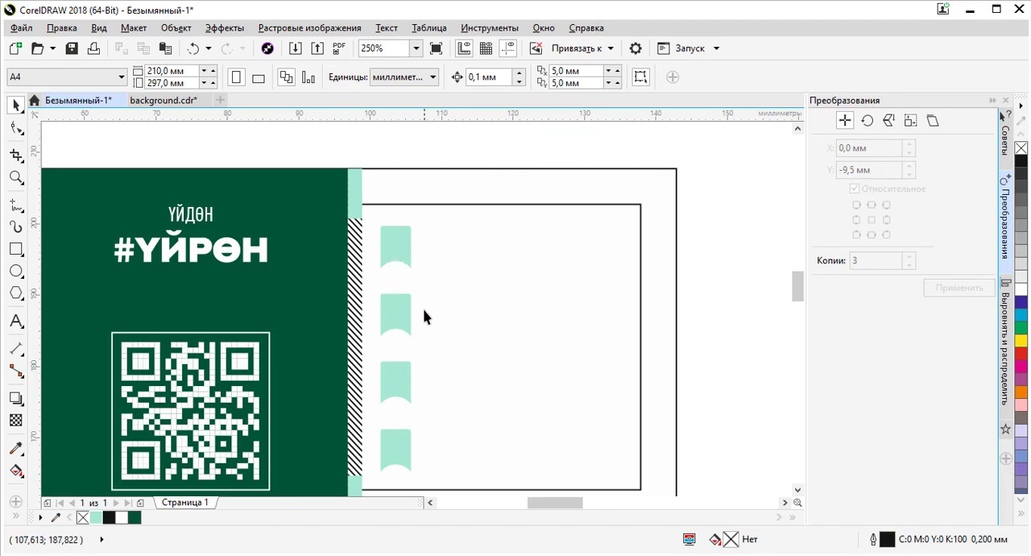
pyautogui.click(402, 241)
pyautogui.scroll(-1, 392, 245)
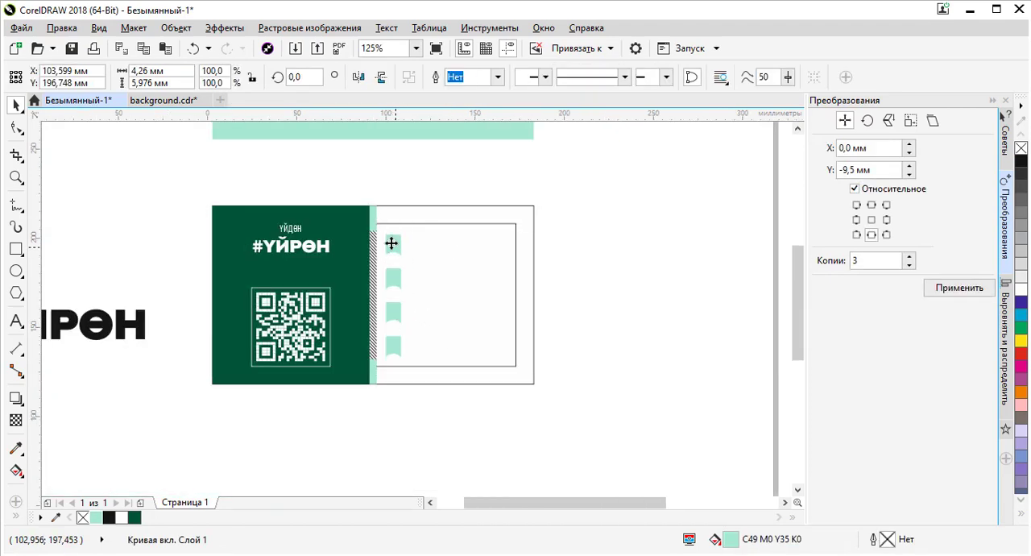
pyautogui.scroll(1, 390, 242)
pyautogui.scroll(-2, 389, 241)
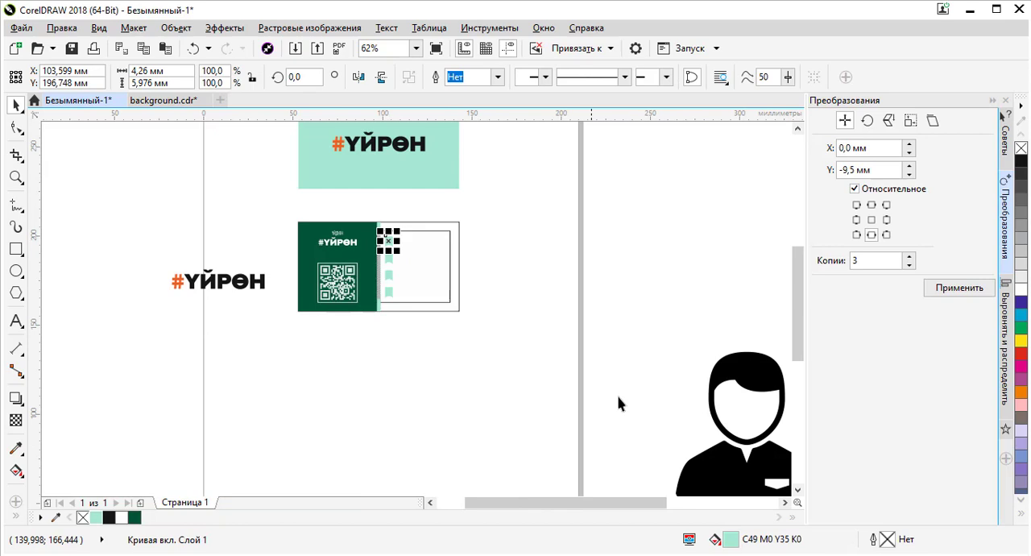
pyautogui.click(754, 382)
pyautogui.click(389, 240)
pyautogui.click(388, 240)
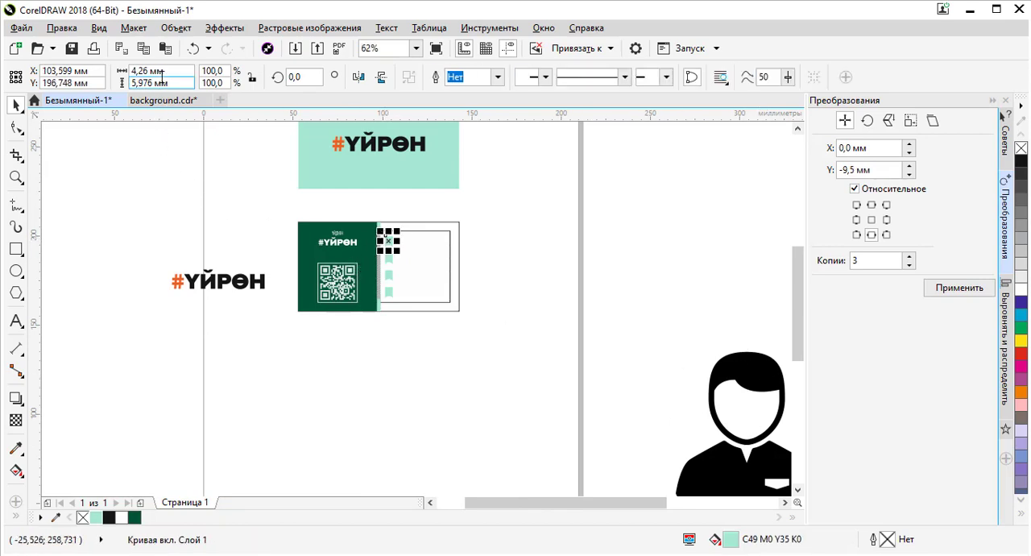
pyautogui.click(730, 372)
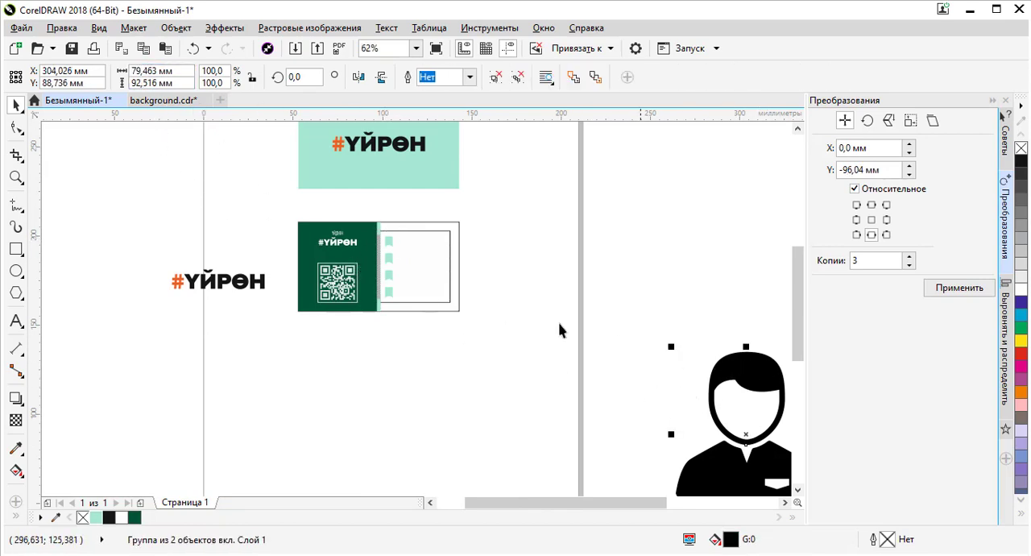
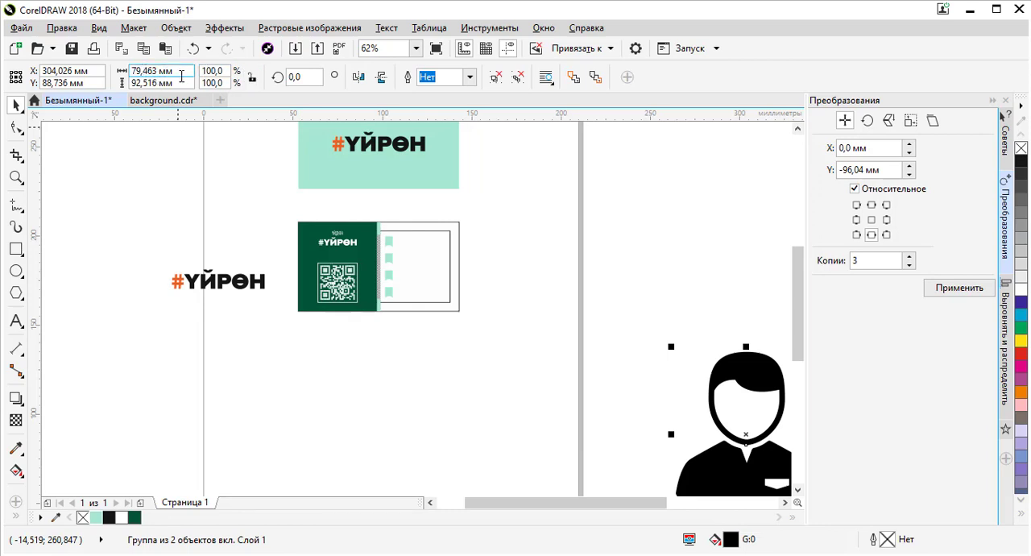
# - Try resizing the person icon to 3.5 mm wide, then undo the resize
pyautogui.click(183, 72)
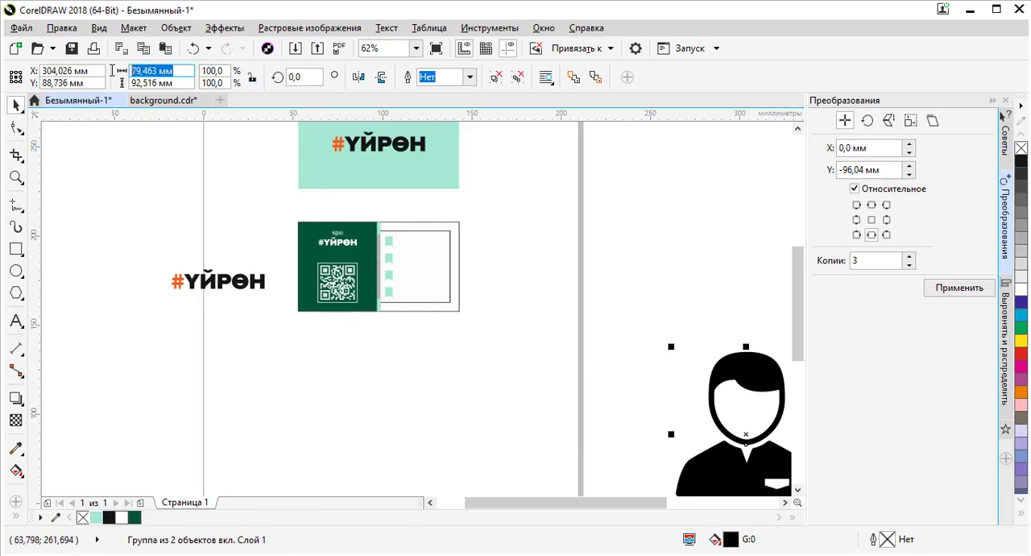
pyautogui.write('3,5')
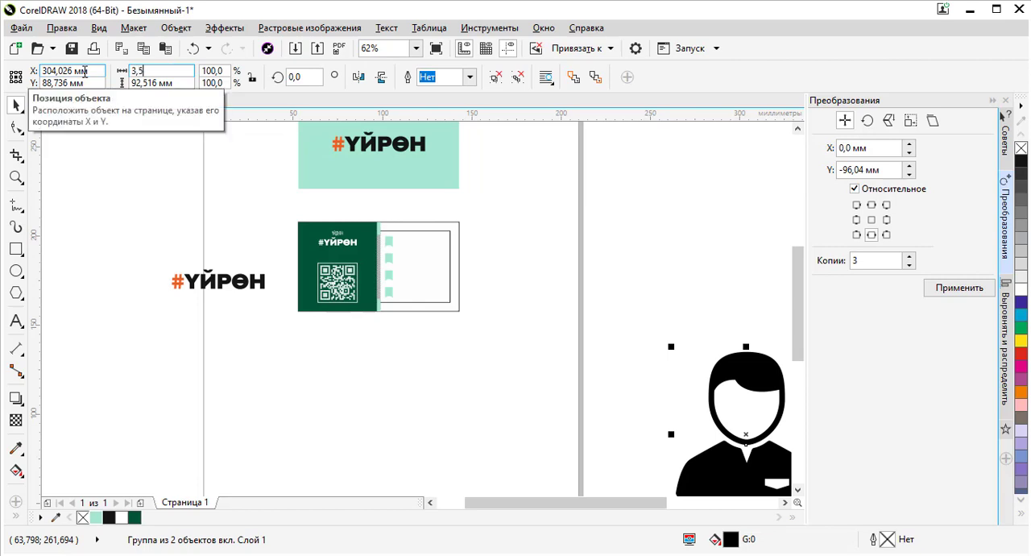
pyautogui.press('Return')
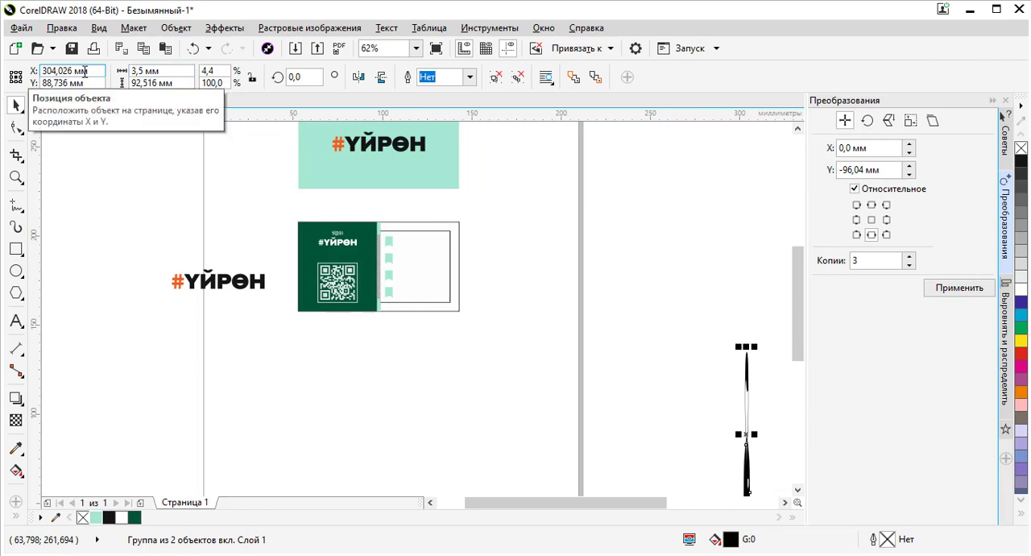
pyautogui.hotkey('ctrl', 'z')
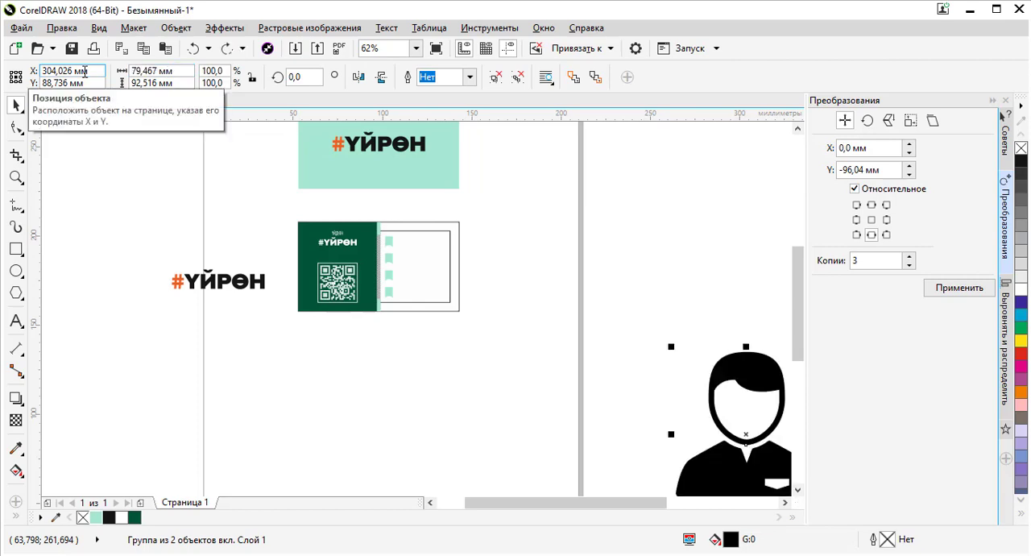
# - Resize the person icon to 3.5 mm wide
pyautogui.doubleClick(171, 73)
pyautogui.write('3,5')
pyautogui.press('Return')
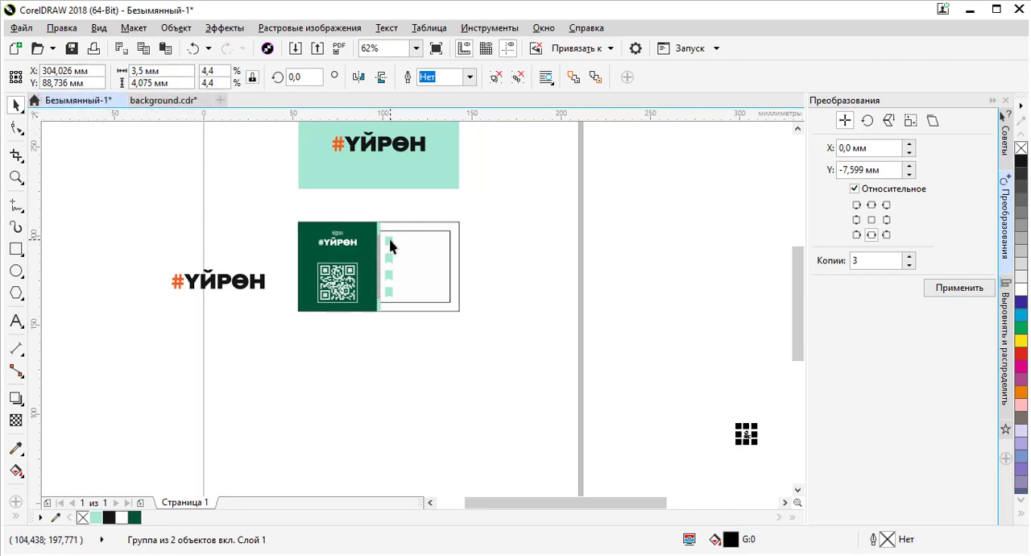
# - Align the person icon to the centre of the first tab, both horizontally and vertically
pyautogui.keyDown('shift'); pyautogui.click(418, 298); pyautogui.keyUp('shift')
pyautogui.press('c')
pyautogui.press('e')
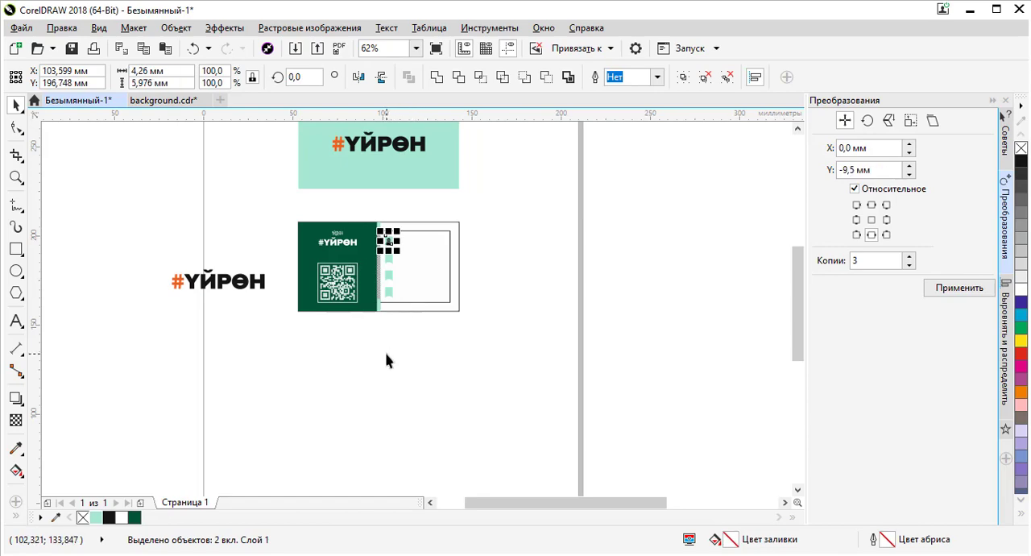
# - Resize the person icon to 3 mm wide
pyautogui.click(382, 327)
pyautogui.scroll(5, 394, 241)
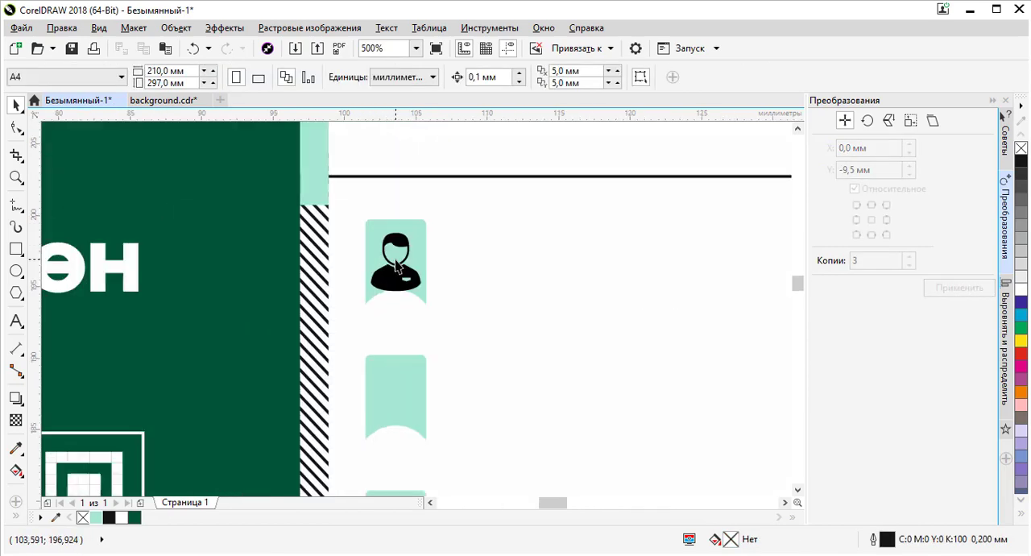
pyautogui.click(403, 234)
pyautogui.scroll(3, 405, 226)
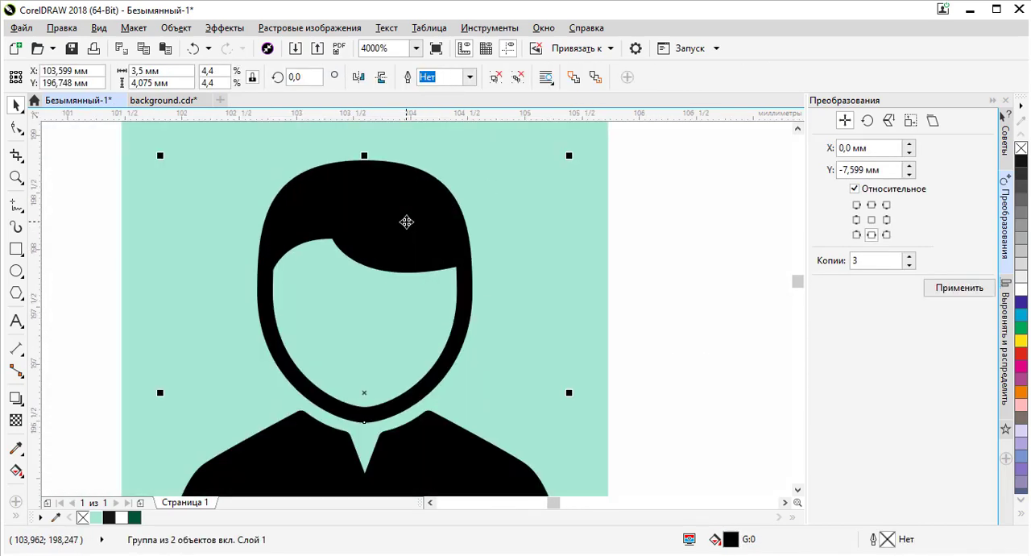
pyautogui.scroll(-3, 407, 177)
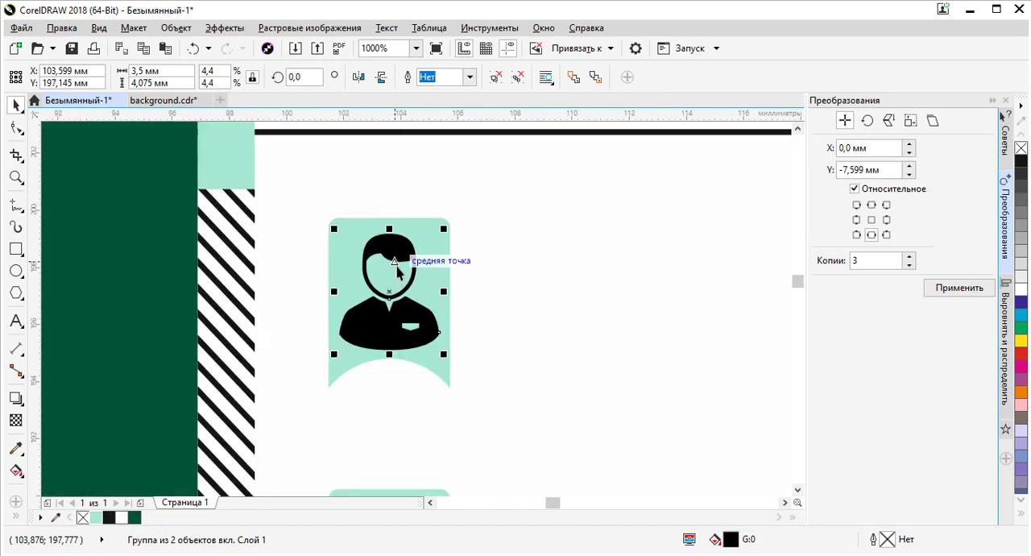
pyautogui.scroll(3, 400, 257)
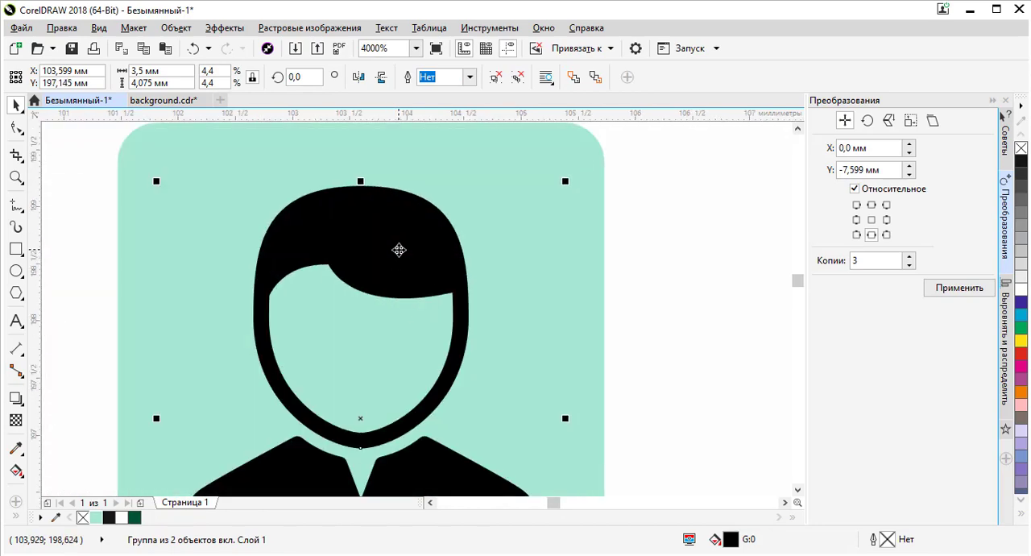
pyautogui.scroll(-1, 406, 225)
pyautogui.scroll(-1, 406, 210)
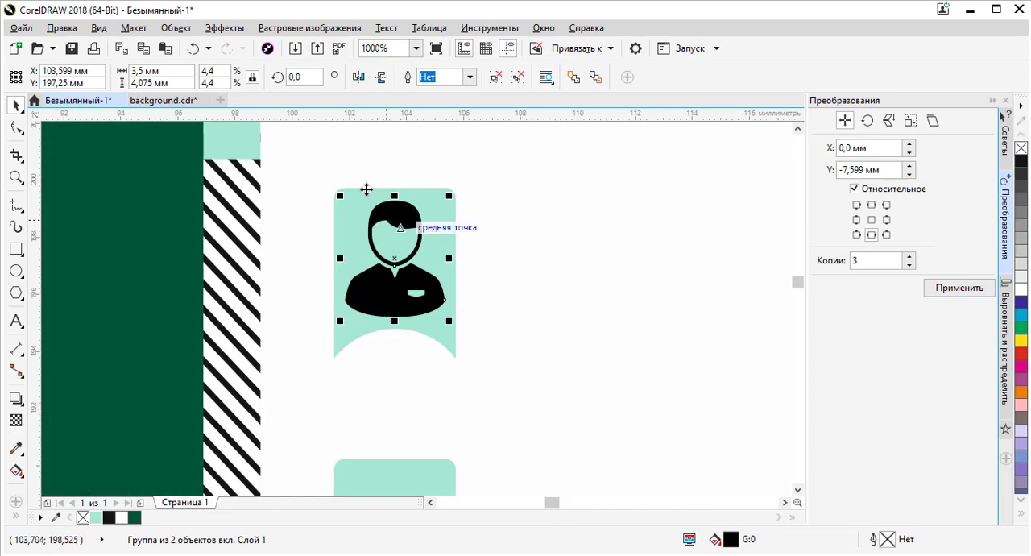
pyautogui.click(149, 71)
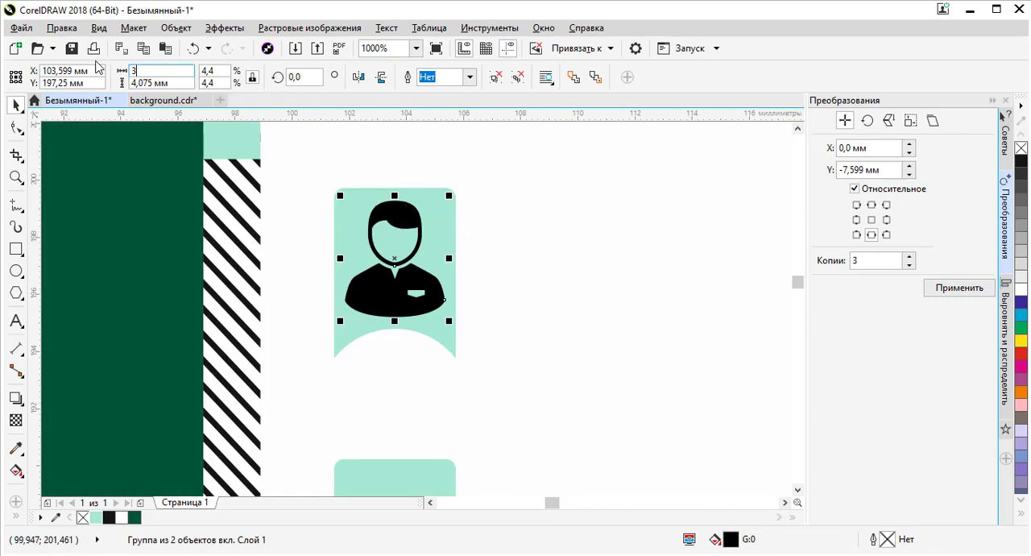
pyautogui.write('3')
pyautogui.press('Return')
# - Check the resized person icon on its tab up close
pyautogui.keyDown('shift'); pyautogui.click(365, 194); pyautogui.keyUp('shift')
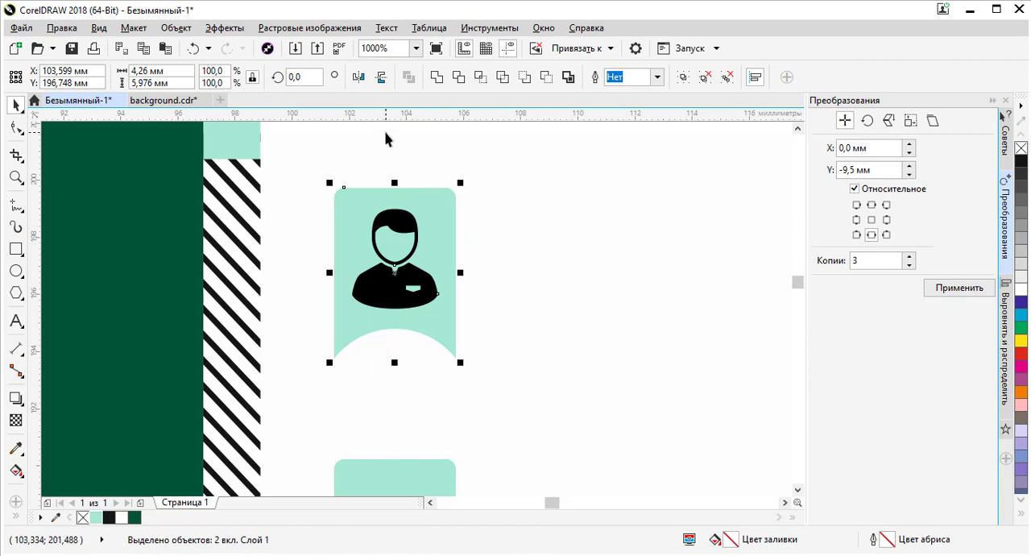
pyautogui.click(391, 198)
pyautogui.click(403, 221)
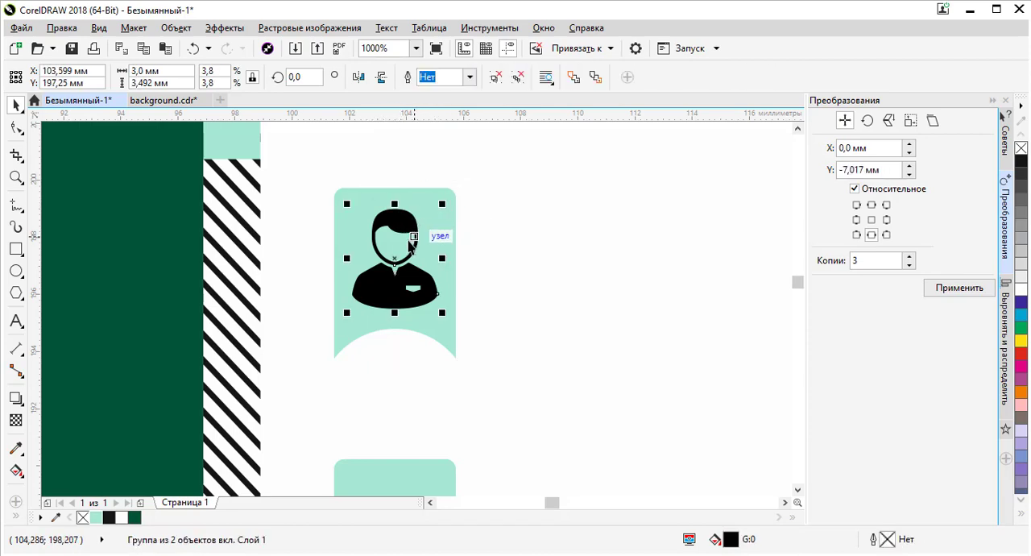
pyautogui.scroll(-6, 350, 169)
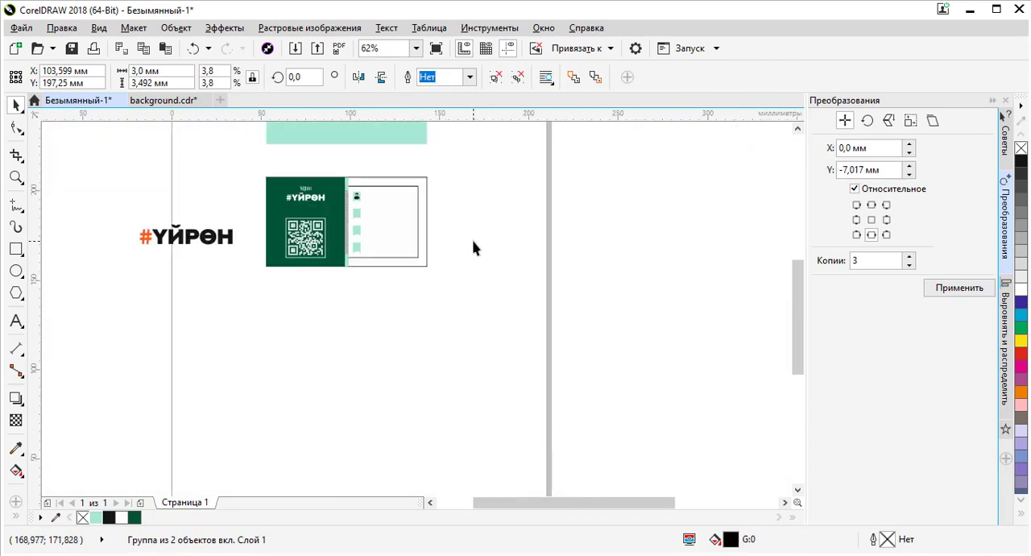
pyautogui.click(473, 247)
pyautogui.scroll(-3, 426, 211)
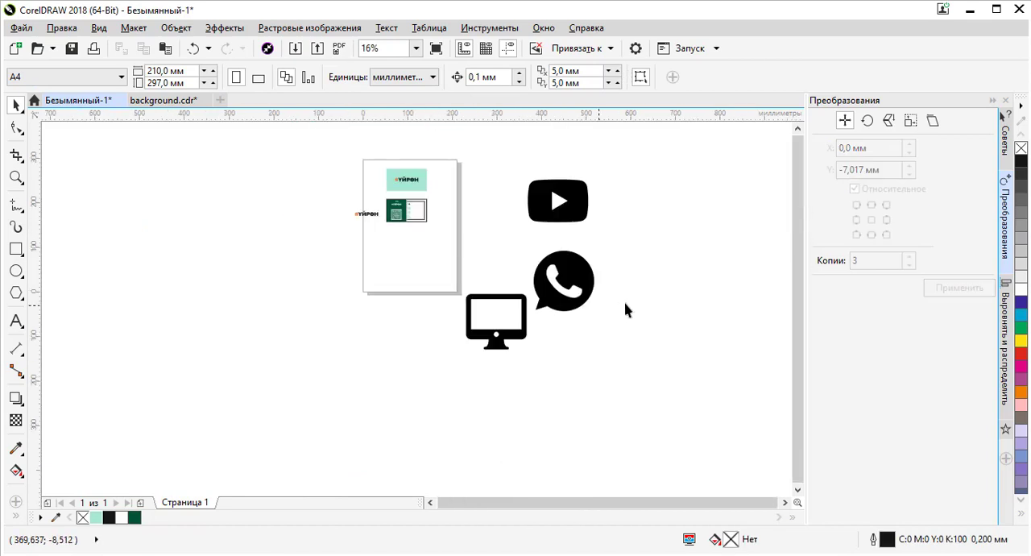
# - Resize the WhatsApp icon beside the page to 3 mm wide
pyautogui.click(576, 221)
pyautogui.click(560, 273)
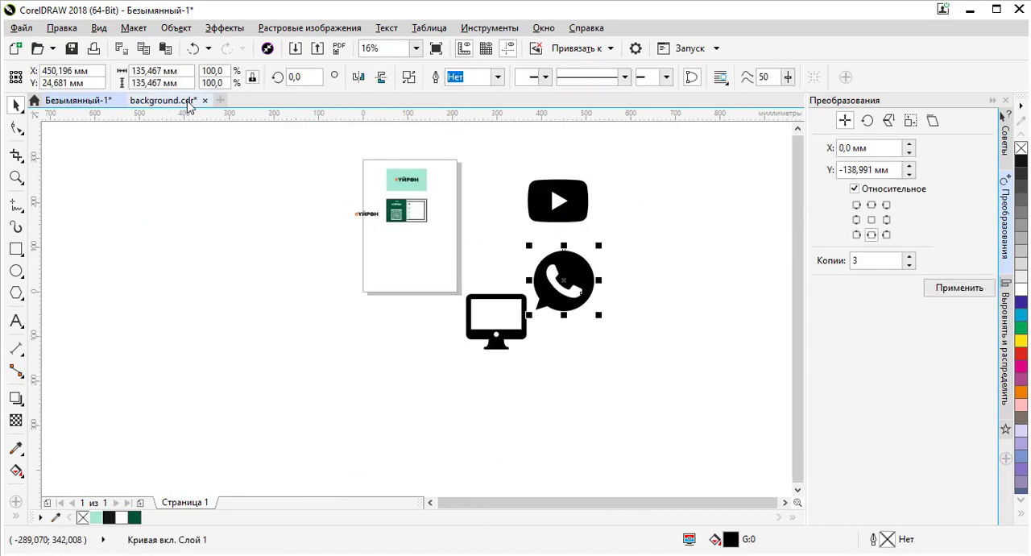
pyautogui.click(157, 71)
pyautogui.write('3')
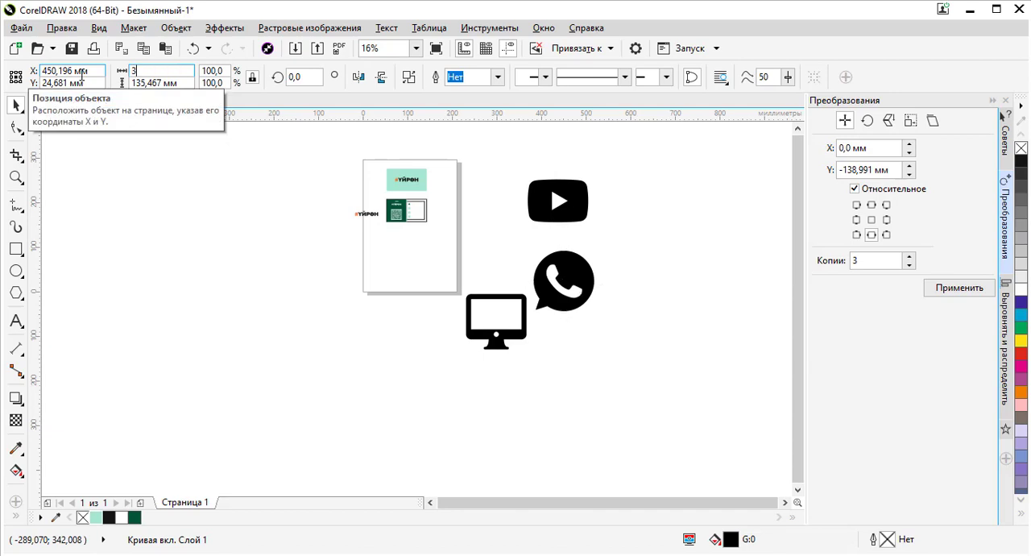
pyautogui.press('Return')
# - Centre the WhatsApp icon on the second tab both horizontally and vertically
pyautogui.scroll(4, 389, 212)
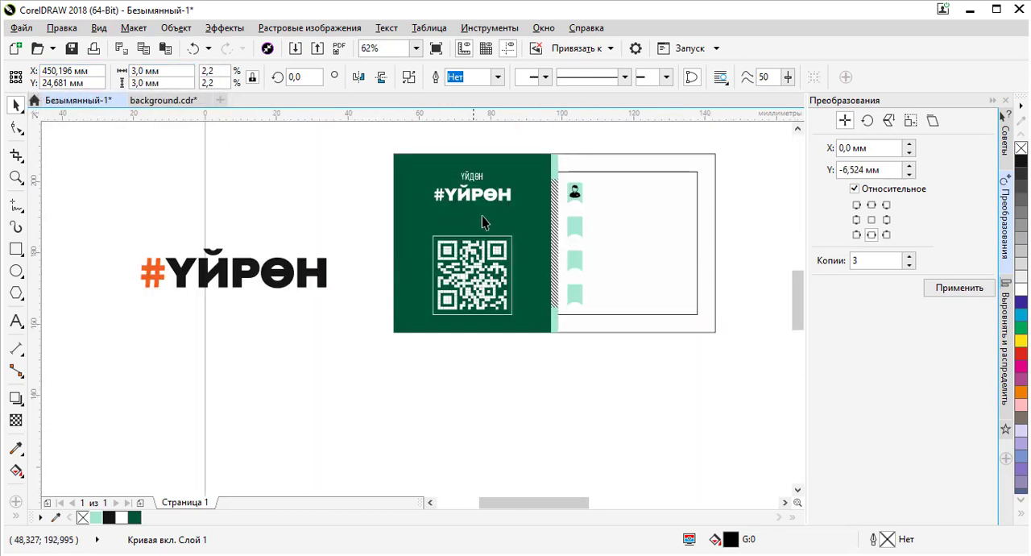
pyautogui.keyDown('shift'); pyautogui.click(581, 233); pyautogui.keyUp('shift')
pyautogui.press('e')
pyautogui.press('c')
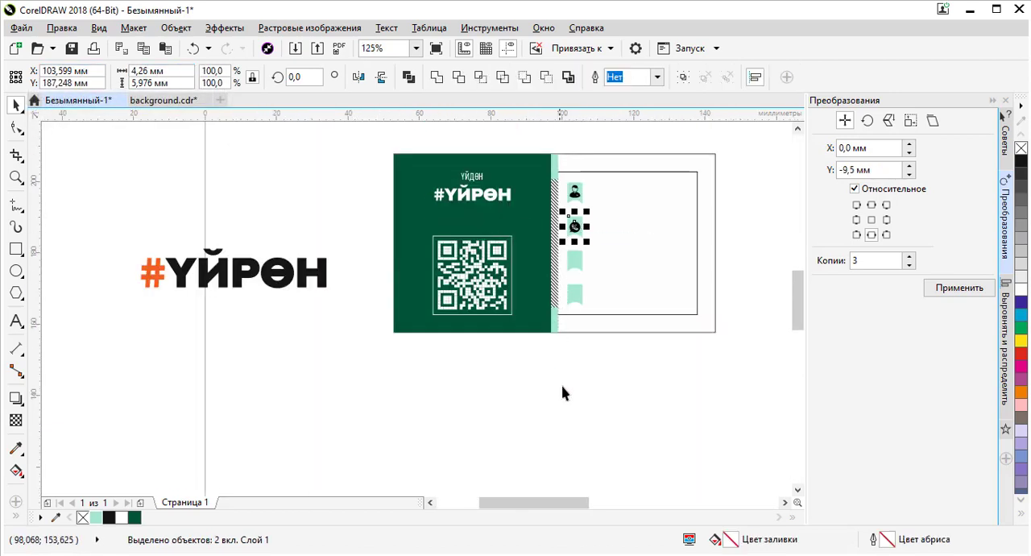
pyautogui.click(401, 368)
# - Resize the monitor icon, setting its height and then its width to 3 mm
pyautogui.scroll(-4, 311, 311)
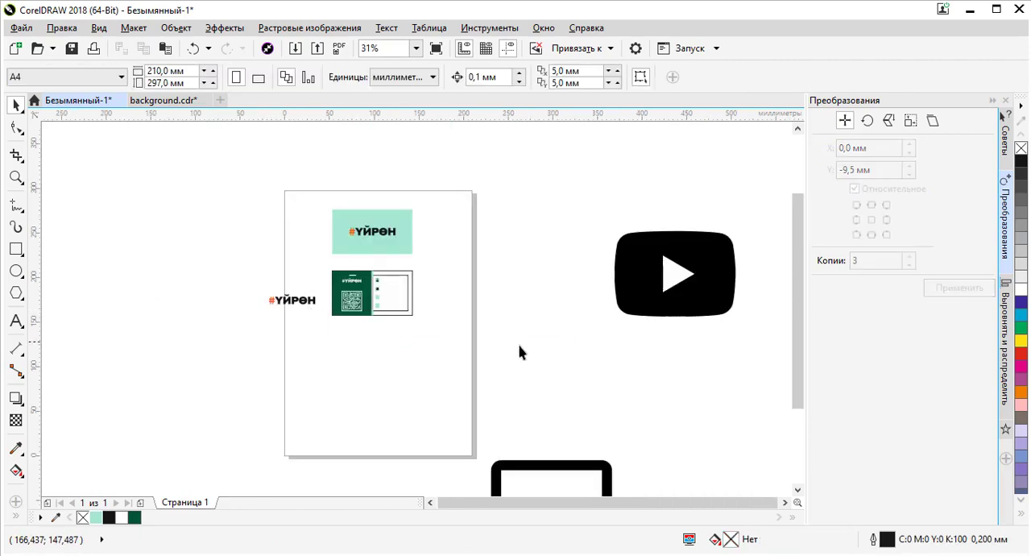
pyautogui.click(568, 392)
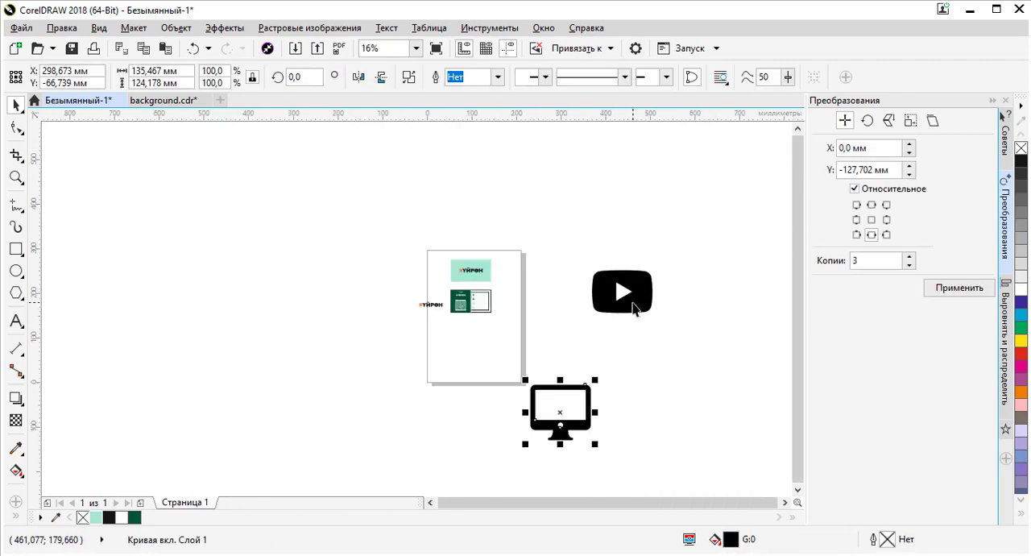
pyautogui.doubleClick(162, 83)
pyautogui.write('3')
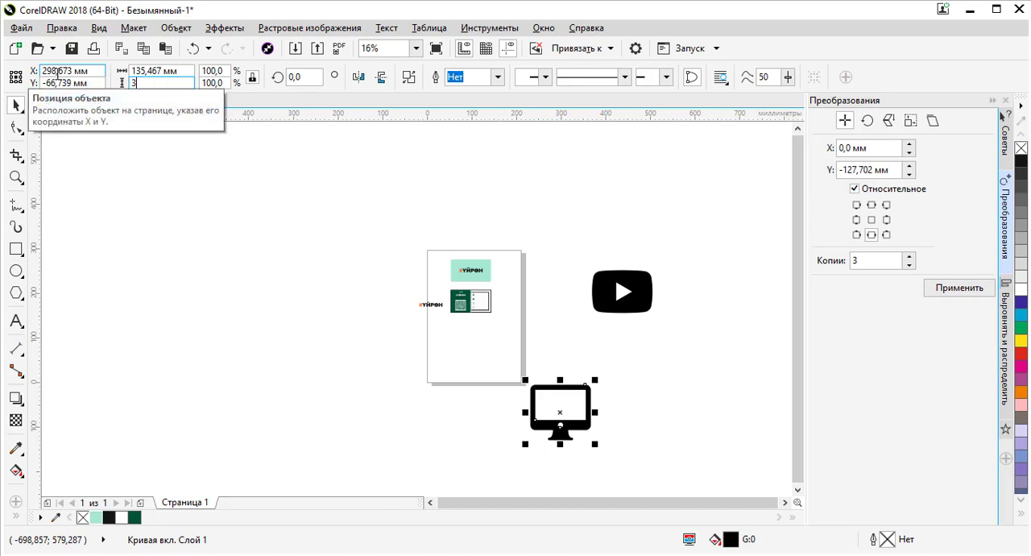
pyautogui.press('Return')
pyautogui.doubleClick(161, 71)
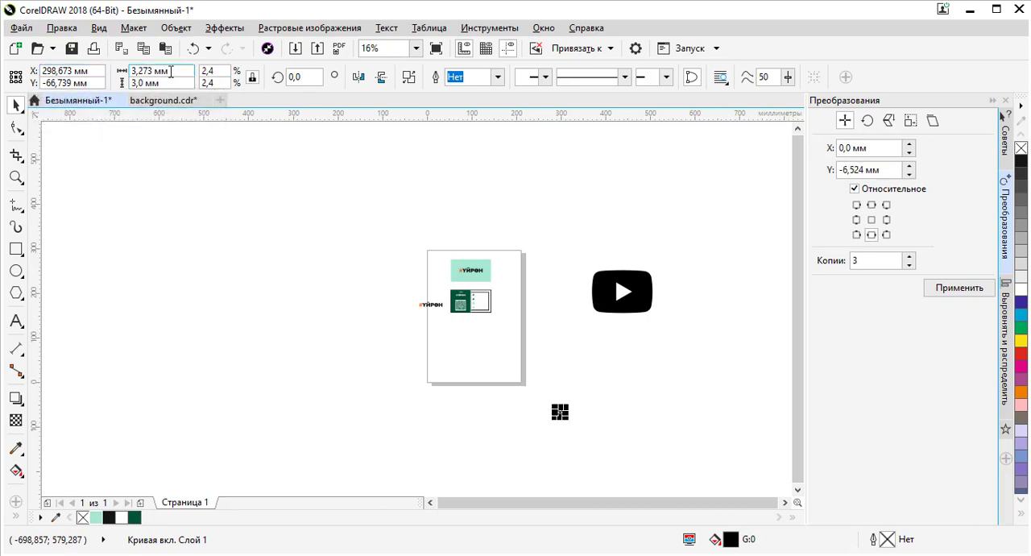
pyautogui.write('3')
pyautogui.press('Return')
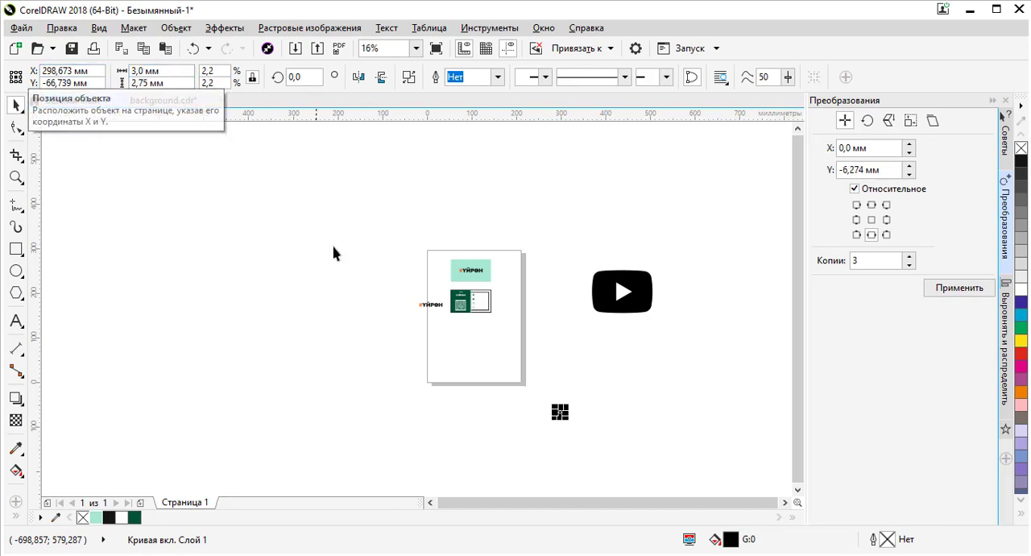
# - Centre the monitor icon on the third tab
pyautogui.scroll(3, 477, 278)
pyautogui.scroll(2, 684, 362)
pyautogui.keyDown('shift'); pyautogui.click(667, 357); pyautogui.keyUp('shift')
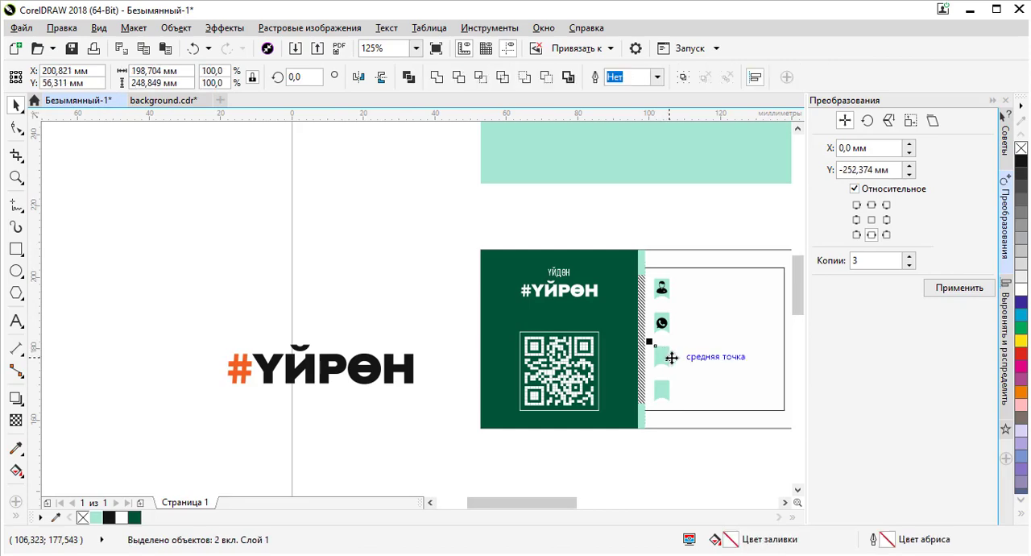
pyautogui.scroll(-2, 610, 272)
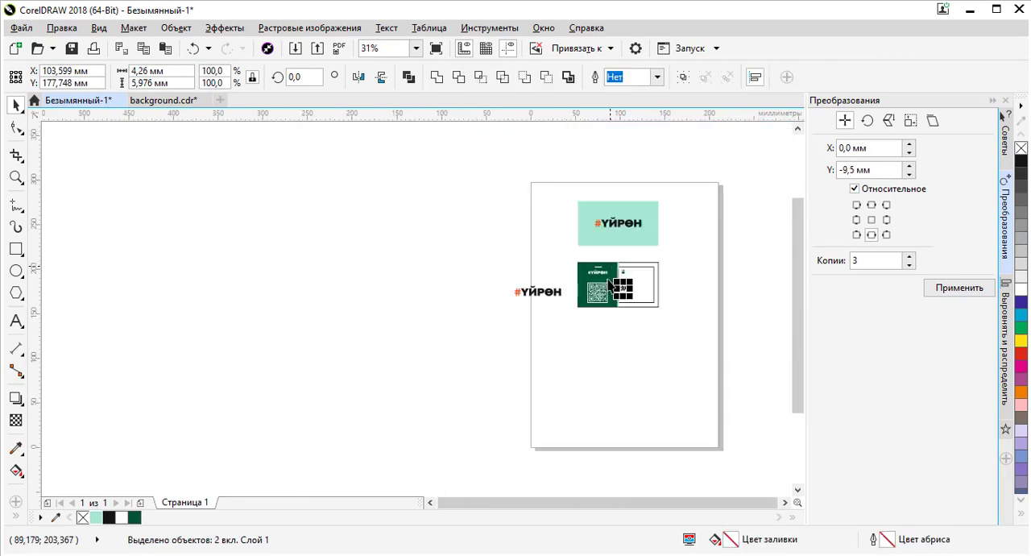
pyautogui.click(452, 372)
# - Resize the YouTube icon beside the page to 3 mm wide
pyautogui.scroll(-1, 452, 372)
pyautogui.click(691, 312)
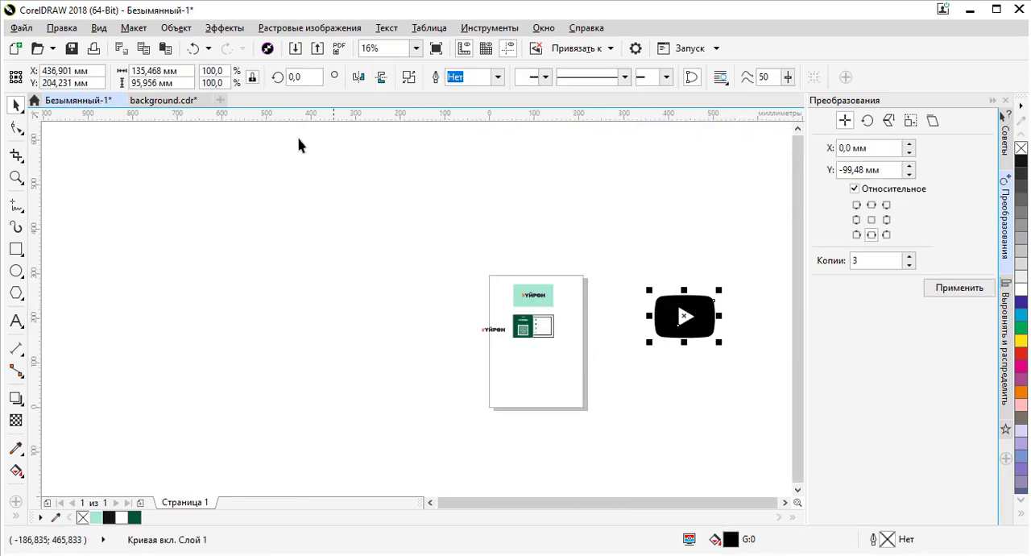
pyautogui.click(179, 68)
pyautogui.write('3')
pyautogui.press('Return')
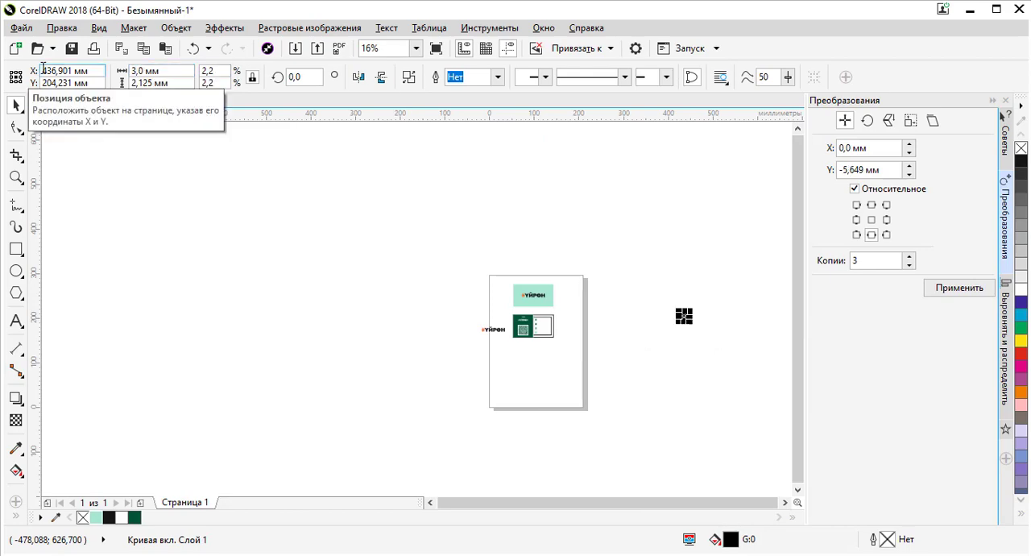
# - Centre the YouTube icon on the fourth tab both horizontally and vertically
pyautogui.scroll(2, 575, 341)
pyautogui.scroll(2, 604, 293)
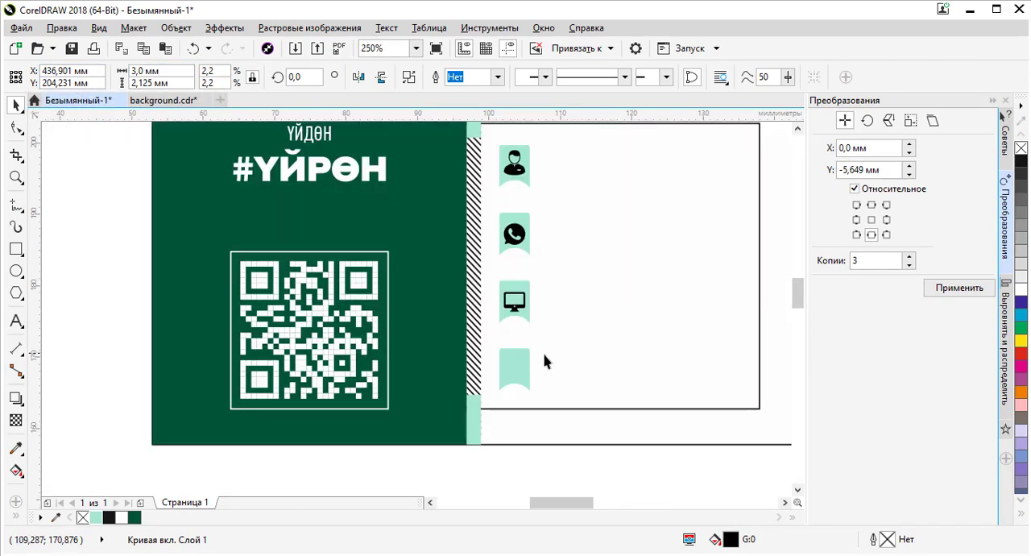
pyautogui.keyDown('shift'); pyautogui.click(517, 360); pyautogui.keyUp('shift')
pyautogui.press('c')
pyautogui.press('e')
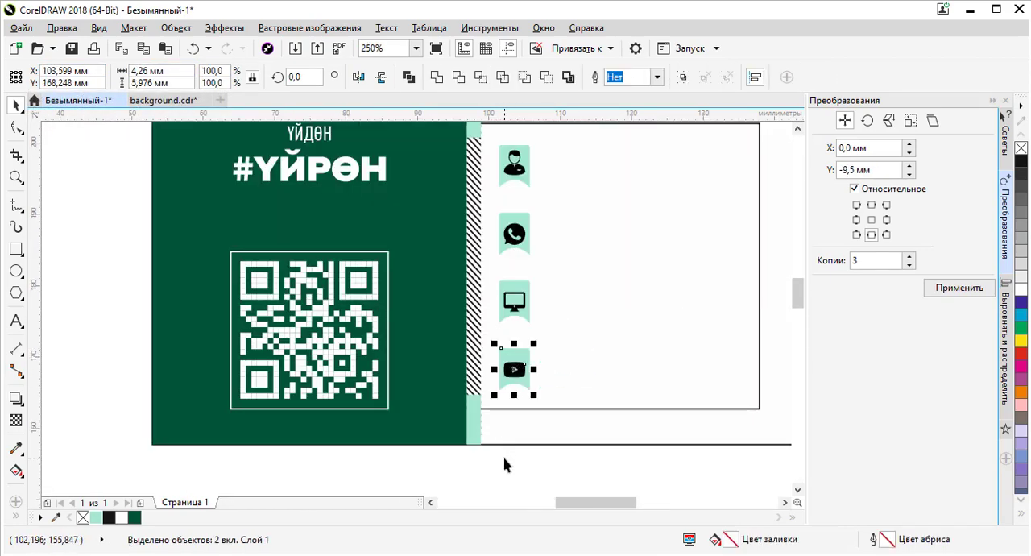
pyautogui.click(505, 466)
# - Select the WhatsApp, monitor and YouTube icons together and move them slightly upward on their tabs
pyautogui.click(520, 315)
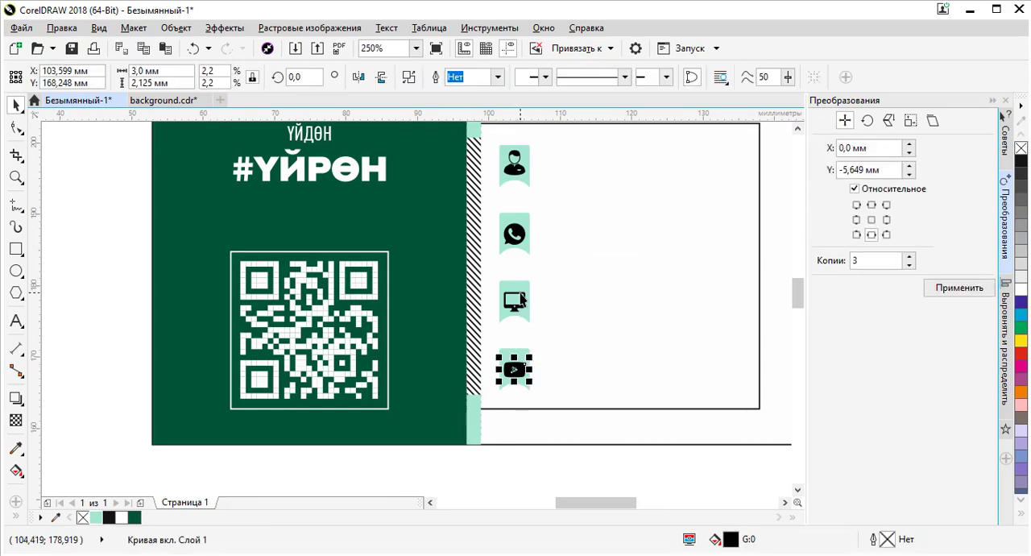
pyautogui.keyDown('shift'); pyautogui.click(524, 286); pyautogui.keyUp('shift')
pyautogui.keyDown('shift'); pyautogui.click(520, 232); pyautogui.keyUp('shift')
pyautogui.scroll(3, 522, 229)
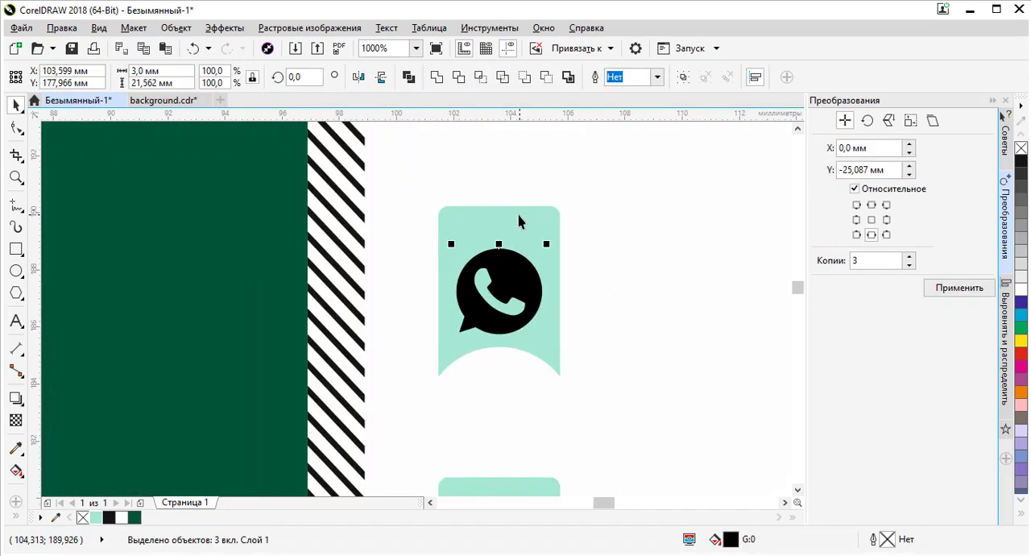
pyautogui.moveTo(508, 258)
pyautogui.mouseDown()
pyautogui.moveTo(506, 234)
pyautogui.moveTo(506, 247)
pyautogui.mouseUp()
pyautogui.scroll(-4, 506, 247)
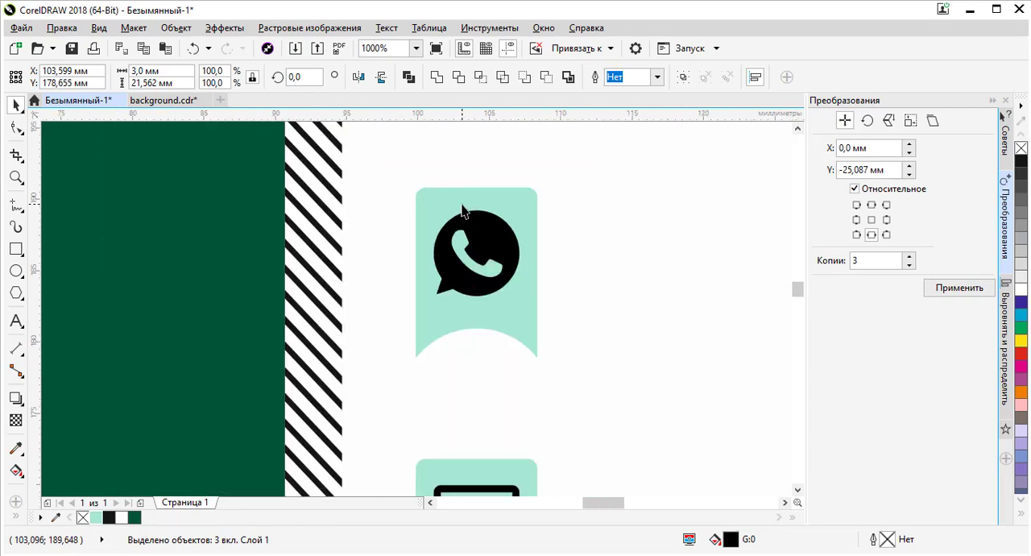
pyautogui.scroll(-2, 464, 213)
pyautogui.scroll(-2, 472, 277)
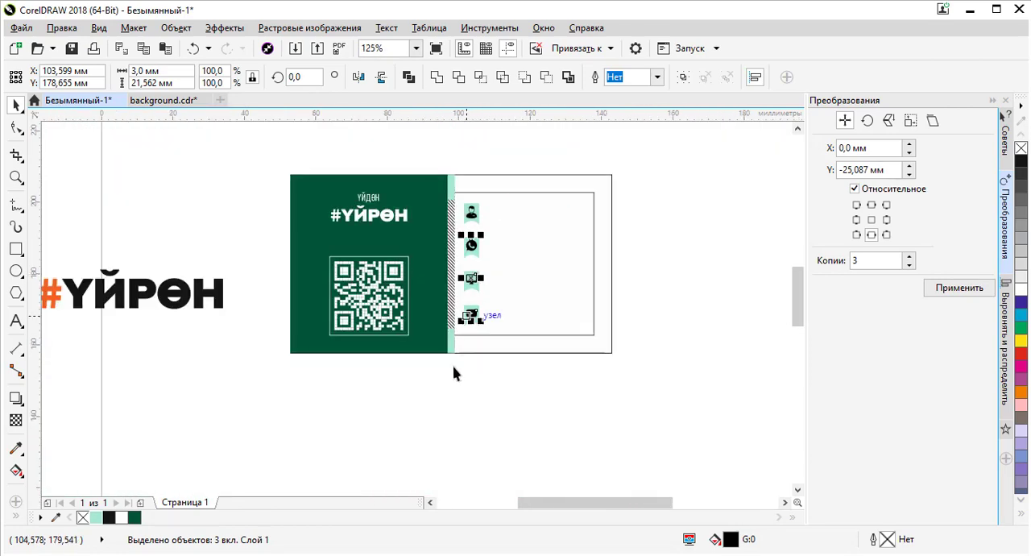
# - Duplicate a small mint rectangle onto the white side of the card
pyautogui.click(467, 404)
pyautogui.scroll(6, 484, 214)
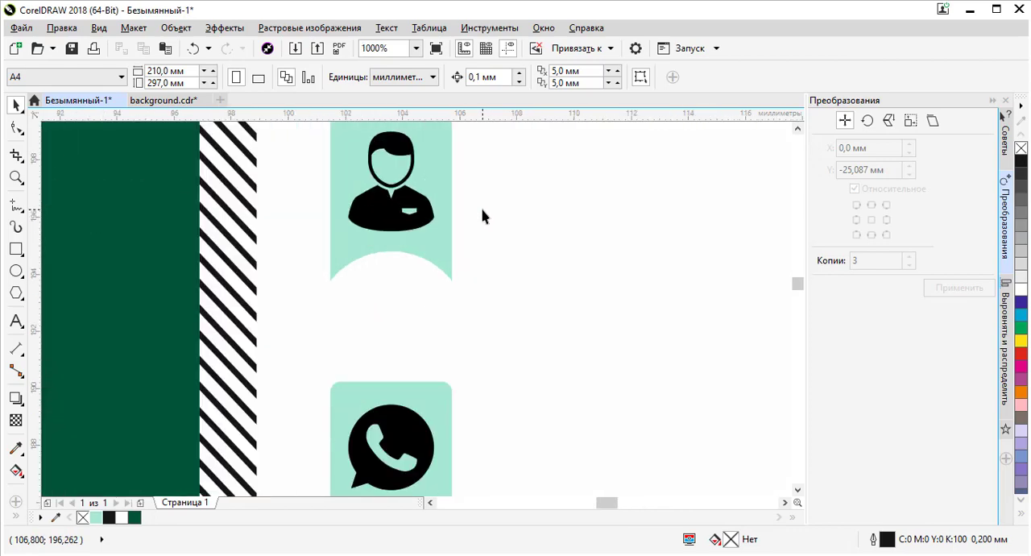
pyautogui.scroll(-6, 482, 216)
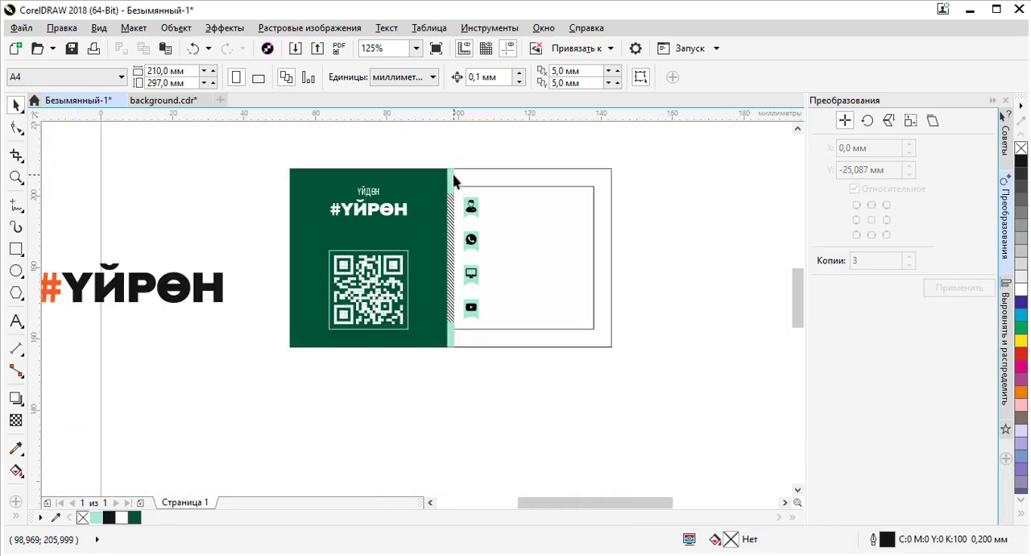
pyautogui.click(454, 176)
pyautogui.moveTo(453, 175); pyautogui.dragTo(542, 185)
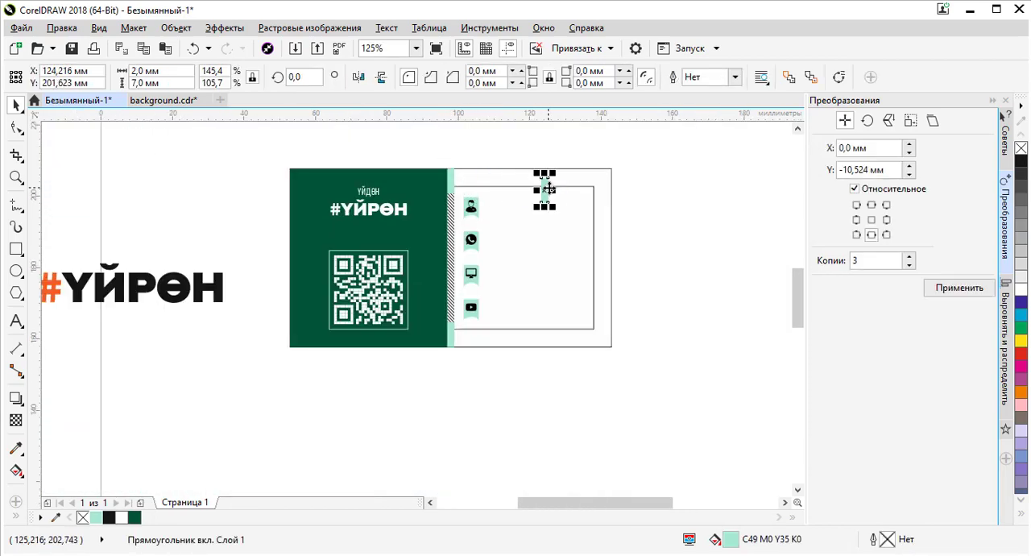
# - Resize the mint rectangle to 0.5 mm wide and 8 mm high and rotate it 90°
pyautogui.scroll(1, 541, 185)
pyautogui.click(149, 71)
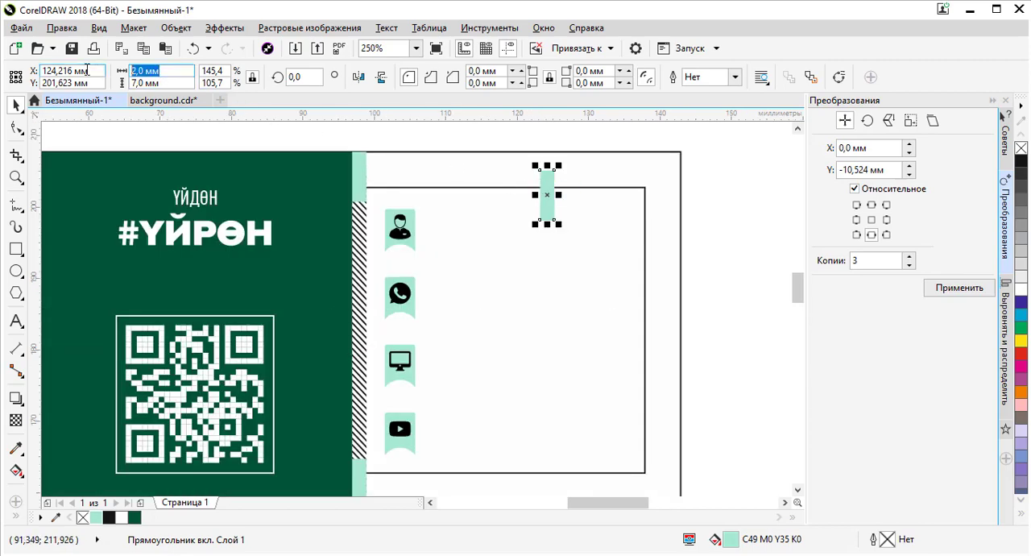
pyautogui.write('1')
pyautogui.press('Return')
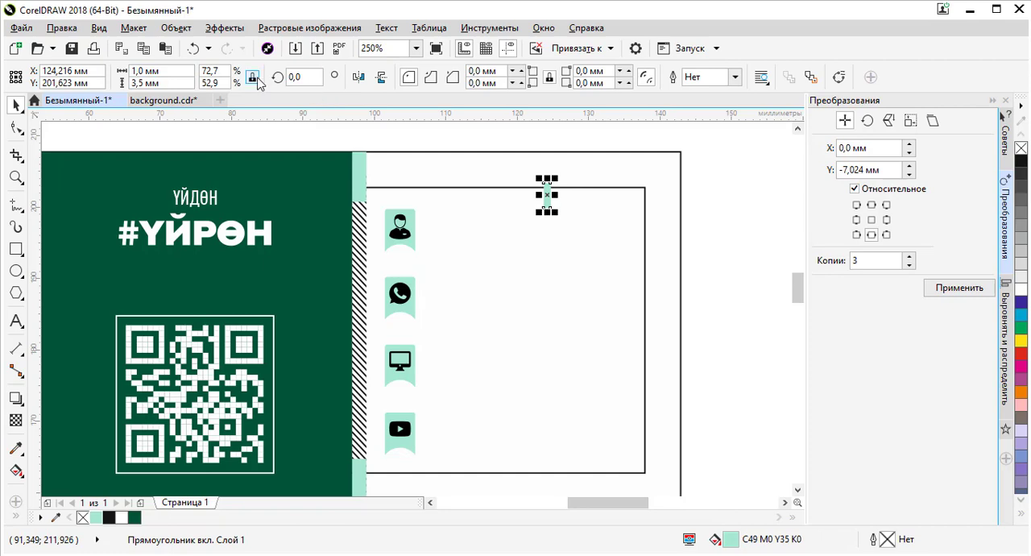
pyautogui.click(170, 83)
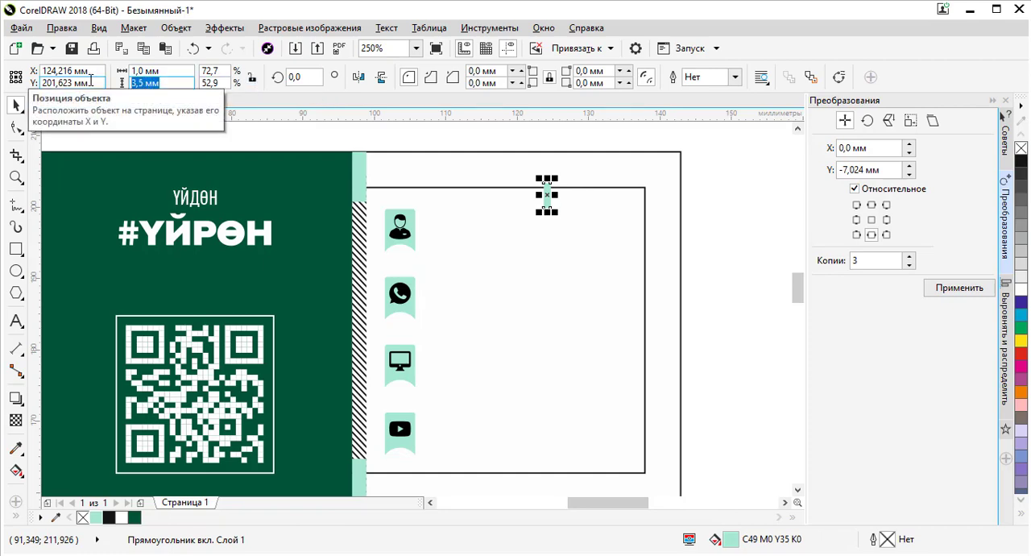
pyautogui.press('Return')
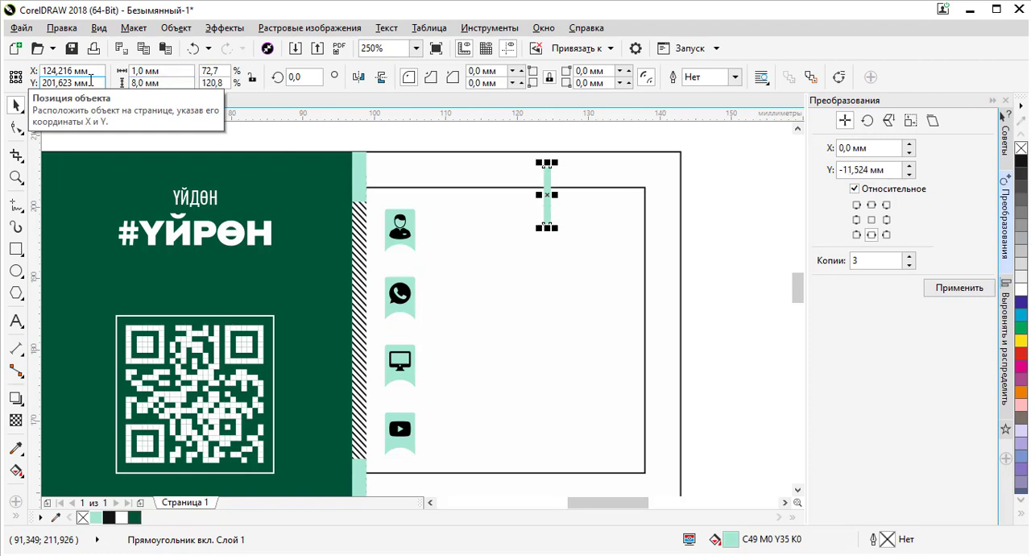
pyautogui.moveTo(164, 71); pyautogui.dragTo(103, 74)
pyautogui.write('0,5')
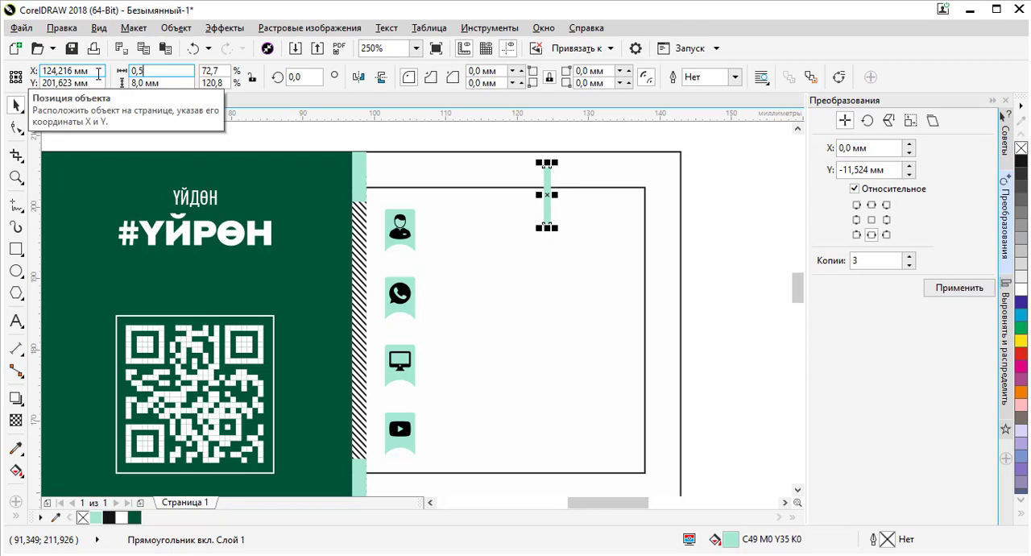
pyautogui.press('Return')
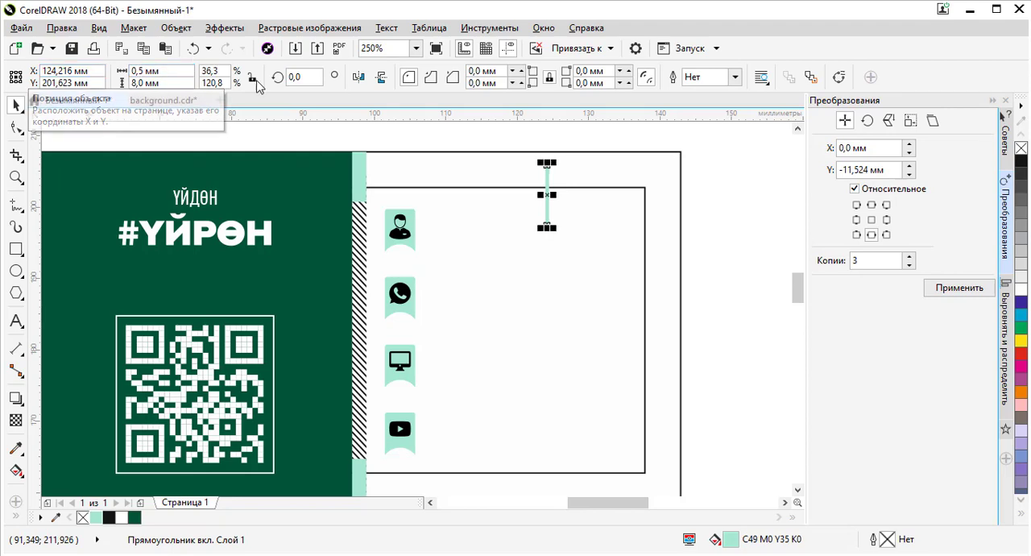
pyautogui.write('90')
pyautogui.press('Return')
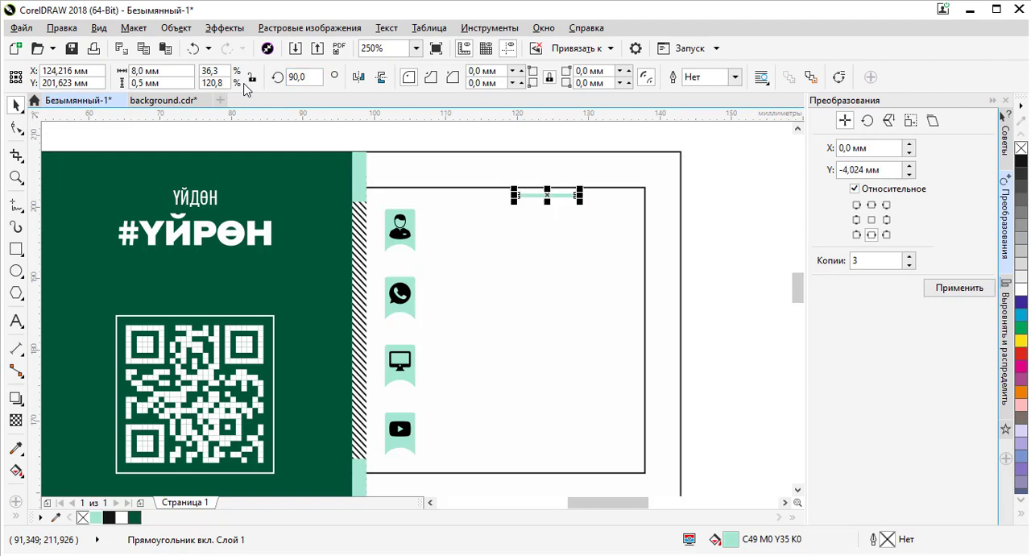
# - Move the thin line under the person icon tab and left-align it with that tab
pyautogui.moveTo(536, 195); pyautogui.dragTo(409, 269)
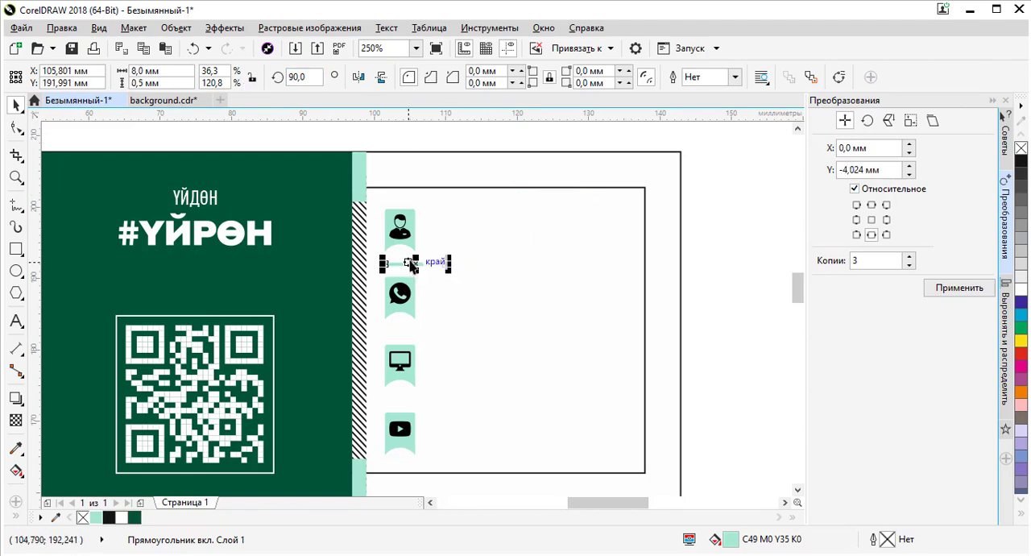
pyautogui.keyDown('shift'); pyautogui.click(412, 242); pyautogui.keyUp('shift')
pyautogui.press('c')
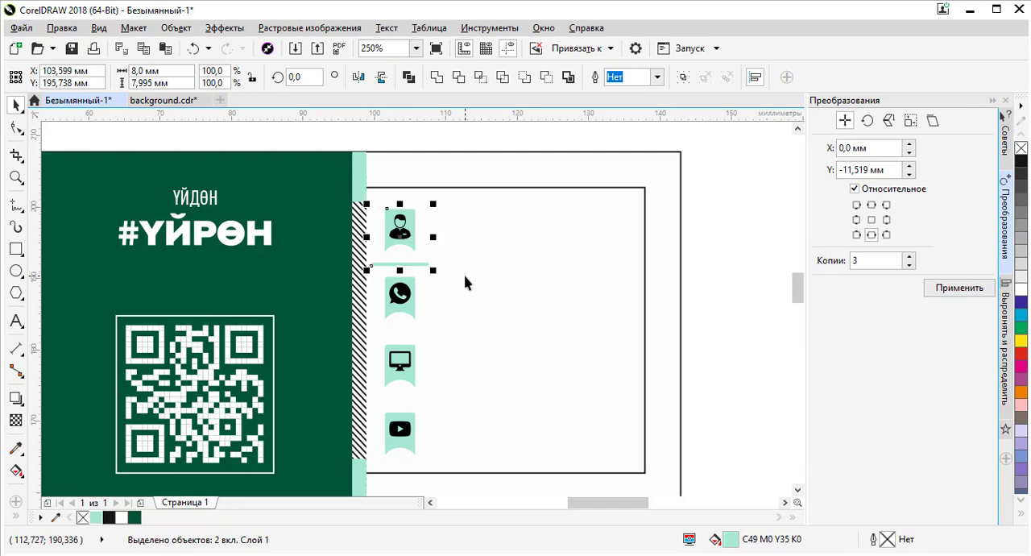
pyautogui.press('l')
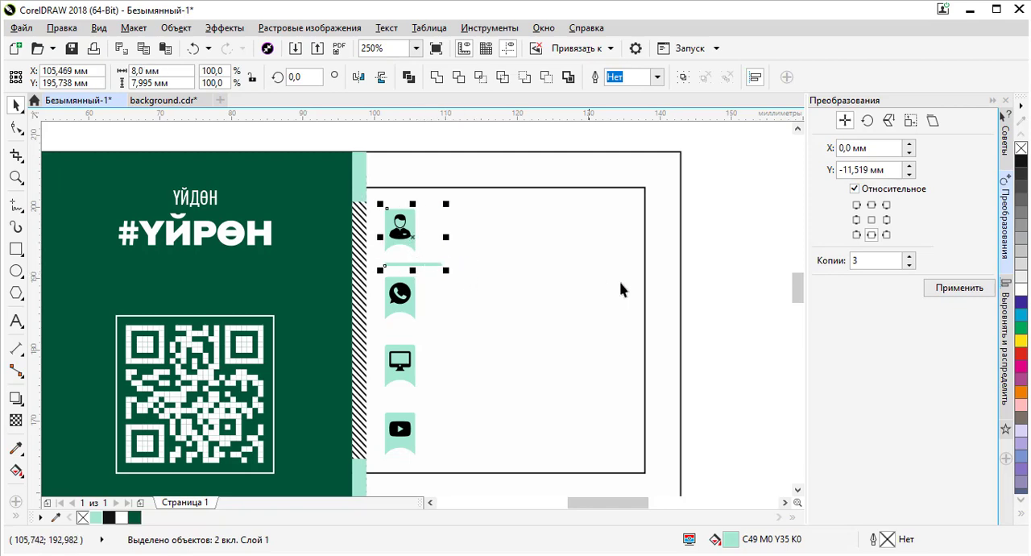
pyautogui.press('Escape')
pyautogui.hotkey('alt', 'Tab')
pyautogui.hotkey('alt', 'Tab')
pyautogui.hotkey('alt', 'Tab')
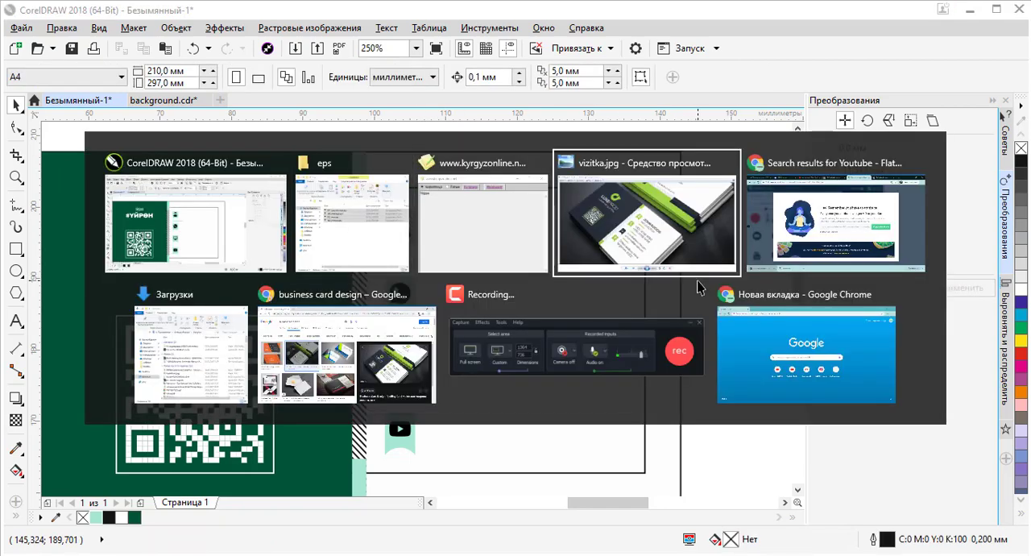
pyautogui.hotkey('alt', 'Tab')
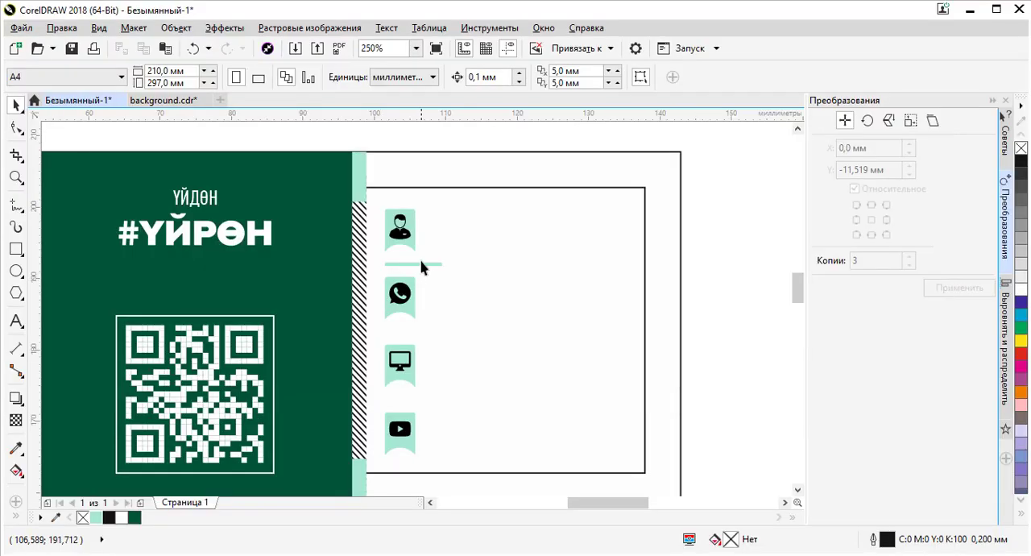
# - Move the thin line to the right of the person icon tab
pyautogui.scroll(4, 423, 270)
pyautogui.moveTo(407, 279); pyautogui.dragTo(553, 279)
pyautogui.scroll(-3, 513, 256)
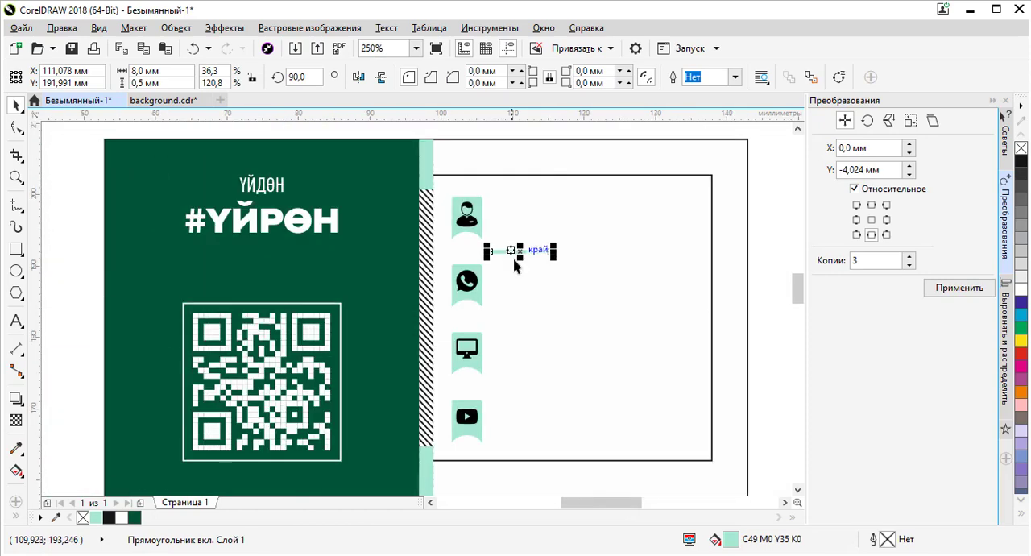
pyautogui.scroll(3, 515, 254)
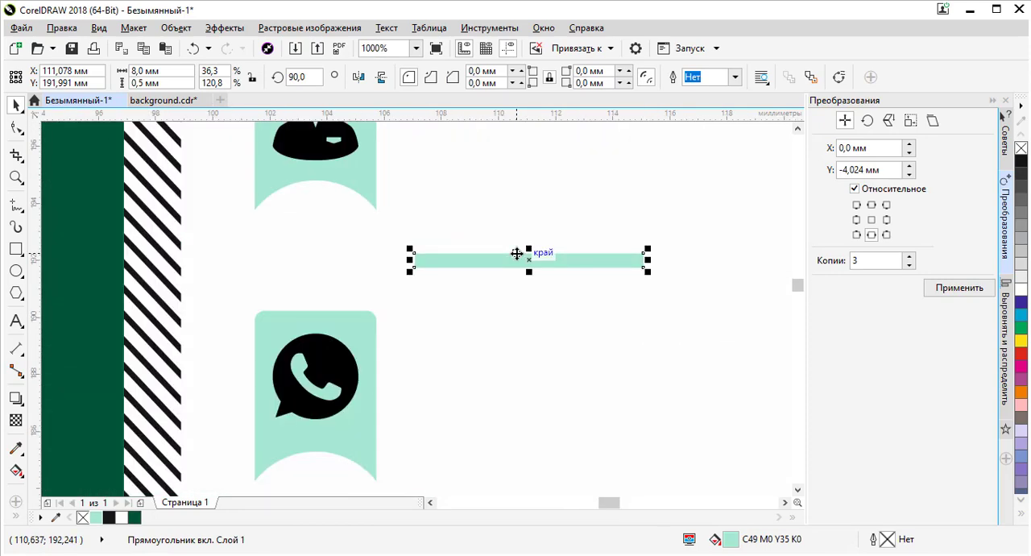
pyautogui.scroll(-3, 506, 237)
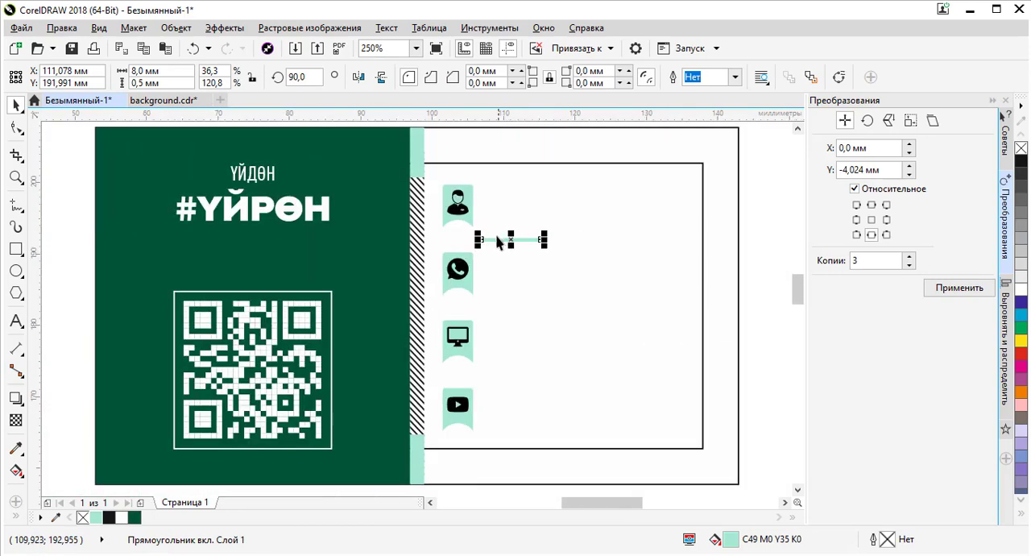
pyautogui.scroll(2, 494, 238)
pyautogui.scroll(-2, 493, 237)
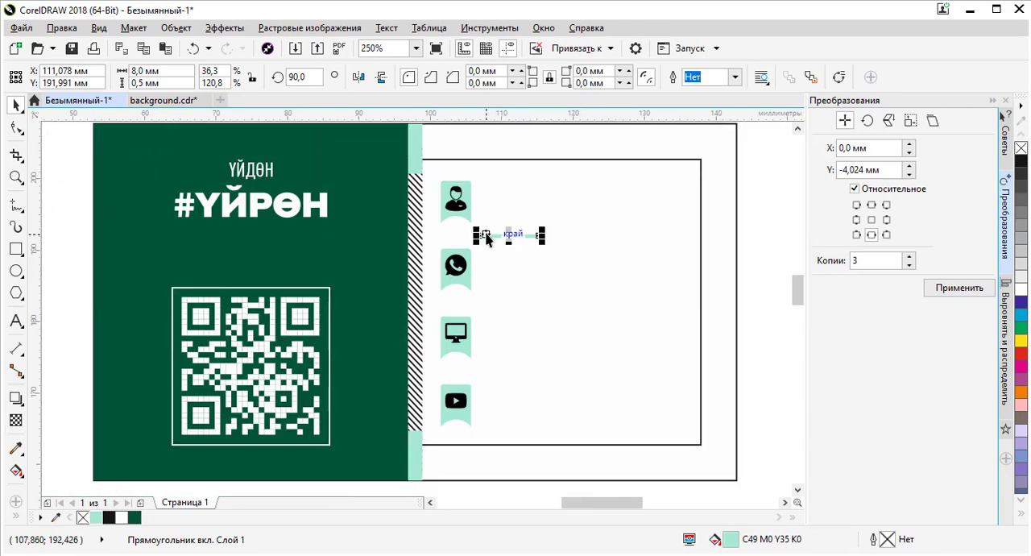
pyautogui.scroll(2, 483, 233)
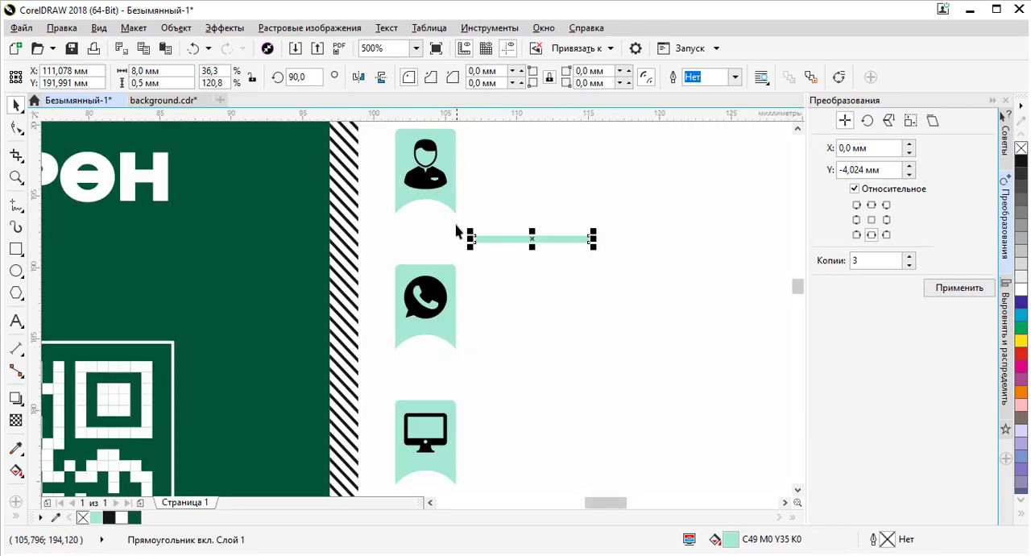
# - Draw a small spacer rectangle about 2.7 by 3.5 mm and place it between the WhatsApp and monitor tabs
pyautogui.click(16, 249)
pyautogui.moveTo(456, 214); pyautogui.dragTo(417, 265)
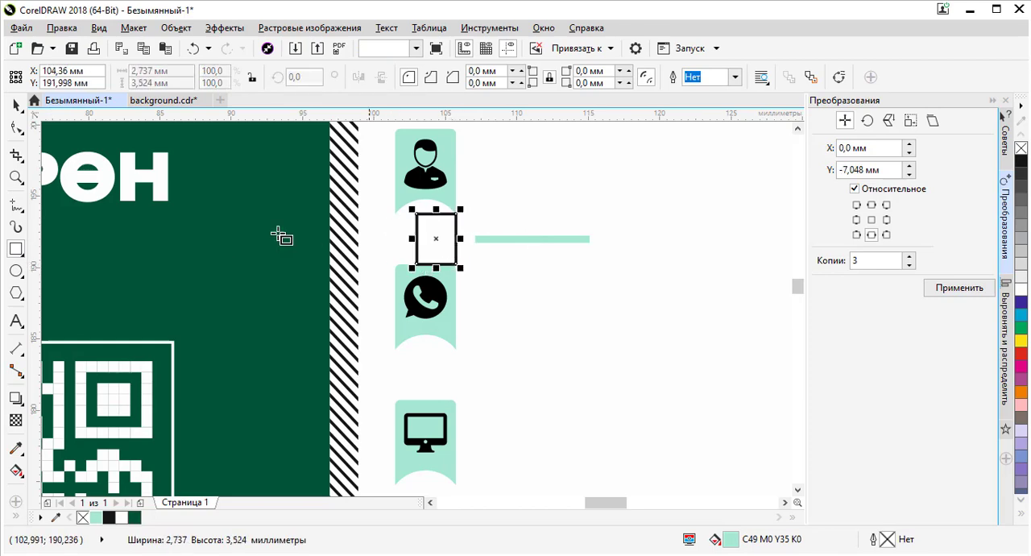
pyautogui.click(16, 105)
pyautogui.click(520, 240)
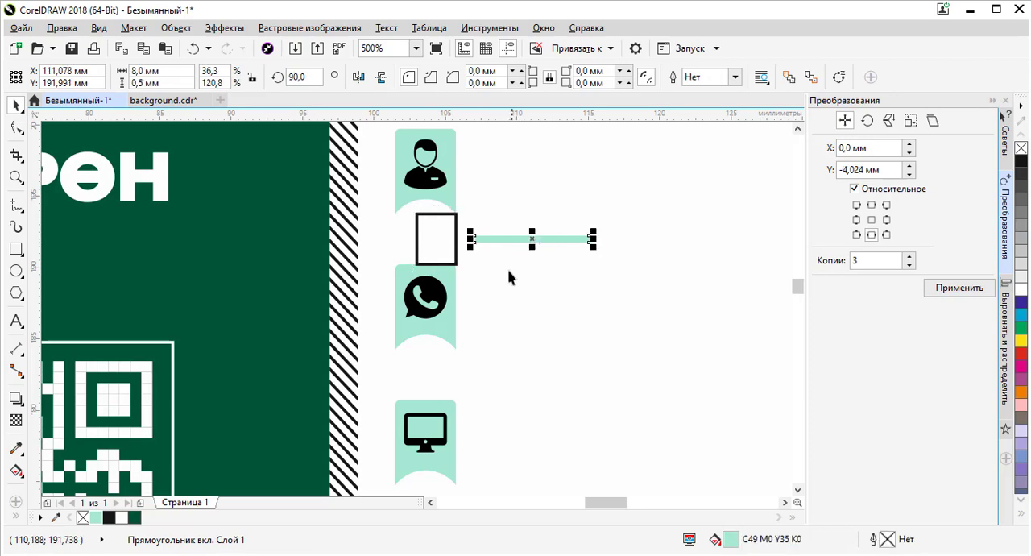
pyautogui.scroll(2, 463, 242)
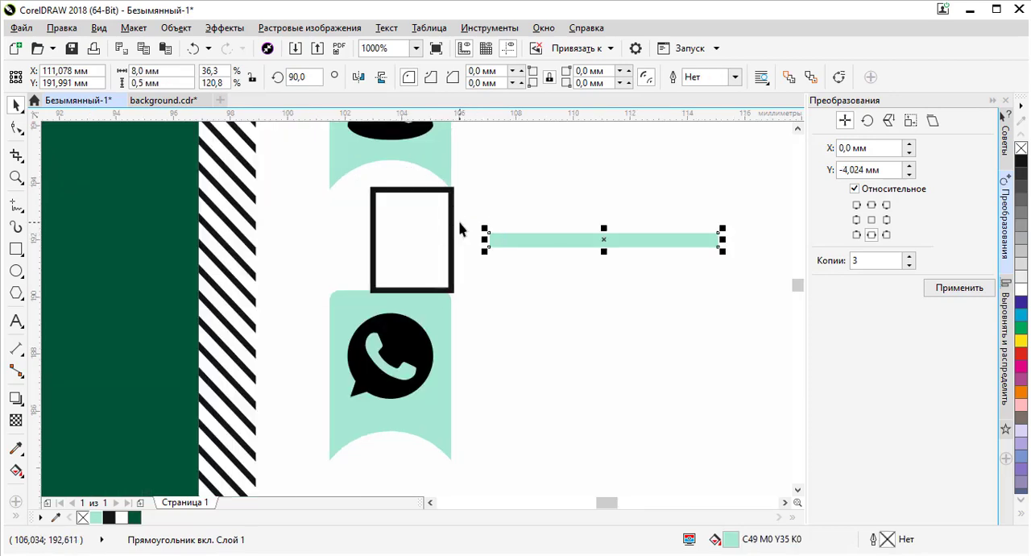
pyautogui.keyDown('shift'); pyautogui.click(453, 230); pyautogui.keyUp('shift')
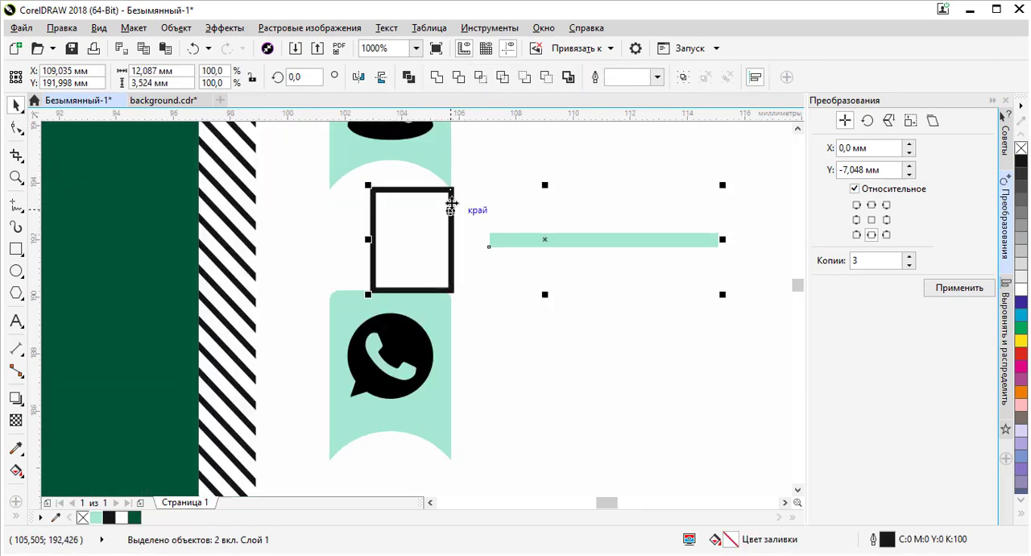
pyautogui.scroll(-2, 451, 202)
pyautogui.click(453, 222)
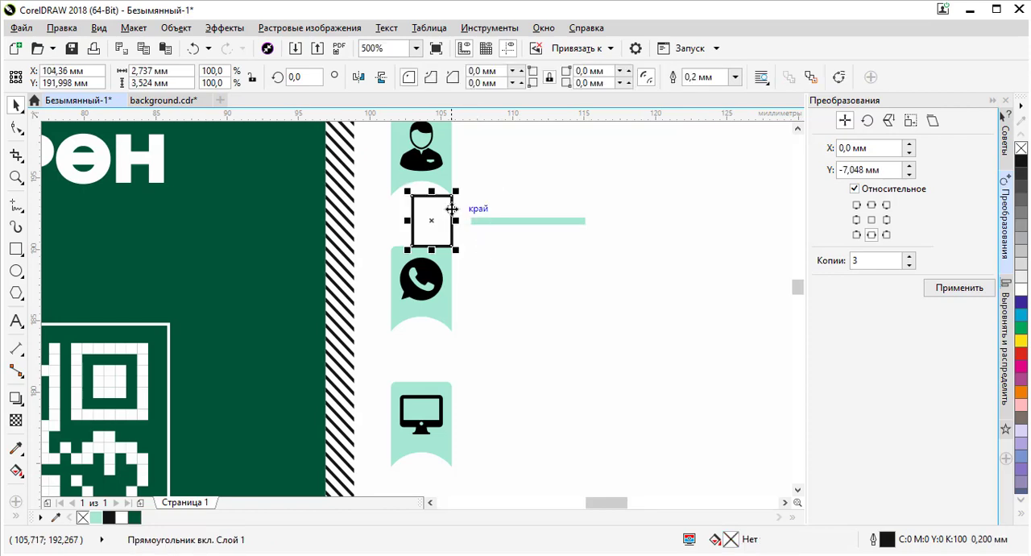
pyautogui.moveTo(452, 197); pyautogui.dragTo(445, 330)
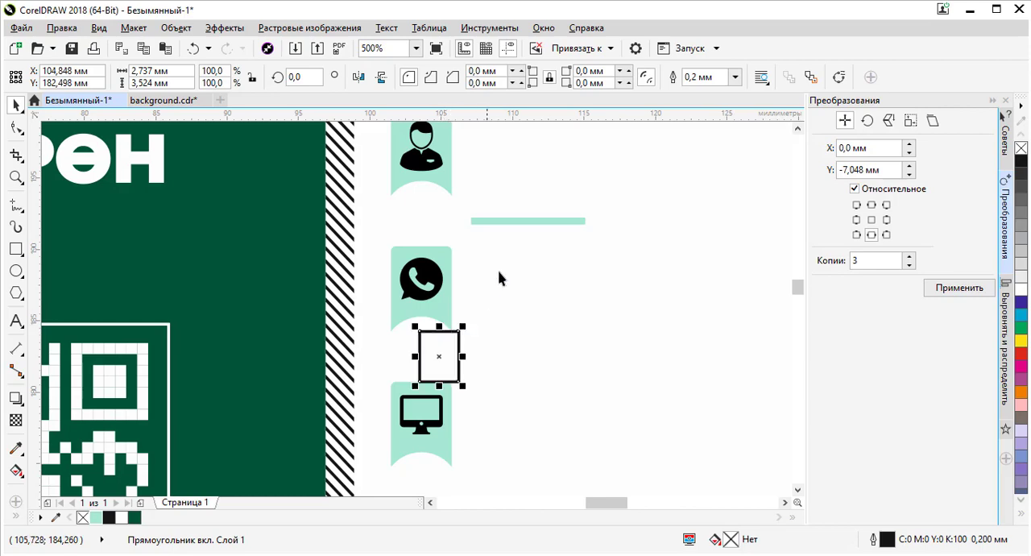
# - Align the thin line's vertical centre with the spacer rectangle
pyautogui.click(536, 219)
pyautogui.keyDown('shift'); pyautogui.click(428, 354); pyautogui.keyUp('shift')
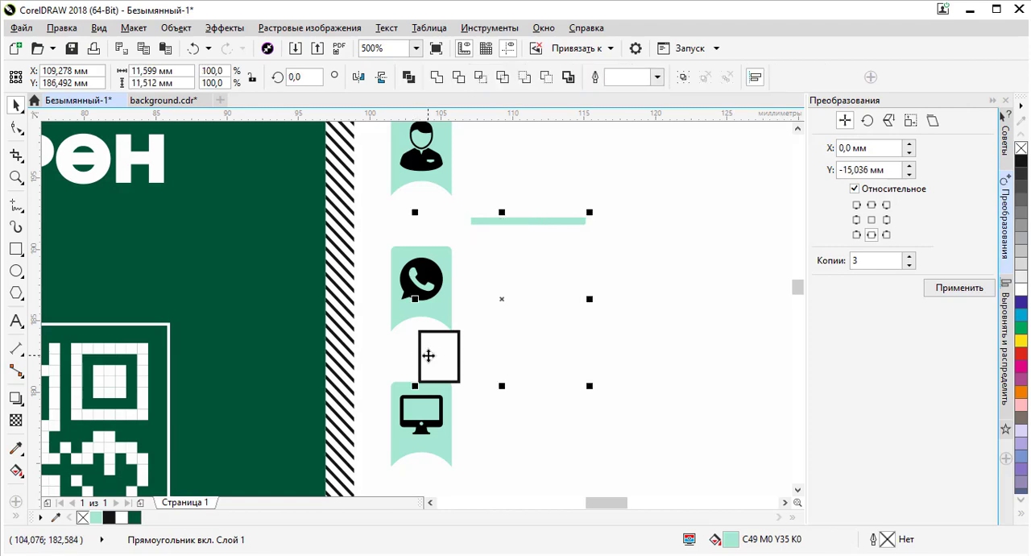
pyautogui.press('e')
pyautogui.scroll(-2, 607, 302)
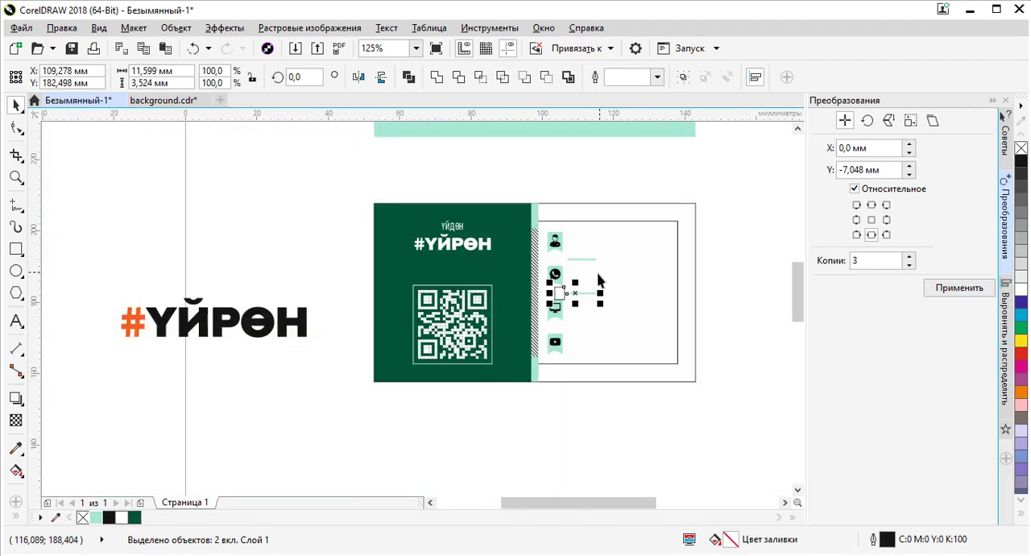
pyautogui.scroll(2, 589, 316)
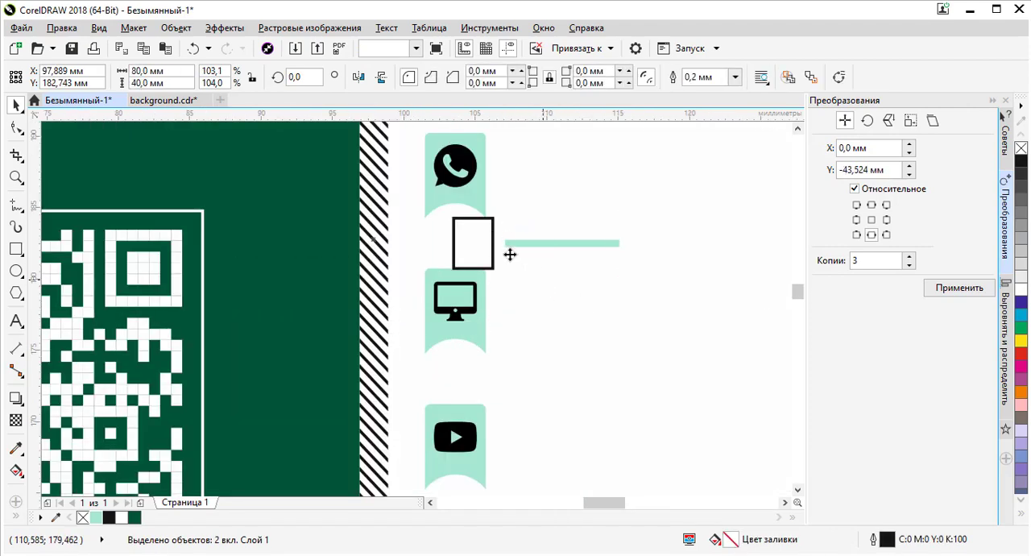
pyautogui.click(493, 238)
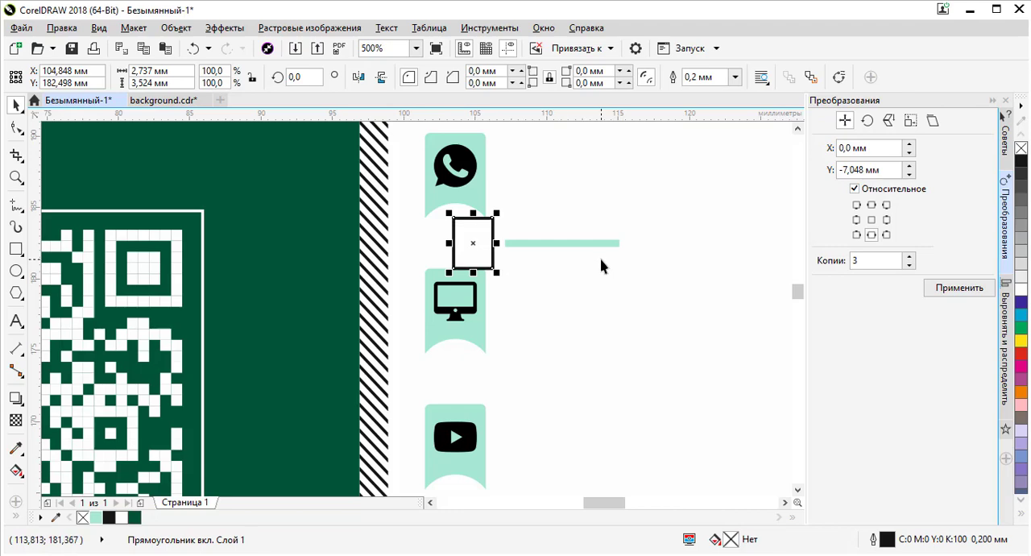
pyautogui.moveTo(489, 226); pyautogui.dragTo(539, 335)
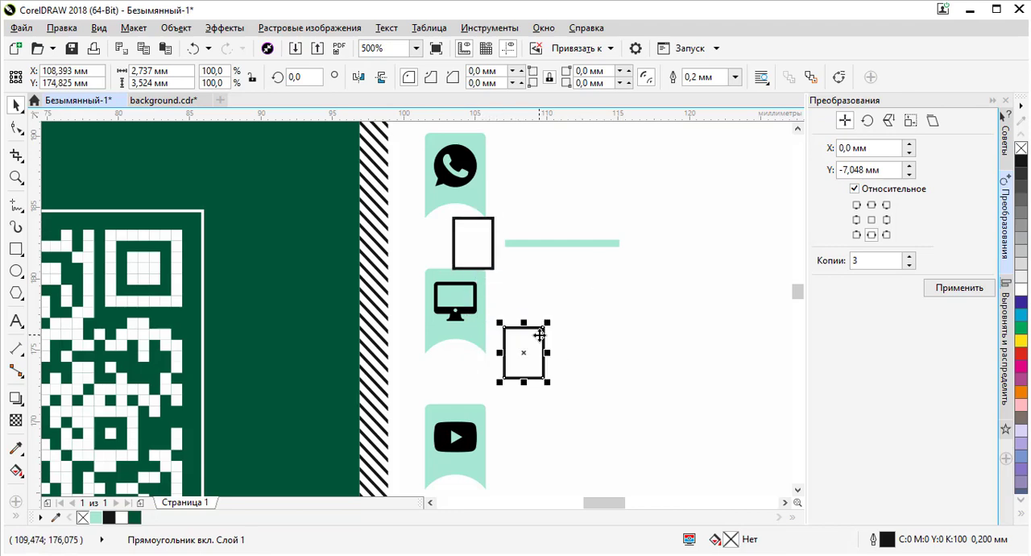
pyautogui.press('Delete')
pyautogui.click(481, 243)
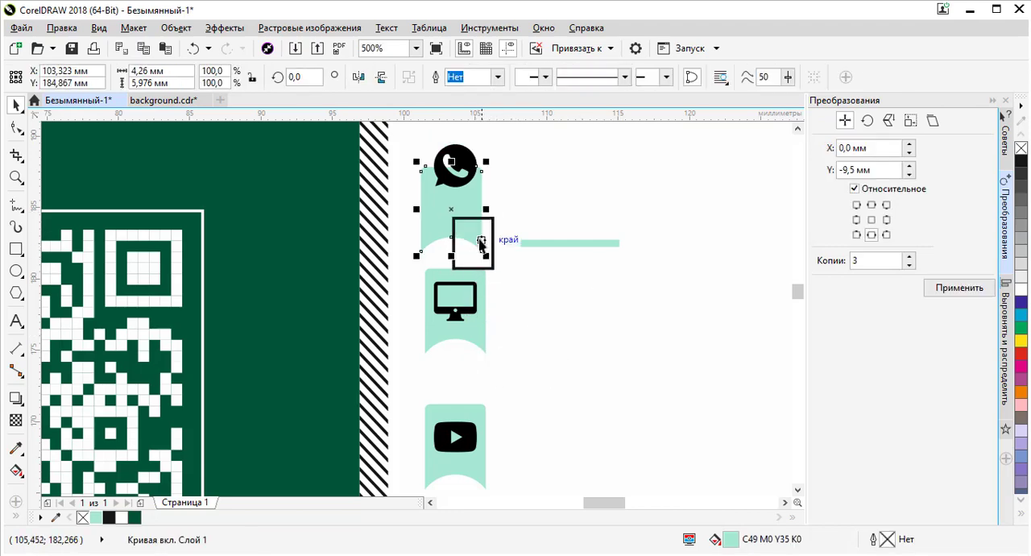
pyautogui.hotkey('shift', 's')
pyautogui.hotkey('ctrl', 'z')
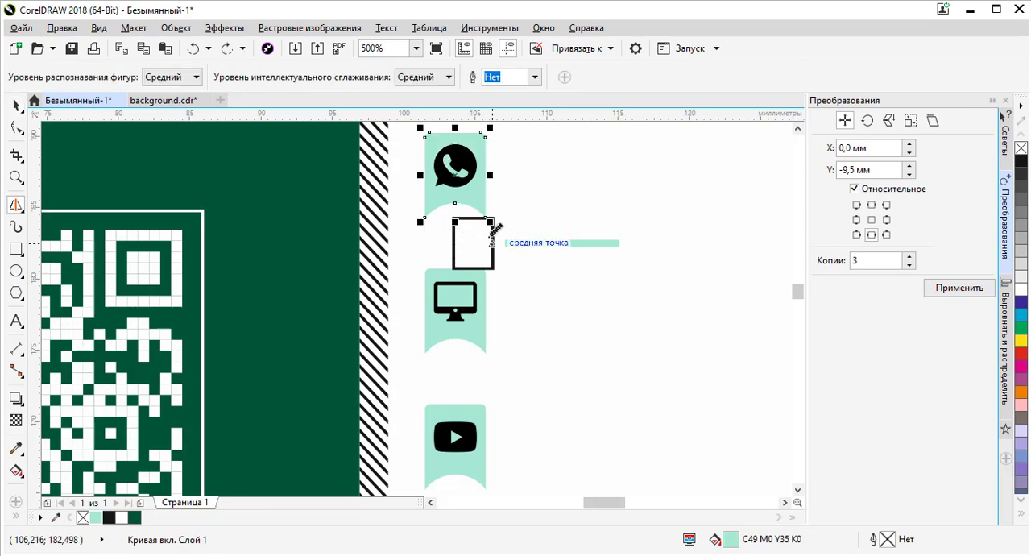
pyautogui.click(17, 104)
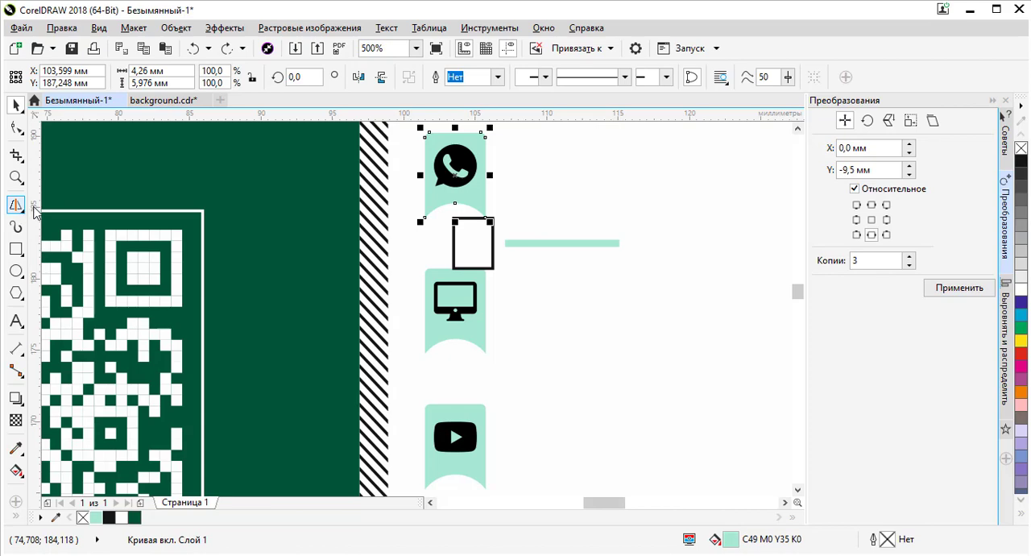
pyautogui.doubleClick(21, 211)
pyautogui.click(845, 64)
# - Move the spacer rectangle down between the monitor and YouTube tabs
pyautogui.click(493, 239)
pyautogui.moveTo(493, 239); pyautogui.dragTo(491, 379)
pyautogui.click(573, 242)
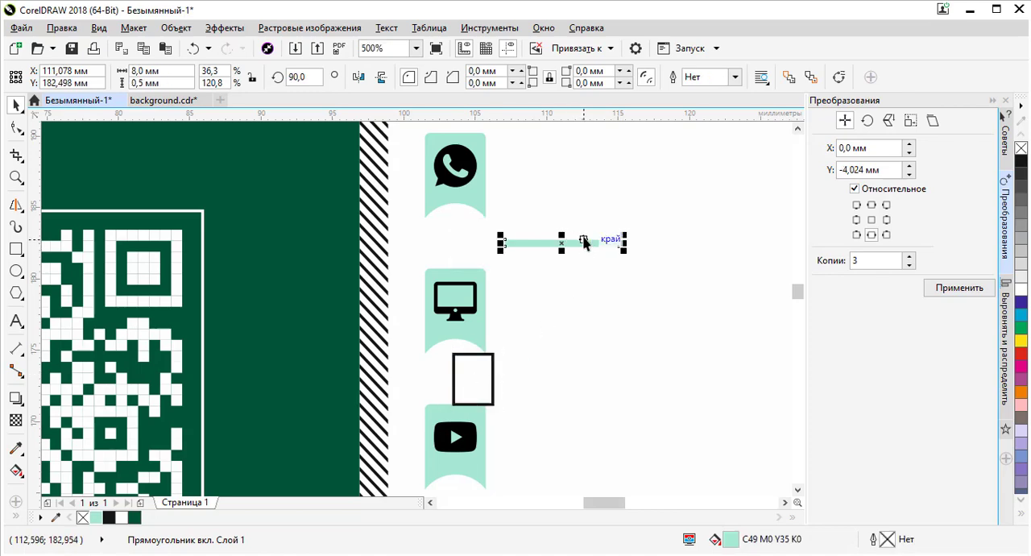
# - Align the third divider line with the spacer rectangle between the monitor and YouTube tabs
pyautogui.keyDown('shift'); pyautogui.click(487, 387); pyautogui.keyUp('shift')
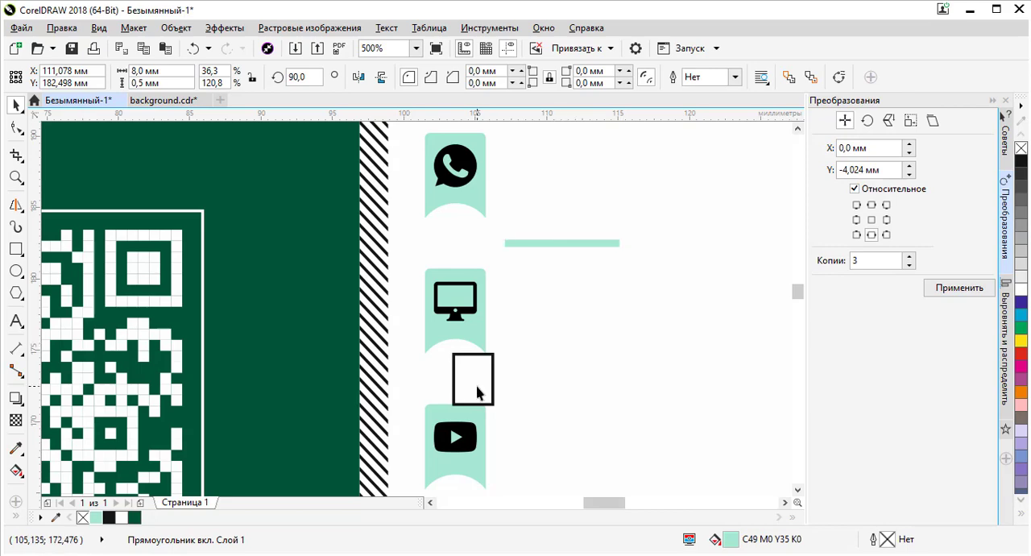
pyautogui.press('e')
pyautogui.scroll(-1, 645, 282)
pyautogui.scroll(-1, 640, 314)
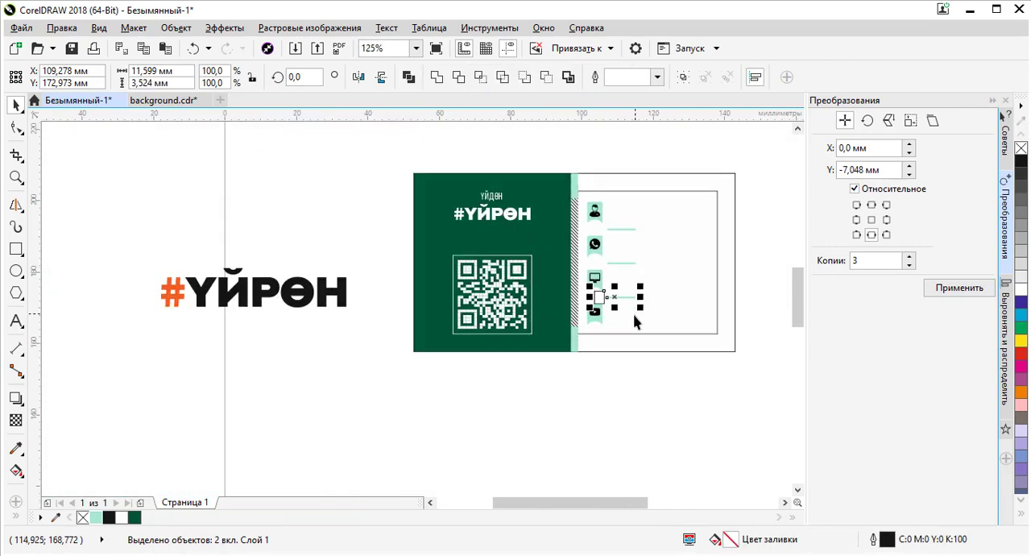
pyautogui.scroll(2, 597, 330)
pyautogui.scroll(-2, 539, 349)
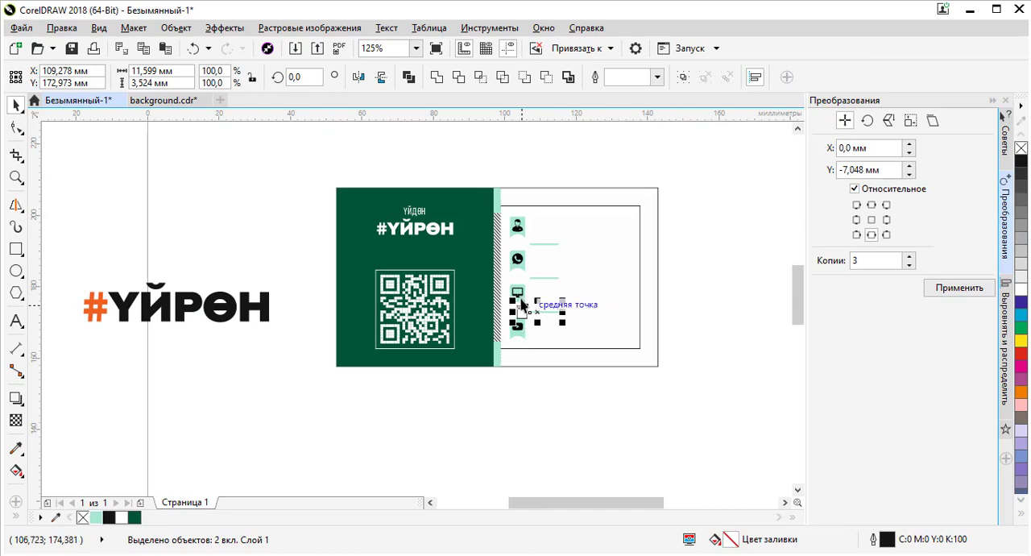
# - Delete the spacer rectangle
pyautogui.click(714, 311)
pyautogui.scroll(2, 546, 226)
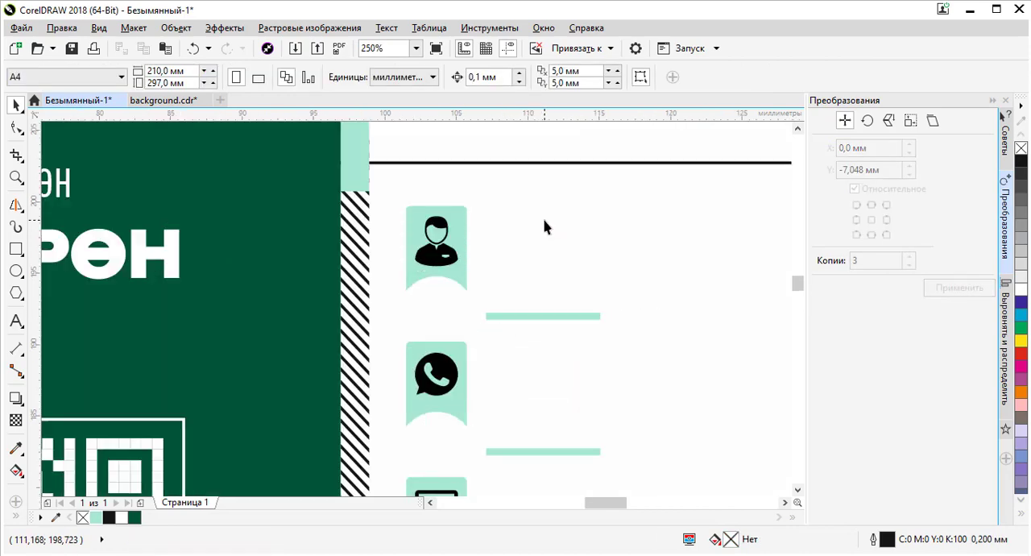
pyautogui.scroll(-1, 538, 227)
pyautogui.scroll(-1, 495, 269)
pyautogui.click(471, 298)
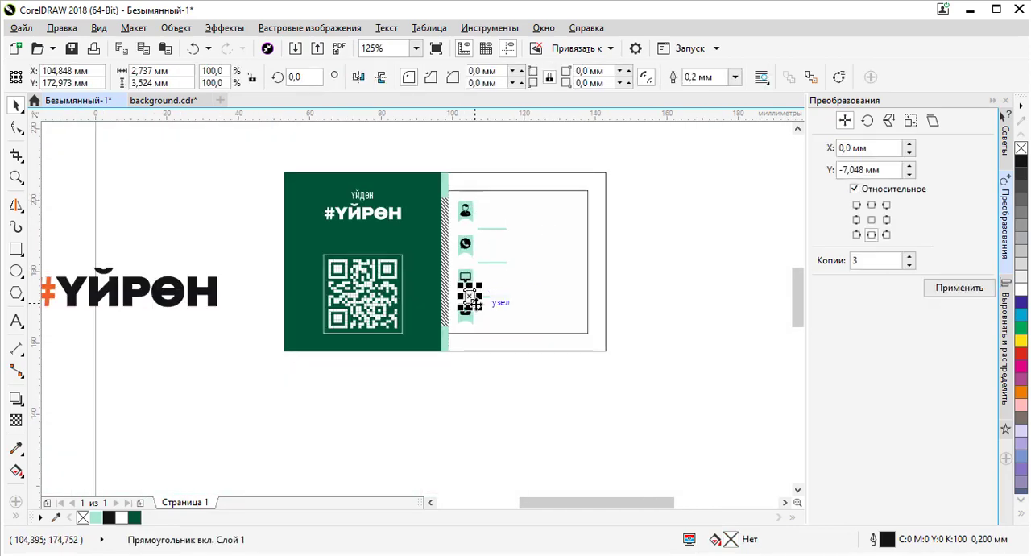
pyautogui.press('Escape')
# - Copy the ҮЙДӨН caption onto the white side beside the person icon and fill the copy black
pyautogui.scroll(2, 494, 228)
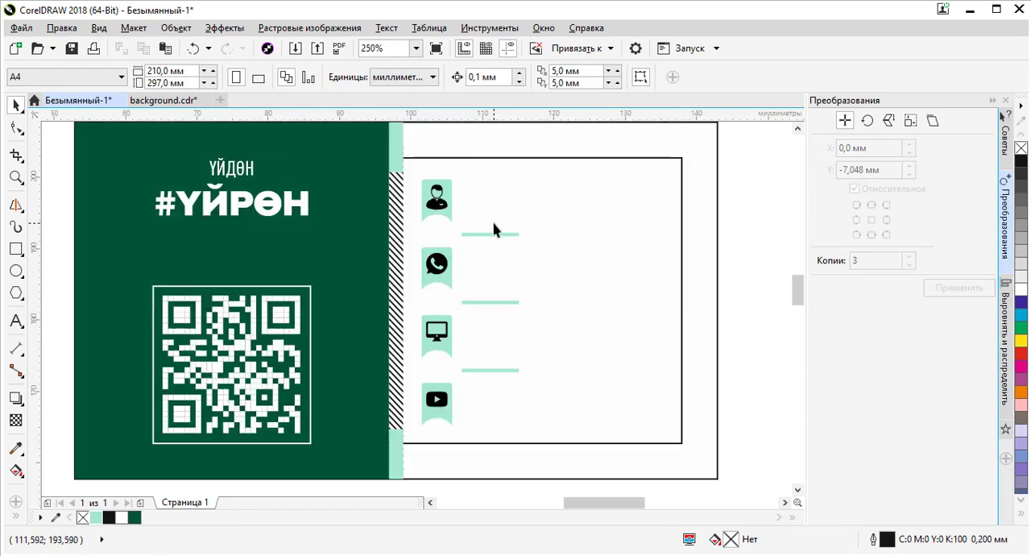
pyautogui.scroll(-2, 484, 237)
pyautogui.scroll(1, 493, 217)
pyautogui.scroll(2, 494, 217)
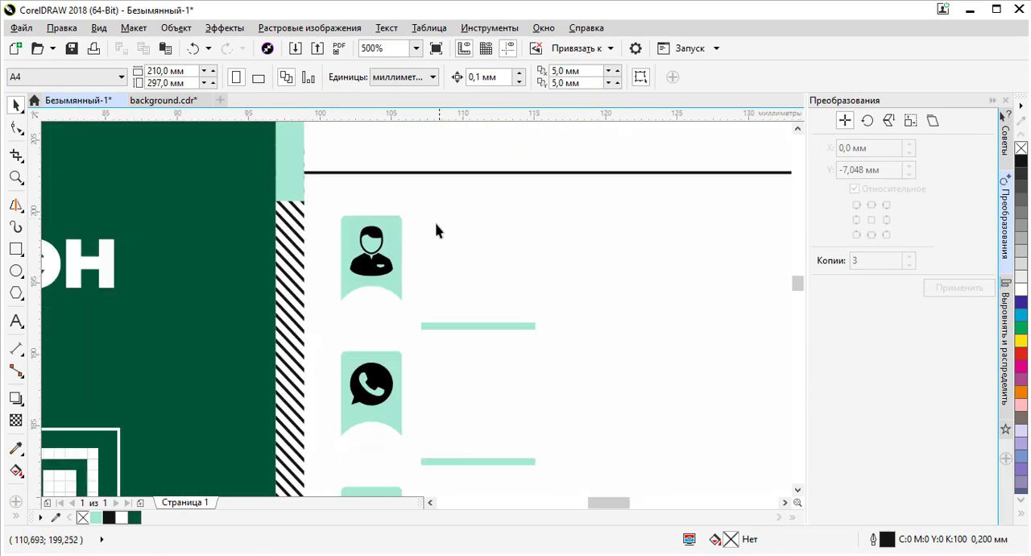
pyautogui.scroll(-2, 298, 250)
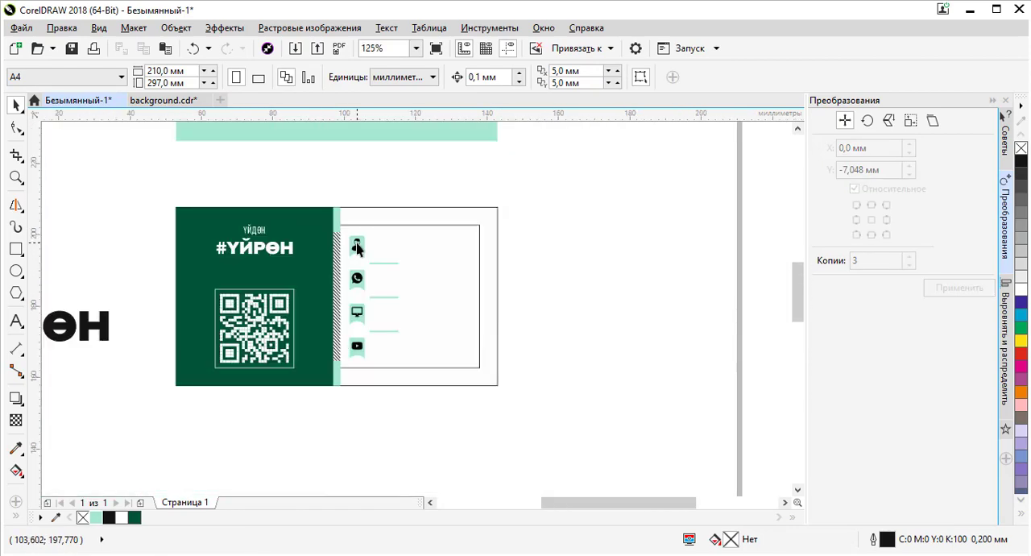
pyautogui.scroll(1, 278, 231)
pyautogui.click(248, 227)
pyautogui.moveTo(249, 228); pyautogui.dragTo(562, 258)
pyautogui.rightClick(562, 259)
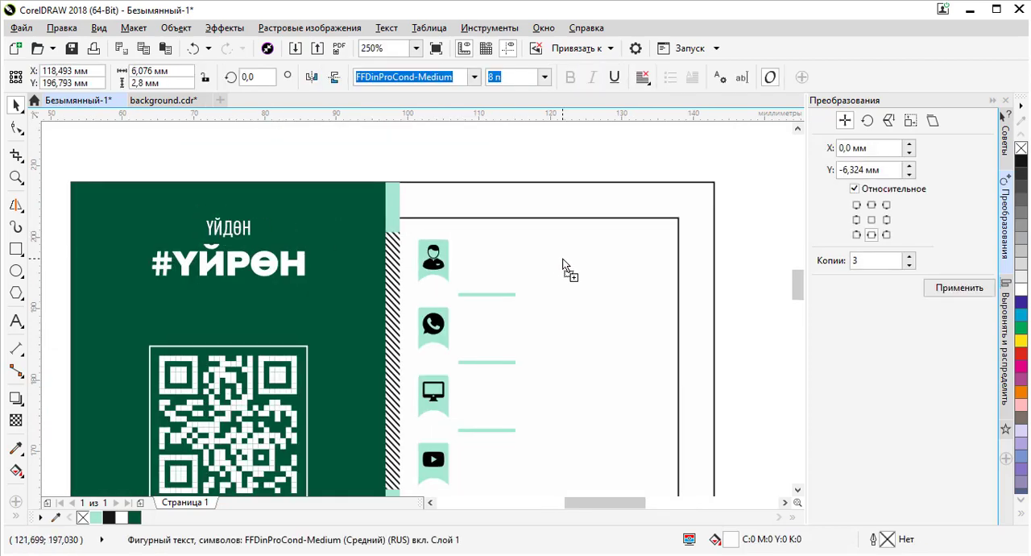
pyautogui.click(1021, 161)
pyautogui.click(526, 163)
# - Examine the contact icon tabs by selecting them individually and together
pyautogui.scroll(1, 531, 161)
pyautogui.scroll(1, 527, 232)
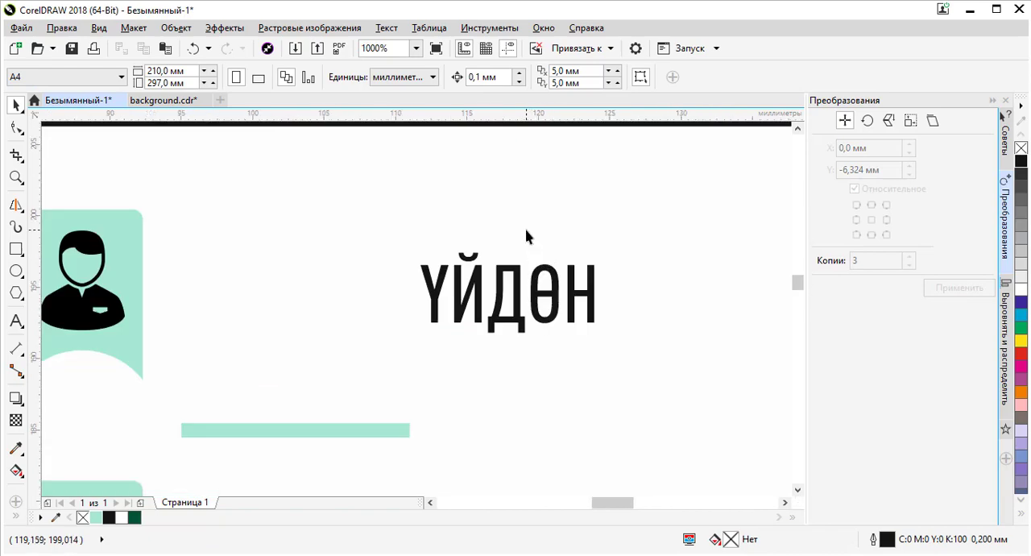
pyautogui.scroll(-1, 500, 233)
pyautogui.click(314, 271)
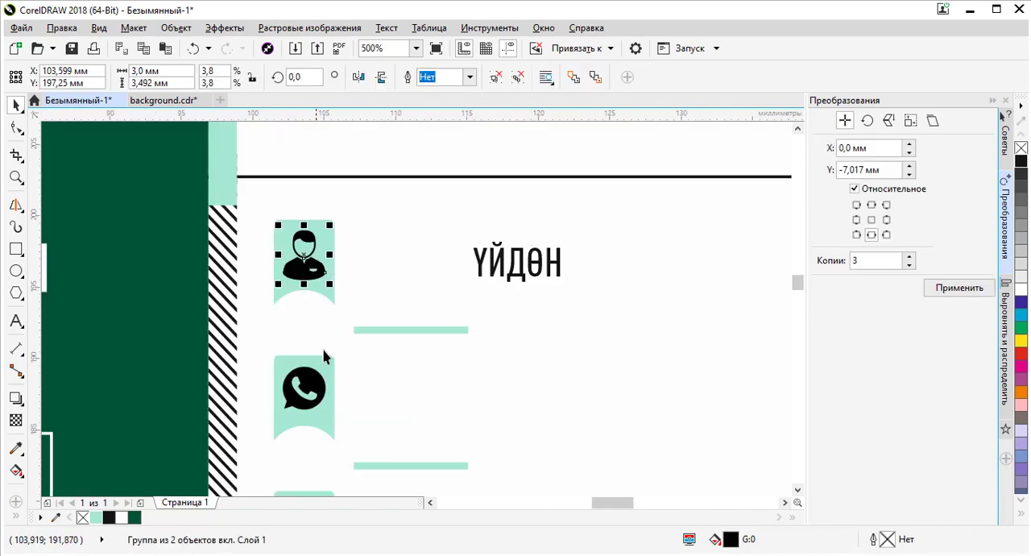
pyautogui.click(319, 385)
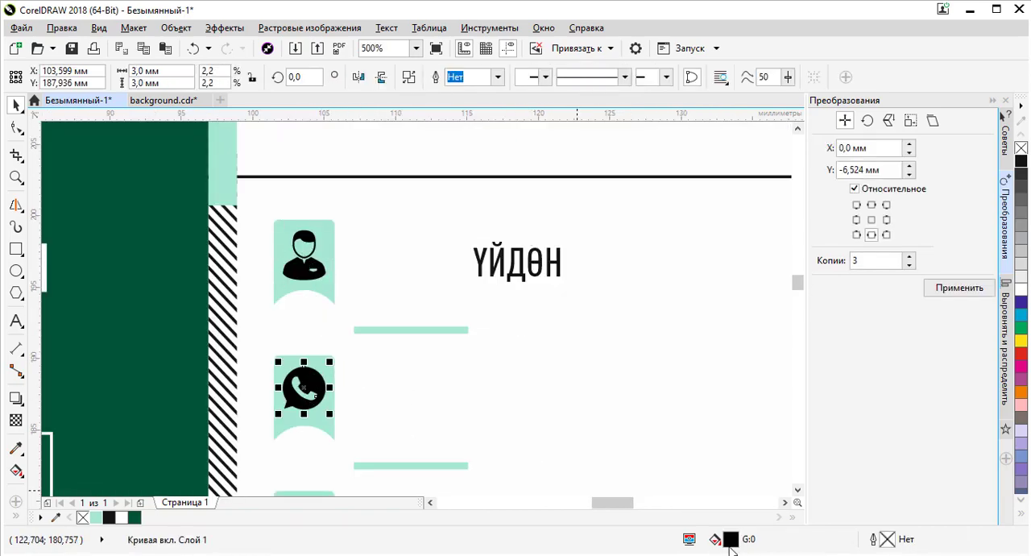
pyautogui.scroll(-2, 376, 287)
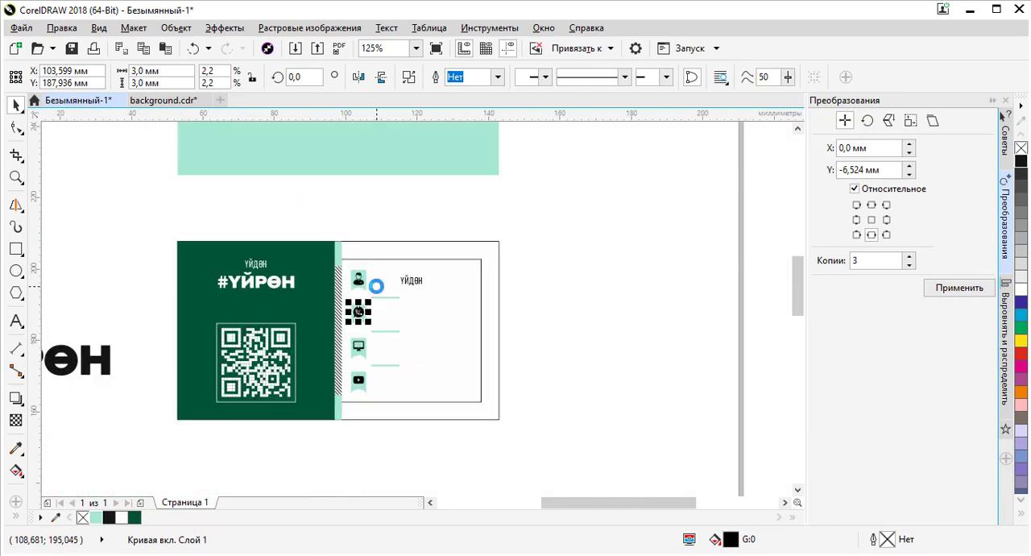
pyautogui.moveTo(364, 188); pyautogui.dragTo(360, 416)
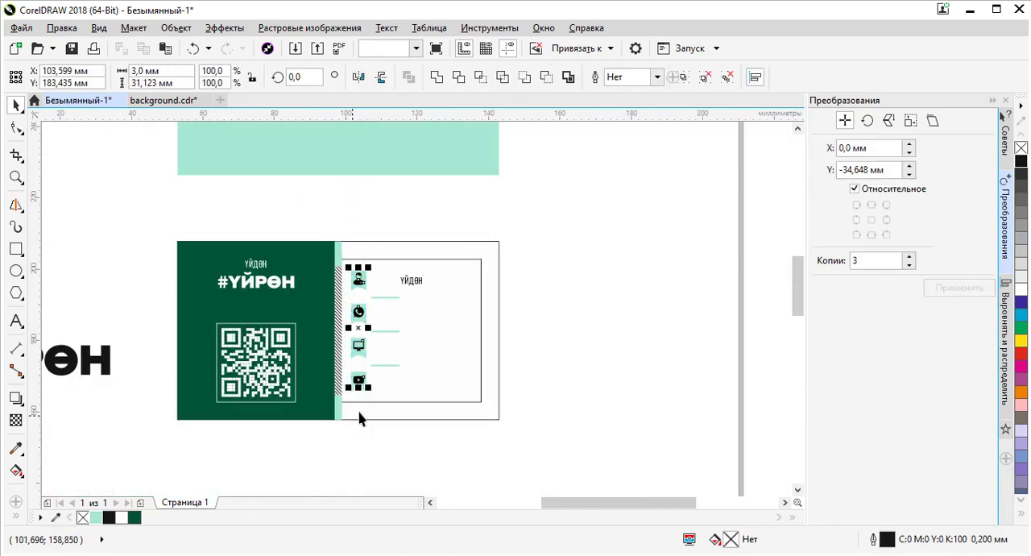
pyautogui.scroll(1, 358, 280)
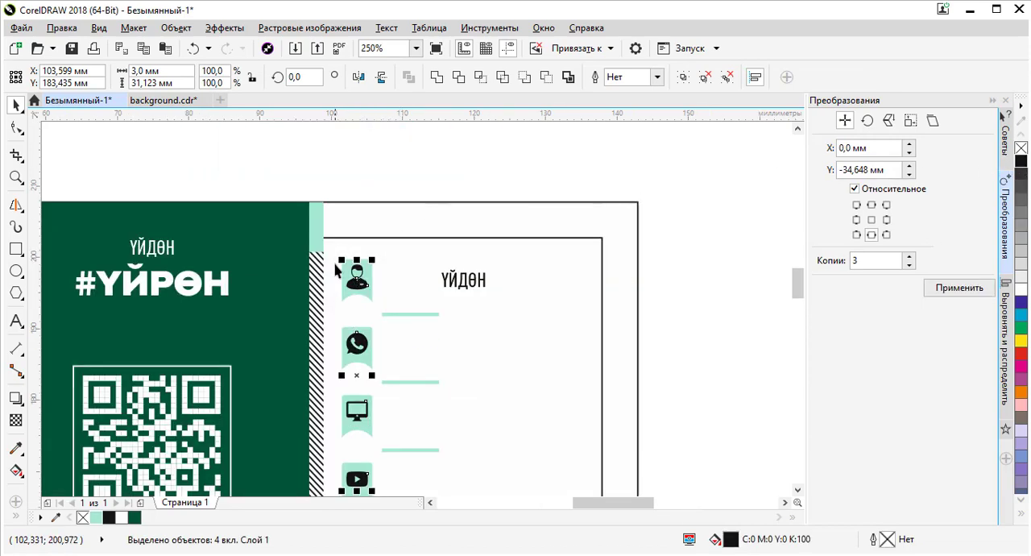
pyautogui.scroll(4, 366, 282)
pyautogui.scroll(-2, 314, 253)
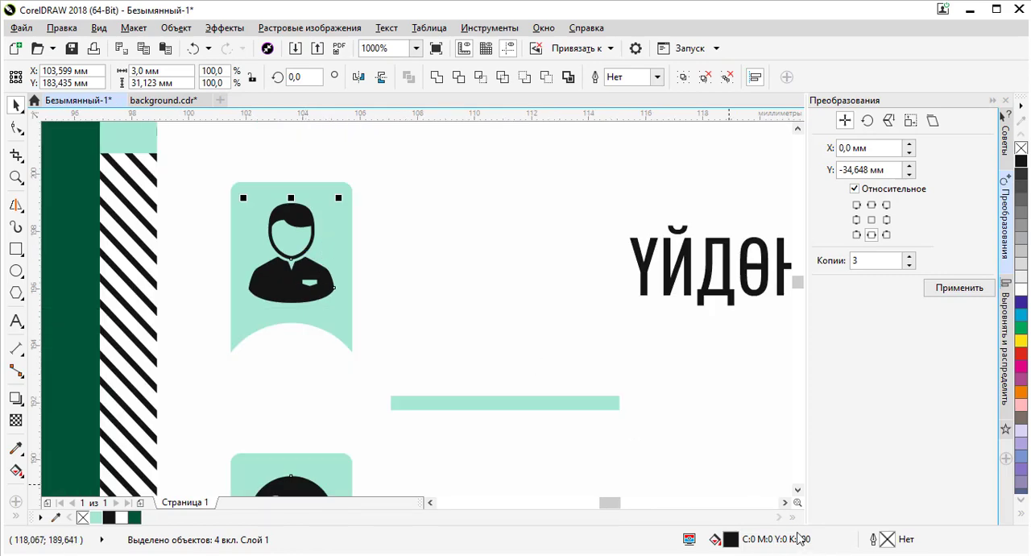
pyautogui.scroll(-2, 491, 249)
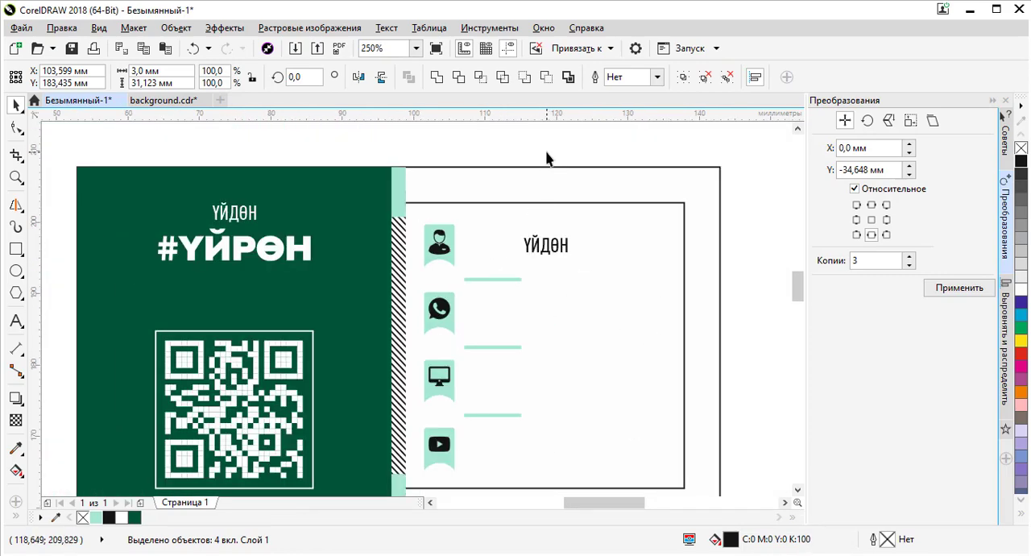
# - Move the copied ҮЙДӨН text next to the person icon and align its vertical centre with the icon
pyautogui.click(545, 246)
pyautogui.scroll(2, 545, 247)
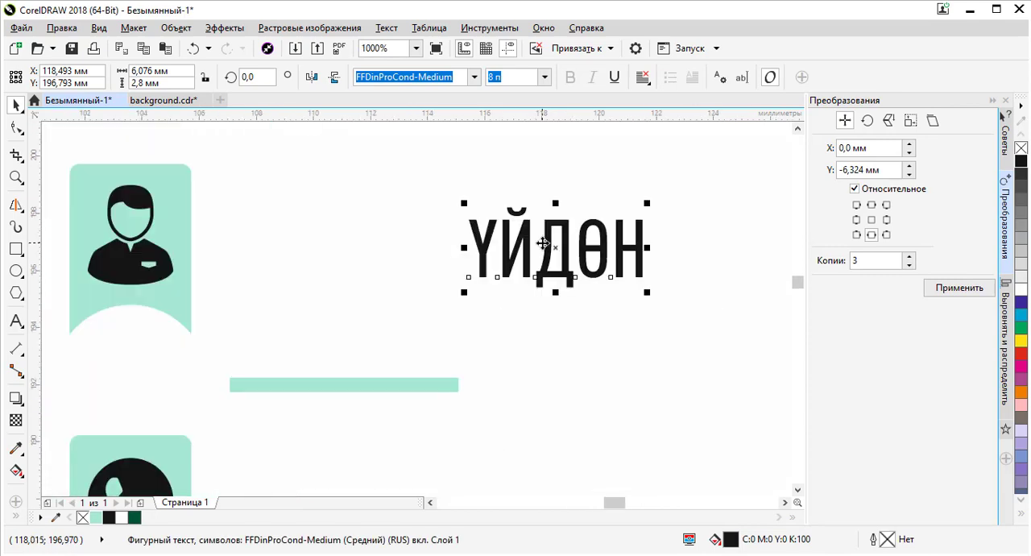
pyautogui.scroll(-1, 545, 247)
pyautogui.moveTo(456, 229); pyautogui.dragTo(433, 224)
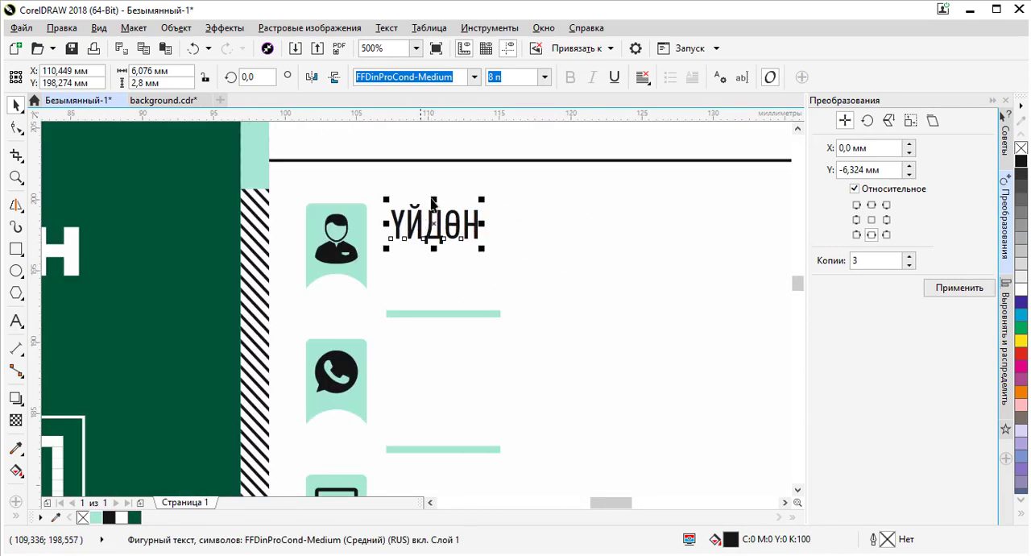
pyautogui.keyDown('shift'); pyautogui.click(345, 227); pyautogui.keyUp('shift')
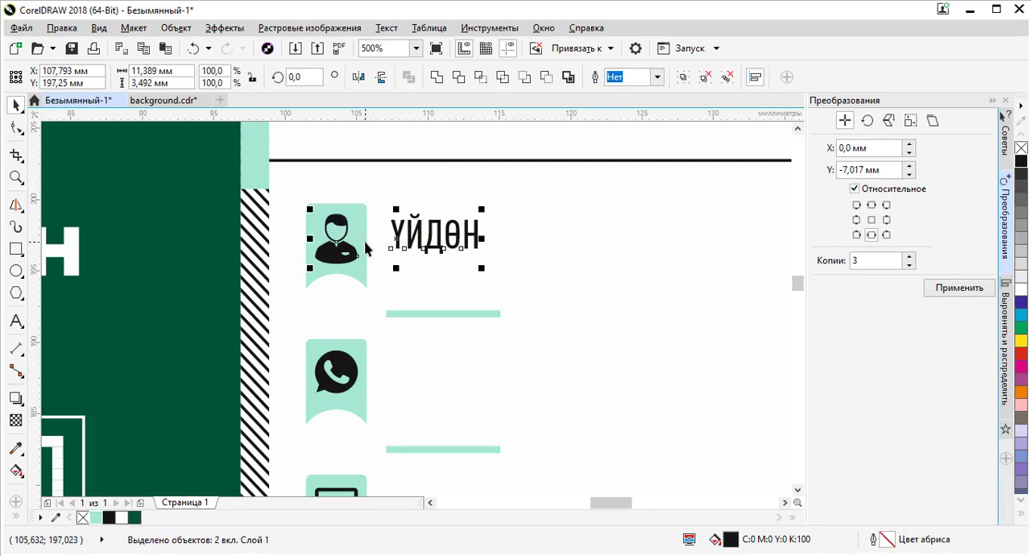
pyautogui.press('e')
pyautogui.click(439, 144)
# - Replace the copied caption's text with the person's full name, pasted from the kyrgyzonline.net Cyrillic converter
pyautogui.scroll(2, 420, 229)
pyautogui.click(423, 236)
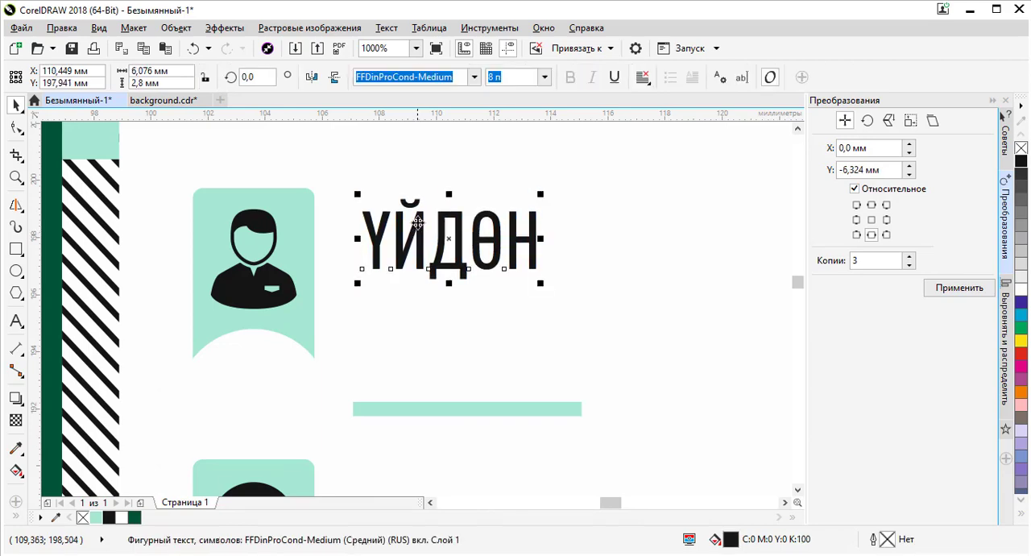
pyautogui.doubleClick(419, 228)
pyautogui.hotkey('ctrl', 'a')
pyautogui.hotkey('alt', 'Tab')
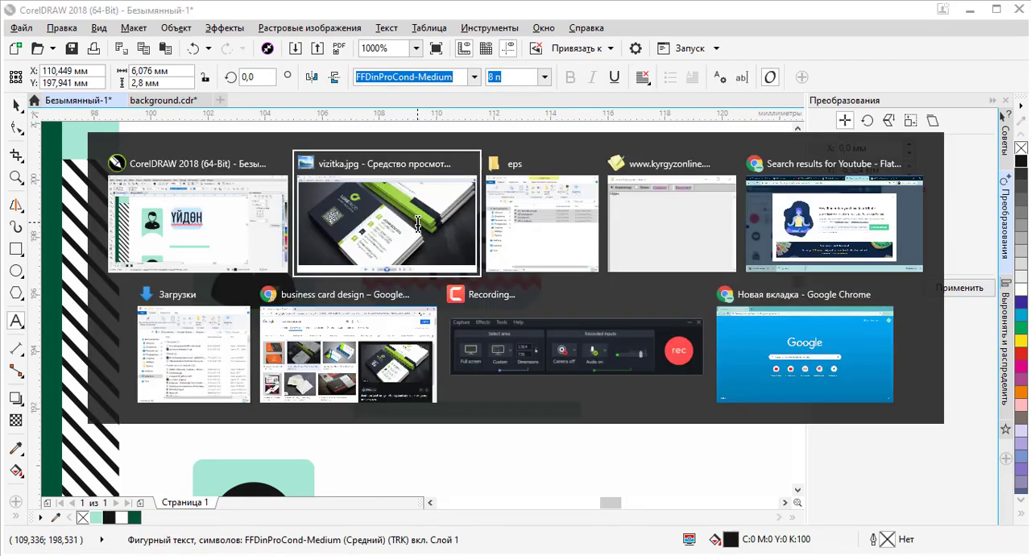
pyautogui.hotkey('alt', 'Tab')
pyautogui.hotkey('alt', 'Tab')
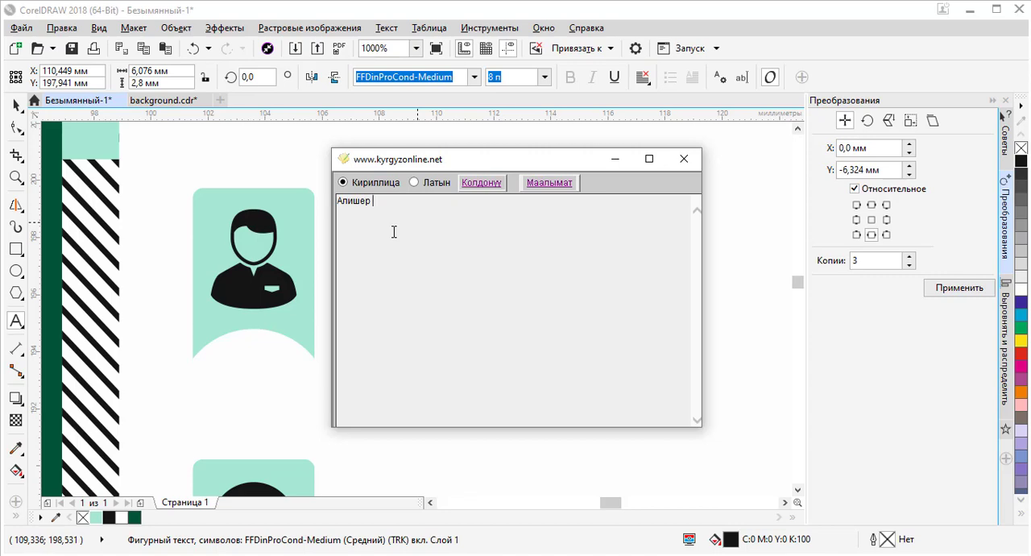
pyautogui.hotkey('ctrl', 'a')
pyautogui.hotkey('ctrl', 'c')
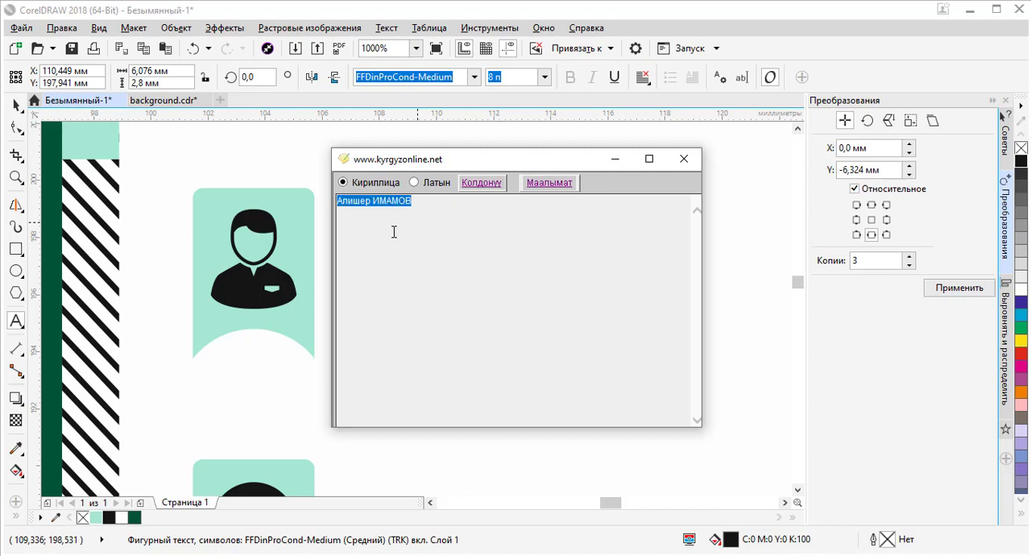
pyautogui.hotkey('alt', 'Tab')
pyautogui.hotkey('ctrl', 'v')
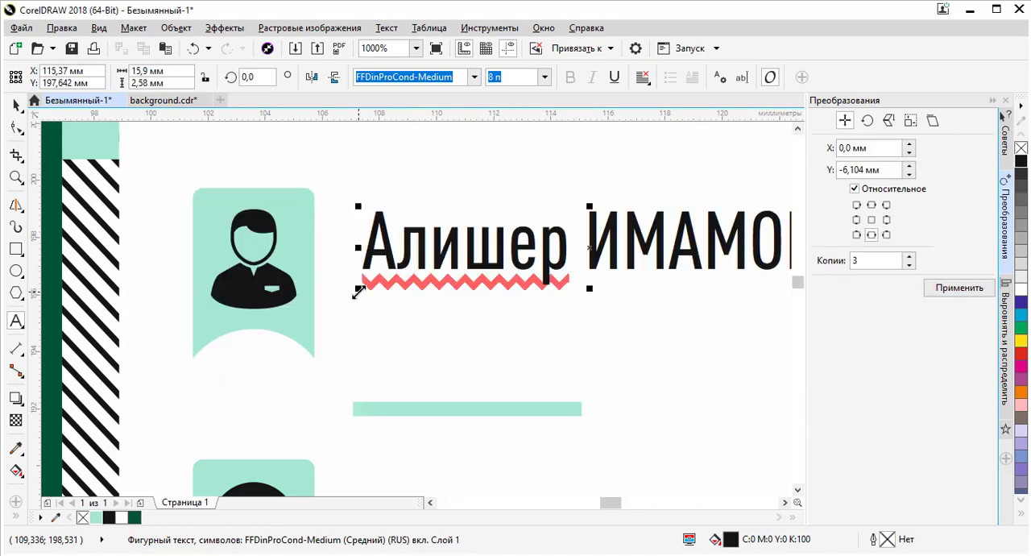
# - Duplicate the name text directly below the original
pyautogui.click(13, 108)
pyautogui.press('F3')
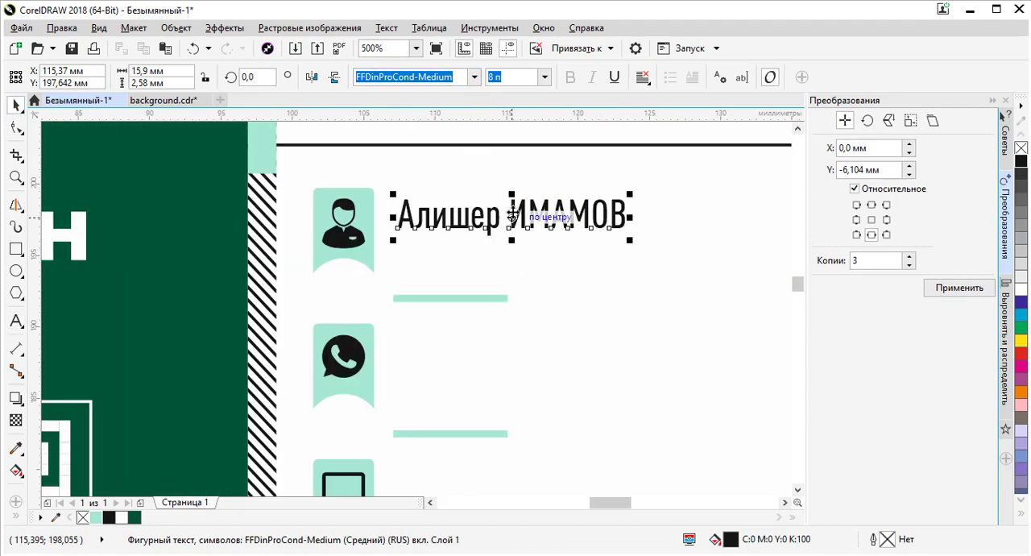
pyautogui.moveTo(518, 220); pyautogui.dragTo(516, 257)
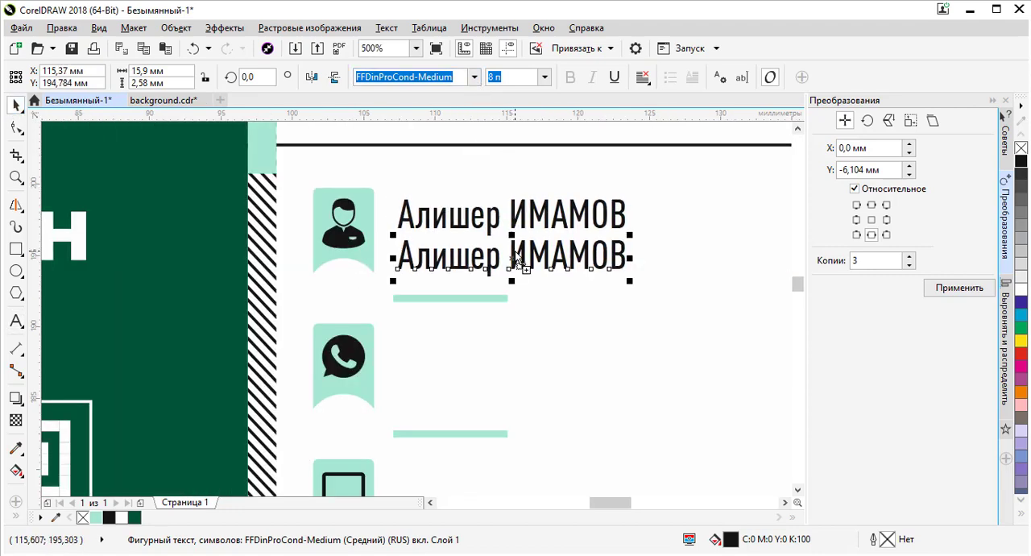
# - Set the upper name text's font size to 13 pt
pyautogui.scroll(4, 512, 253)
pyautogui.scroll(-2, 511, 251)
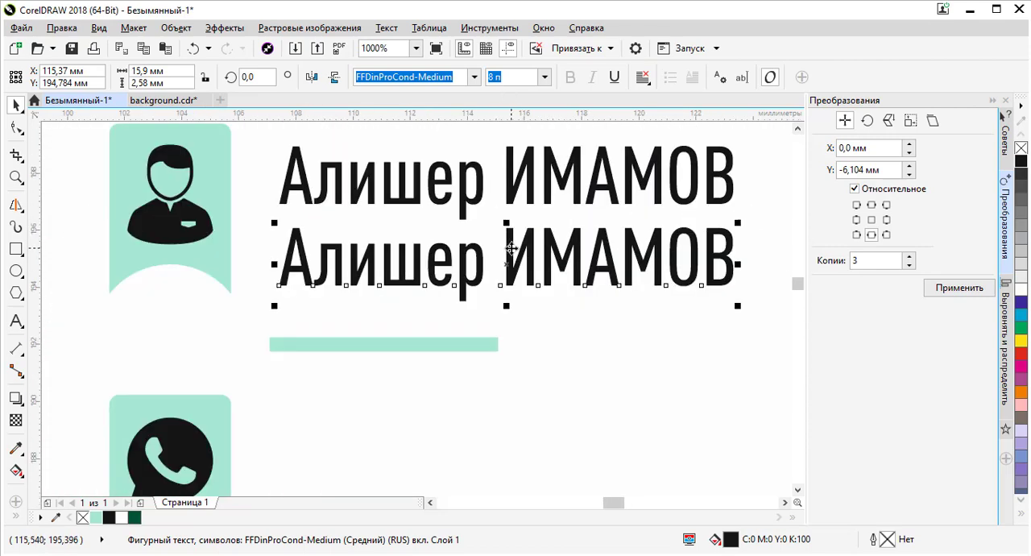
pyautogui.scroll(-1, 492, 207)
pyautogui.scroll(-1, 529, 185)
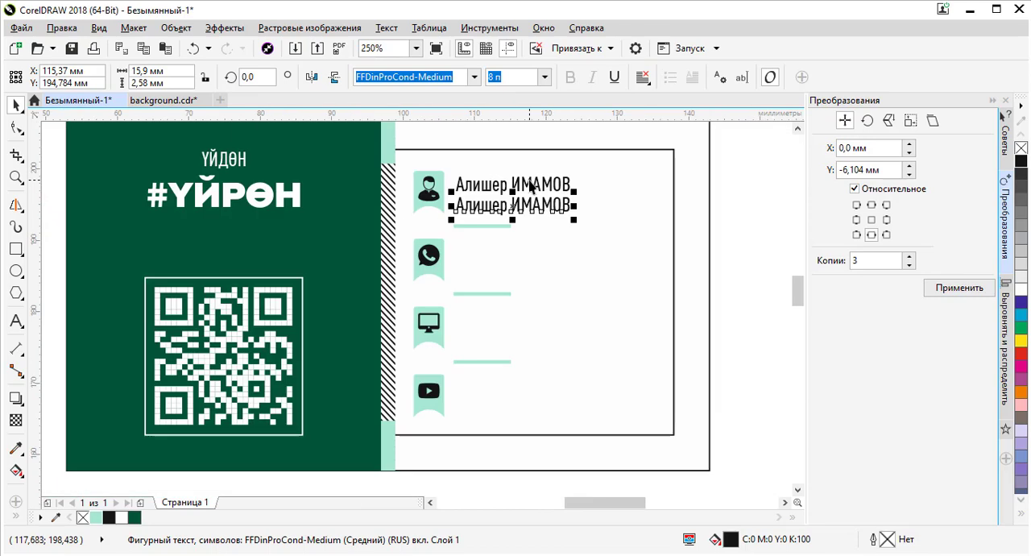
pyautogui.scroll(1, 530, 185)
pyautogui.click(530, 186)
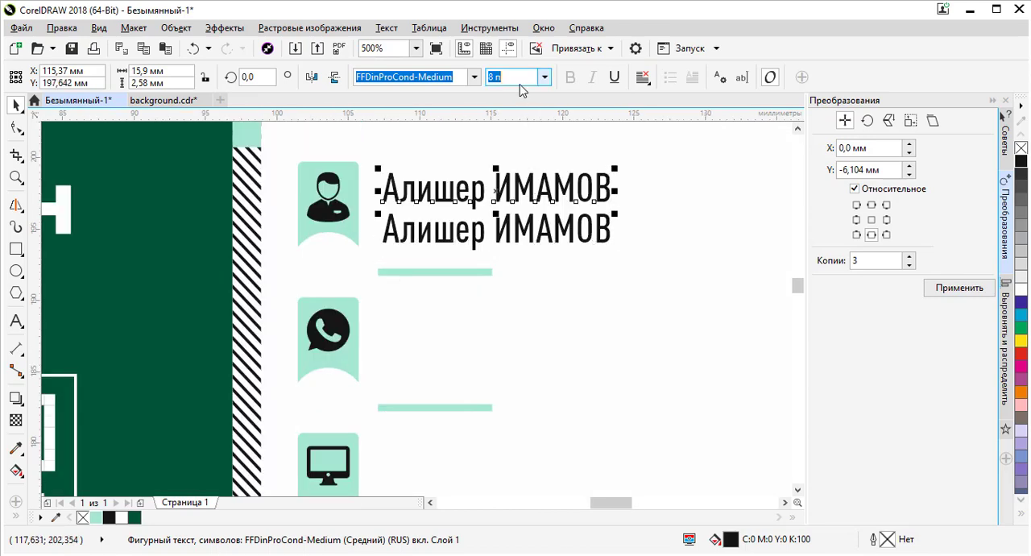
pyautogui.doubleClick(517, 79)
pyautogui.write('13')
pyautogui.press('Return')
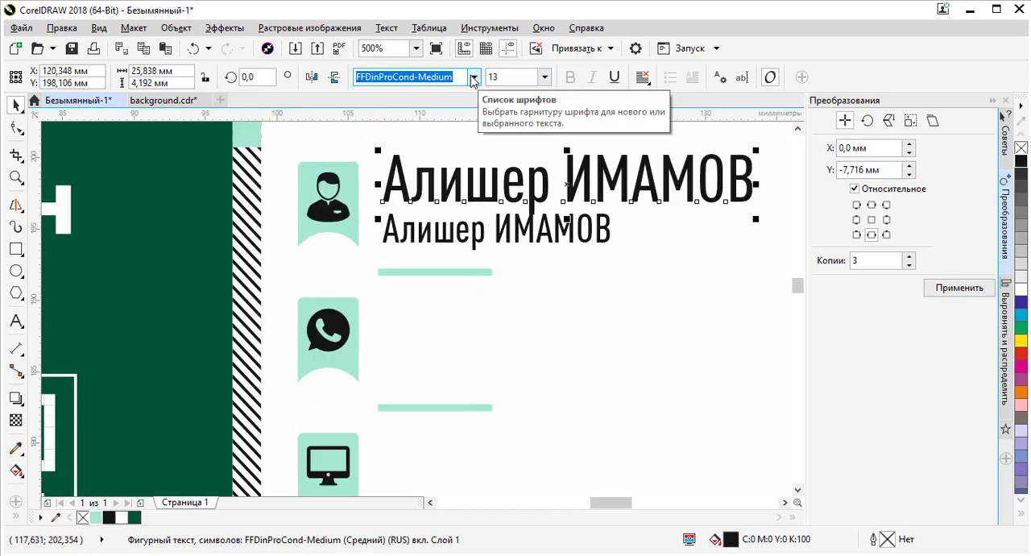
# - Inspect the person icon and the two name texts at different zoom levels, selecting each to check its settings
pyautogui.scroll(-2, 530, 178)
pyautogui.scroll(2, 532, 177)
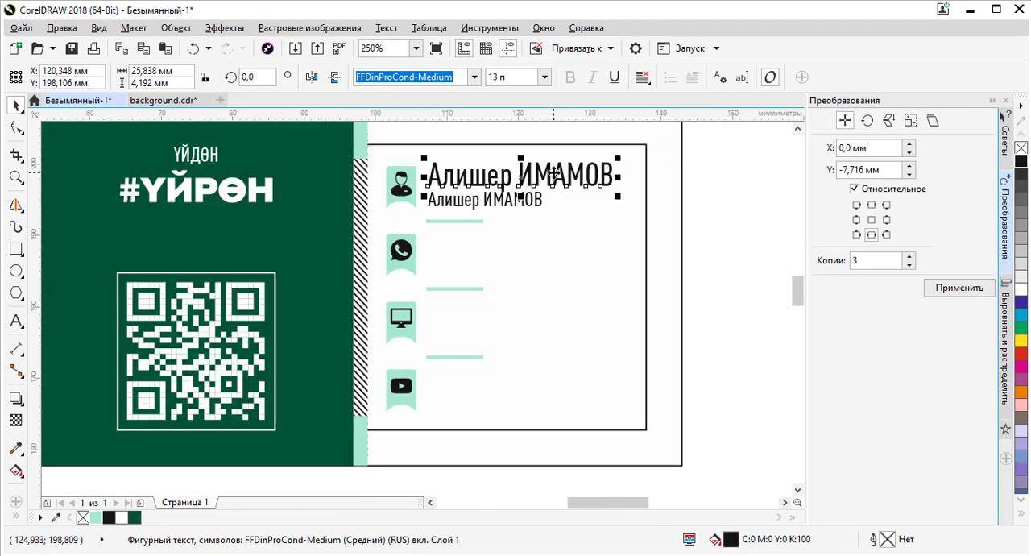
pyautogui.scroll(-1, 495, 192)
pyautogui.scroll(2, 404, 173)
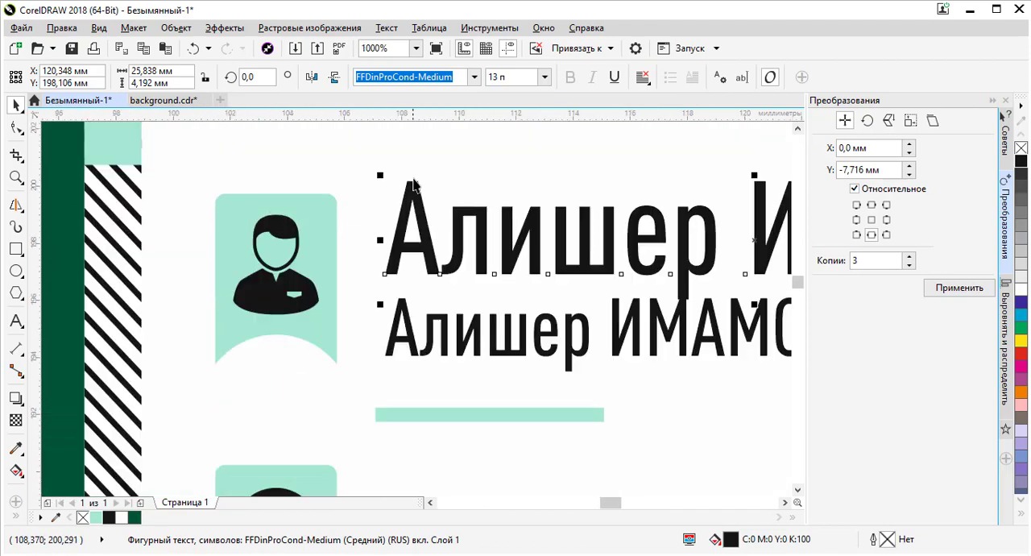
pyautogui.click(325, 209)
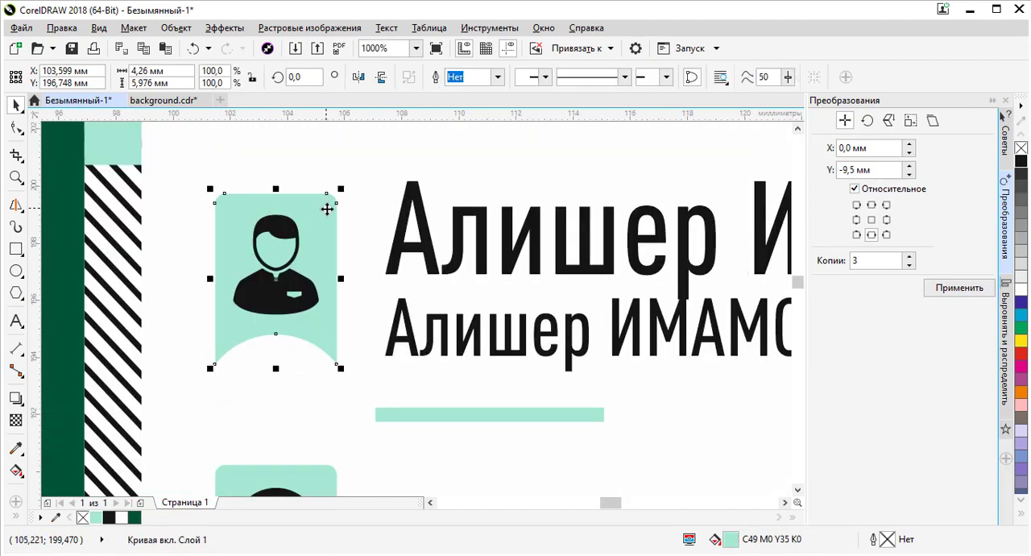
pyautogui.click(410, 222)
pyautogui.keyDown('shift'); pyautogui.click(318, 208); pyautogui.keyUp('shift')
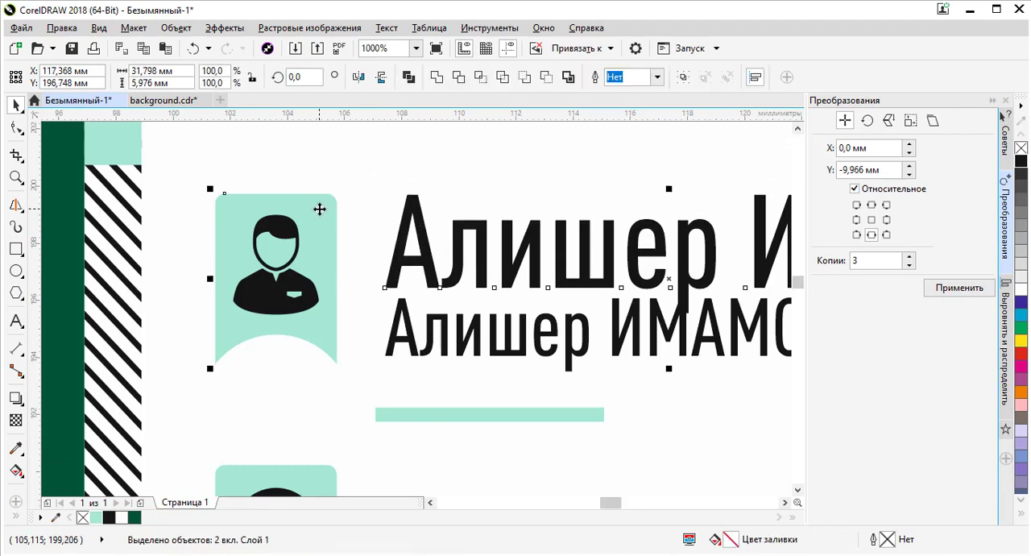
pyautogui.scroll(-1, 459, 274)
pyautogui.scroll(1, 455, 270)
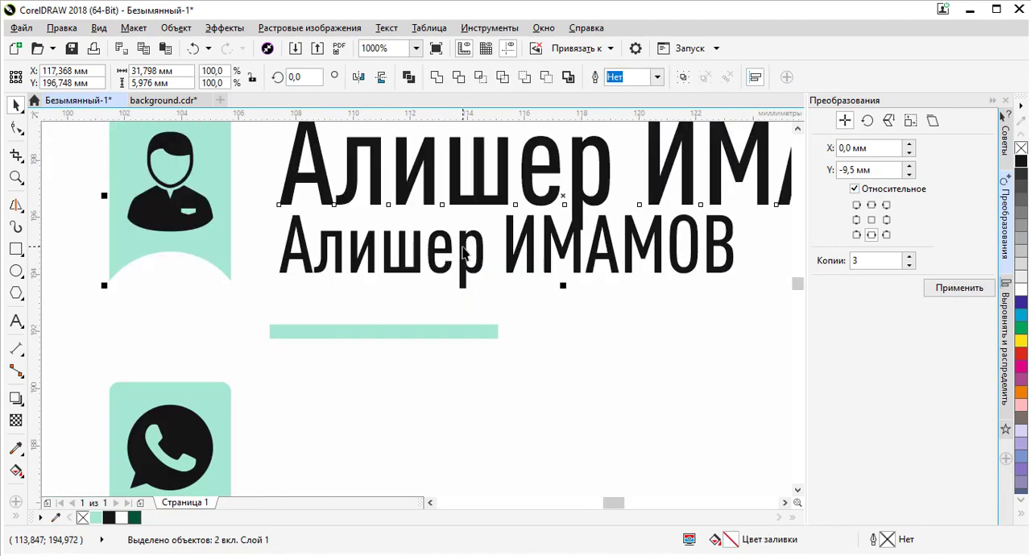
pyautogui.click(464, 254)
pyautogui.scroll(-1, 464, 258)
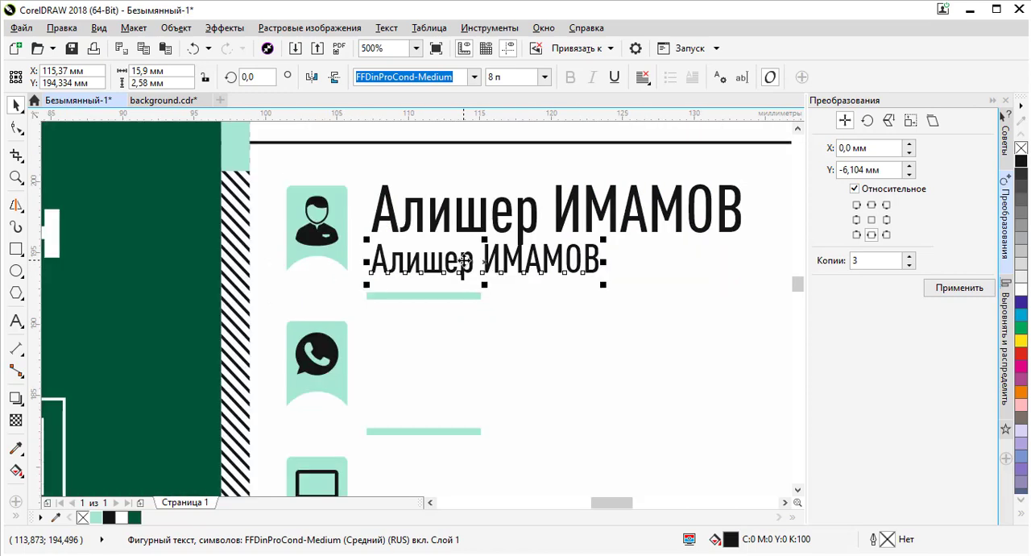
pyautogui.scroll(-2, 463, 259)
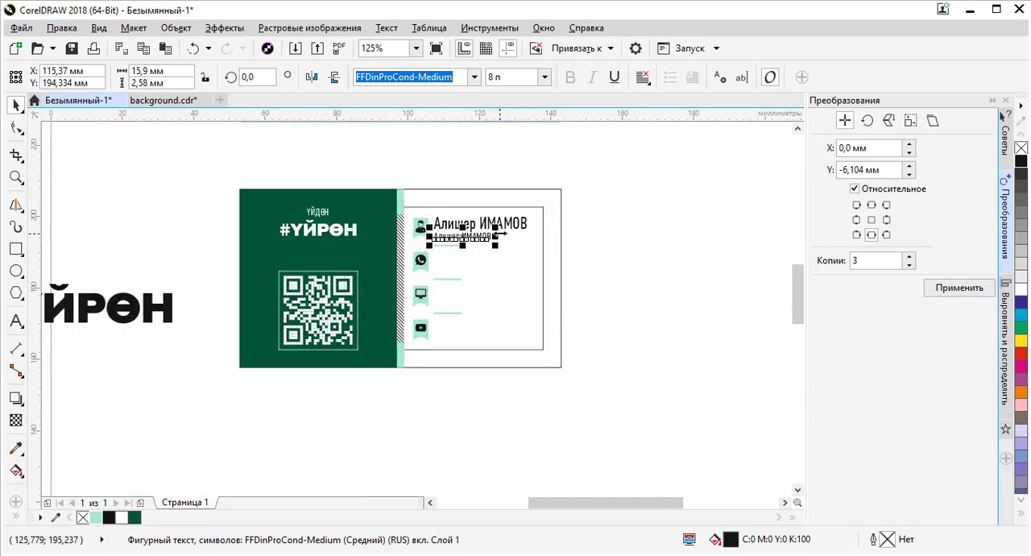
pyautogui.scroll(2, 499, 233)
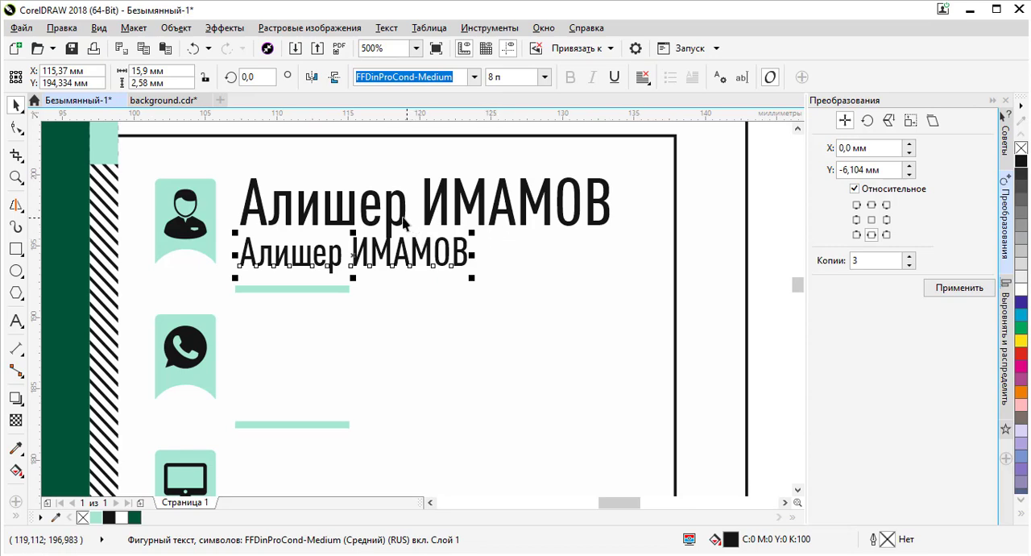
pyautogui.scroll(-1, 398, 223)
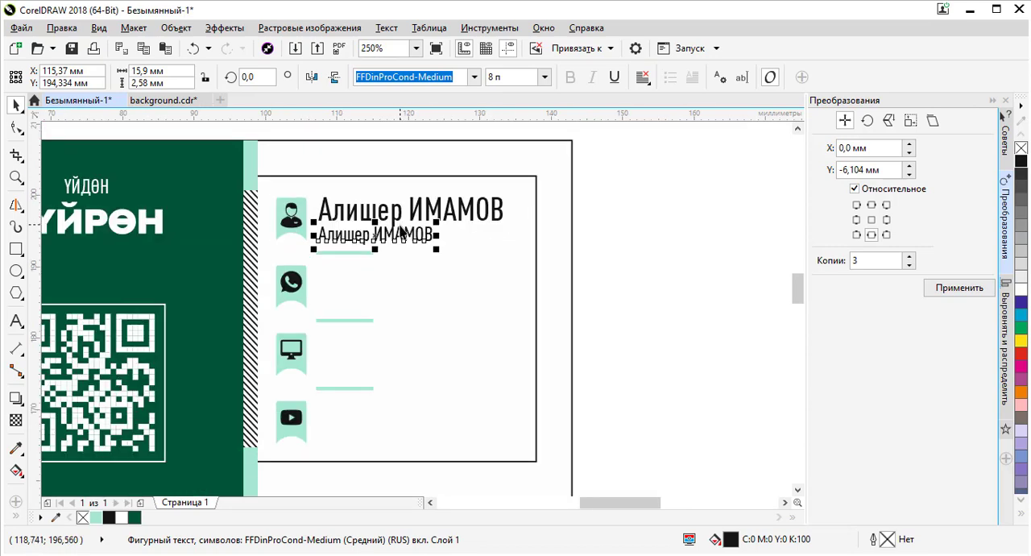
pyautogui.scroll(1, 392, 232)
pyautogui.click(393, 195)
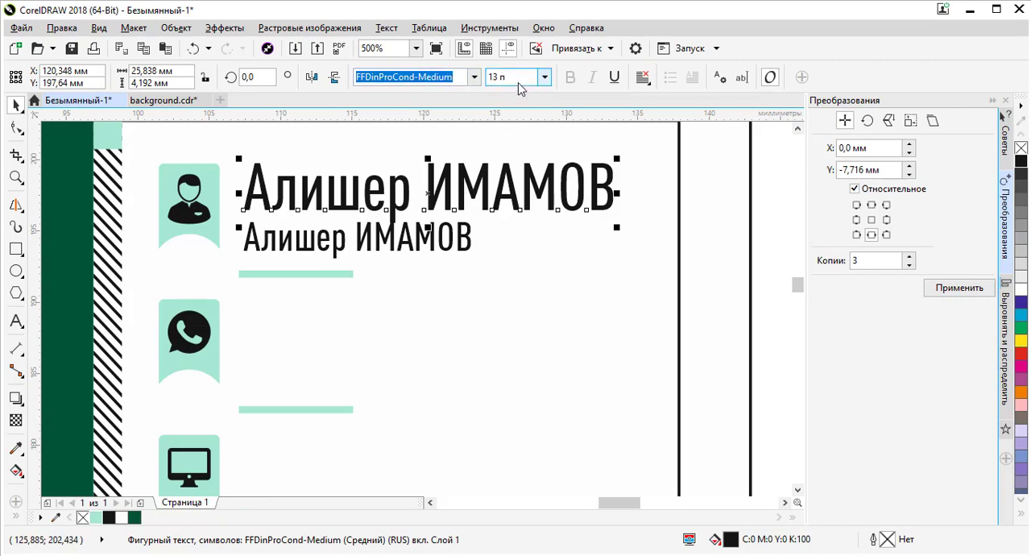
# - Switch to the reference business card photo and the converter window to compare the layout, then return
pyautogui.hotkey('alt', 'Tab')
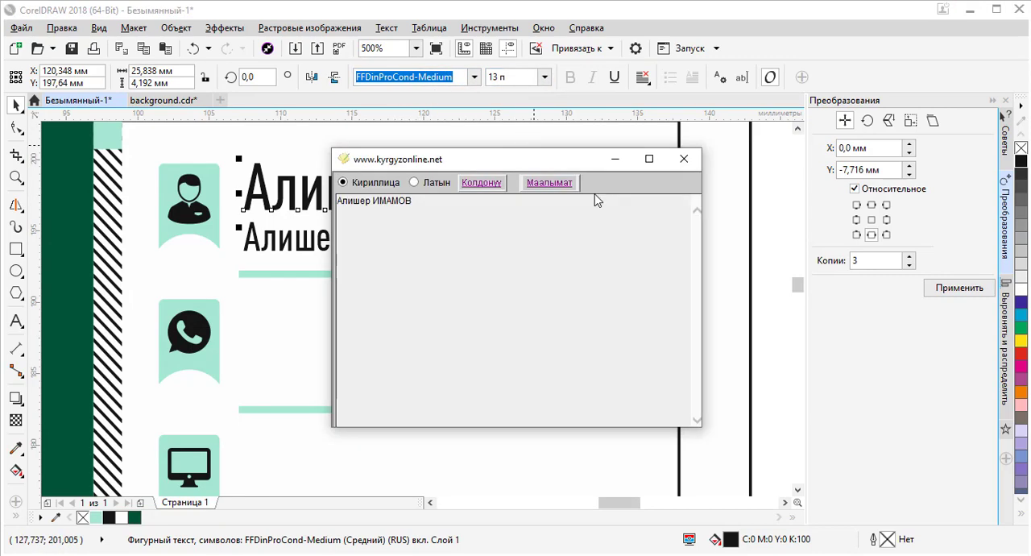
pyautogui.hotkey('alt', 'Tab')
pyautogui.hotkey('alt', 'Tab')
pyautogui.hotkey('alt', 'Tab')
pyautogui.click(594, 203)
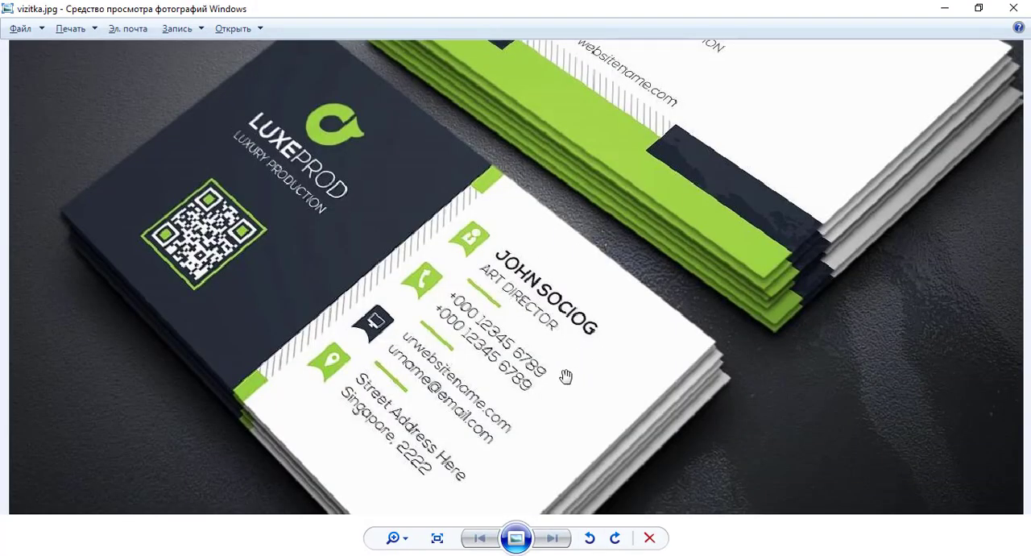
pyautogui.hotkey('alt', 'Tab')
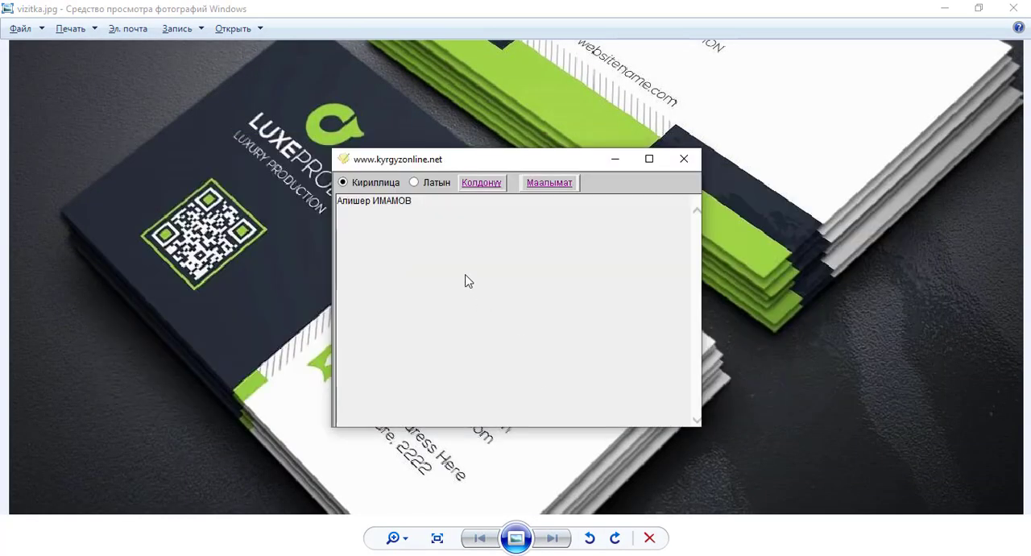
pyautogui.hotkey('alt', 'Tab')
pyautogui.hotkey('alt', 'Tab')
# - Set the upper name text's font size to 8 pt
pyautogui.scroll(-2, 442, 261)
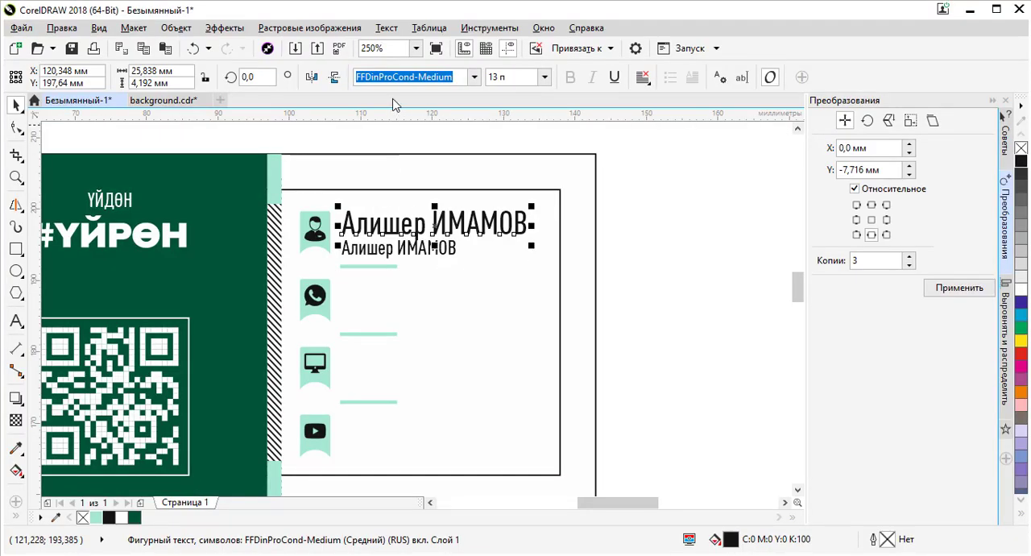
pyautogui.doubleClick(519, 78)
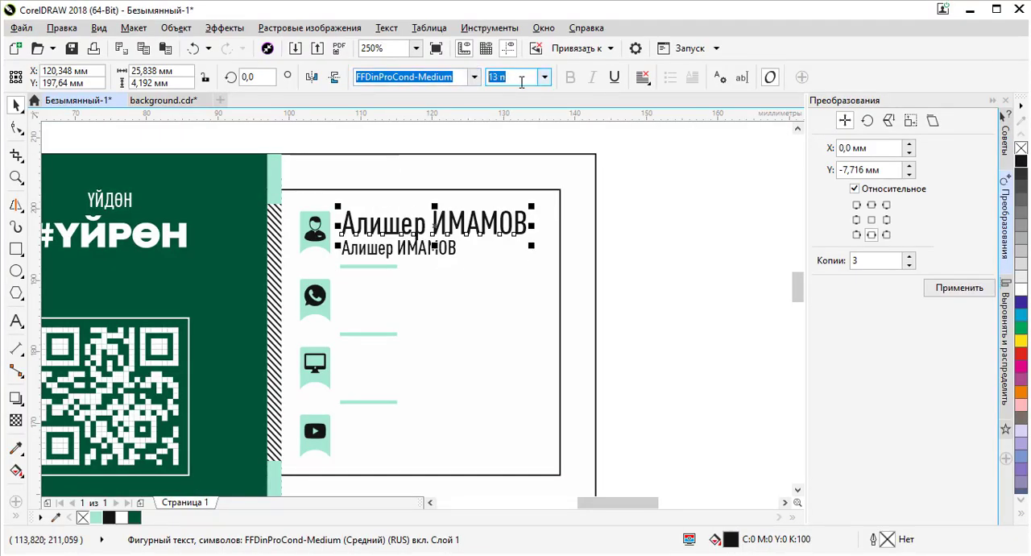
pyautogui.write('8')
pyautogui.press('Return')
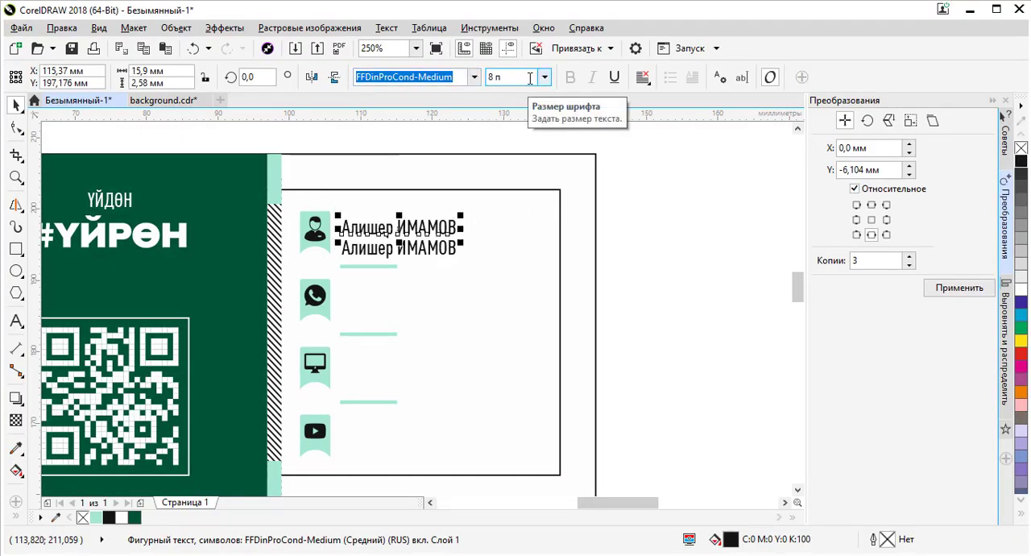
# - Change the upper name text's font to FFDinProCond-Black
pyautogui.click(473, 77)
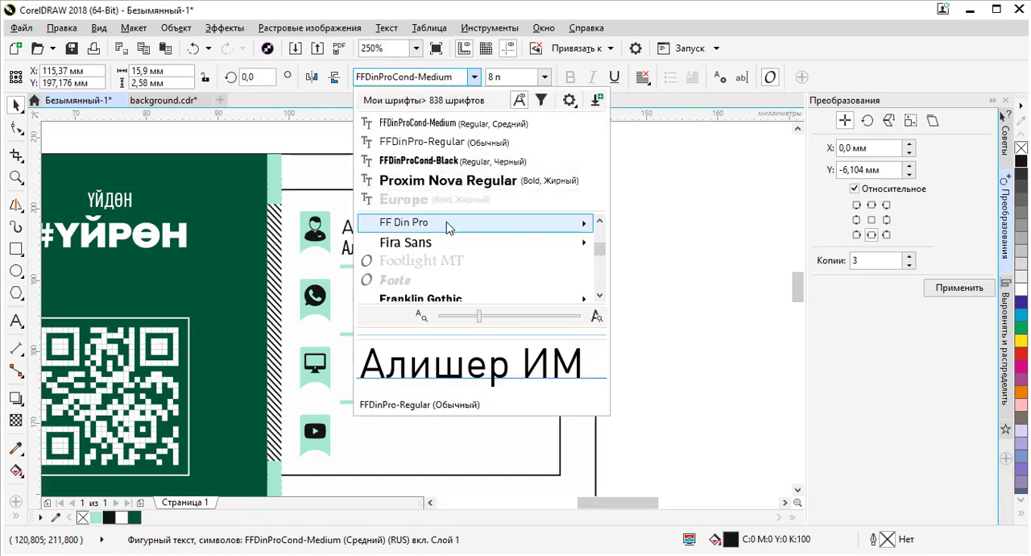
pyautogui.moveTo(448, 226)
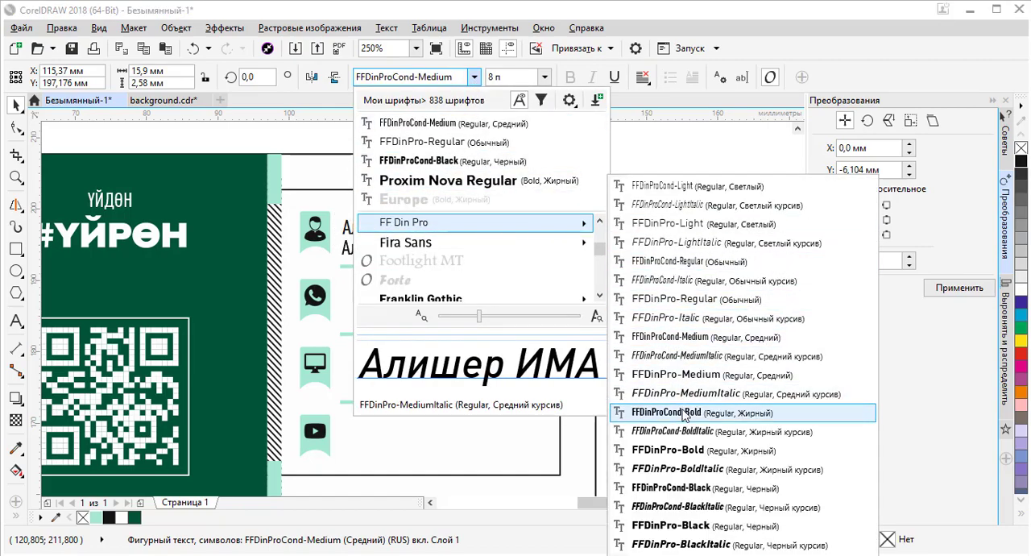
pyautogui.click(688, 488)
pyautogui.scroll(3, 375, 226)
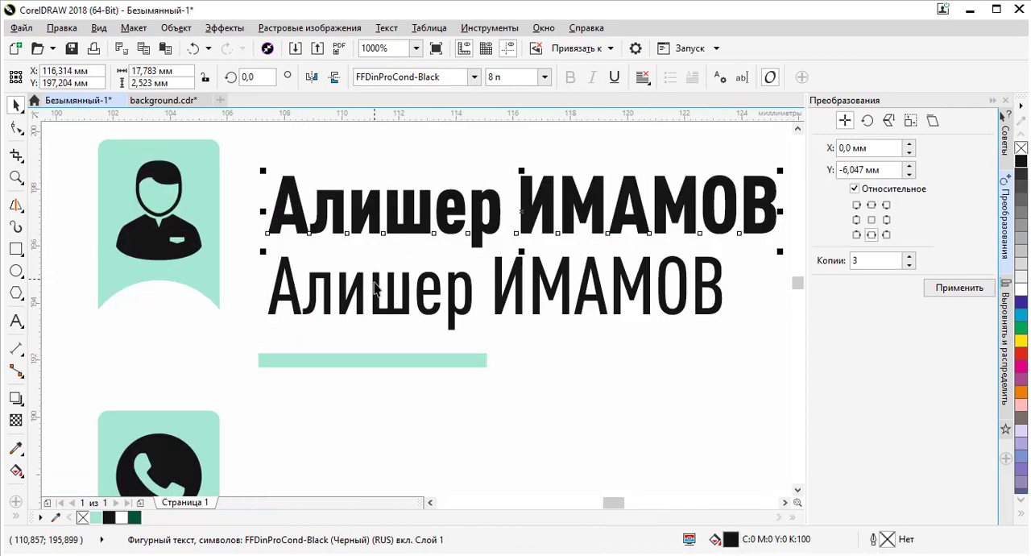
# - Replace the lower name text with the title ОКУТУУЧУ
pyautogui.click(385, 301)
pyautogui.doubleClick(376, 281)
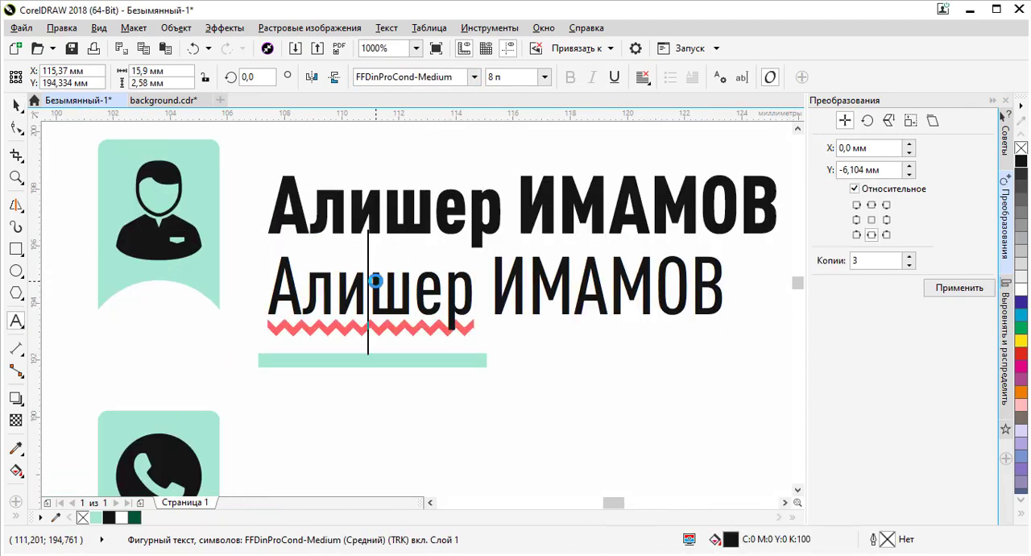
pyautogui.hotkey('ctrl', 'a')
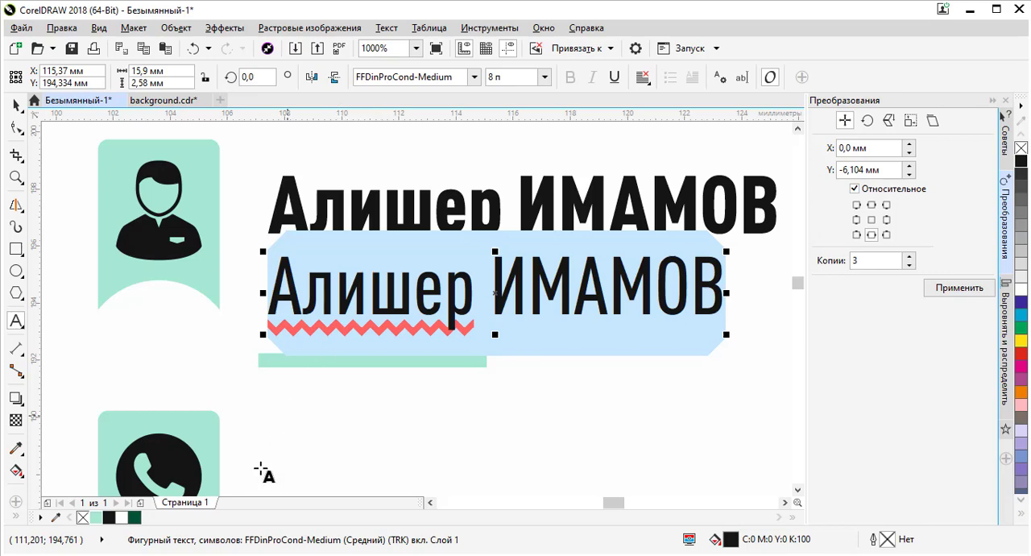
pyautogui.click(202, 555)
pyautogui.hotkey('ctrl', 'a')
pyautogui.click(406, 349)
pyautogui.hotkey('alt', 'Tab')
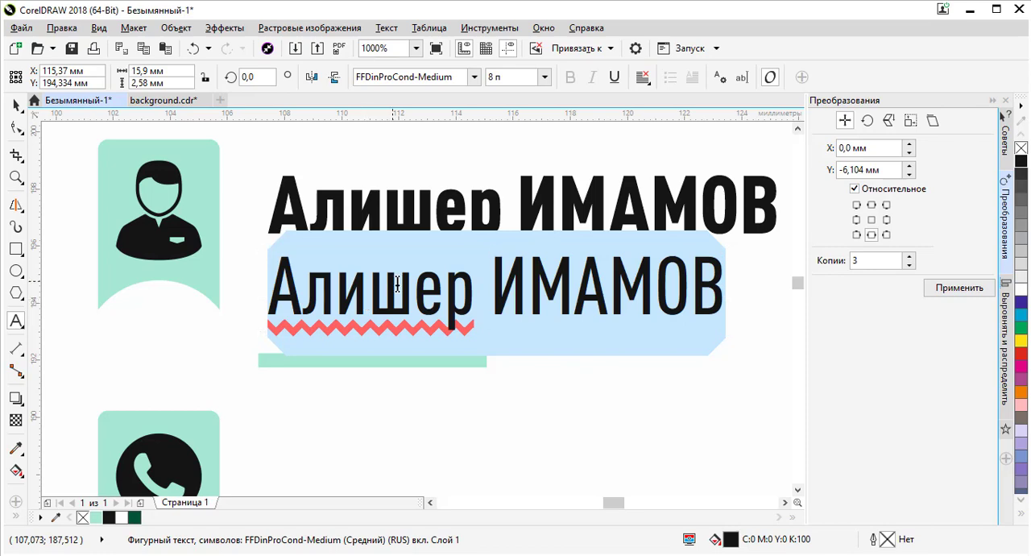
pyautogui.click(397, 284)
pyautogui.moveTo(718, 278); pyautogui.dragTo(276, 286)
pyautogui.write('ОЕ')
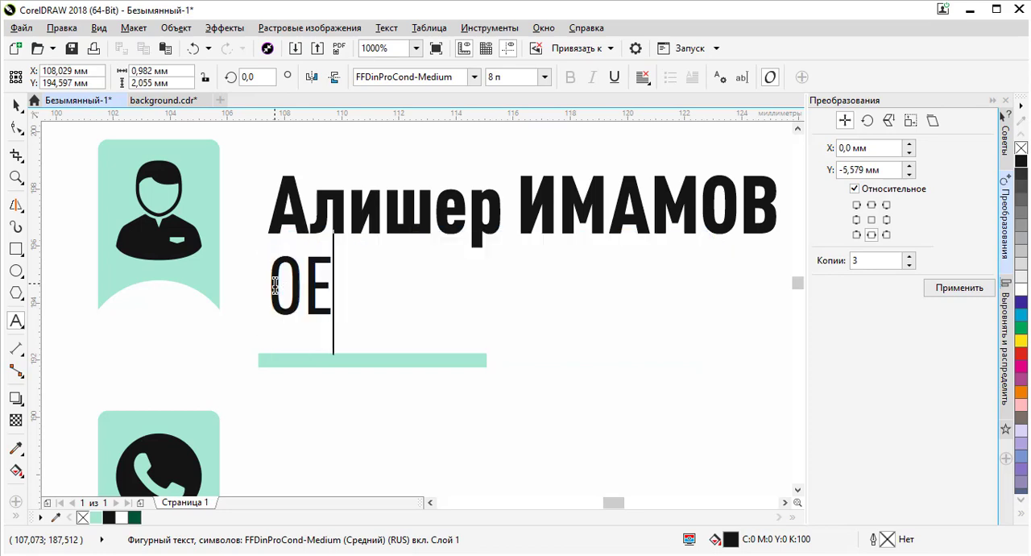
pyautogui.press('BackSpace')
pyautogui.write('Ш')
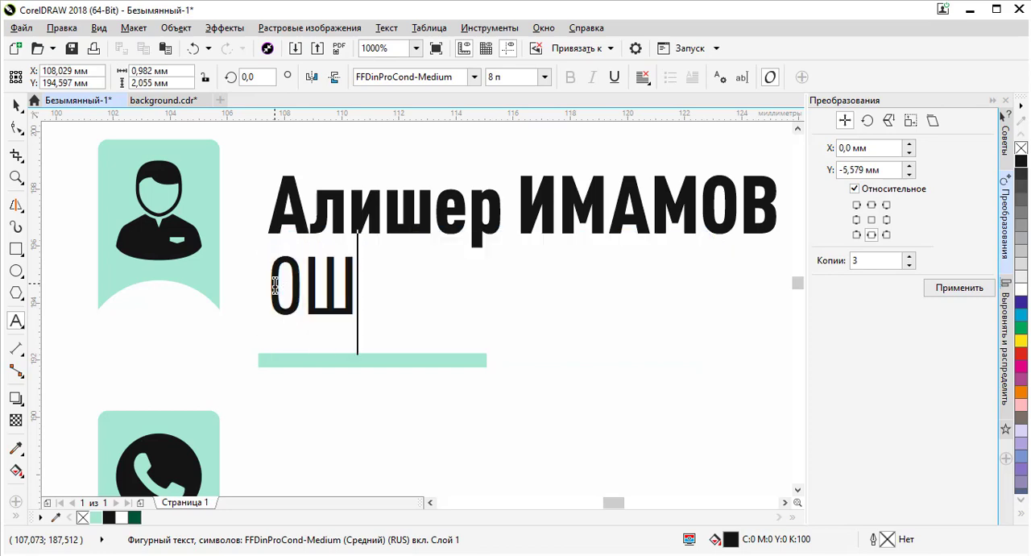
pyautogui.press('BackSpace')
pyautogui.write('3')
pyautogui.press('BackSpace')
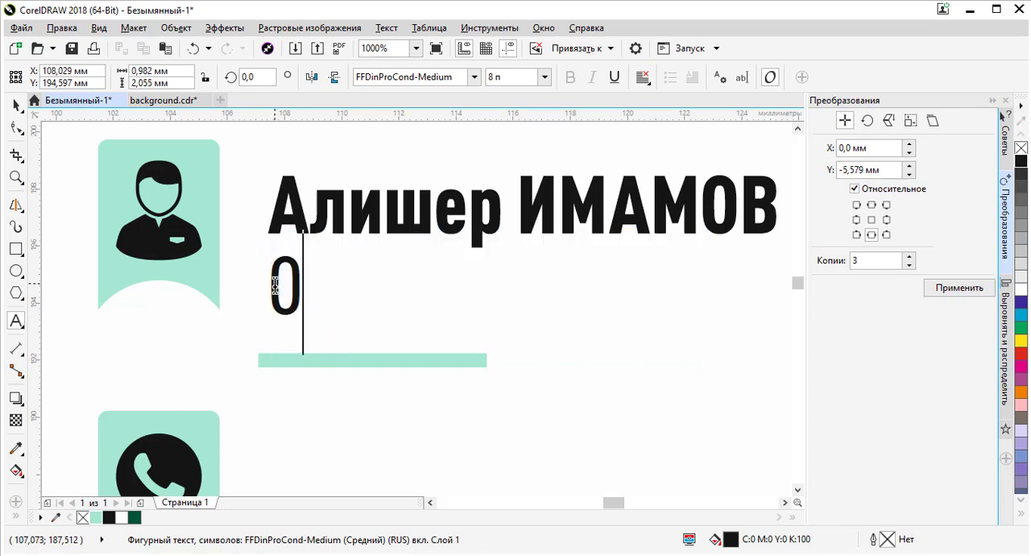
pyautogui.write('У')
pyautogui.press('BackSpace')
pyautogui.write('Ц')
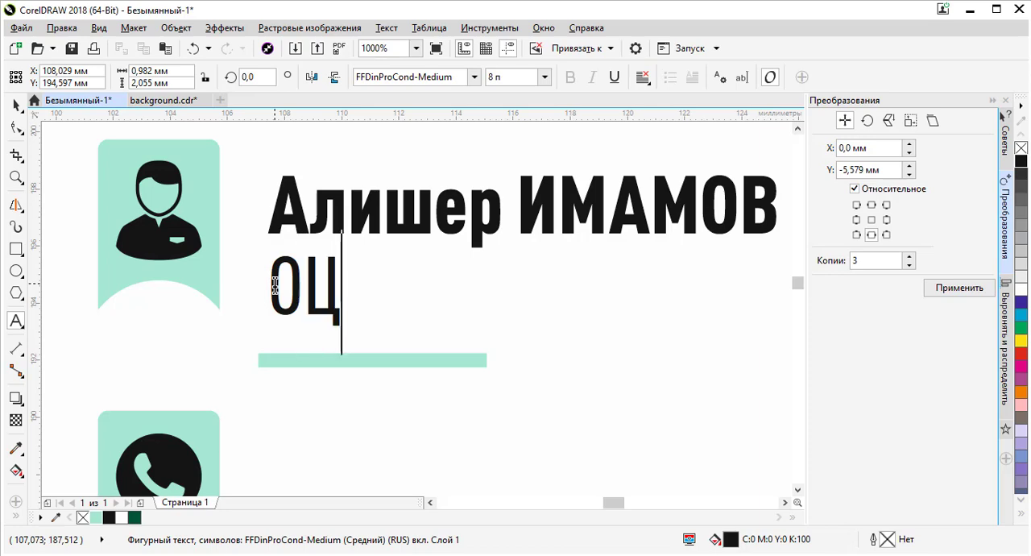
pyautogui.press('BackSpace')
pyautogui.write('КУ')
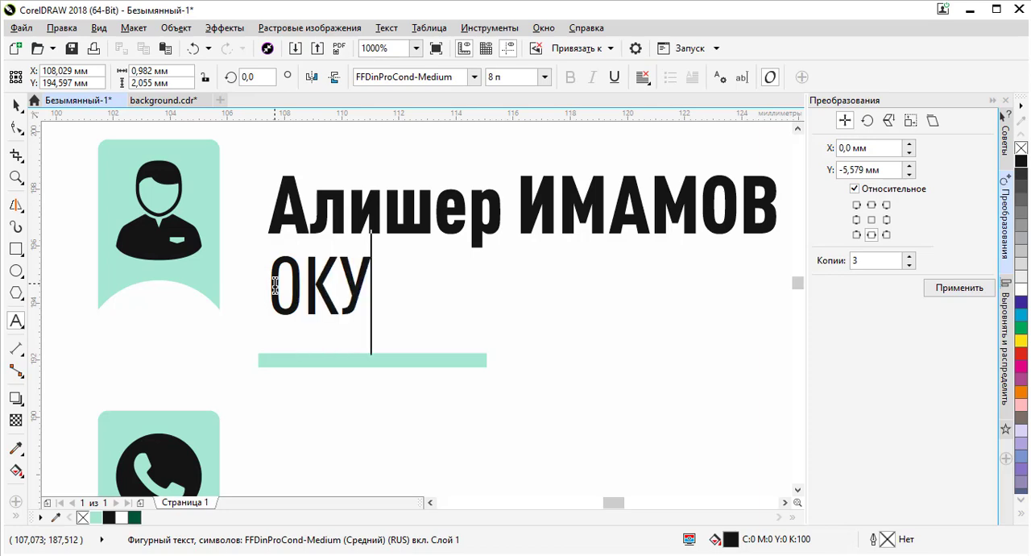
pyautogui.write('ТУУЧУ')
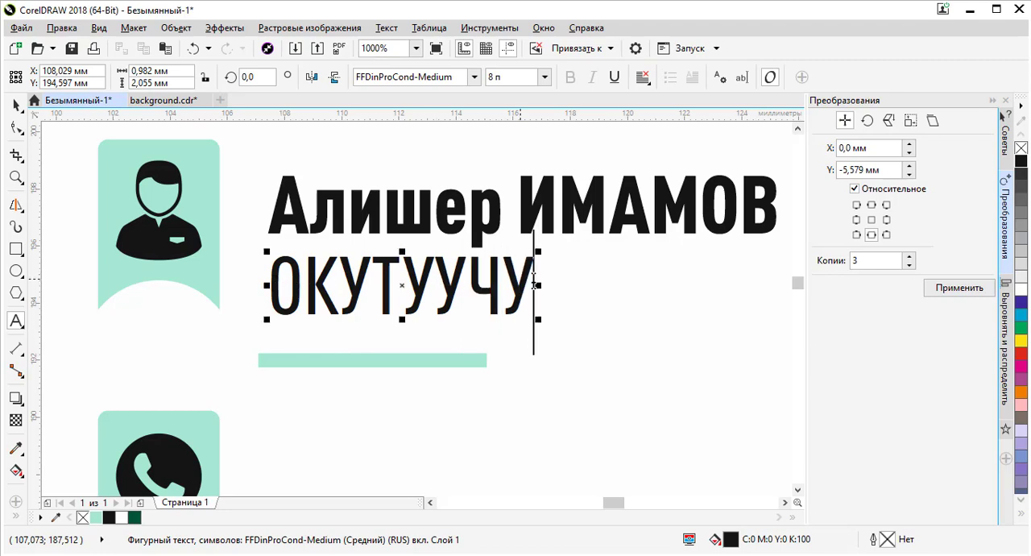
# - Change the ОКУТУУЧУ text's case to sentence case and return to the Pick tool
pyautogui.moveTo(534, 279); pyautogui.dragTo(254, 286)
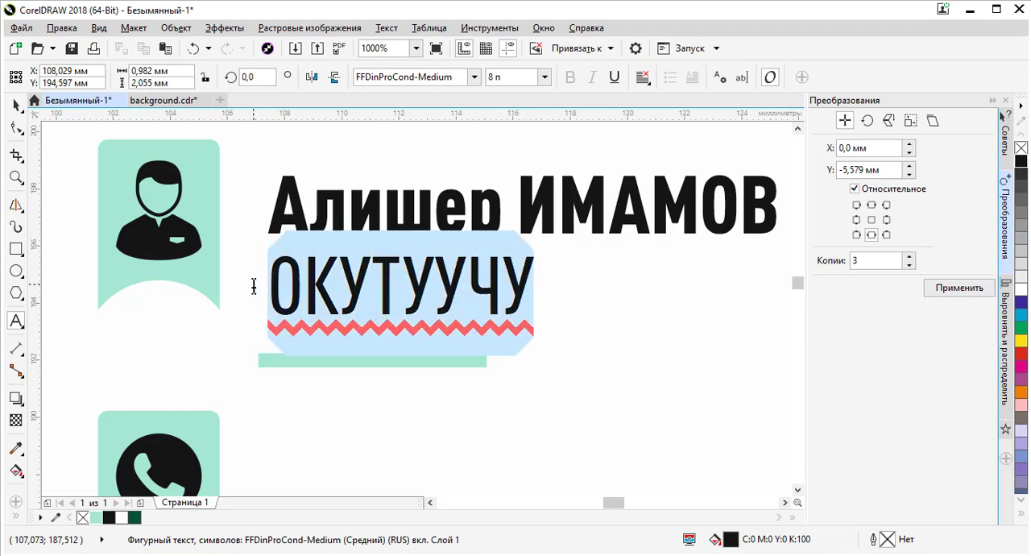
pyautogui.rightClick(302, 284)
pyautogui.moveTo(386, 153)
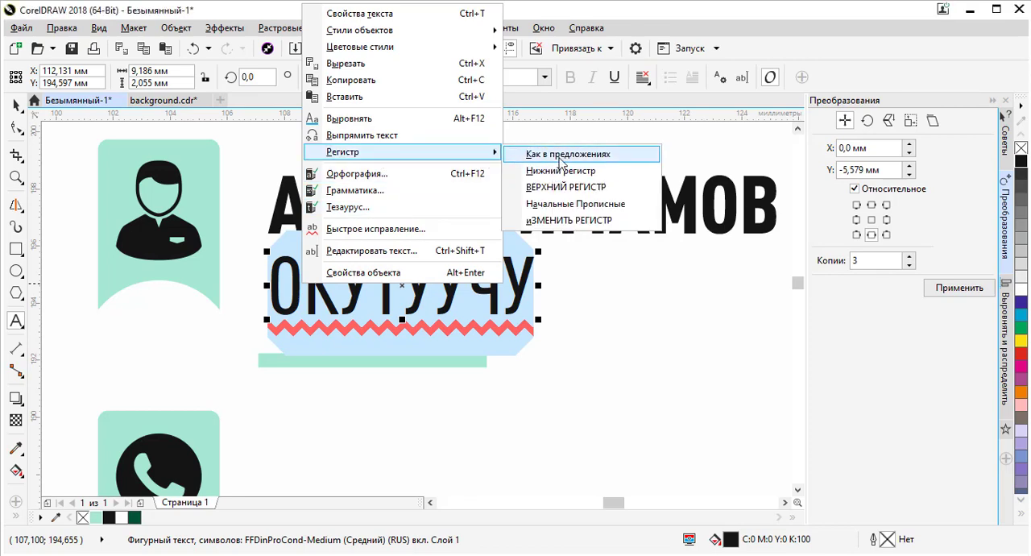
pyautogui.click(562, 156)
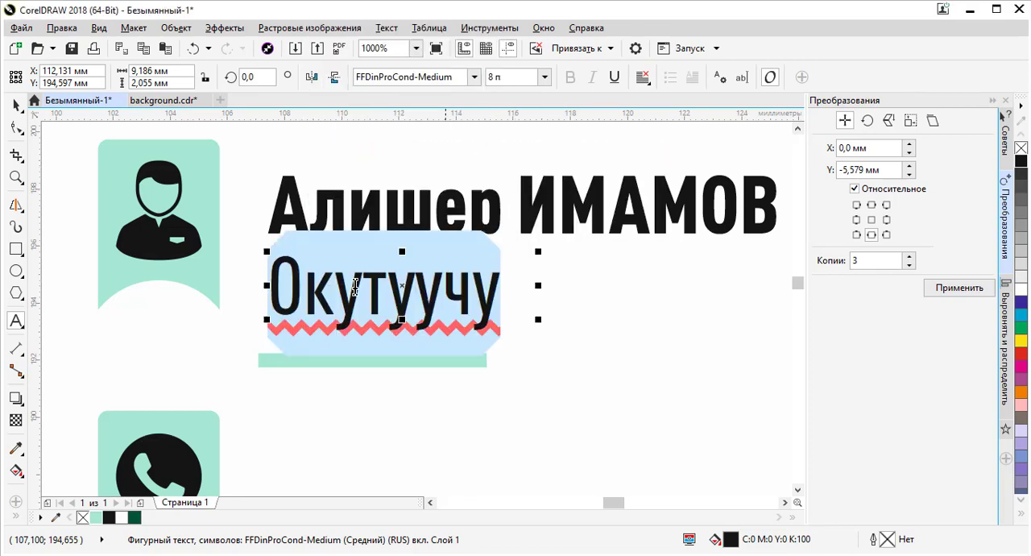
pyautogui.click(16, 105)
# - Move the Окутуучу text up, closer beneath the name
pyautogui.scroll(-1, 448, 300)
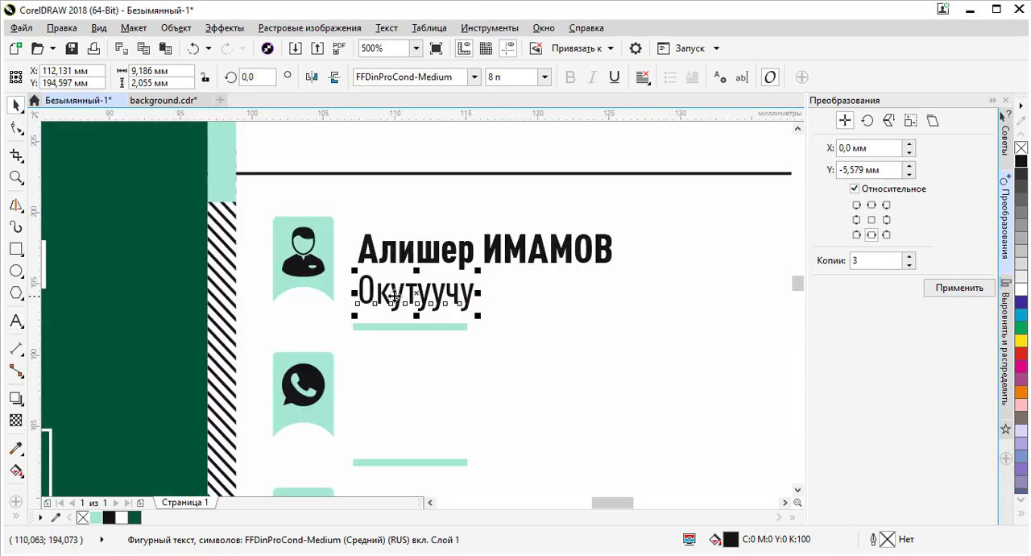
pyautogui.scroll(2, 378, 291)
pyautogui.moveTo(366, 279); pyautogui.dragTo(360, 253)
pyautogui.scroll(-1, 358, 262)
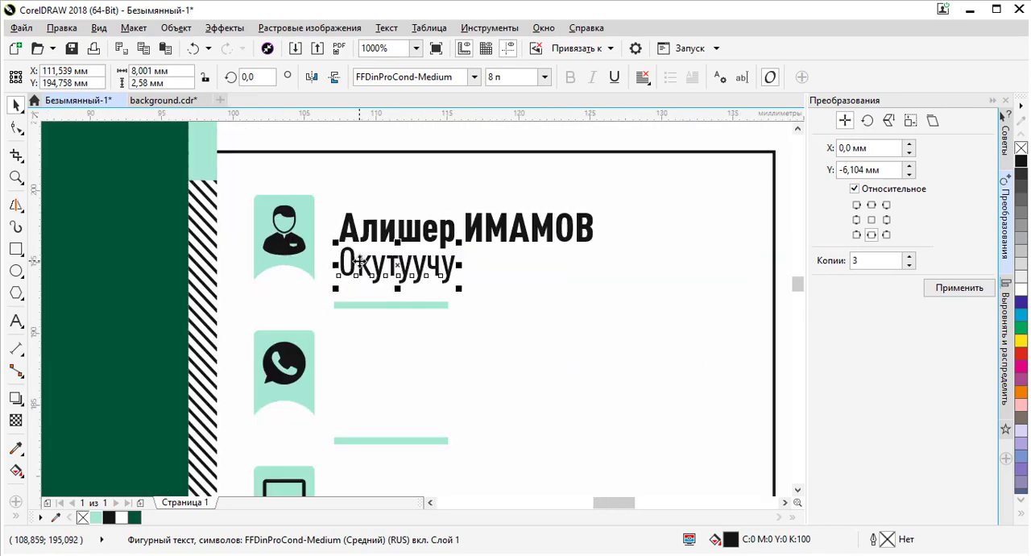
# - Select the name and Окутуучу texts together and group them
pyautogui.scroll(1, 375, 235)
pyautogui.keyDown('shift'); pyautogui.click(337, 236); pyautogui.keyUp('shift')
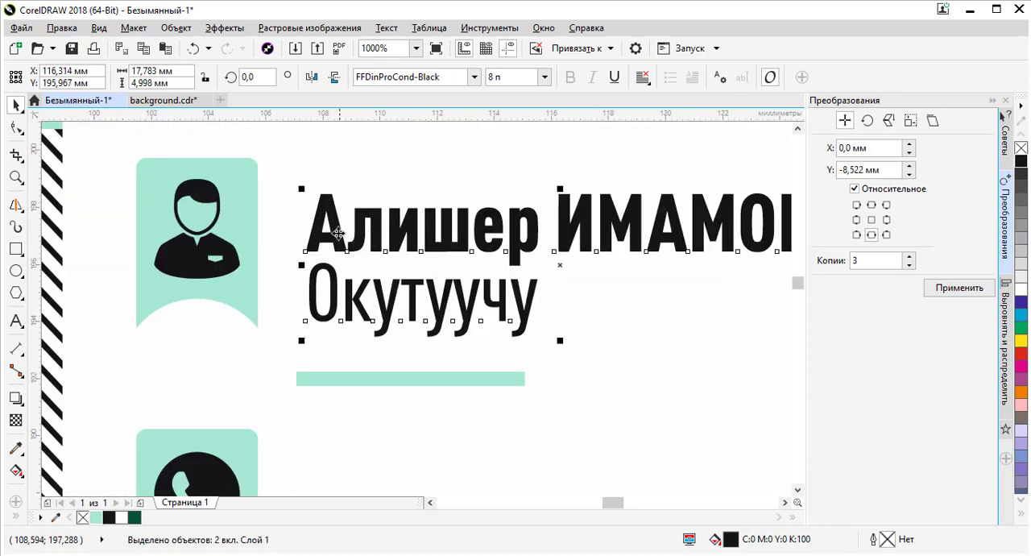
pyautogui.hotkey('ctrl', 'g')
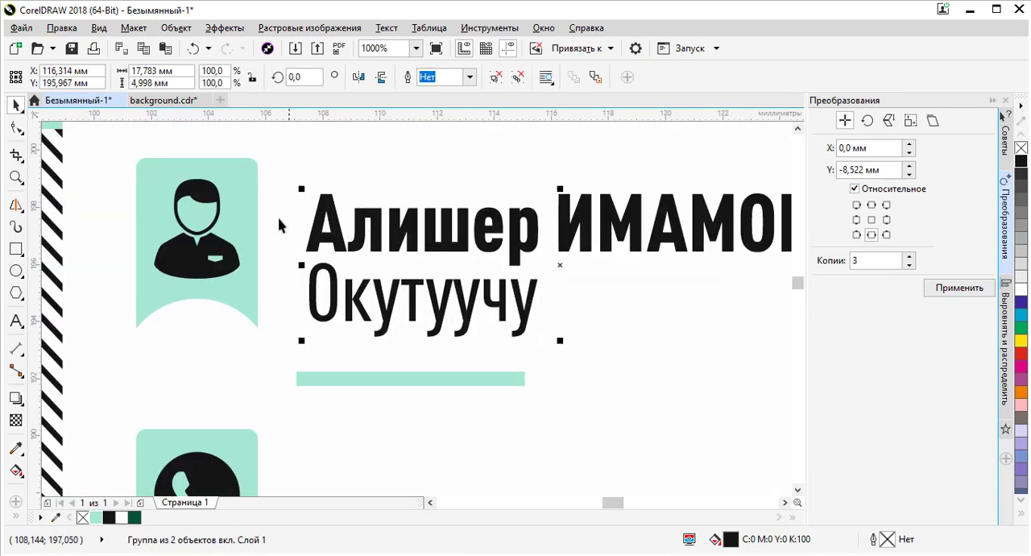
# - Align the grouped name and title texts flush left with the divider line beneath them
pyautogui.keyDown('shift'); pyautogui.click(243, 203); pyautogui.keyUp('shift')
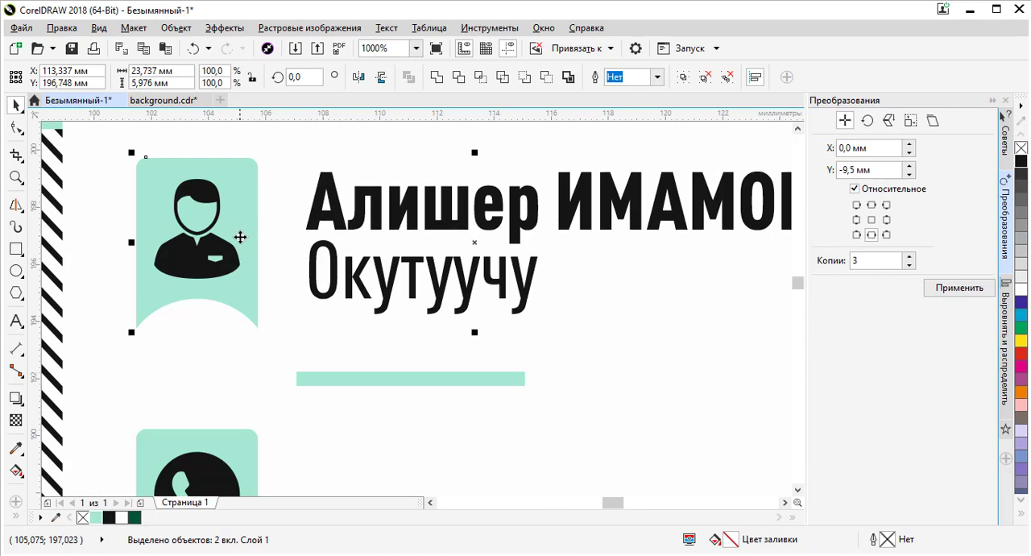
pyautogui.scroll(-1, 239, 236)
pyautogui.click(514, 313)
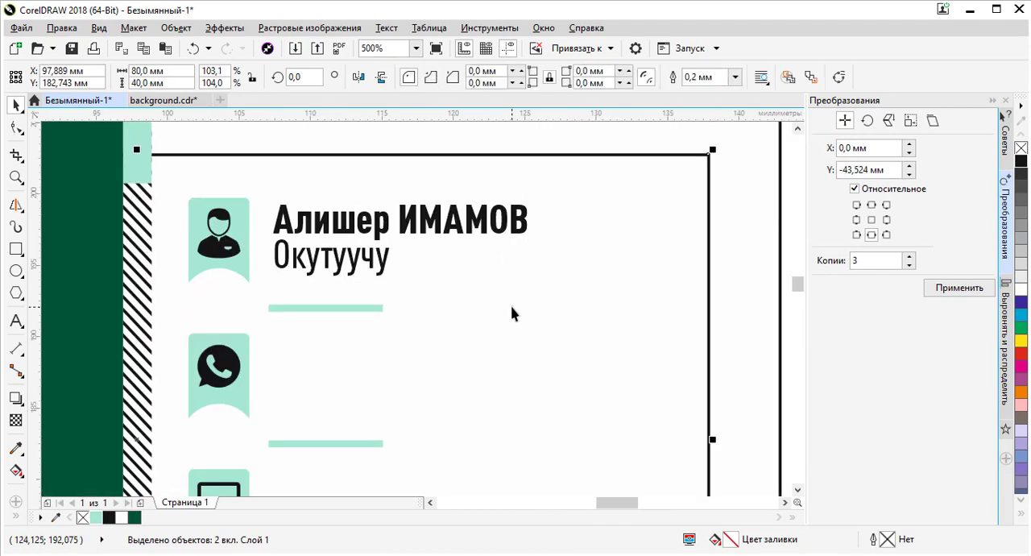
pyautogui.click(369, 266)
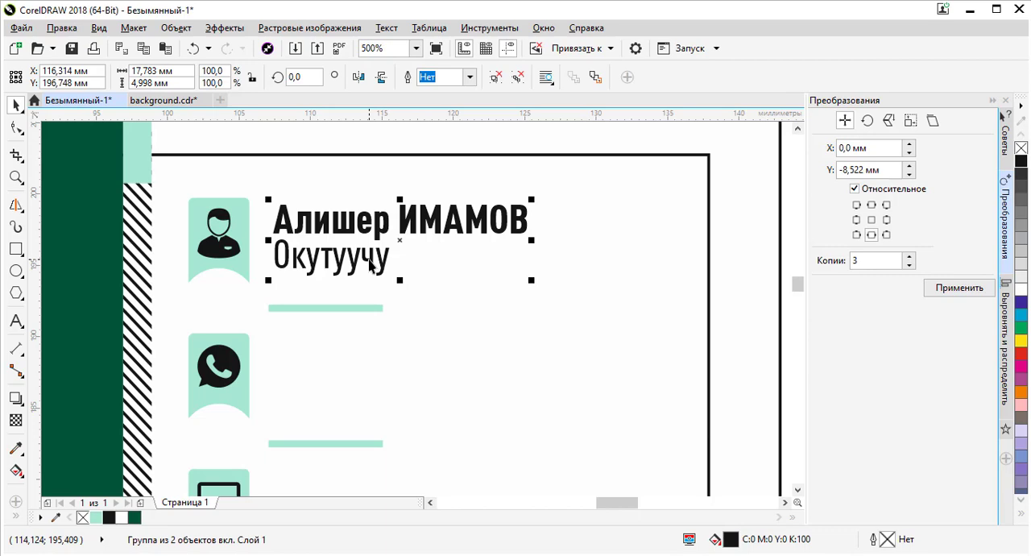
pyautogui.keyDown('shift'); pyautogui.click(334, 308); pyautogui.keyUp('shift')
pyautogui.press('l')
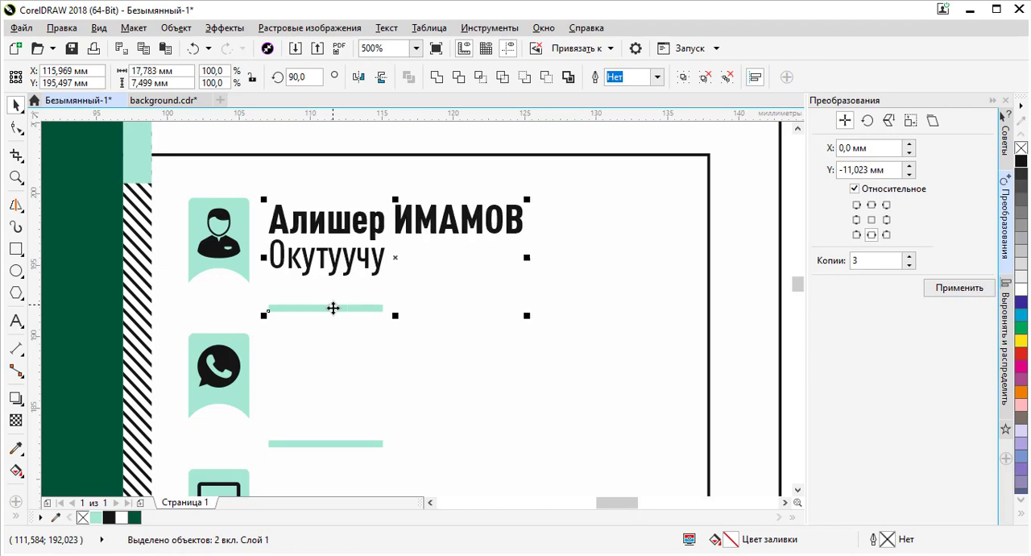
# - Ungroup the name and Окутуучу texts
pyautogui.click(339, 190)
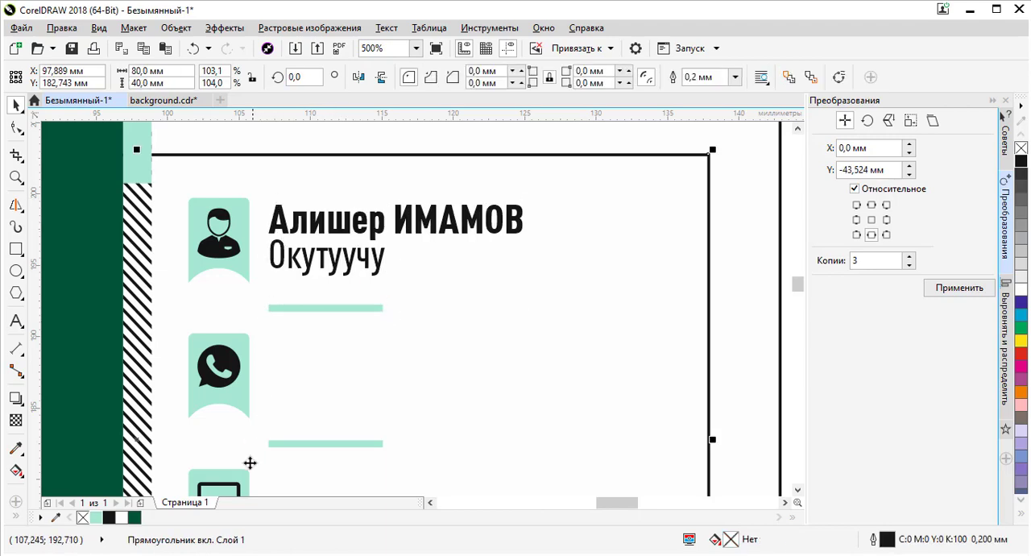
pyautogui.scroll(-2, 300, 247)
pyautogui.click(589, 238)
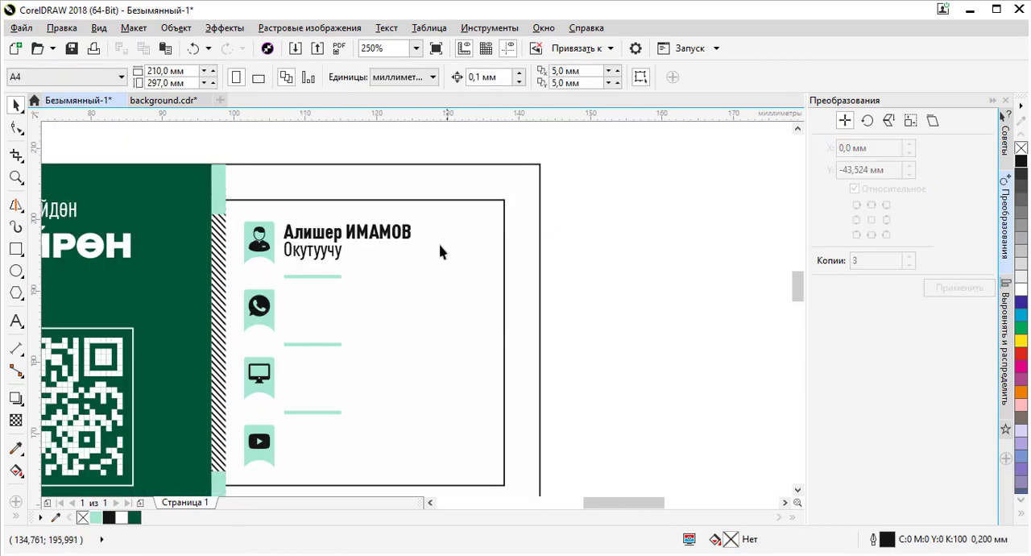
pyautogui.click(361, 251)
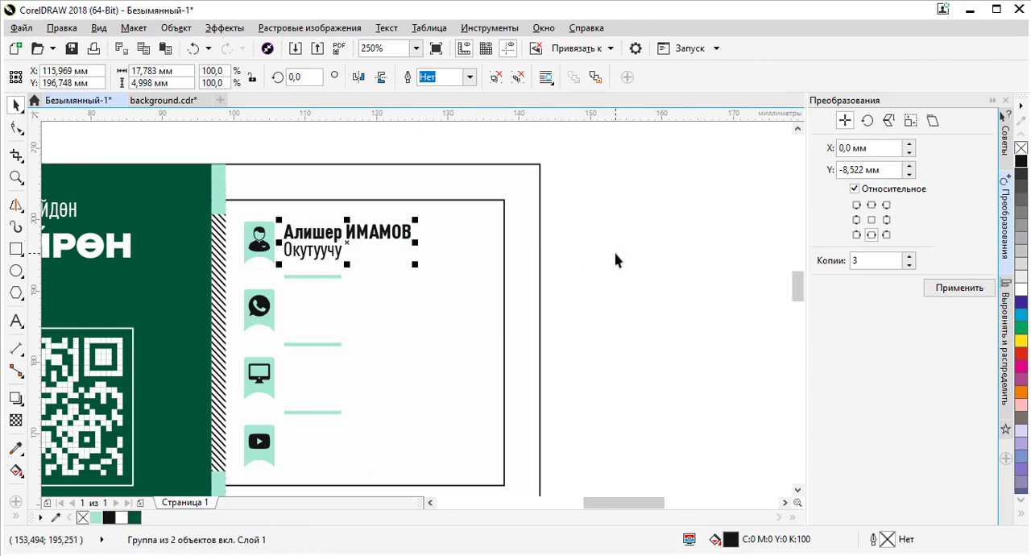
pyautogui.click(587, 258)
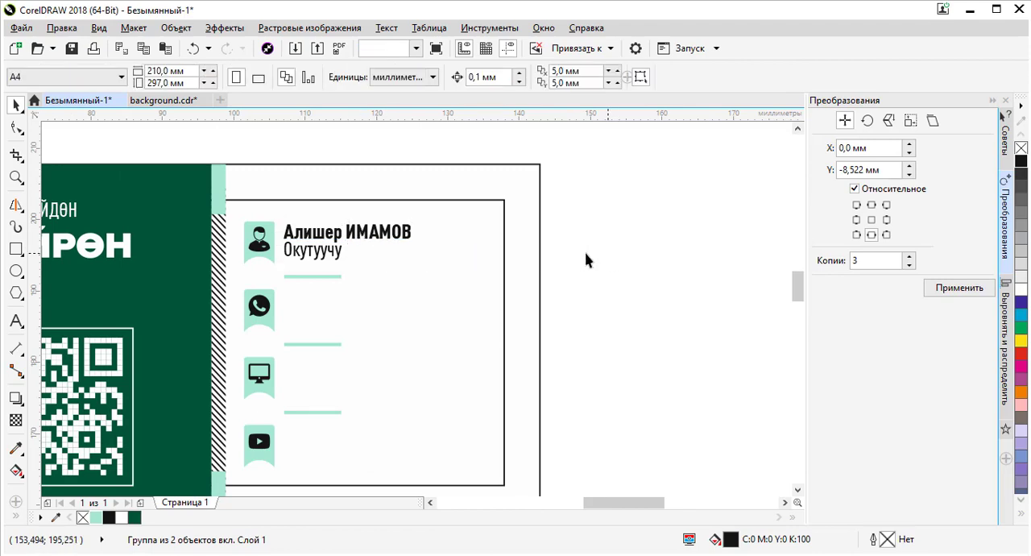
pyautogui.click(324, 253)
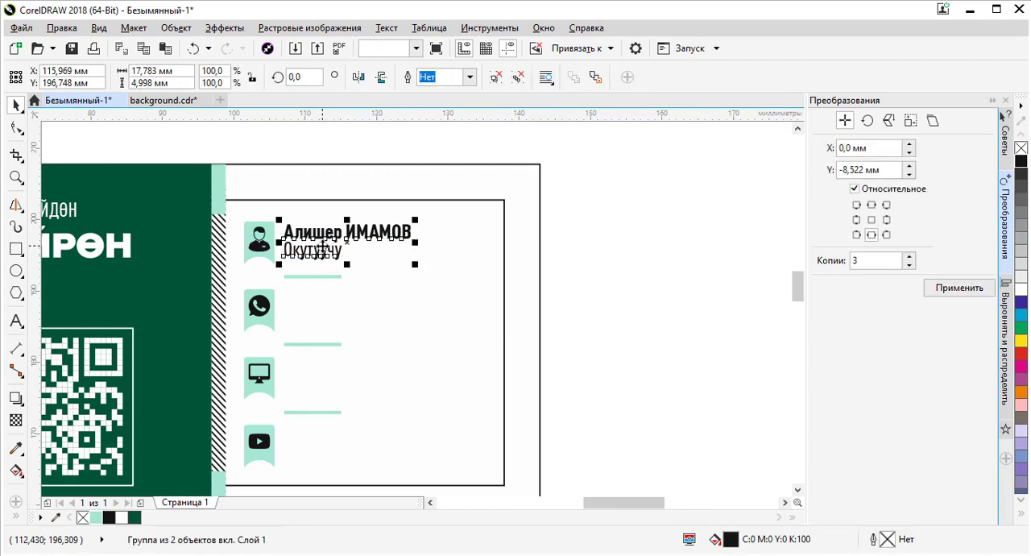
pyautogui.hotkey('ctrl', 'u')
pyautogui.click(664, 261)
# - Duplicate the Окутуучу text beside the WhatsApp icon and center it vertically with the icon
pyautogui.click(332, 252)
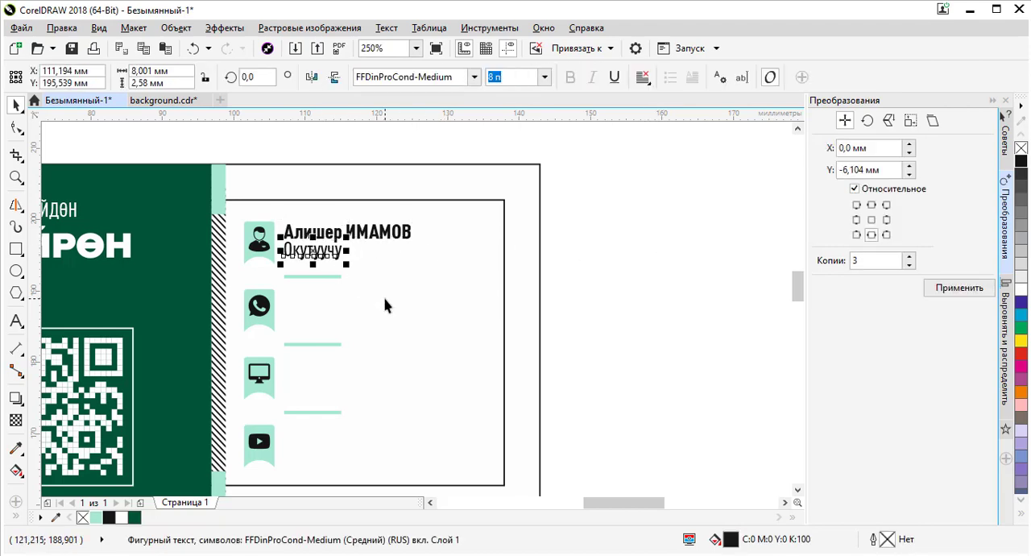
pyautogui.keyDown('shift'); pyautogui.click(270, 314); pyautogui.keyUp('shift')
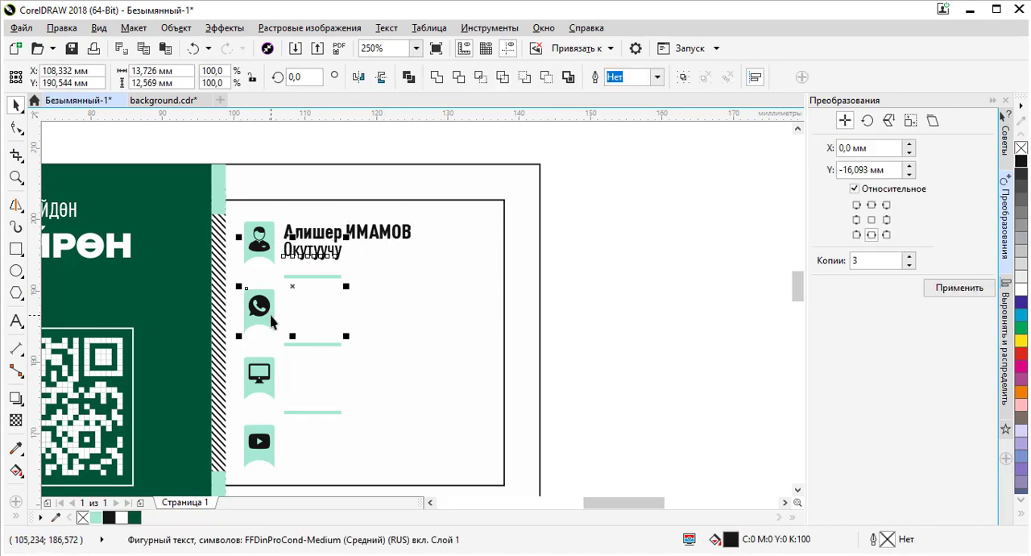
pyautogui.press('e')
pyautogui.click(618, 298)
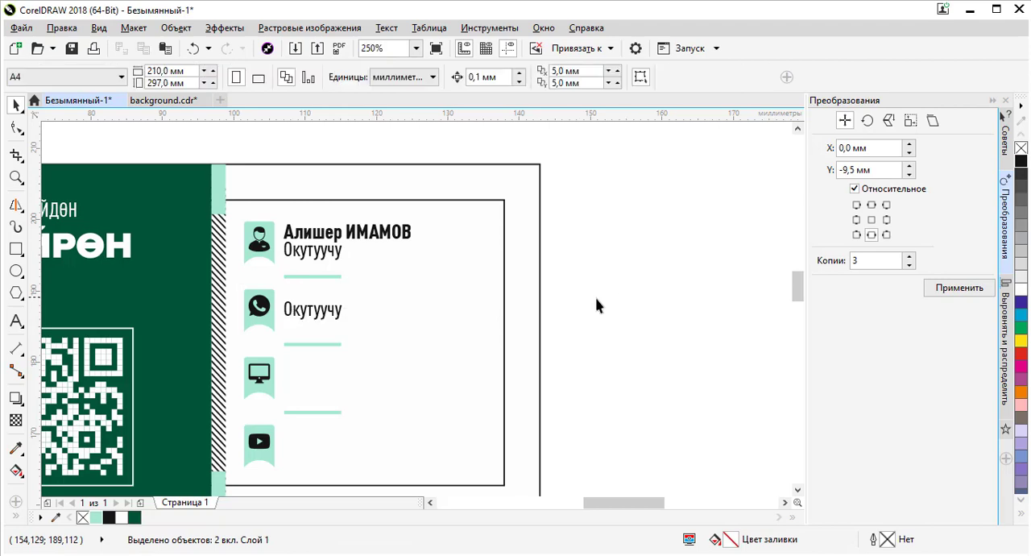
# - Replace the duplicated text beside the WhatsApp icon with the contact phone number and return to the Pick tool
pyautogui.doubleClick(310, 312)
pyautogui.doubleClick(328, 313)
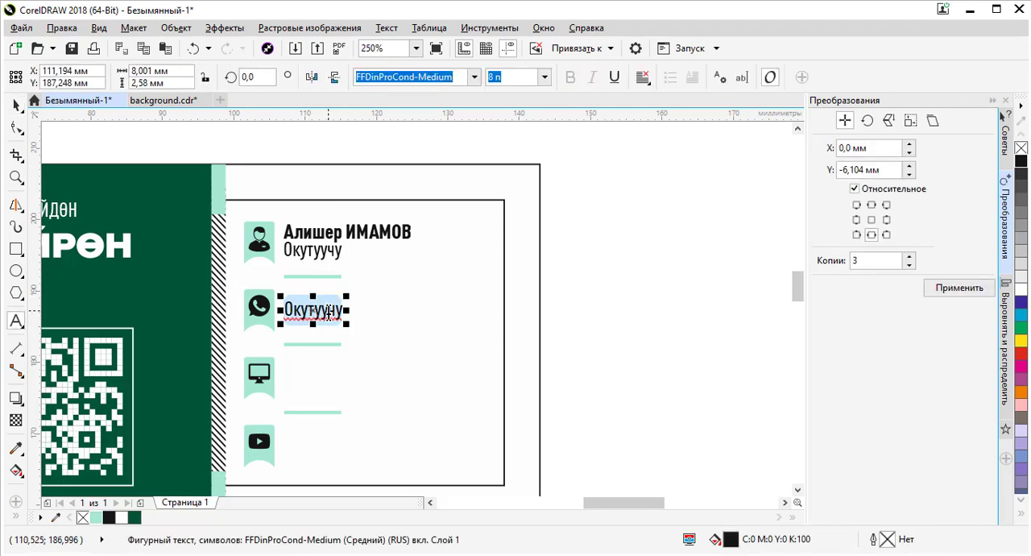
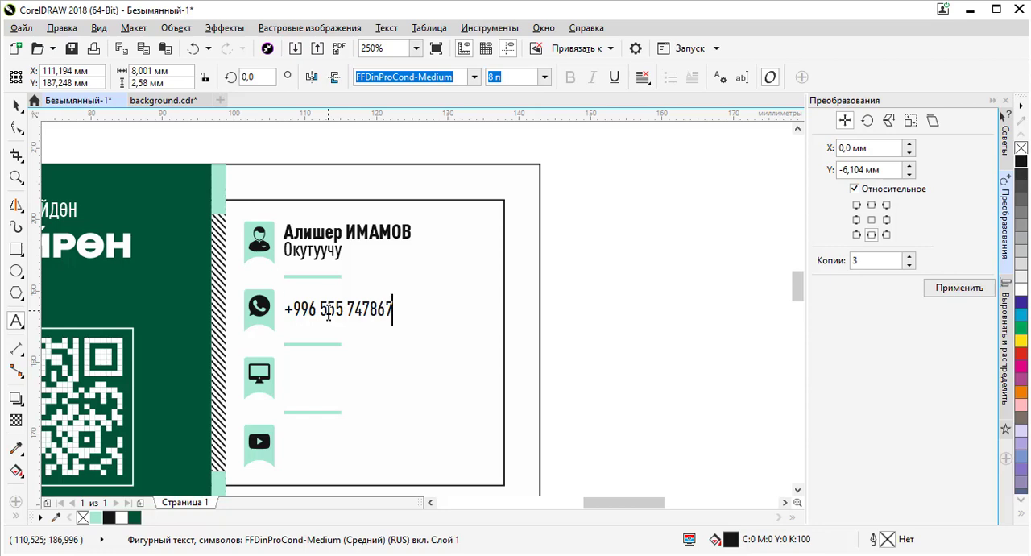
pyautogui.press('Escape')
pyautogui.click(16, 104)
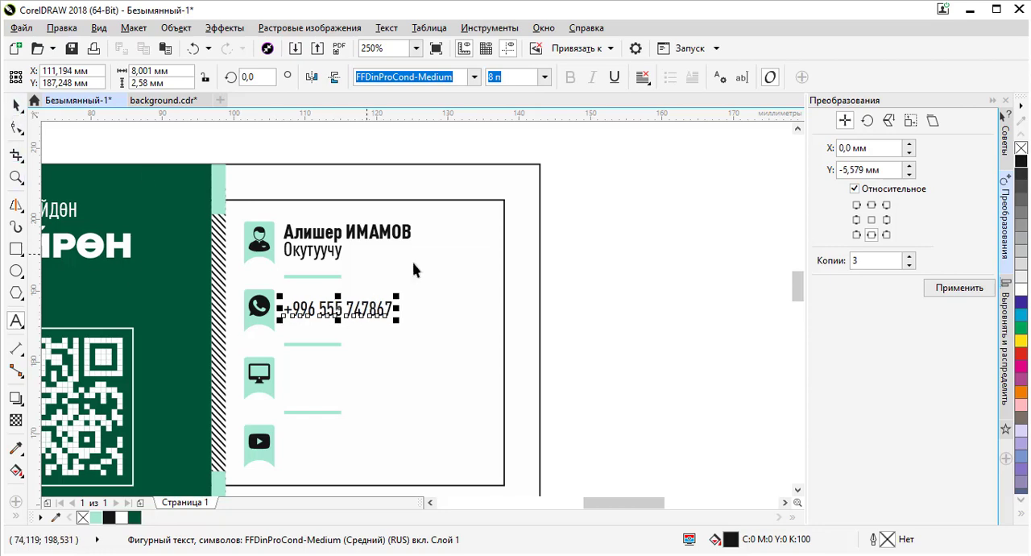
# - Duplicate the phone number text beside the monitor icon and center it vertically with the icon
pyautogui.click(567, 309)
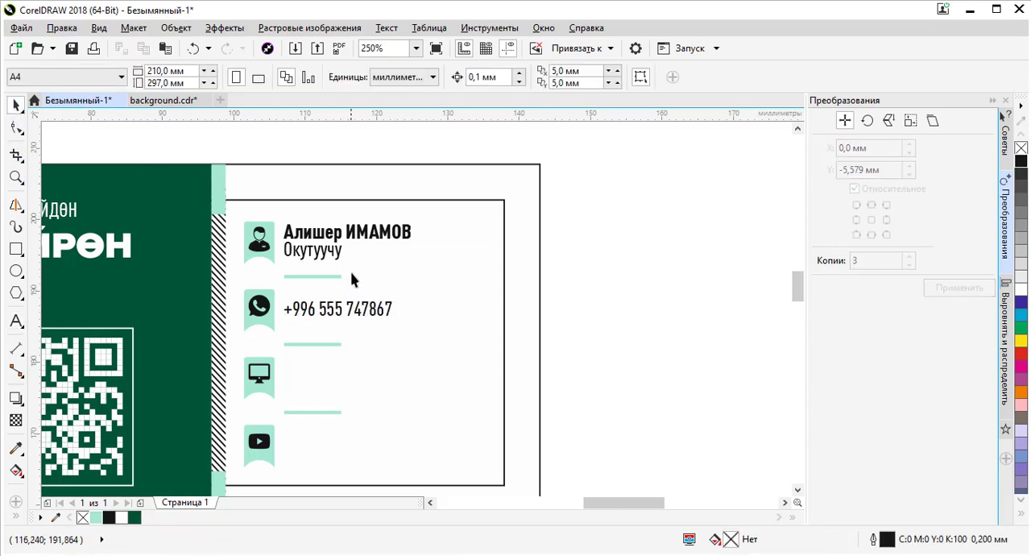
pyautogui.scroll(-2, 352, 279)
pyautogui.scroll(4, 342, 301)
pyautogui.scroll(-2, 357, 289)
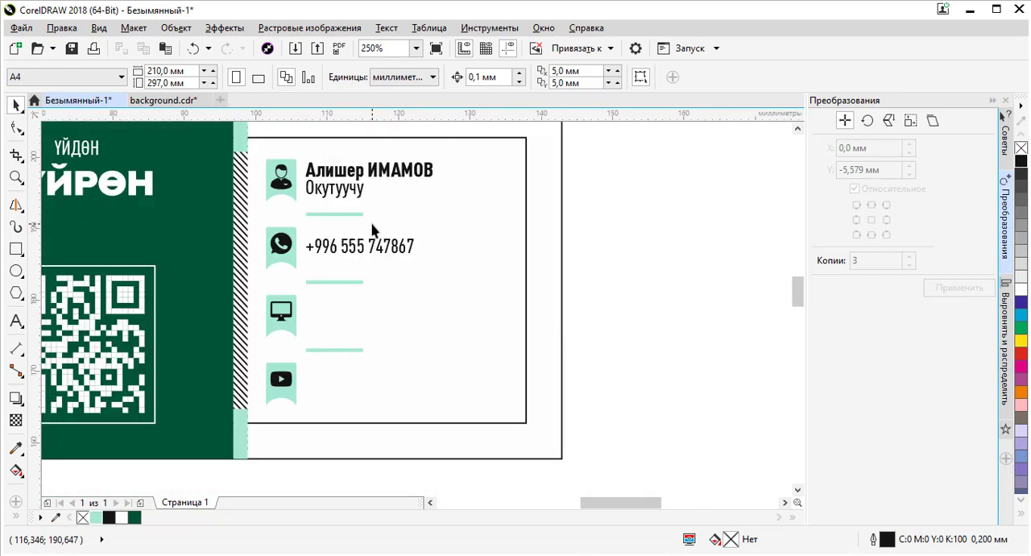
pyautogui.click(364, 246)
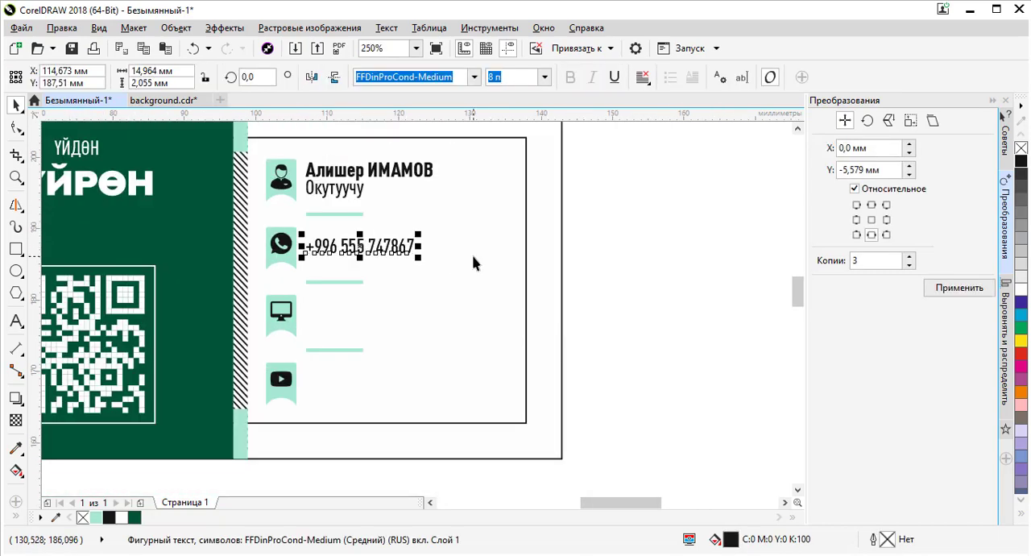
pyautogui.keyDown('shift'); pyautogui.click(290, 307); pyautogui.keyUp('shift')
pyautogui.press('e')
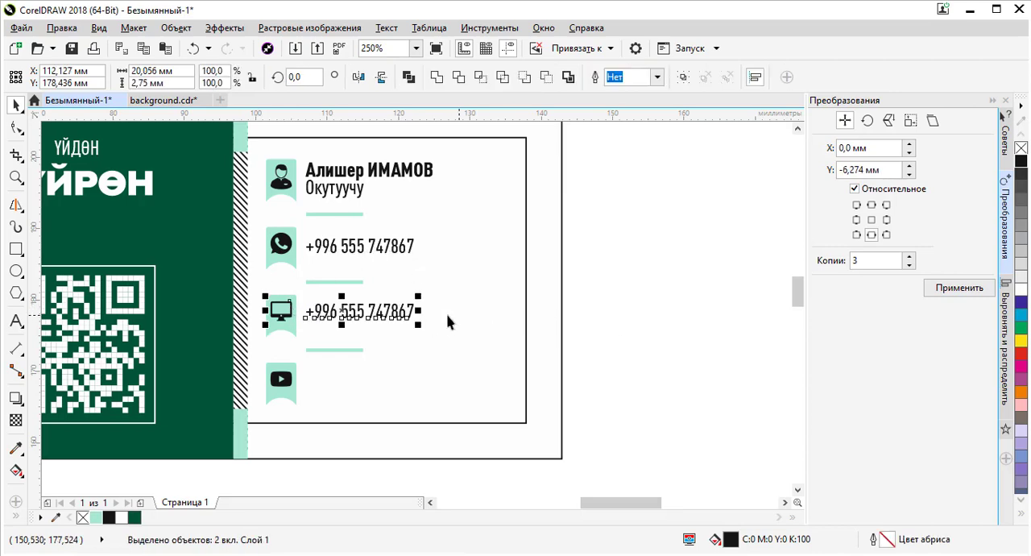
pyautogui.click(619, 314)
pyautogui.doubleClick(393, 313)
pyautogui.hotkey('ctrl', 'a')
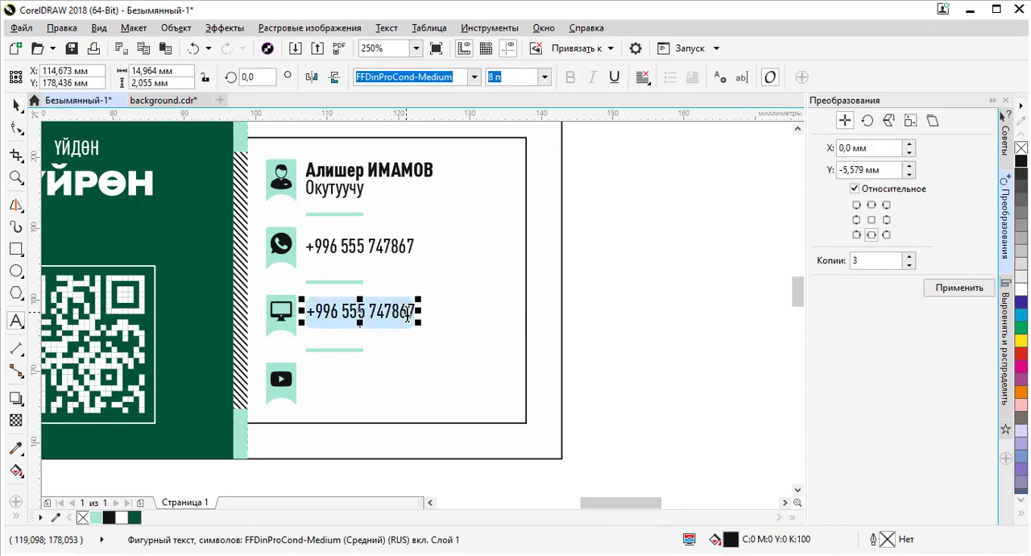
pyautogui.write('щщ')
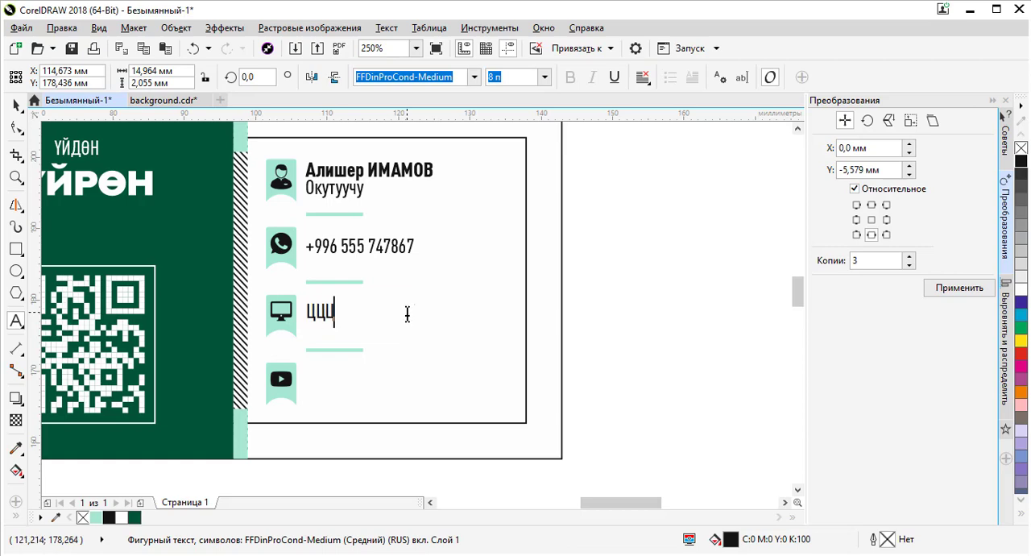
pyautogui.press('BackSpace')
pyautogui.press('BackSpace')
pyautogui.hotkey('alt', 'shift')
pyautogui.write('www')
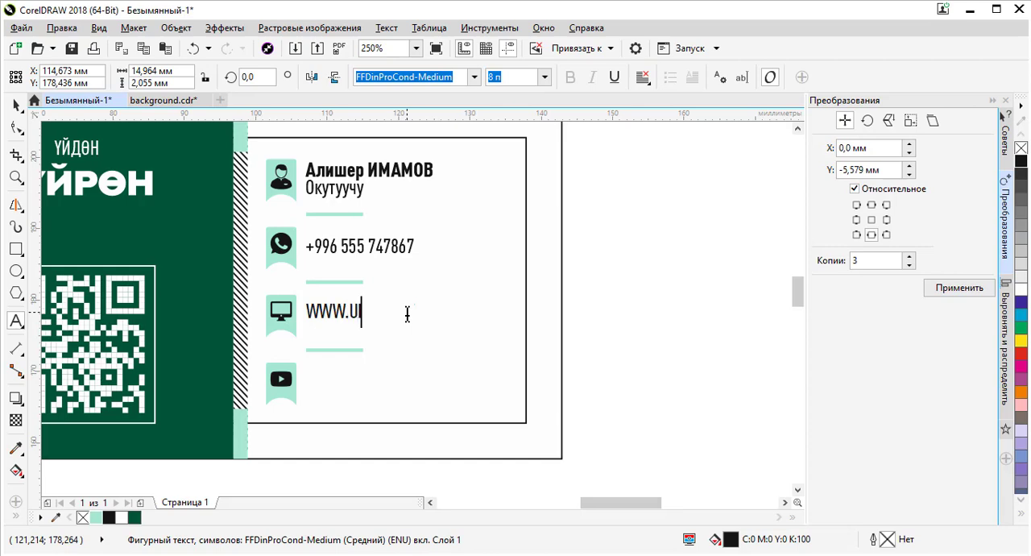
pyautogui.write('.uiron.com')
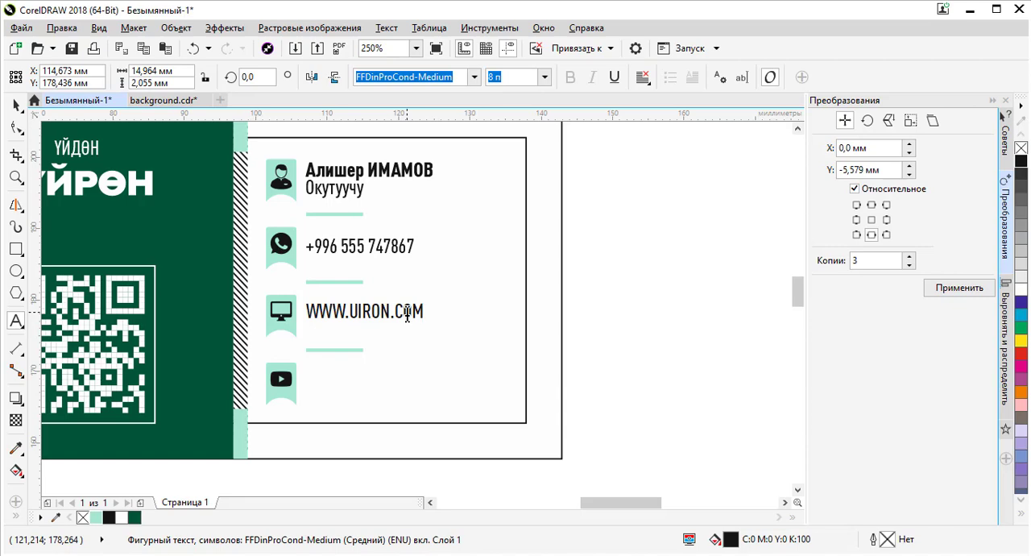
# - Change the website text's case to lowercase and return to the Pick tool
pyautogui.hotkey('ctrl', 'a')
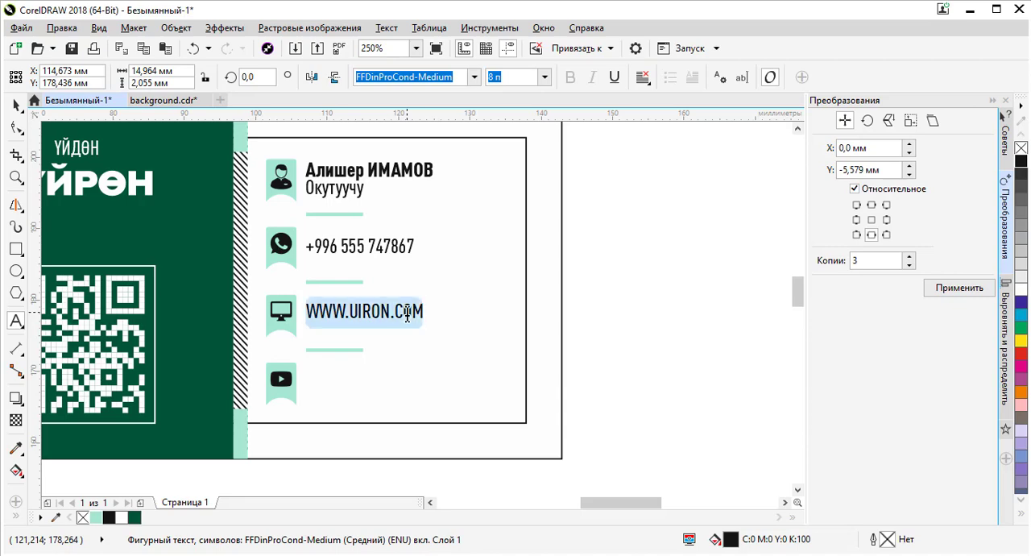
pyautogui.rightClick(392, 301)
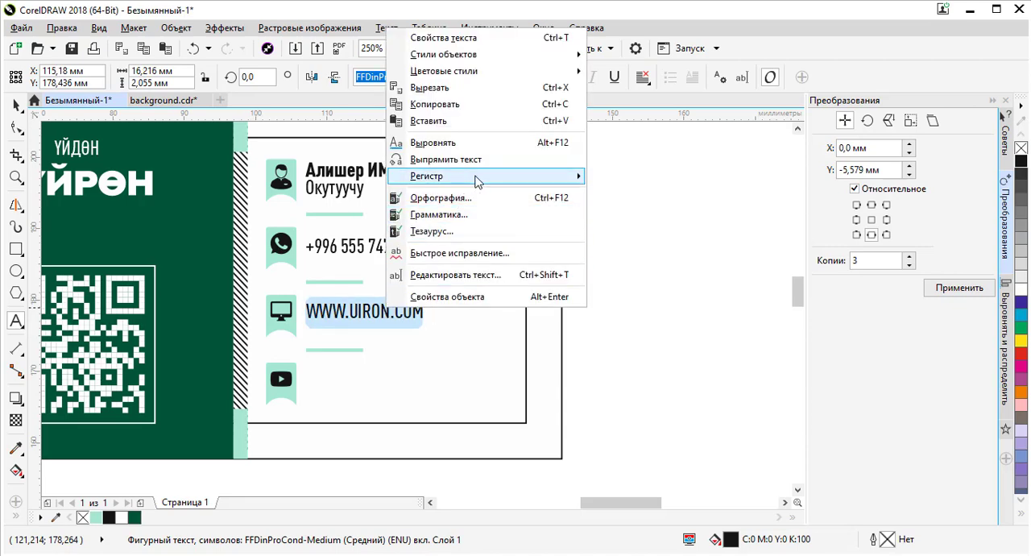
pyautogui.moveTo(477, 178)
pyautogui.click(632, 197)
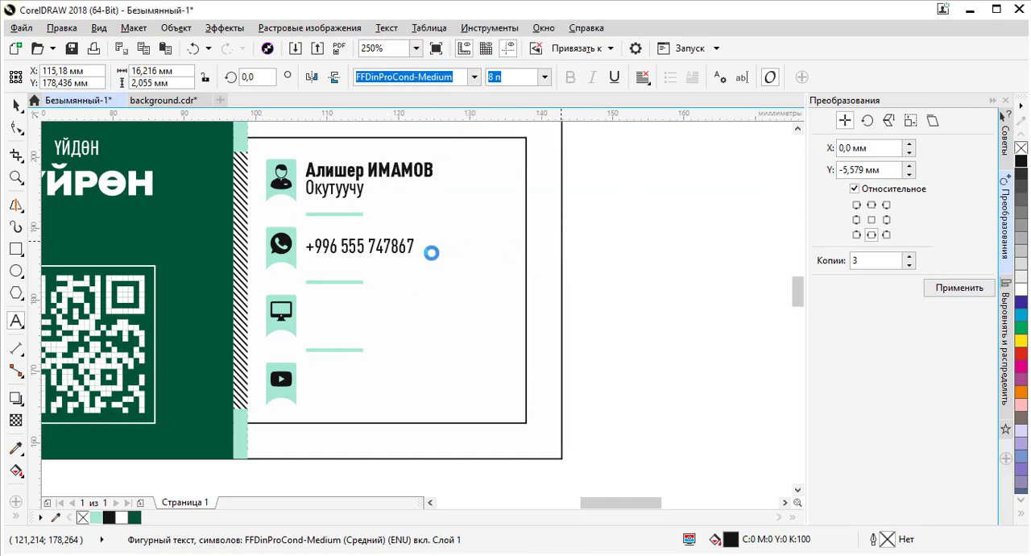
pyautogui.click(16, 105)
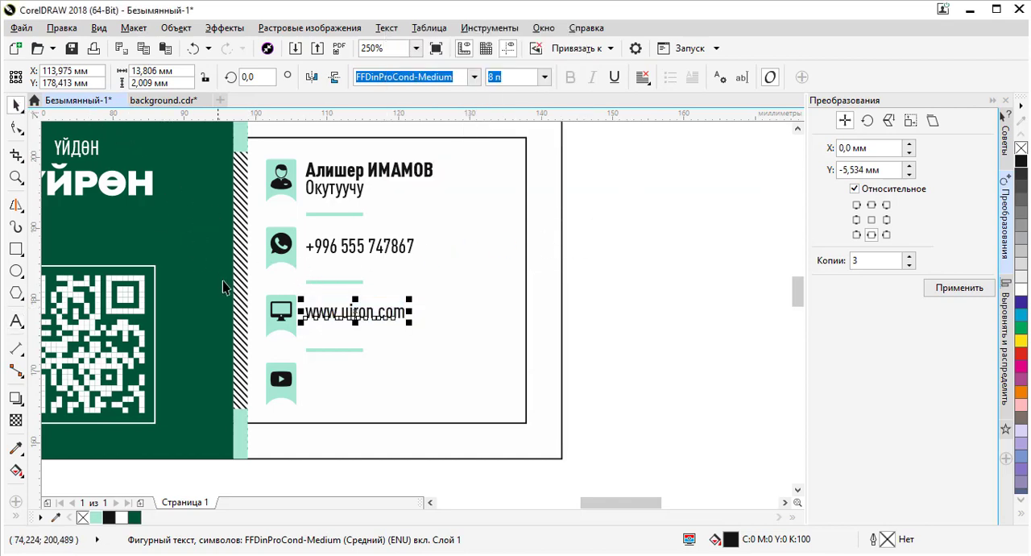
# - Add a second line below the website address containing the contact e-mail address, then return to the Pick tool
pyautogui.scroll(2, 390, 312)
pyautogui.doubleClick(421, 318)
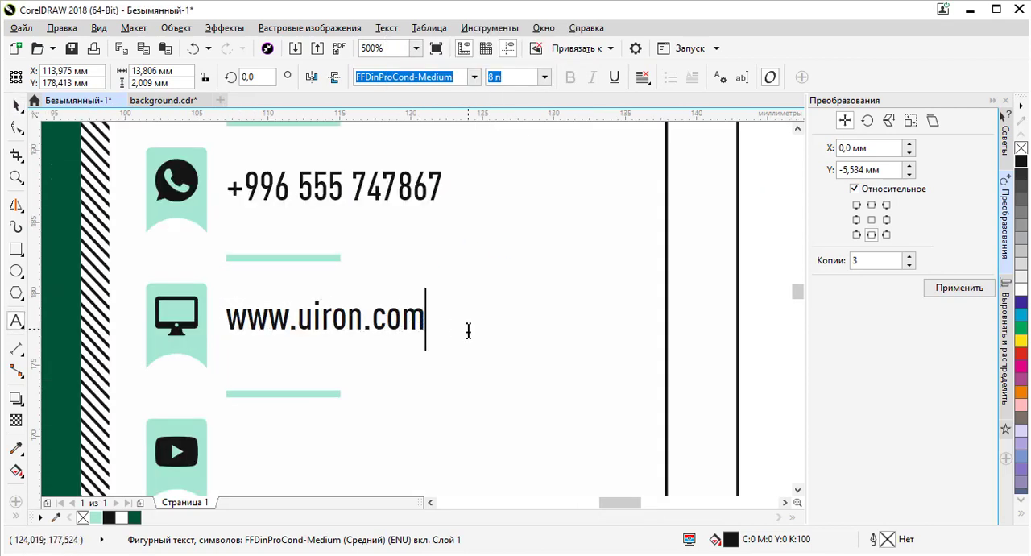
pyautogui.press('Return')
pyautogui.write('uironk')
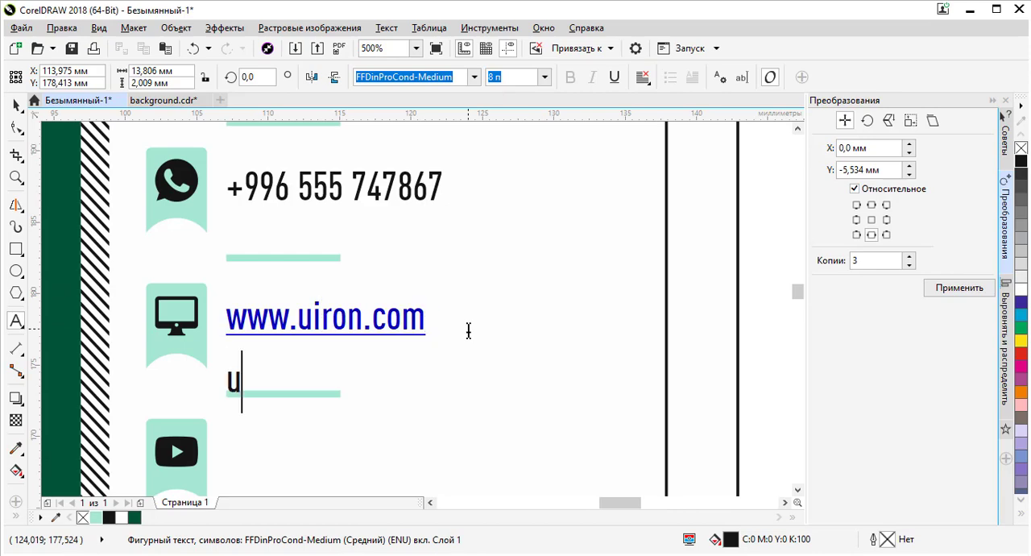
pyautogui.write('g')
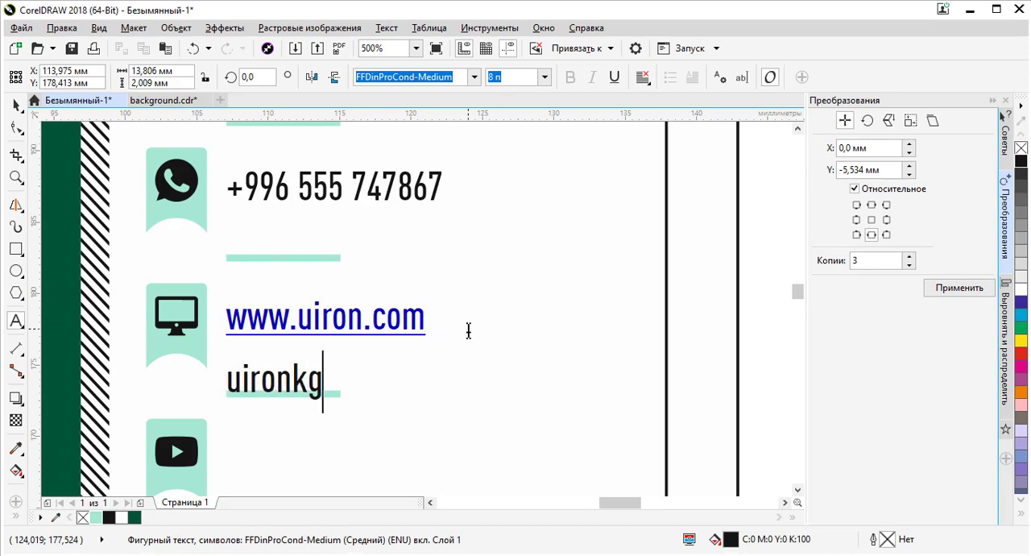
pyautogui.press('BackSpace')
pyautogui.press('BackSpace')
pyautogui.press('BackSpace')
pyautogui.press('BackSpace')
pyautogui.press('BackSpace')
pyautogui.press('BackSpace')
pyautogui.press('BackSpace')
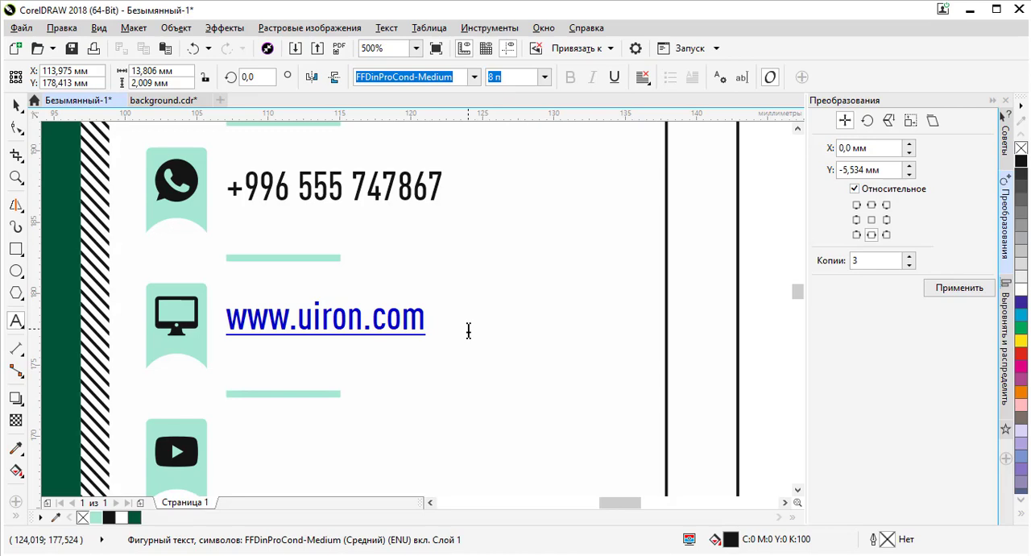
pyautogui.hotkey('alt', 'q')
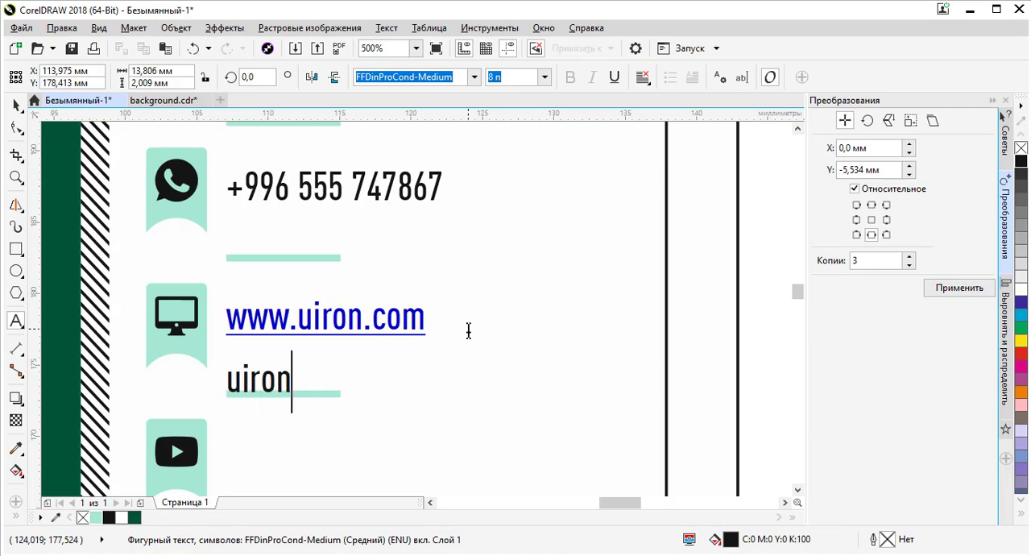
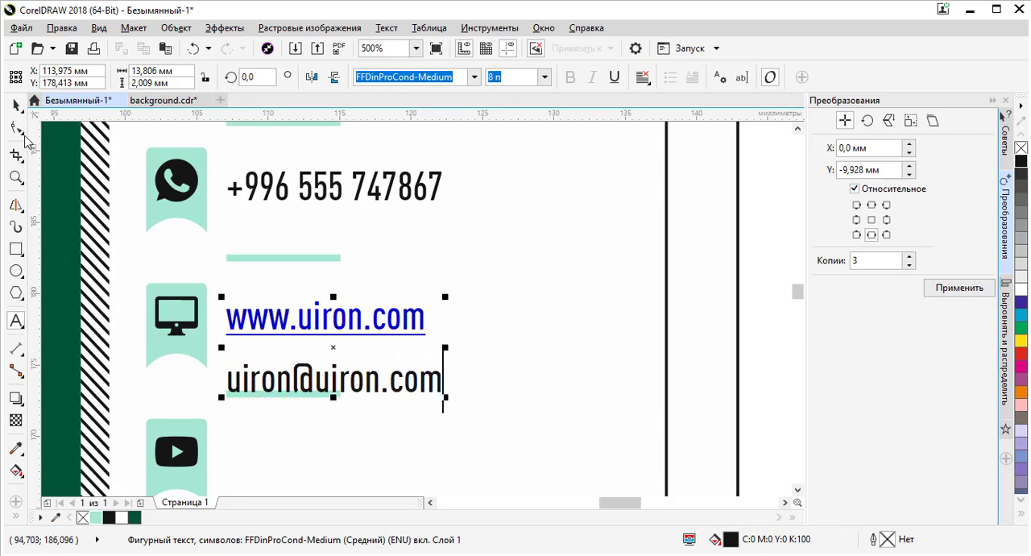
pyautogui.click(21, 106)
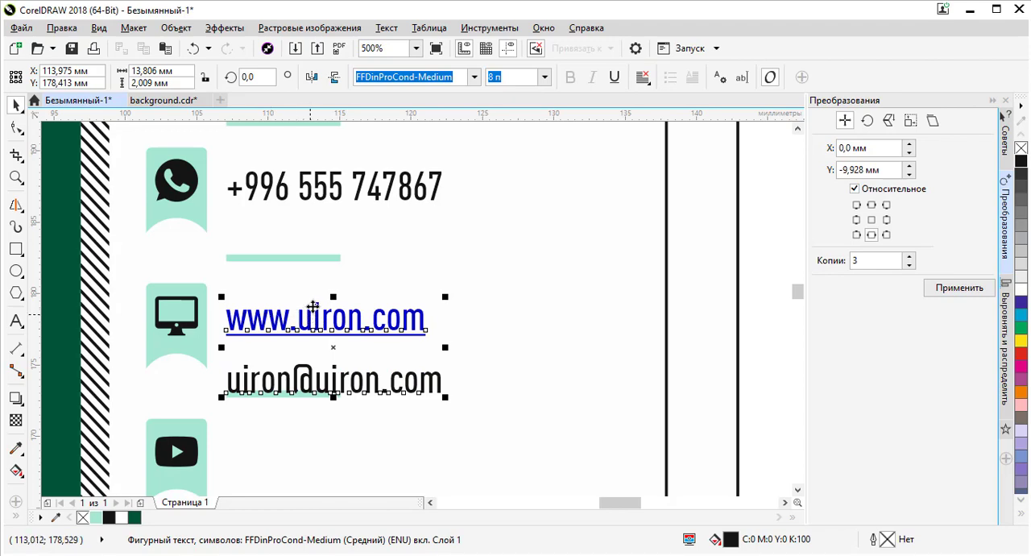
# - Undo the added e-mail line and the website address's hyperlink formatting
pyautogui.click(614, 79)
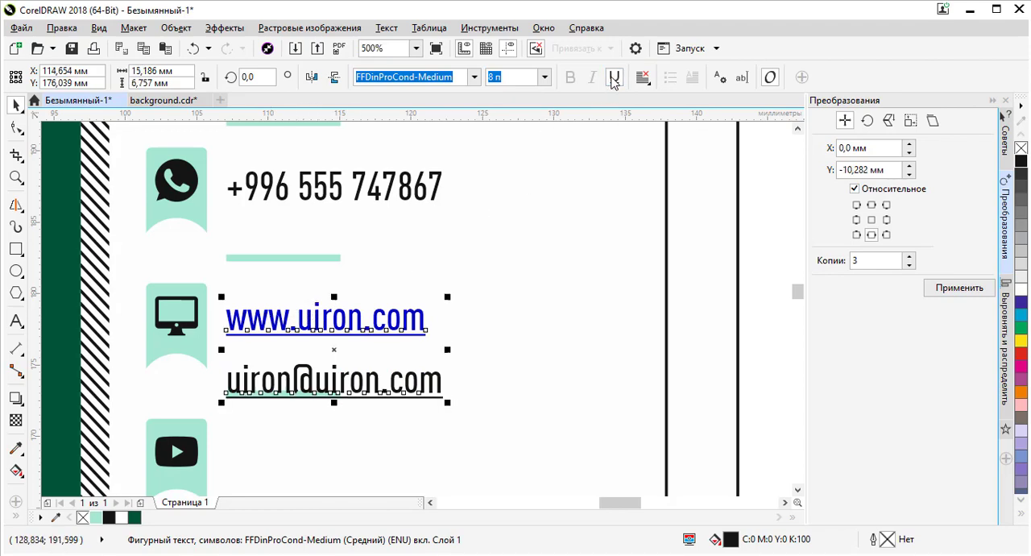
pyautogui.click(614, 79)
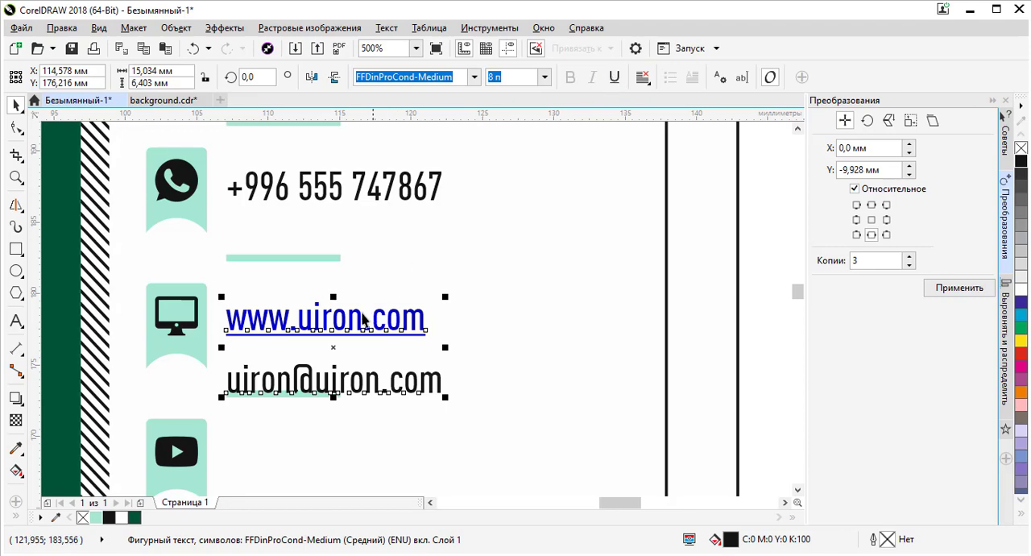
pyautogui.scroll(1, 362, 322)
pyautogui.scroll(-1, 359, 294)
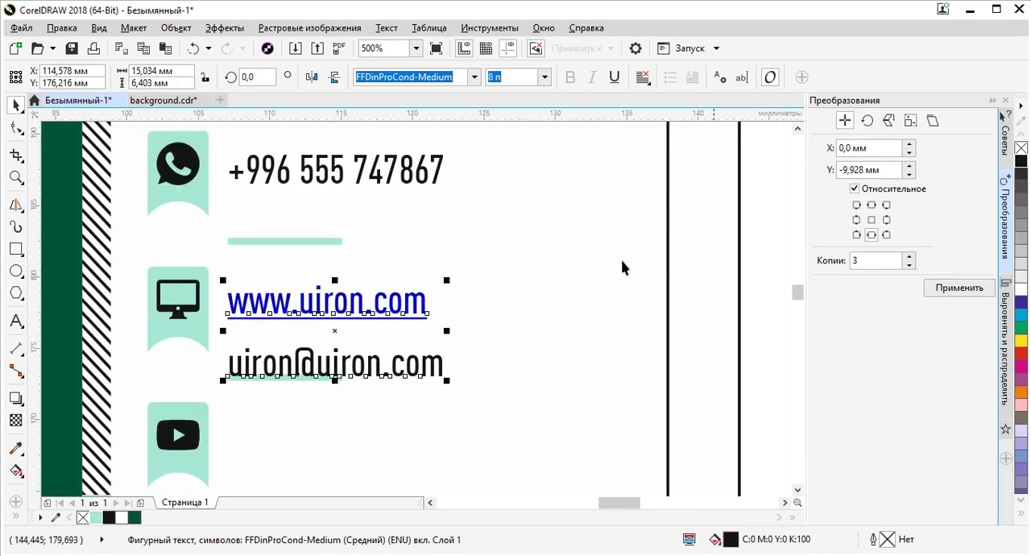
pyautogui.hotkey('ctrl', 'z')
pyautogui.hotkey('ctrl', 'z')
pyautogui.hotkey('ctrl', 'z')
pyautogui.hotkey('ctrl', 'z')
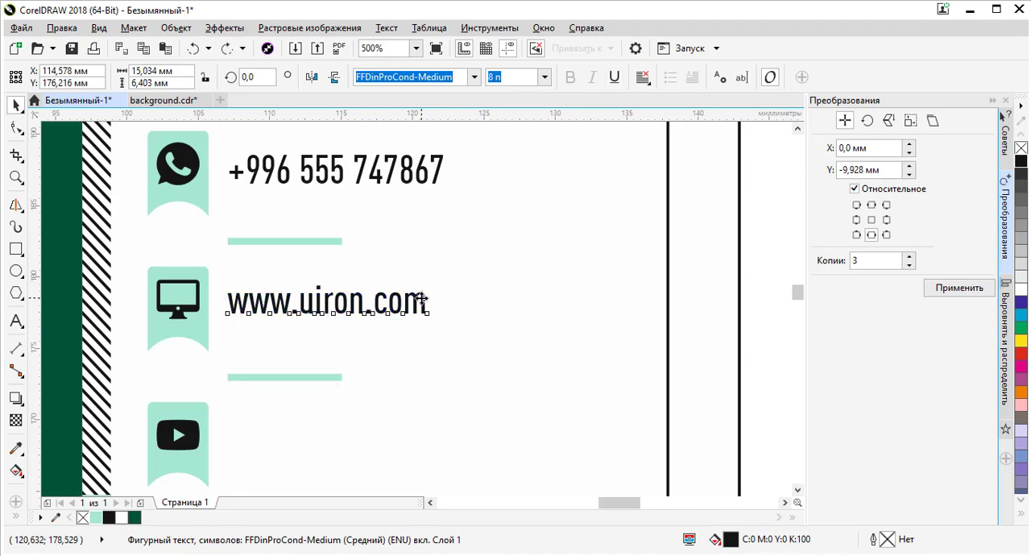
pyautogui.doubleClick(422, 298)
pyautogui.press('Return')
pyautogui.hotkey('ctrl', 'z')
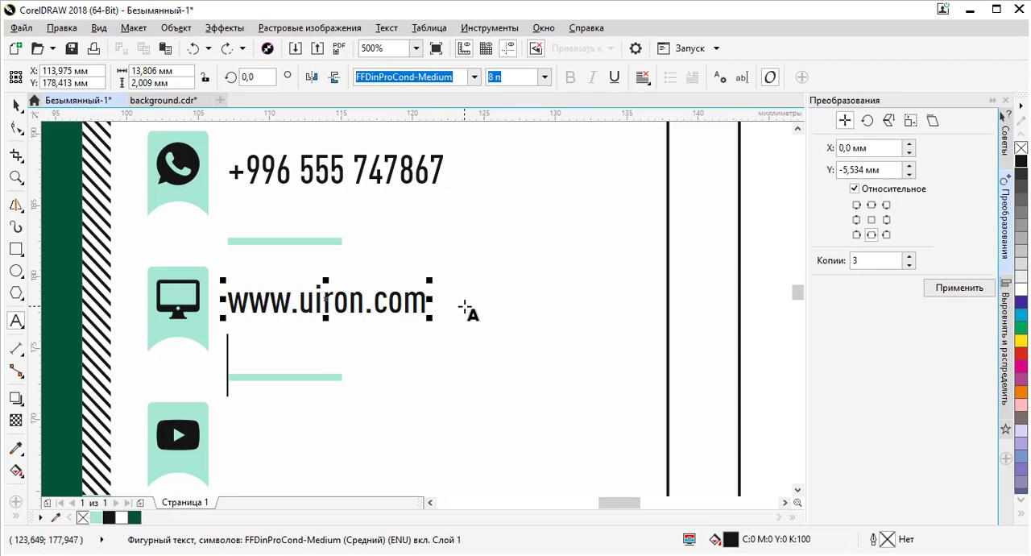
pyautogui.press('BackSpace')
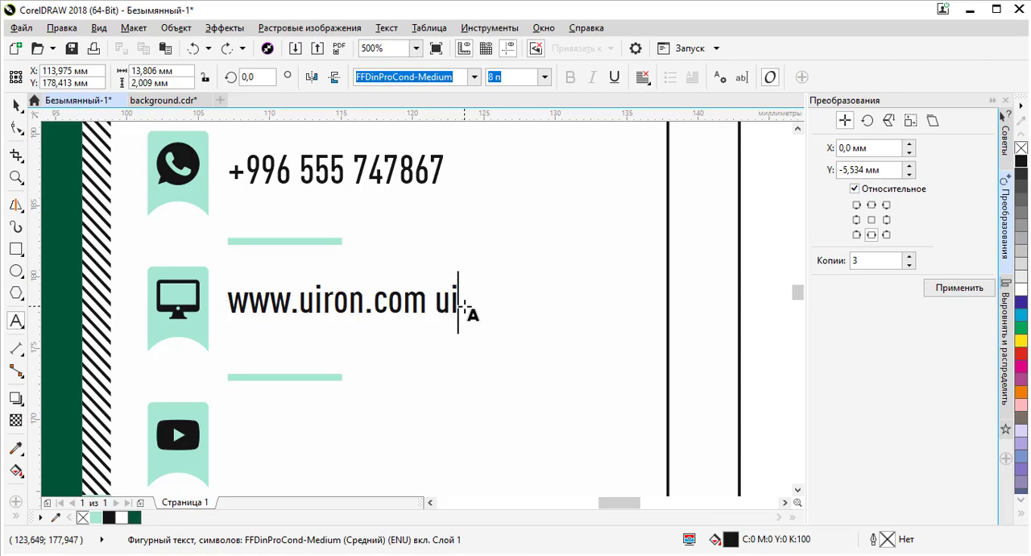
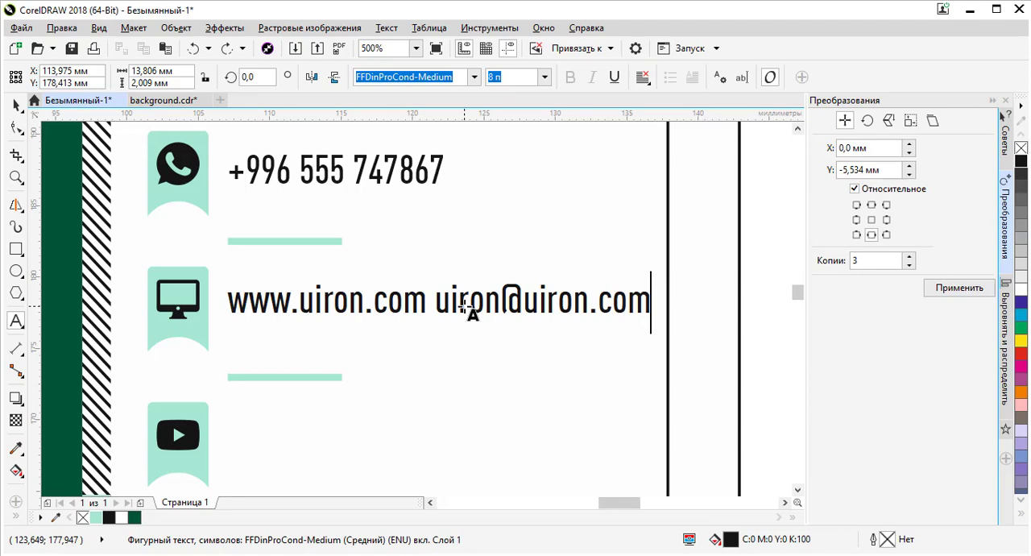
pyautogui.click(447, 299)
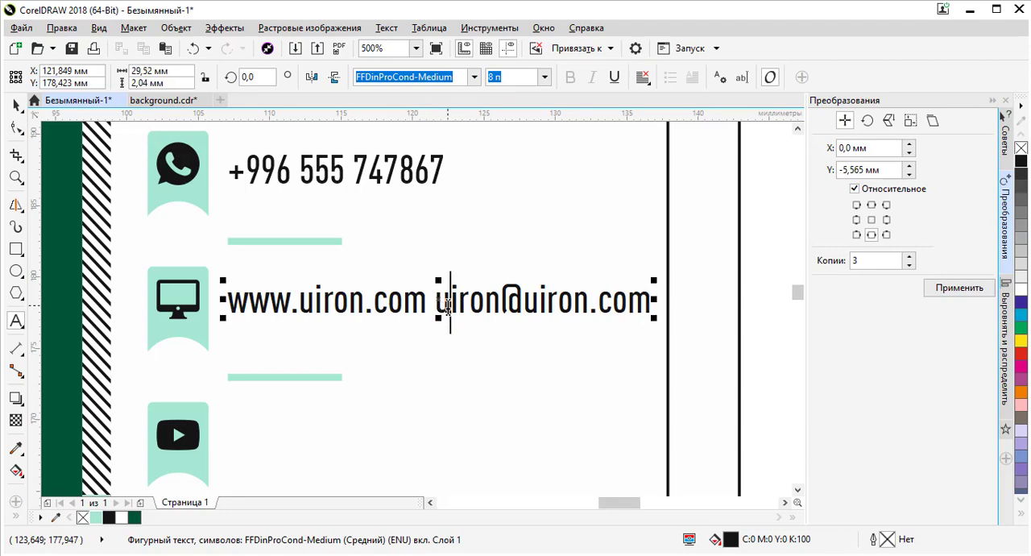
pyautogui.press('Left')
pyautogui.press('Return')
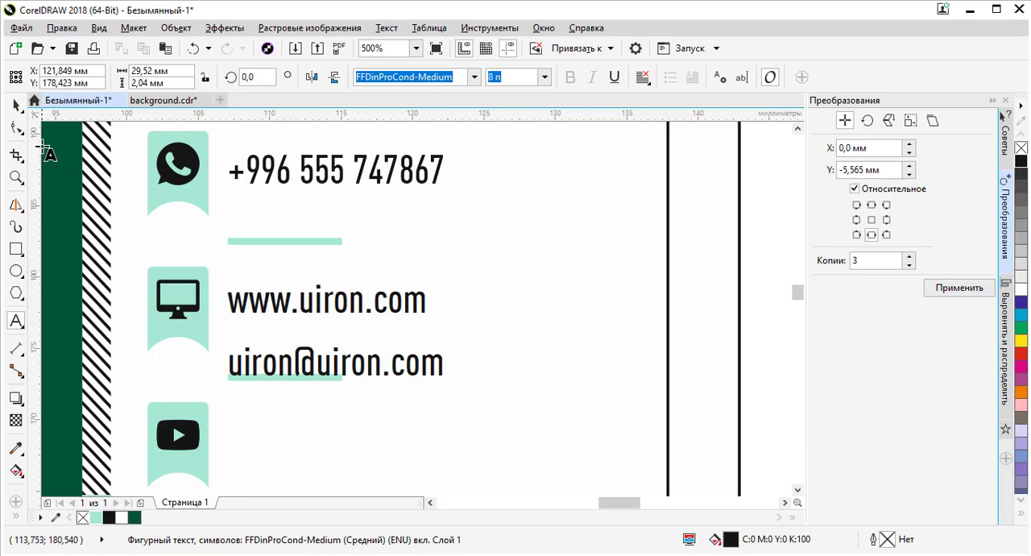
# - Reduce the line spacing between the website and e-mail lines with the Shape tool
pyautogui.click(16, 104)
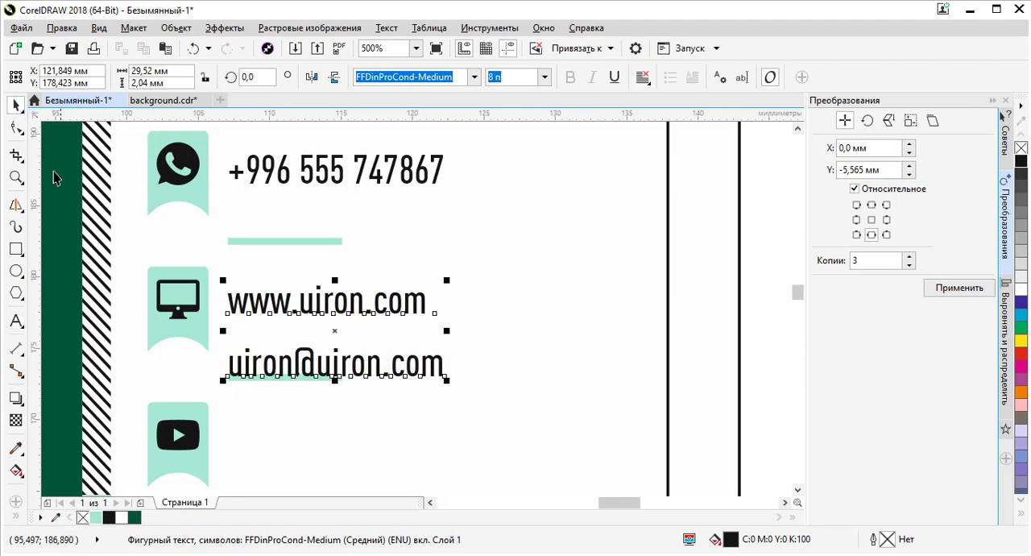
pyautogui.click(16, 127)
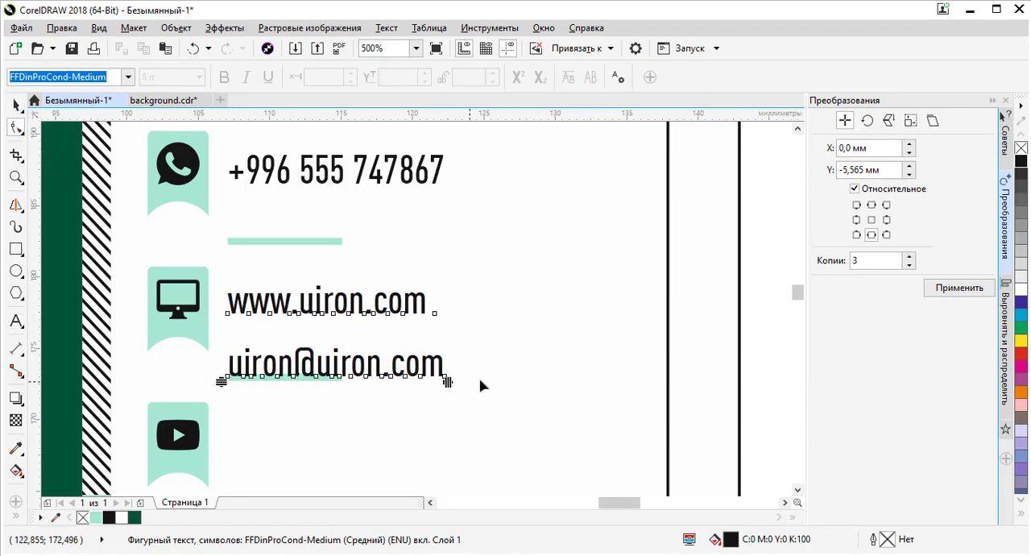
pyautogui.moveTo(447, 382); pyautogui.dragTo(568, 388)
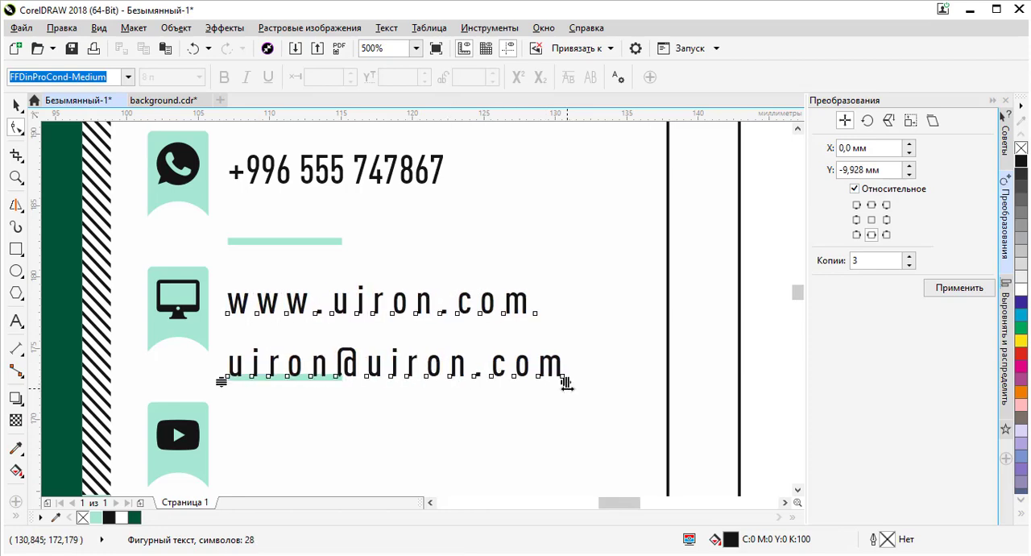
pyautogui.hotkey('ctrl', 'z')
pyautogui.moveTo(219, 374); pyautogui.dragTo(220, 352)
pyautogui.scroll(1, 224, 356)
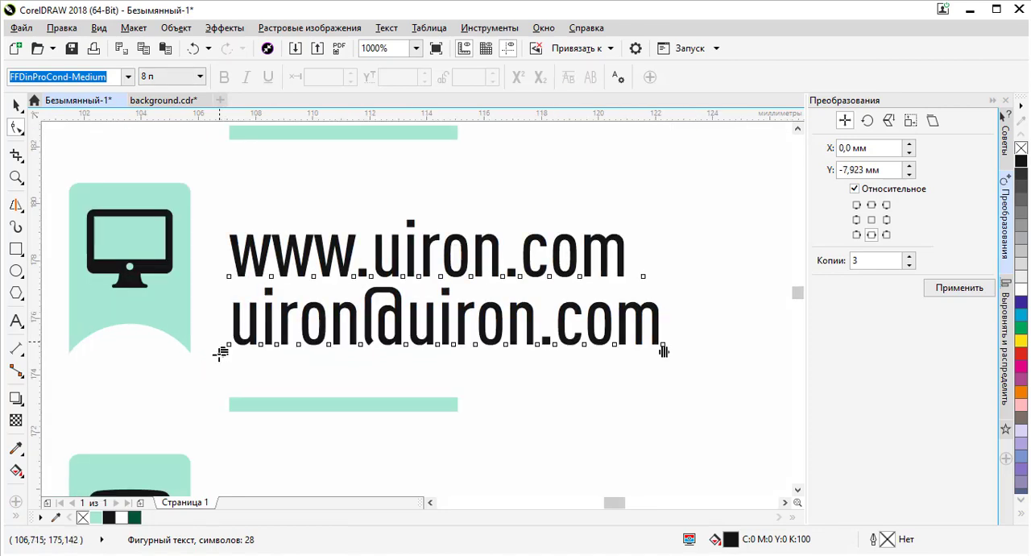
pyautogui.scroll(-1, 295, 239)
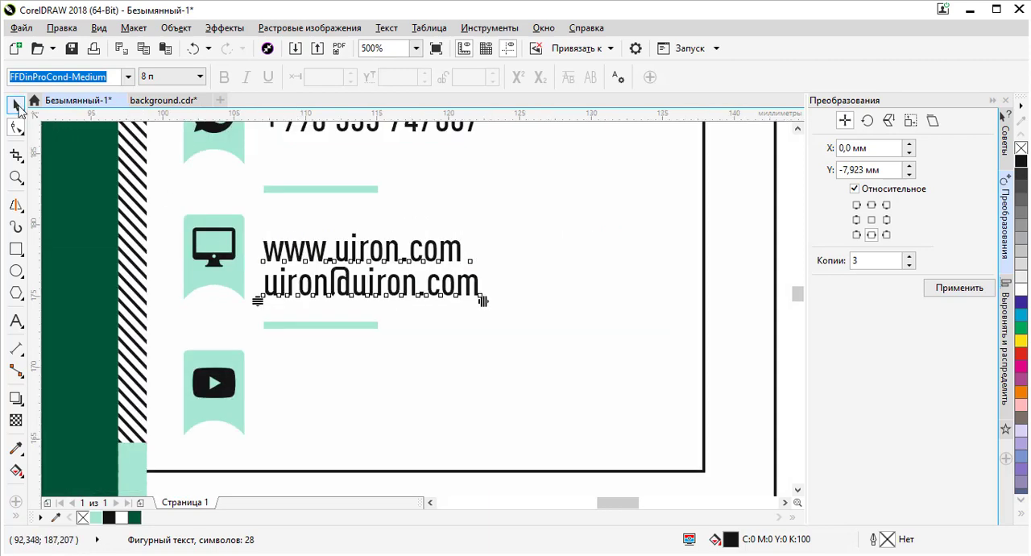
# - Center the monitor icon and the two-line website and e-mail text vertically on each other
pyautogui.click(16, 105)
pyautogui.keyDown('shift'); pyautogui.click(234, 238); pyautogui.keyUp('shift')
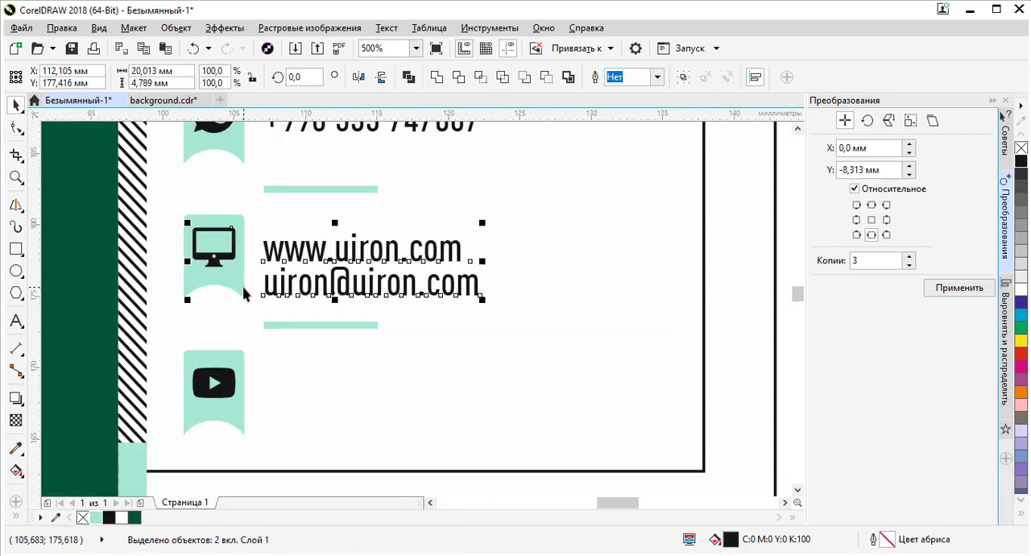
pyautogui.click(255, 321)
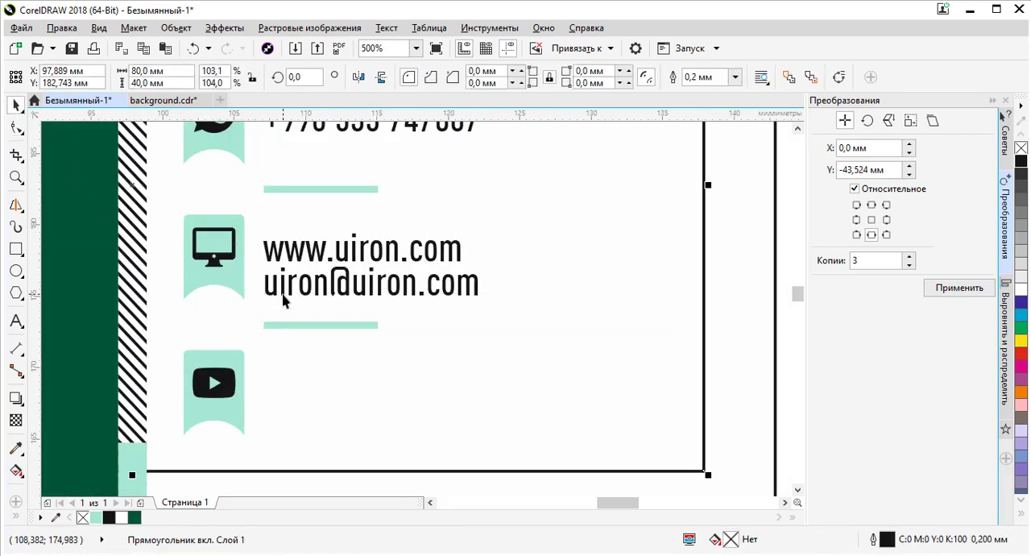
pyautogui.click(273, 291)
pyautogui.keyDown('shift'); pyautogui.click(233, 286); pyautogui.keyUp('shift')
pyautogui.press('c')
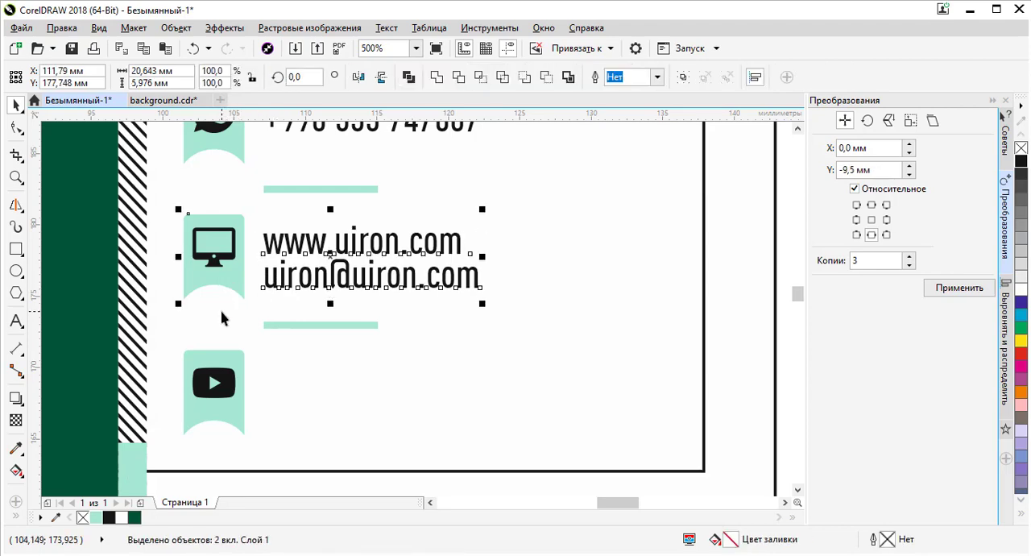
pyautogui.click(323, 315)
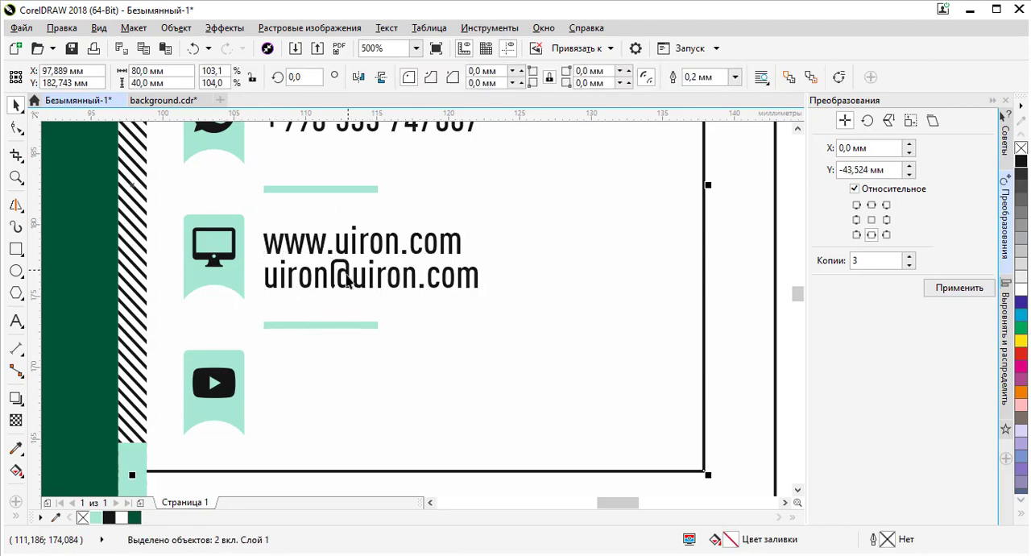
# - Duplicate the phone number text beside the YouTube icon and center it vertically with the icon
pyautogui.scroll(-2, 345, 251)
pyautogui.press('Escape')
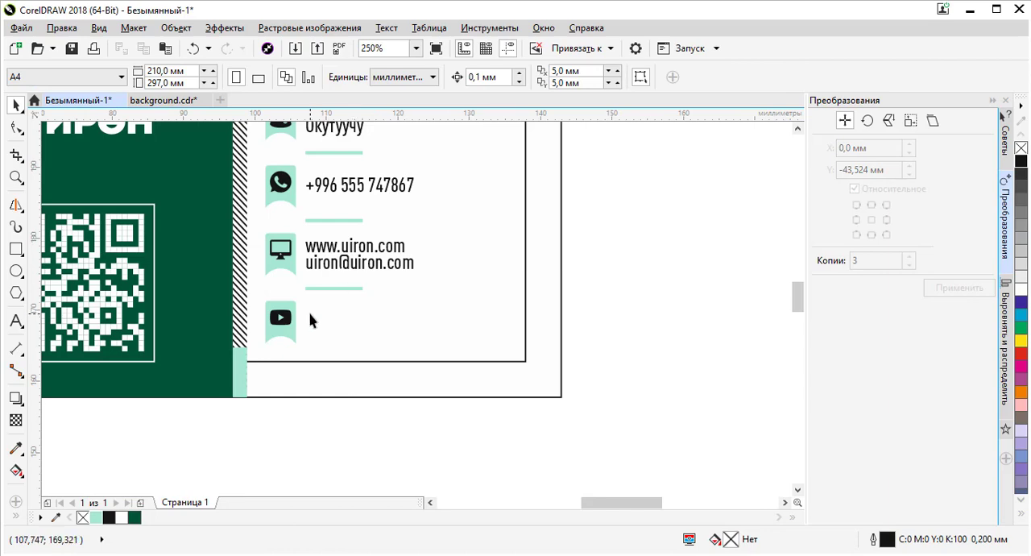
pyautogui.click(352, 260)
pyautogui.click(360, 192)
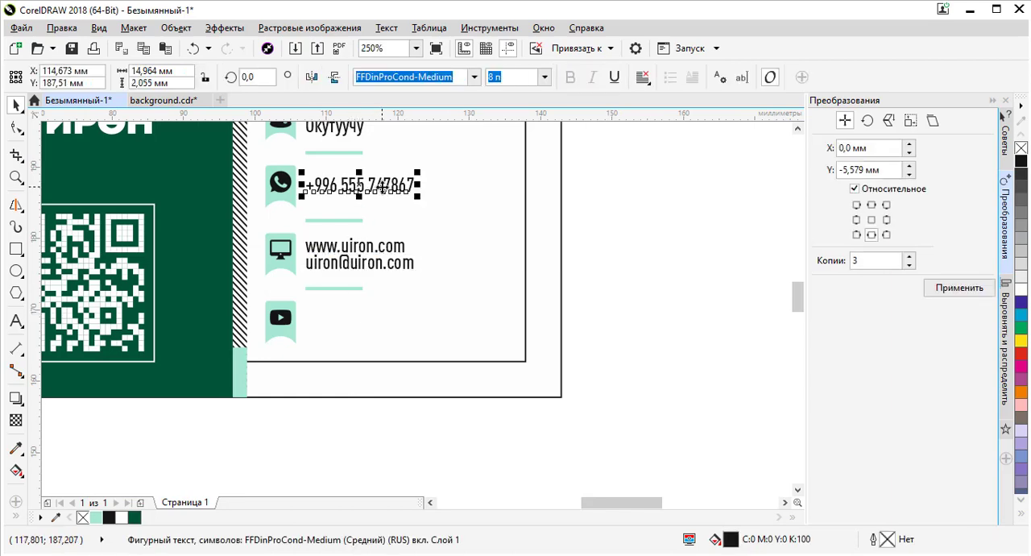
pyautogui.keyDown('shift'); pyautogui.click(295, 337); pyautogui.keyUp('shift')
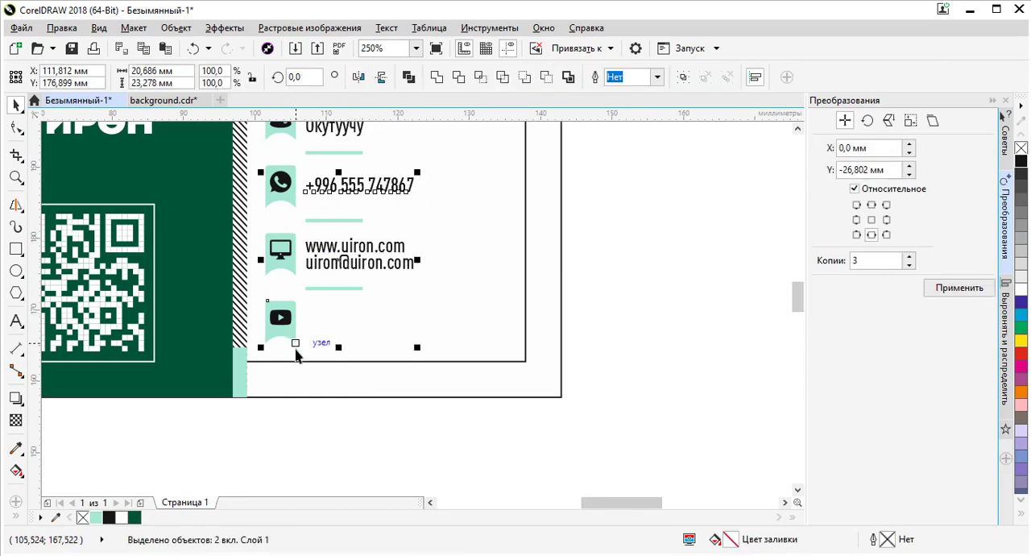
pyautogui.press('e')
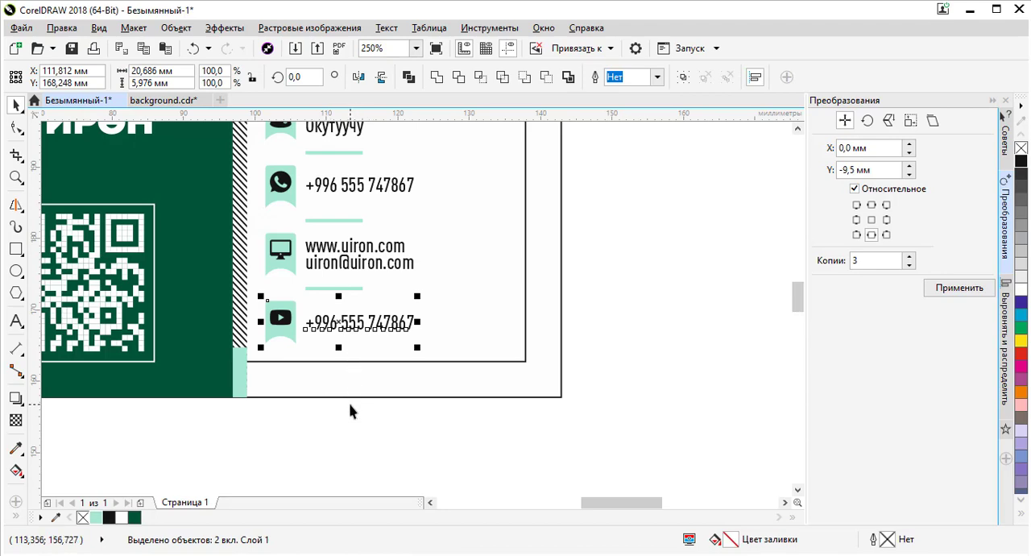
# - Review the reference business card image and the name text window, then return to the drawing
pyautogui.click(349, 411)
pyautogui.click(362, 324)
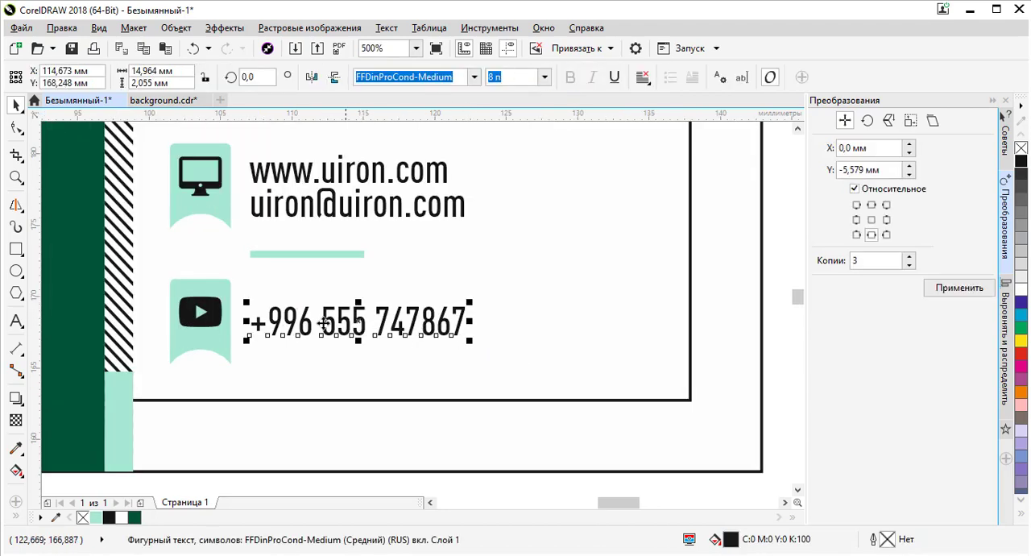
pyautogui.scroll(3, 271, 314)
pyautogui.scroll(-3, 287, 316)
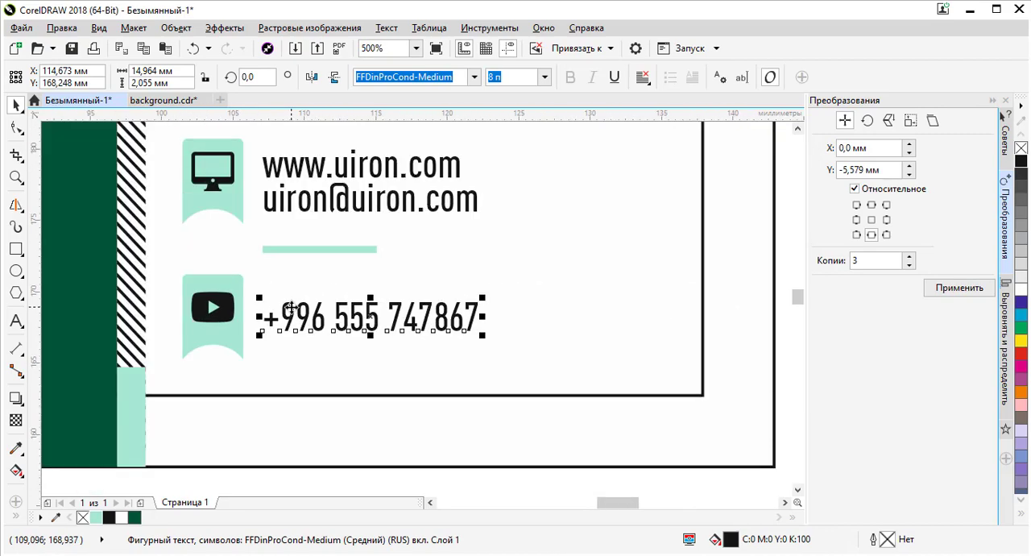
pyautogui.hotkey('alt', 'Tab')
pyautogui.hotkey('alt', 'Tab')
pyautogui.press('Tab')
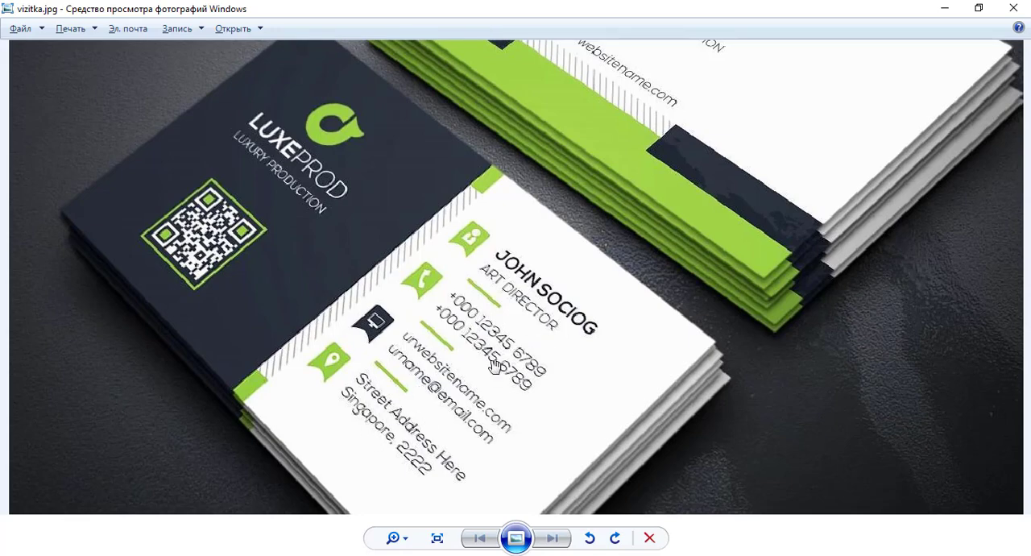
pyautogui.hotkey('alt', 'Tab')
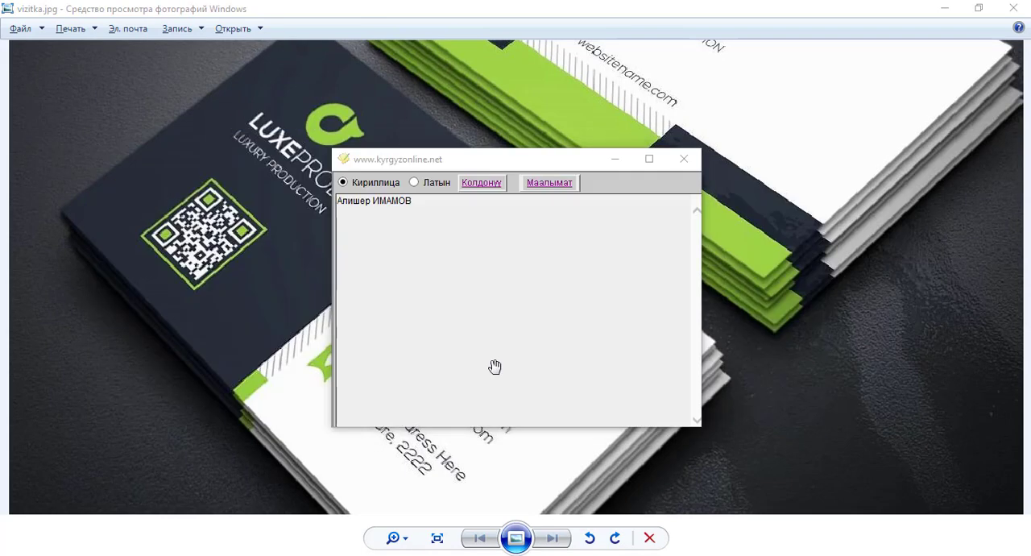
pyautogui.hotkey('alt', 'Tab')
pyautogui.press('Tab')
pyautogui.scroll(-1, 331, 312)
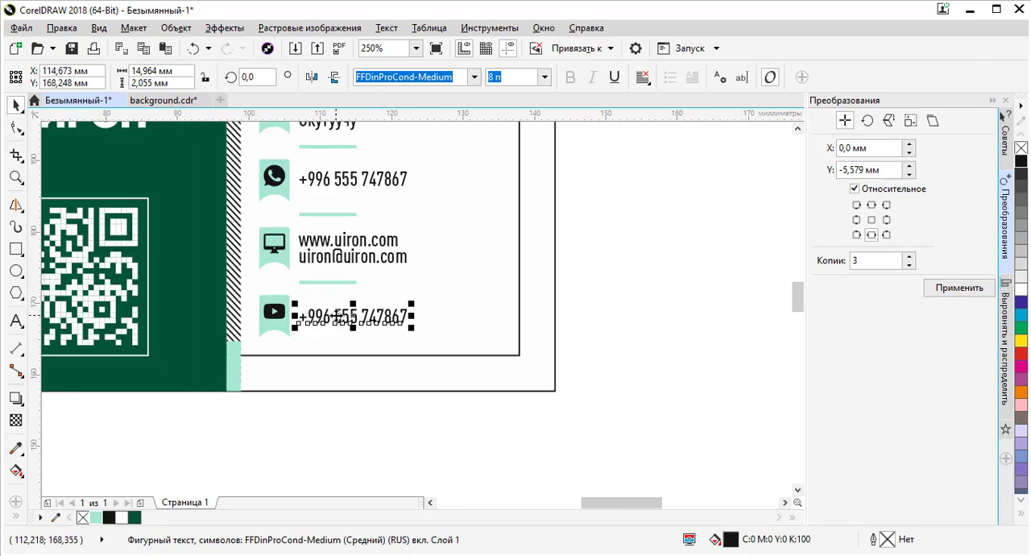
pyautogui.scroll(1, 237, 322)
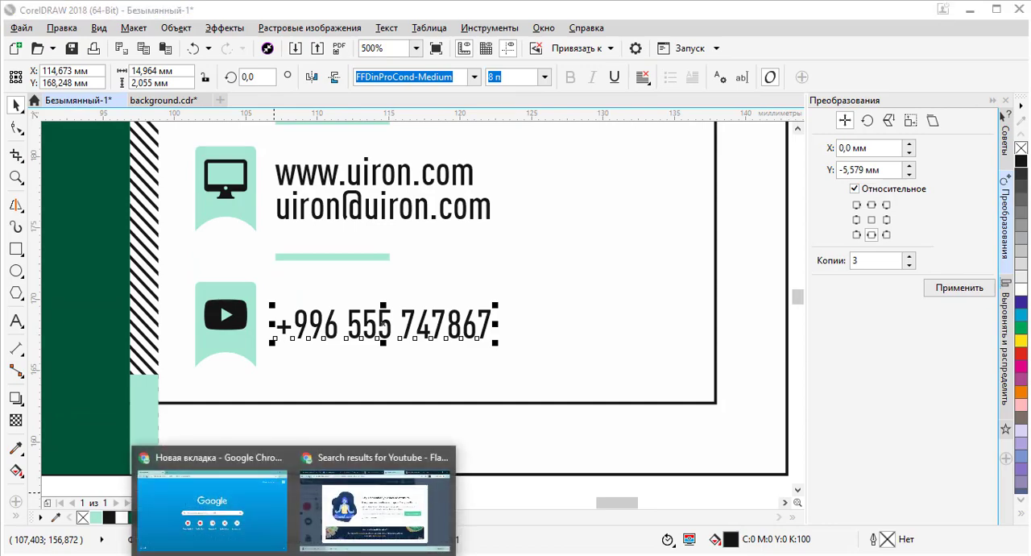
# - Switch to the browser and copy the YouTube channel's address
pyautogui.click(354, 496)
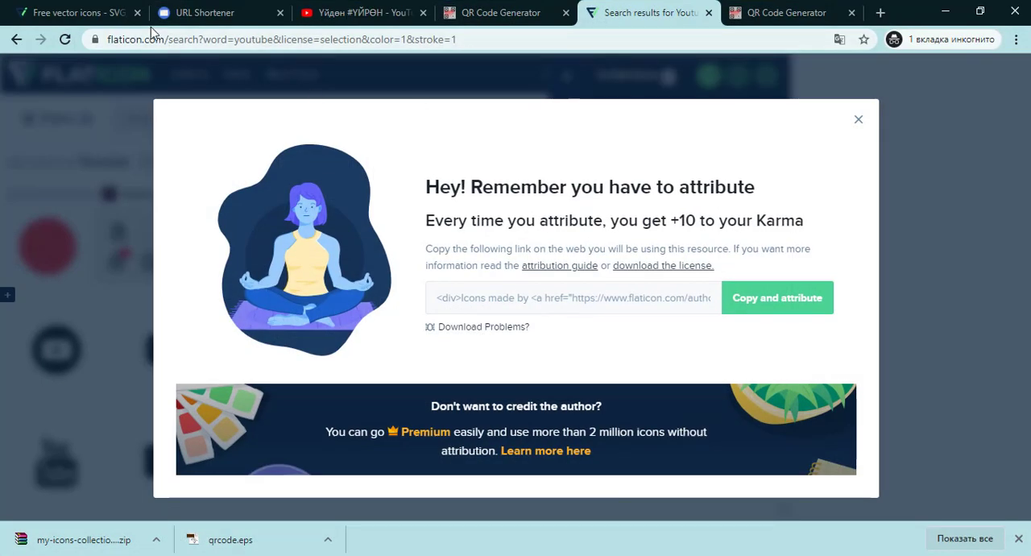
pyautogui.click(192, 11)
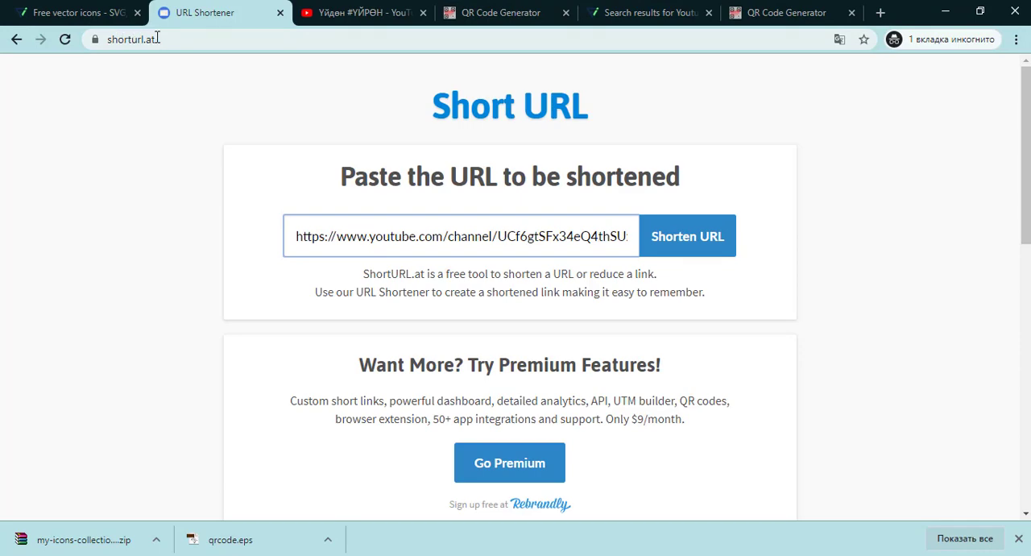
pyautogui.click(352, 11)
pyautogui.rightClick(351, 38)
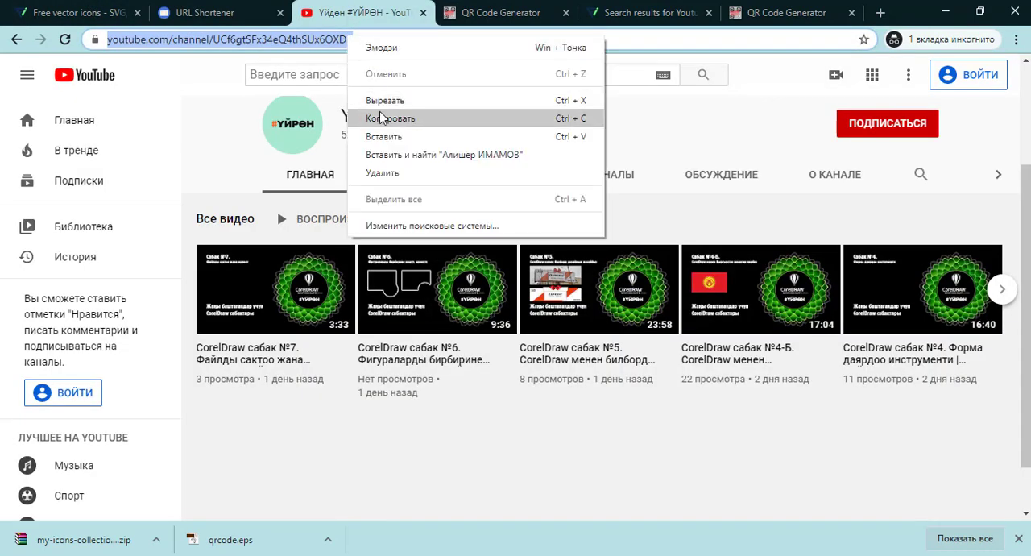
pyautogui.click(390, 119)
# - Shorten the copied channel address with the shorturl.at URL shortener and select the resulting short link
pyautogui.click(205, 12)
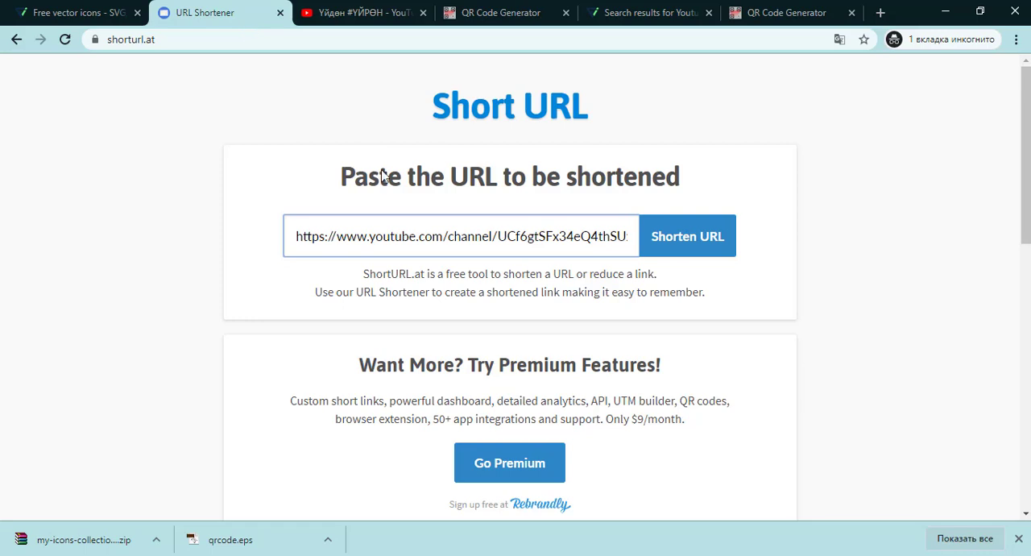
pyautogui.tripleClick(446, 236)
pyautogui.hotkey('ctrl', 'v')
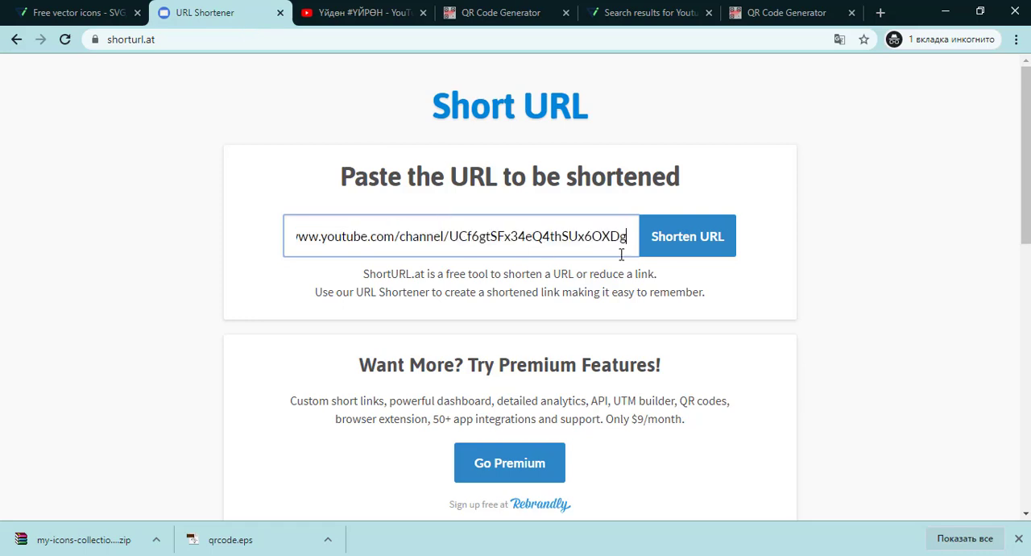
pyautogui.click(680, 240)
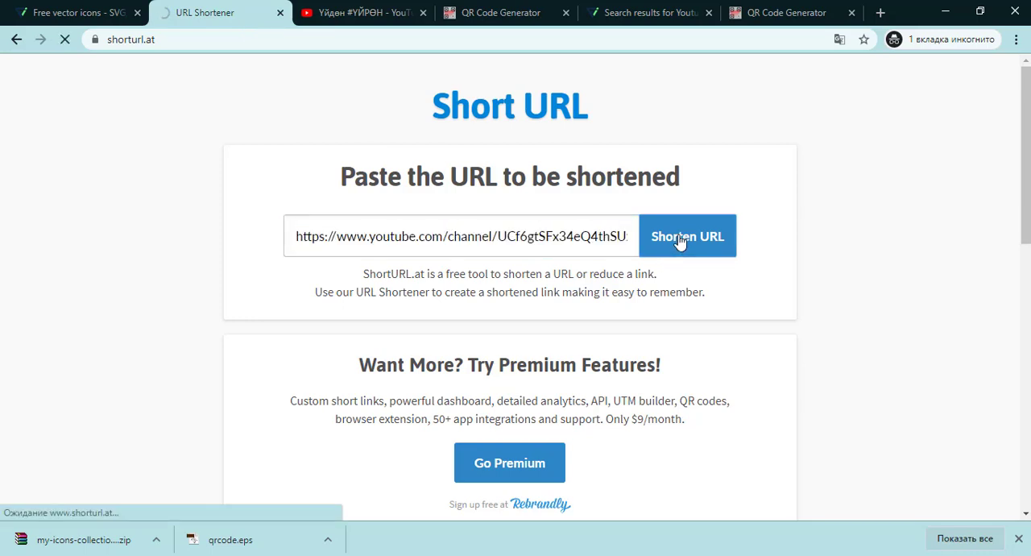
pyautogui.moveTo(490, 292); pyautogui.dragTo(334, 300)
pyautogui.hotkey('ctrl', 'c')
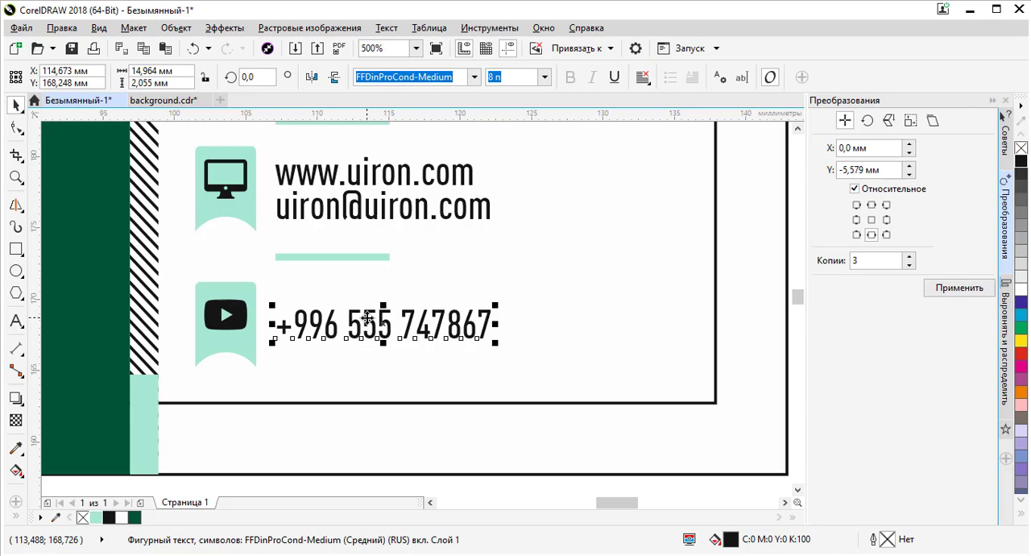
pyautogui.doubleClick(368, 319)
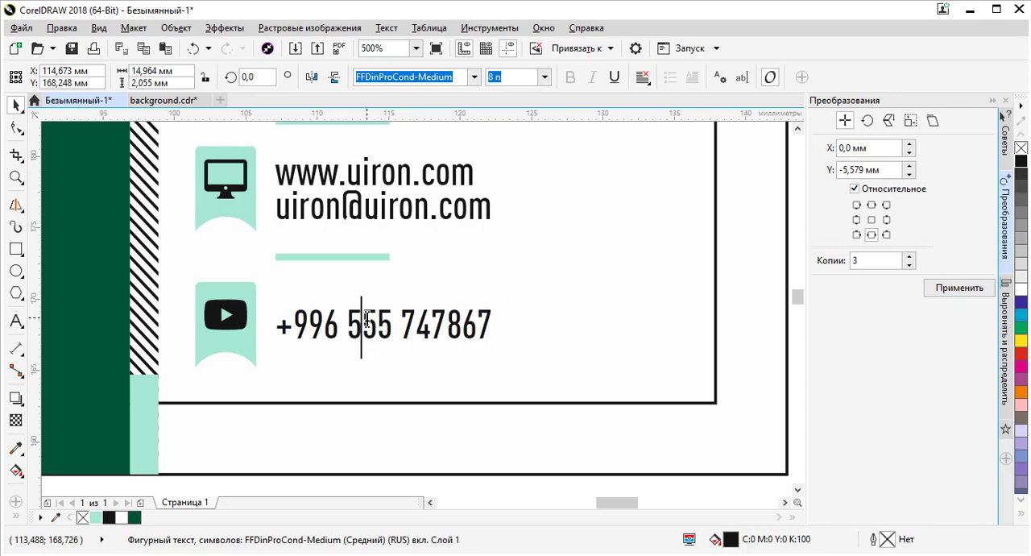
pyautogui.hotkey('ctrl', 'a')
pyautogui.hotkey('ctrl', 'v')
pyautogui.press('Home')
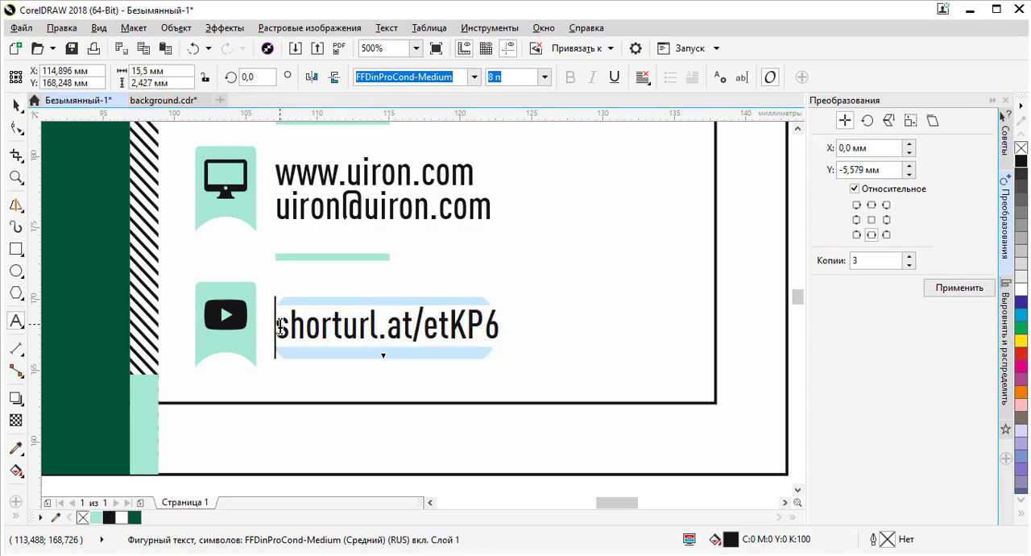
pyautogui.write('https?')
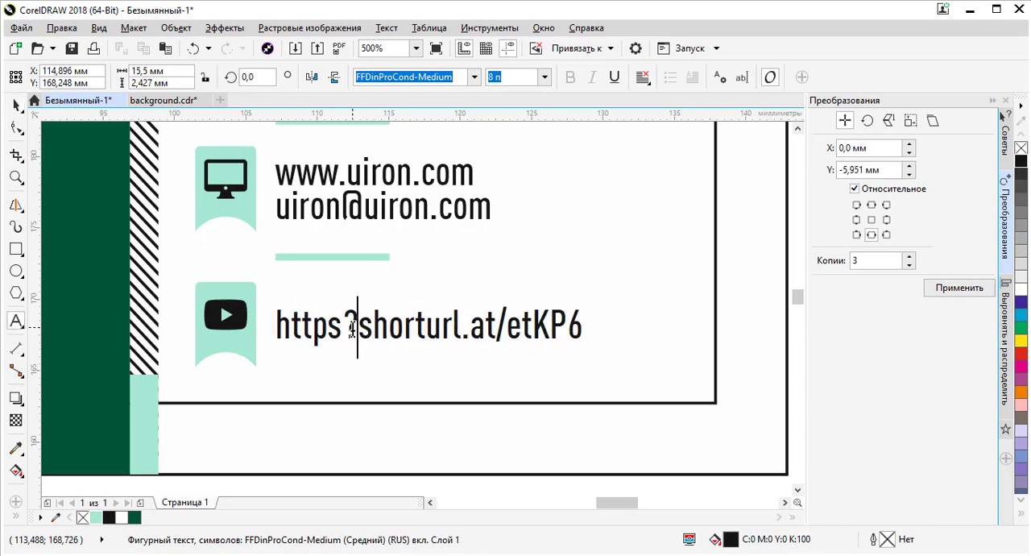
pyautogui.press('BackSpace')
pyautogui.write('://')
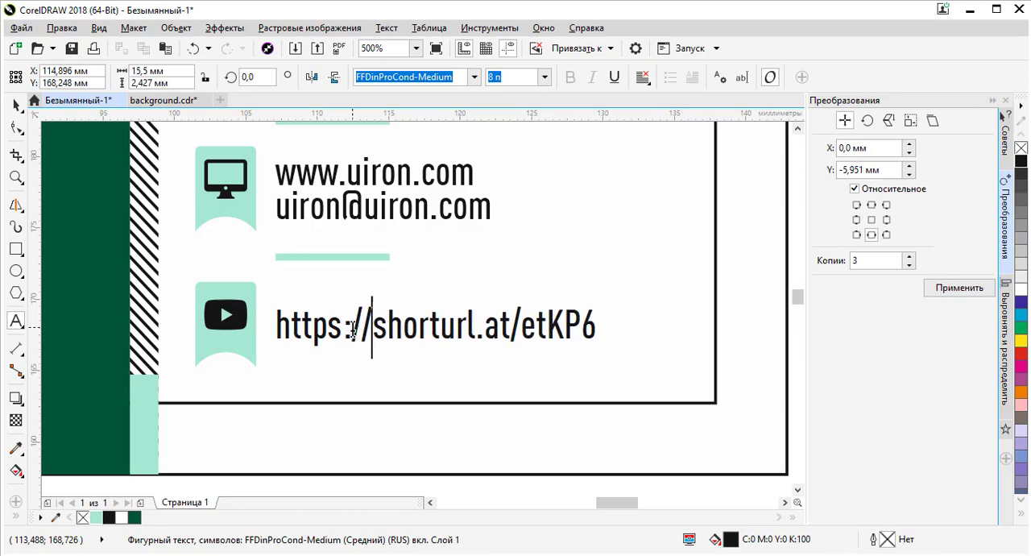
pyautogui.click(15, 105)
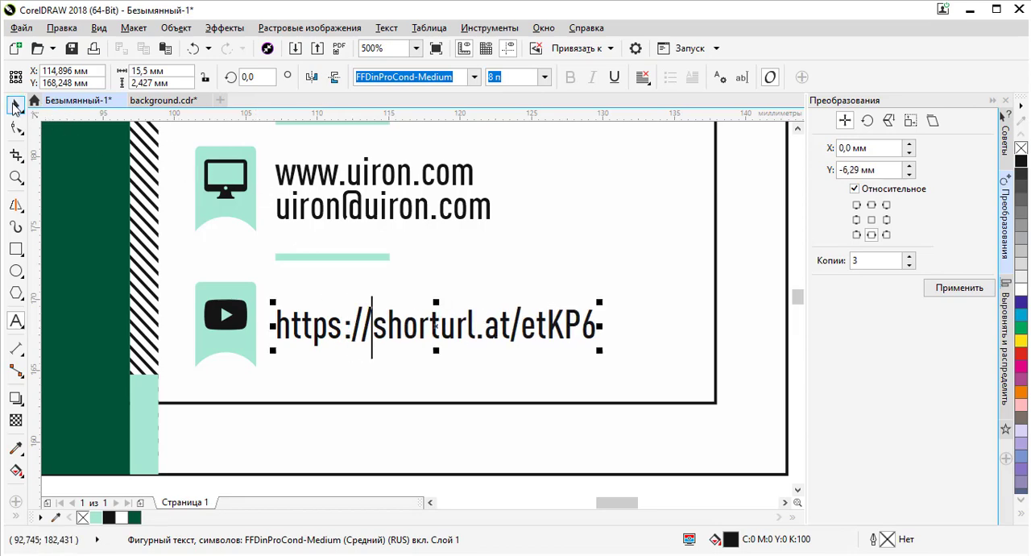
# - Center the YouTube icon and the short-link text vertically with each other
pyautogui.scroll(-1, 420, 284)
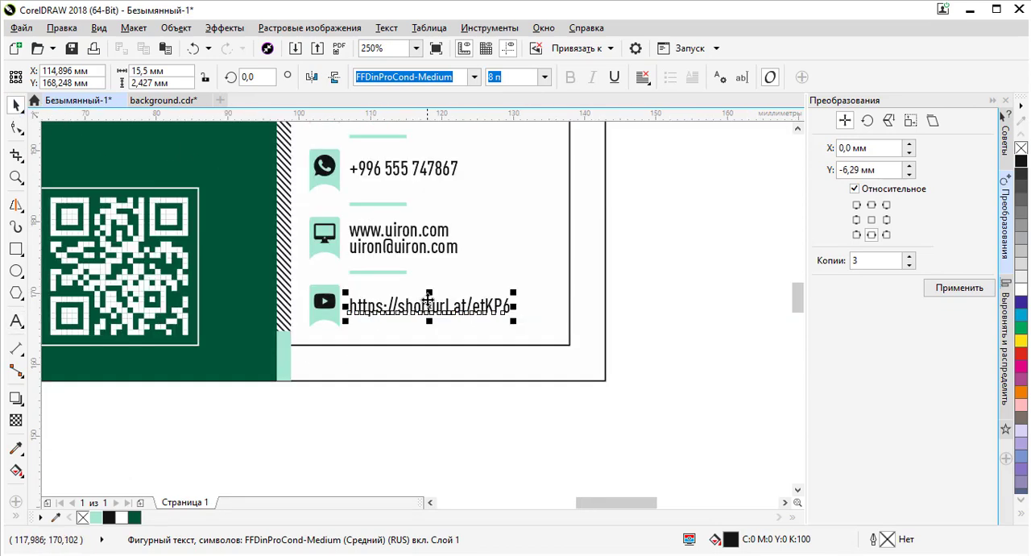
pyautogui.click(383, 395)
pyautogui.scroll(1, 389, 316)
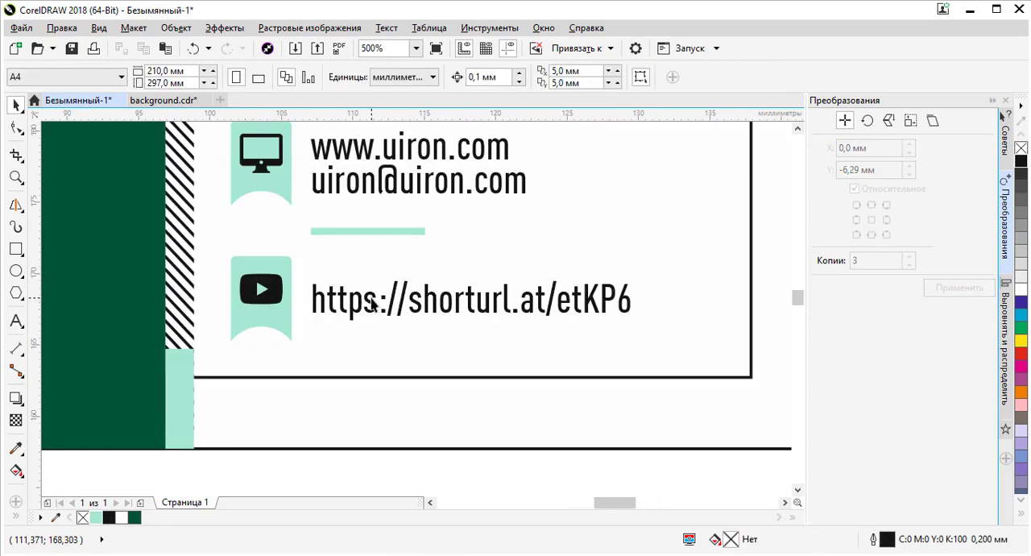
pyautogui.scroll(-2, 372, 303)
pyautogui.scroll(2, 352, 239)
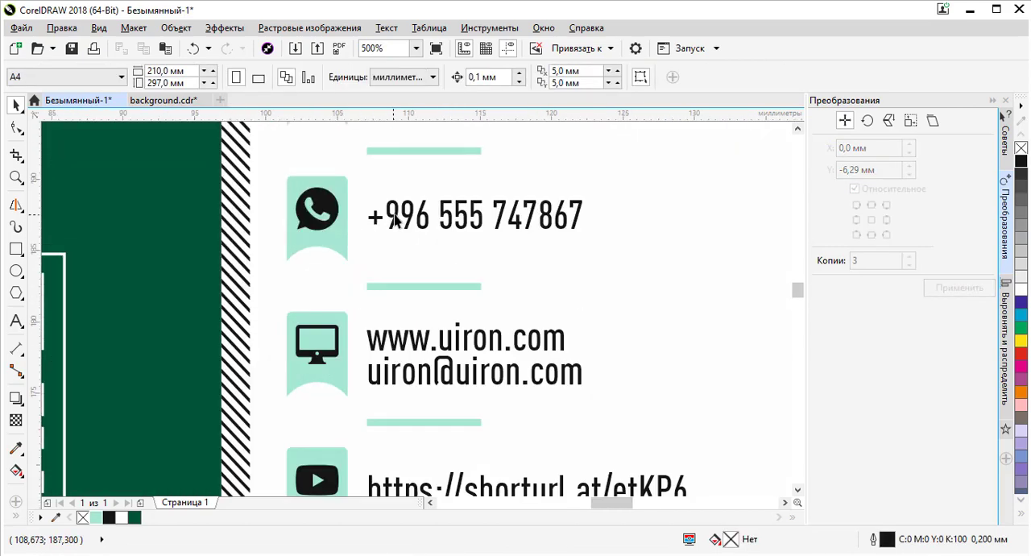
pyautogui.click(398, 217)
pyautogui.keyDown('shift'); pyautogui.click(345, 231); pyautogui.keyUp('shift')
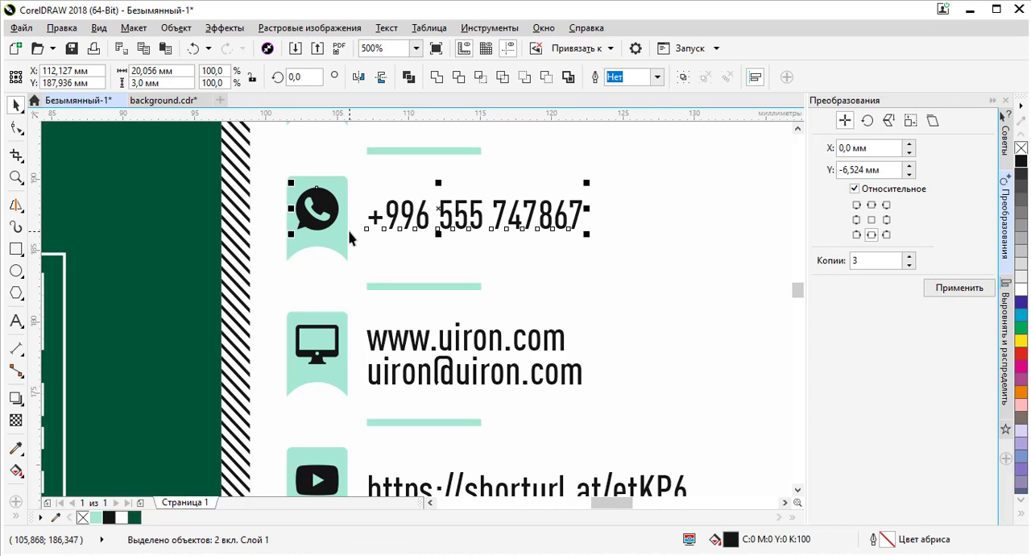
pyautogui.click(390, 343)
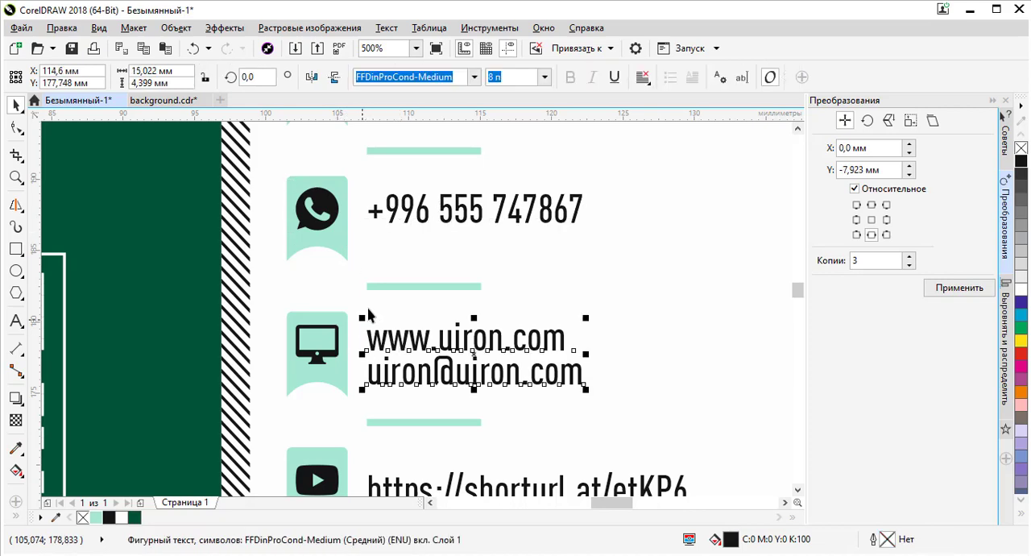
pyautogui.scroll(-1, 369, 314)
pyautogui.click(384, 399)
pyautogui.keyDown('shift'); pyautogui.click(342, 395); pyautogui.keyUp('shift')
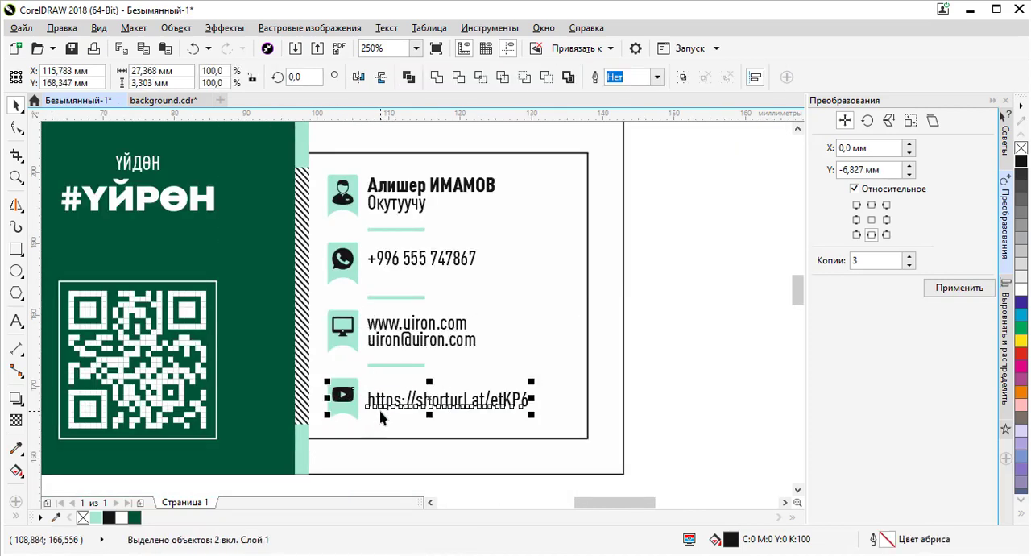
pyautogui.press('e')
# - Review the finished business card layout at different zoom levels
pyautogui.scroll(1, 355, 397)
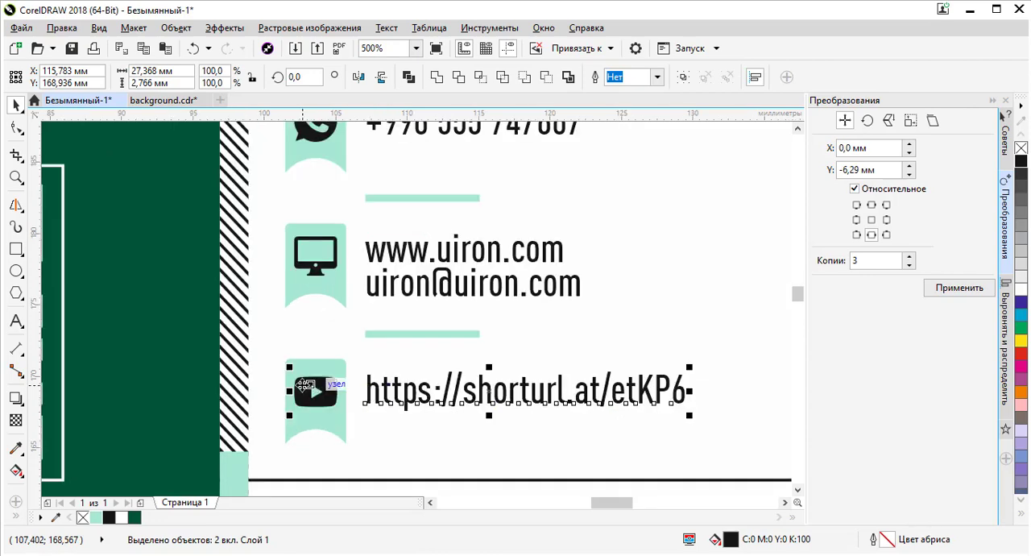
pyautogui.scroll(-2, 434, 400)
pyautogui.click(605, 373)
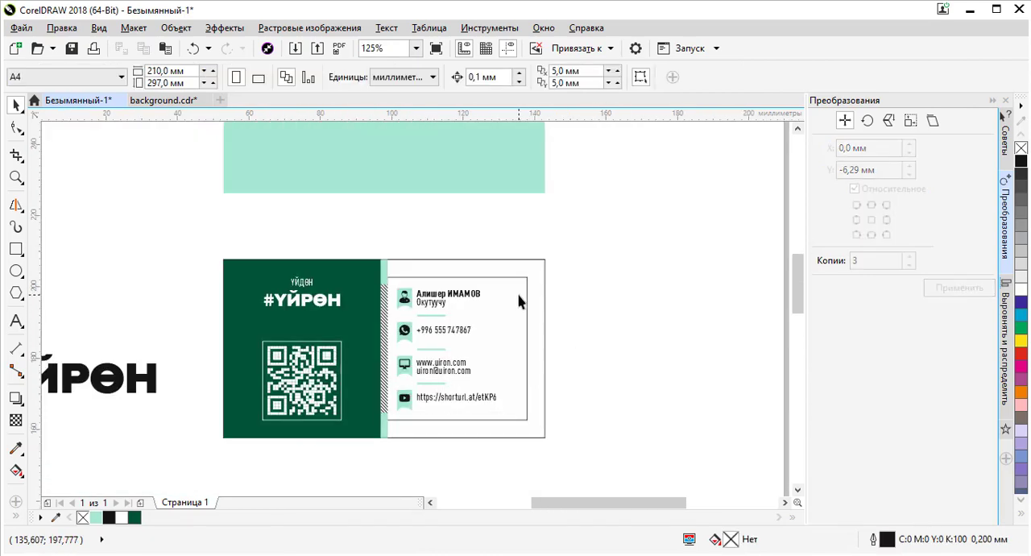
pyautogui.click(519, 300)
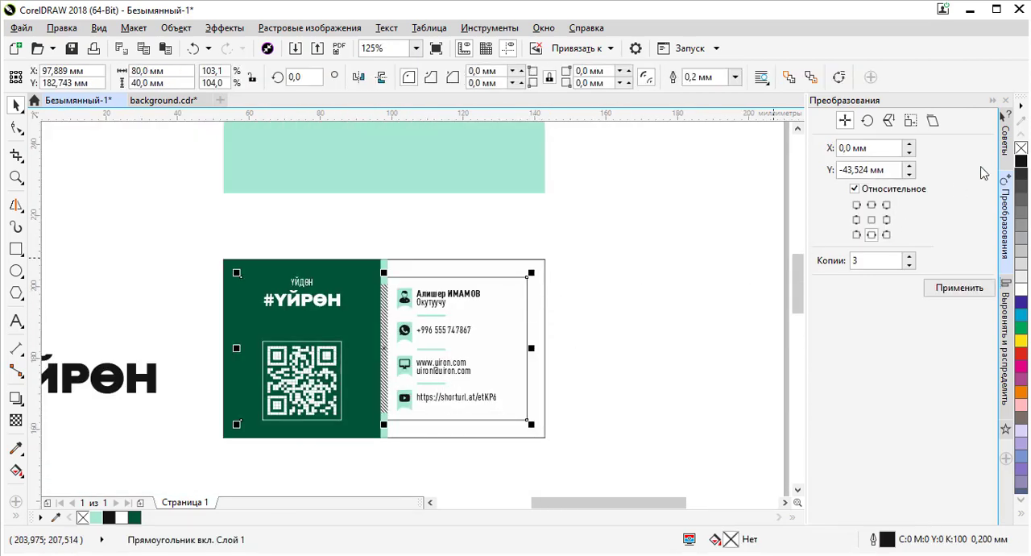
pyautogui.click(548, 271)
pyautogui.scroll(-1, 401, 276)
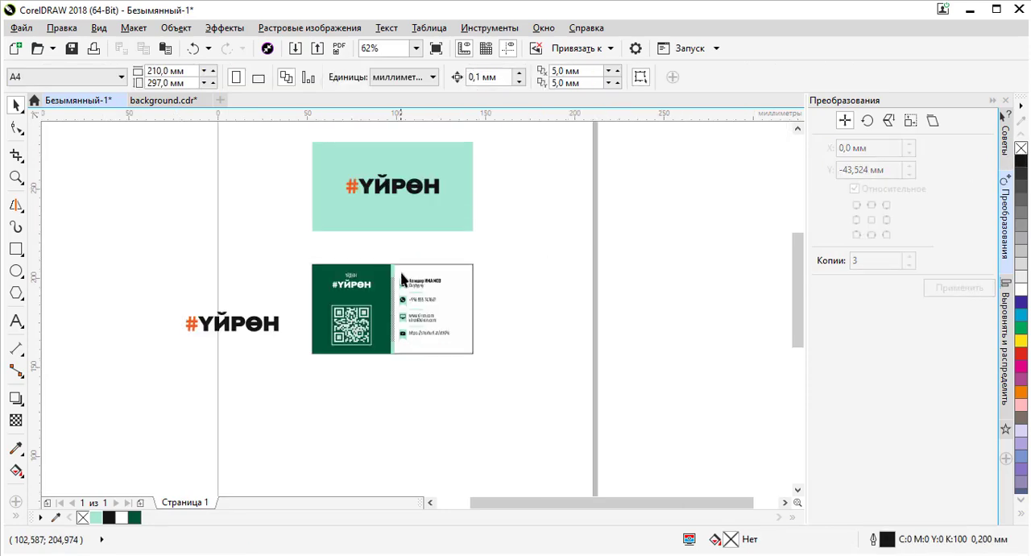
pyautogui.scroll(1, 429, 288)
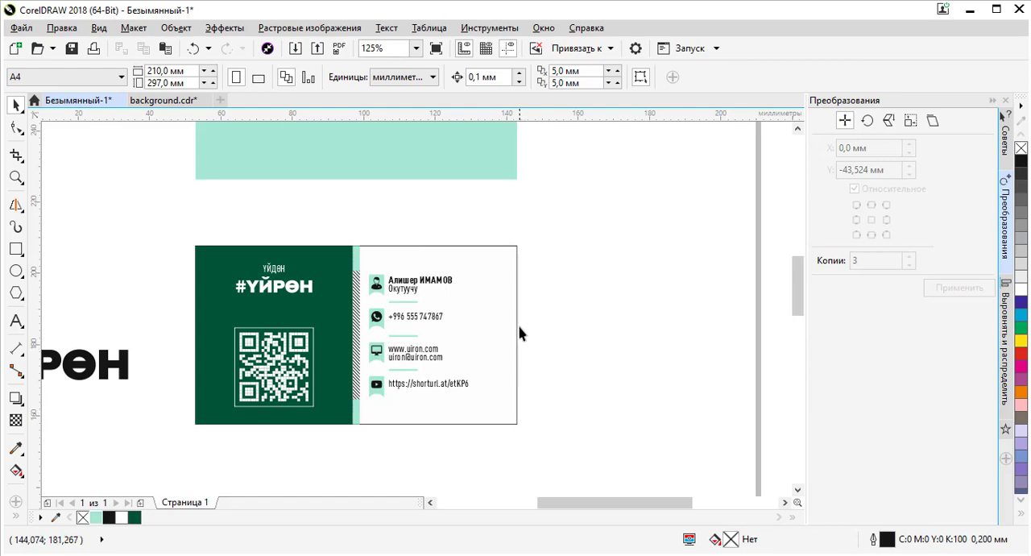
pyautogui.scroll(-1, 483, 267)
pyautogui.scroll(1, 479, 284)
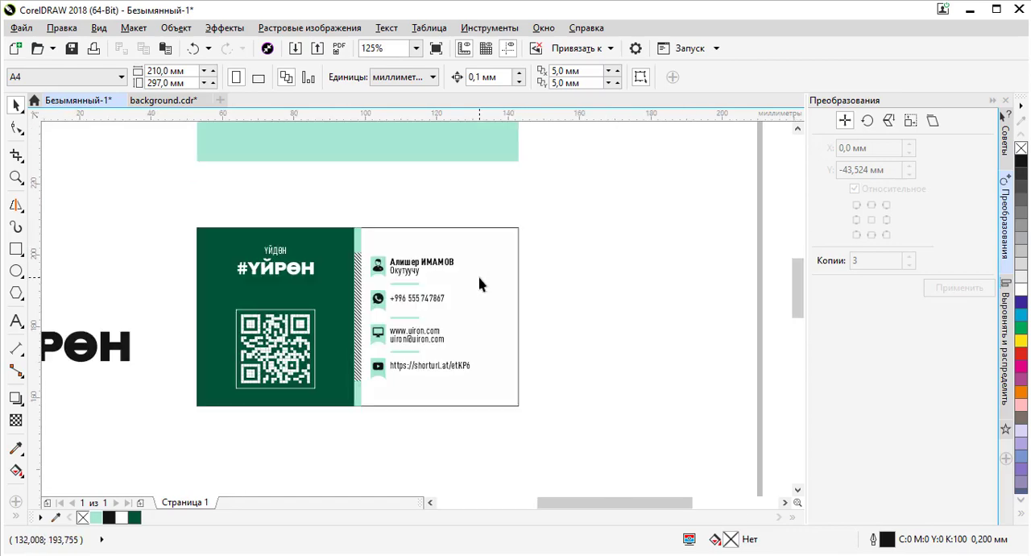
pyautogui.scroll(1, 474, 278)
pyautogui.scroll(-1, 395, 208)
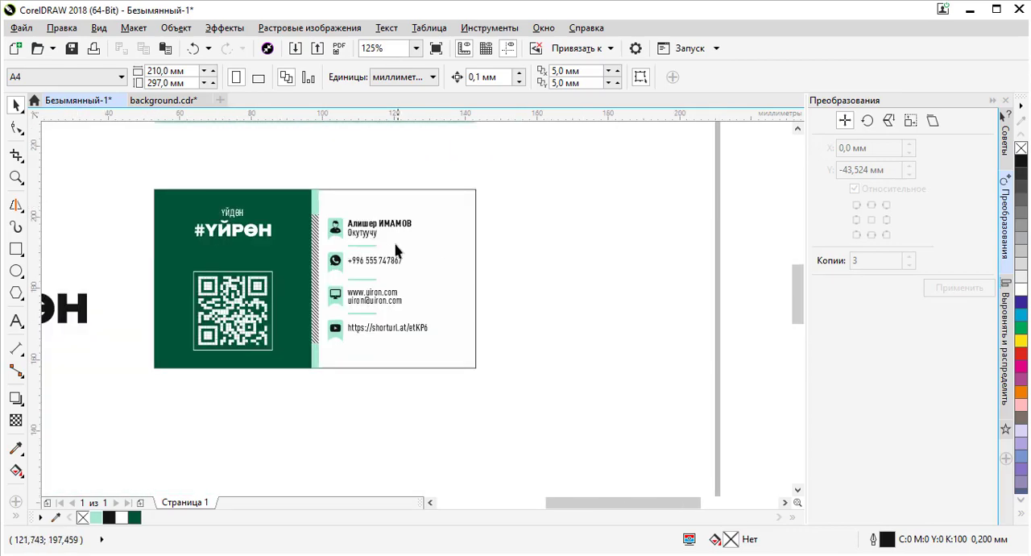
pyautogui.scroll(-1, 395, 252)
pyautogui.scroll(2, 387, 265)
pyautogui.scroll(-2, 389, 242)
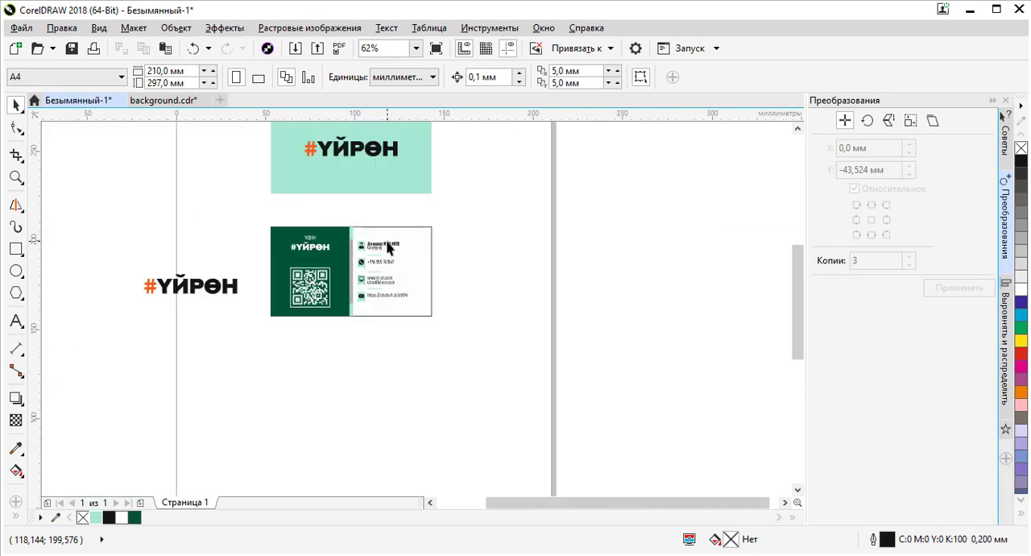
pyautogui.scroll(1, 387, 248)
pyautogui.scroll(-1, 385, 247)
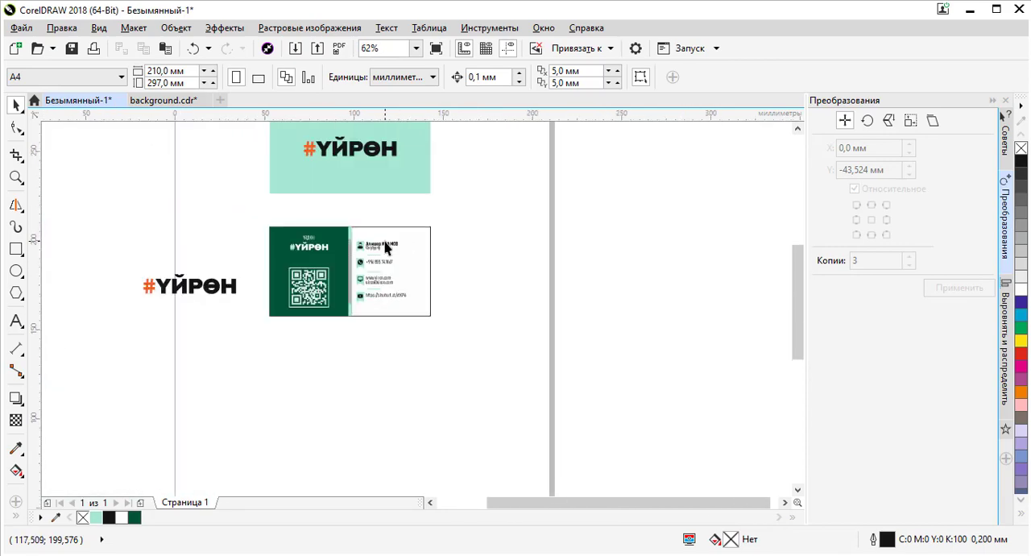
# - Isolate the orange # from the standalone logo and enlarge it to about 37 × 46 mm over the card's right side
pyautogui.click(172, 289)
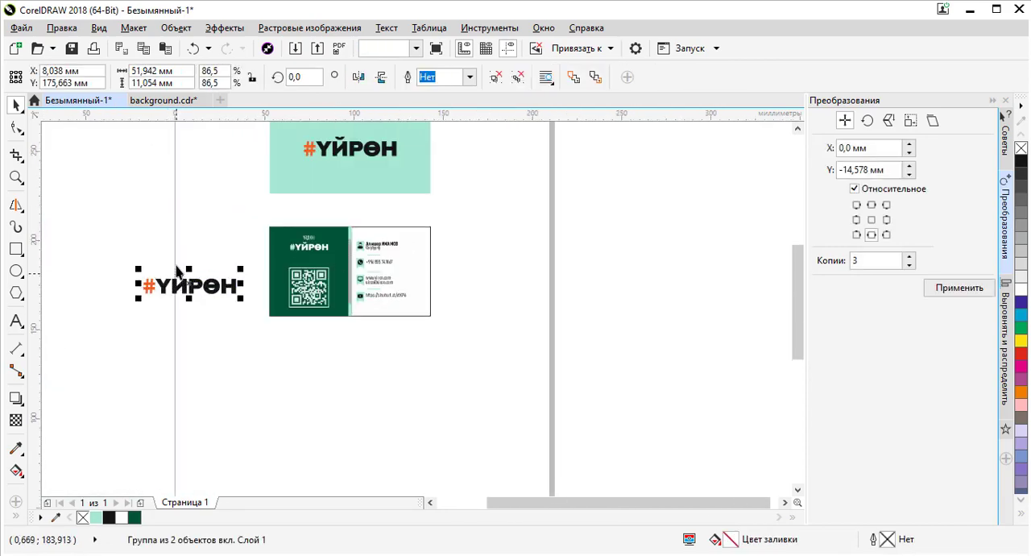
pyautogui.click(239, 311)
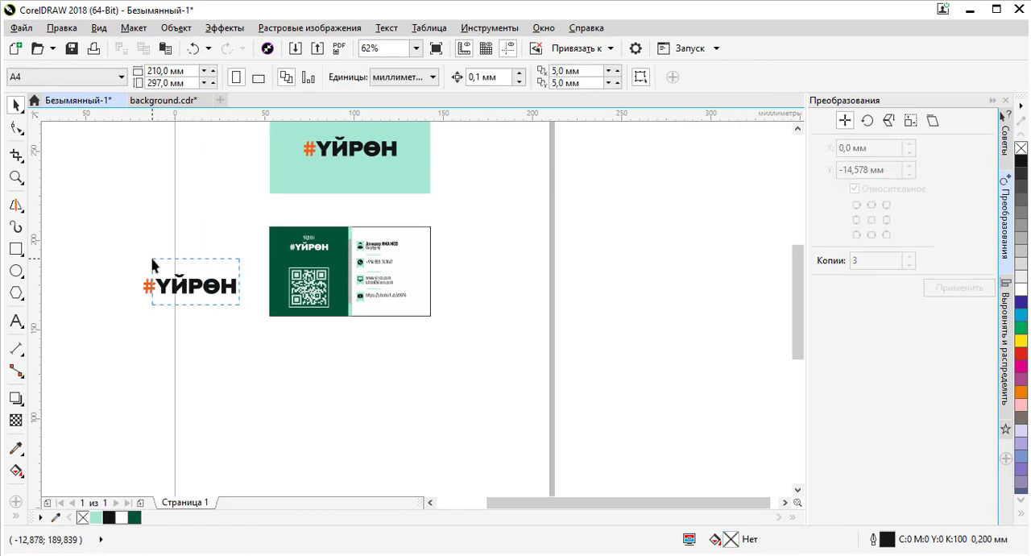
pyautogui.moveTo(239, 304); pyautogui.dragTo(517, 405)
pyautogui.press('Delete')
pyautogui.scroll(1, 474, 306)
pyautogui.moveTo(481, 327); pyautogui.dragTo(457, 351)
pyautogui.moveTo(480, 450); pyautogui.dragTo(409, 384)
pyautogui.scroll(2, 355, 271)
pyautogui.moveTo(357, 265); pyautogui.dragTo(384, 287)
pyautogui.scroll(-2, 451, 244)
pyautogui.scroll(2, 446, 239)
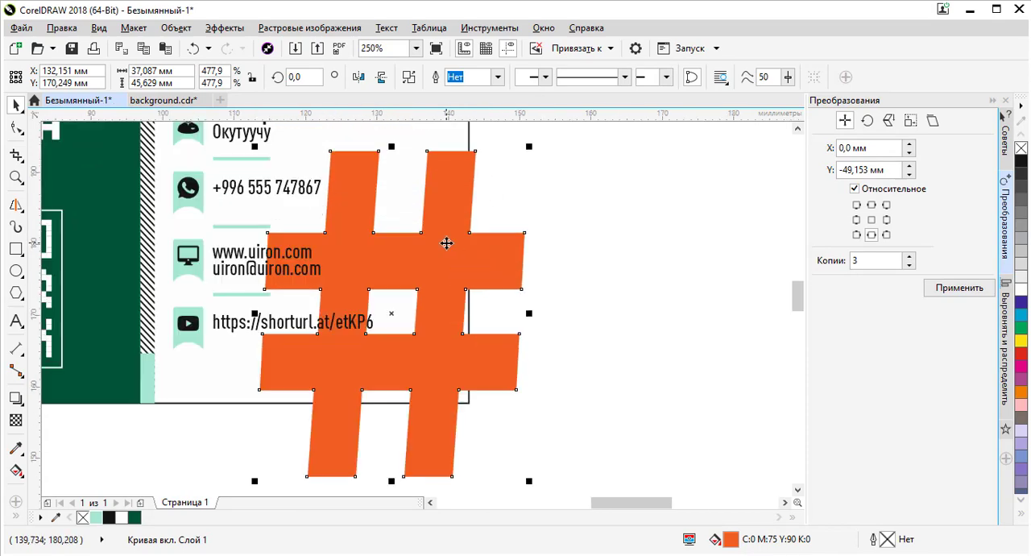
pyautogui.moveTo(447, 239)
pyautogui.mouseDown()
pyautogui.moveTo(450, 264)
pyautogui.moveTo(453, 218)
pyautogui.moveTo(454, 238)
pyautogui.mouseUp()
pyautogui.scroll(-2, 448, 241)
pyautogui.scroll(2, 437, 238)
pyautogui.scroll(-2, 562, 272)
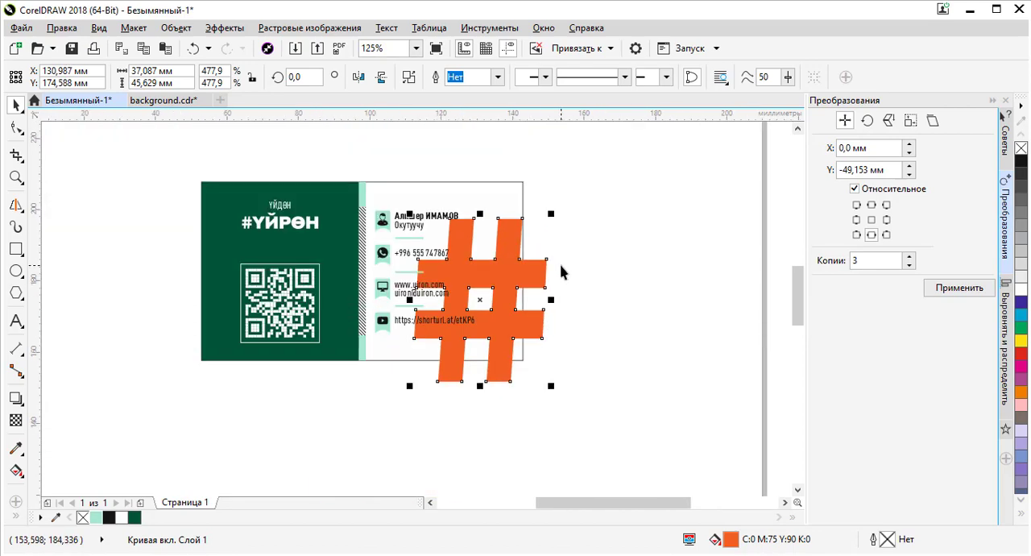
pyautogui.click(572, 279)
pyautogui.click(536, 276)
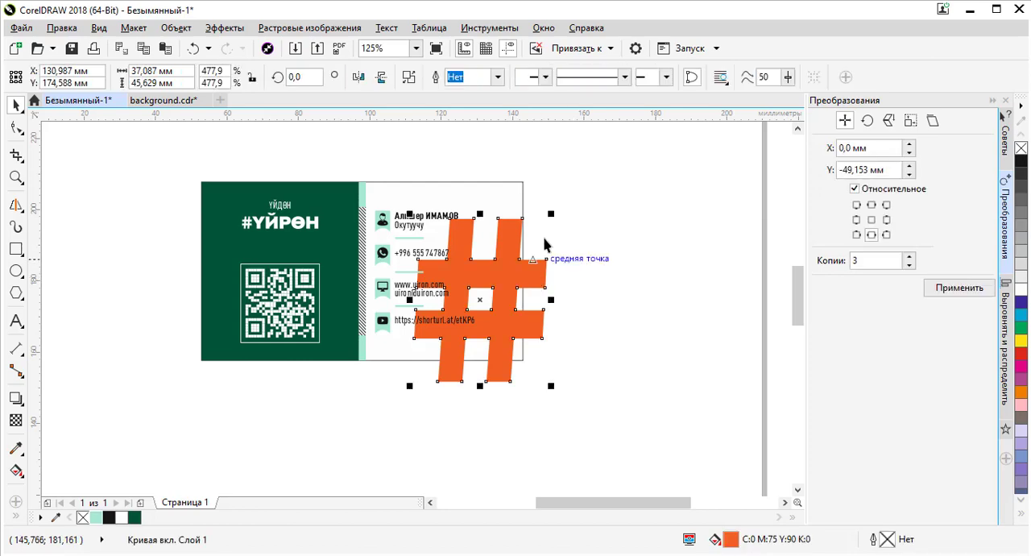
pyautogui.click(587, 167)
pyautogui.click(523, 187)
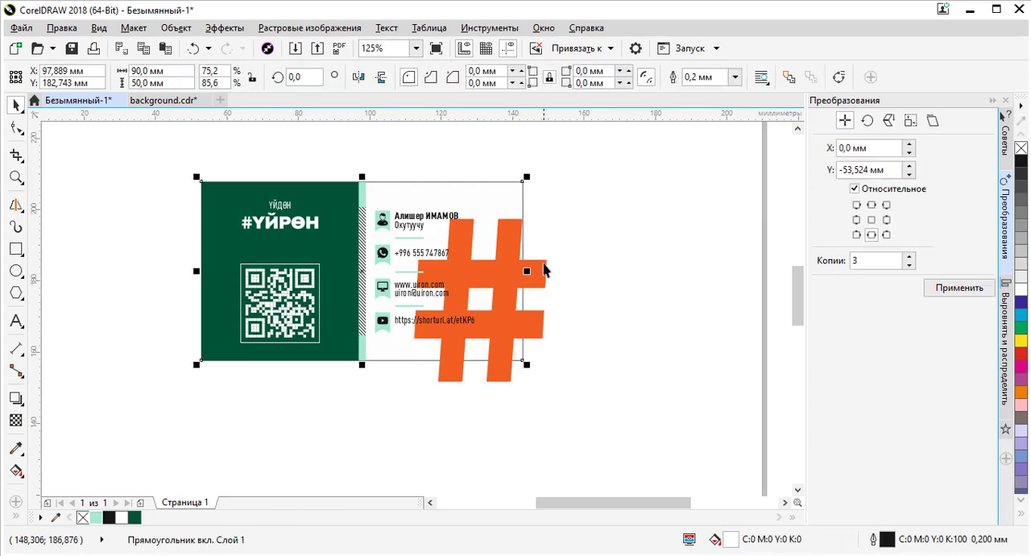
pyautogui.keyDown('shift'); pyautogui.click(545, 270); pyautogui.keyUp('shift')
pyautogui.click(481, 78)
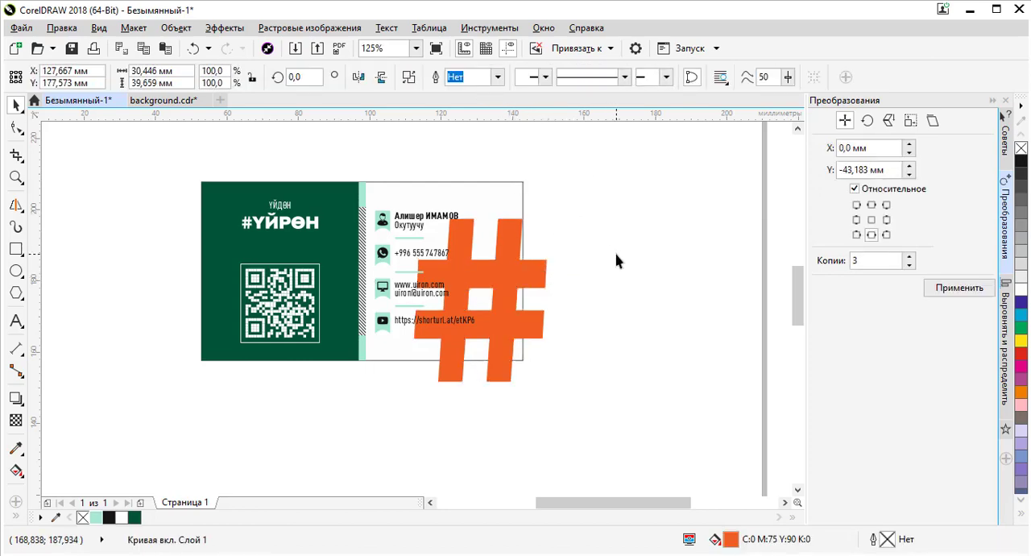
pyautogui.click(618, 260)
pyautogui.hotkey('ctrl', 'z')
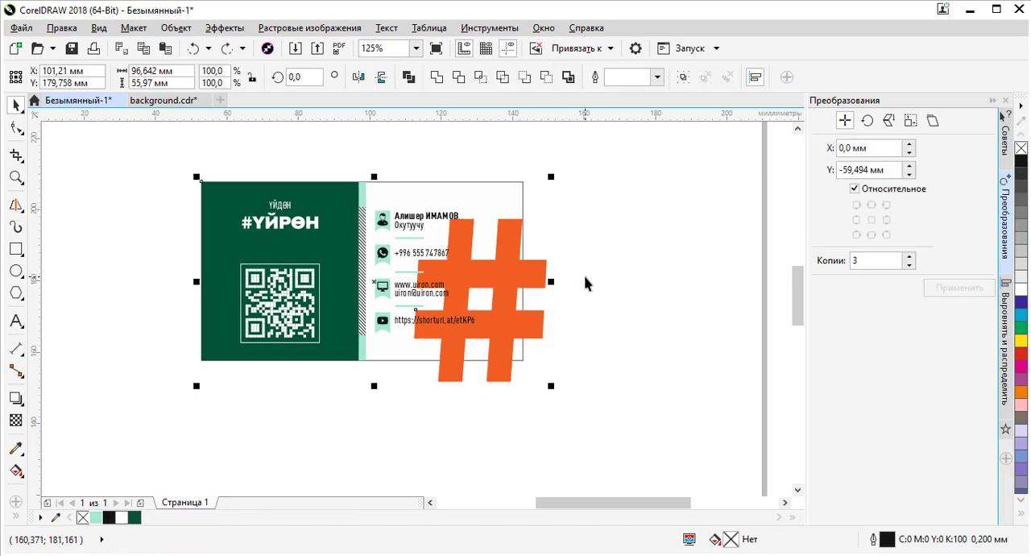
# - Try moving the large orange # off the card to the right, and undo the move
pyautogui.click(577, 275)
pyautogui.click(510, 263)
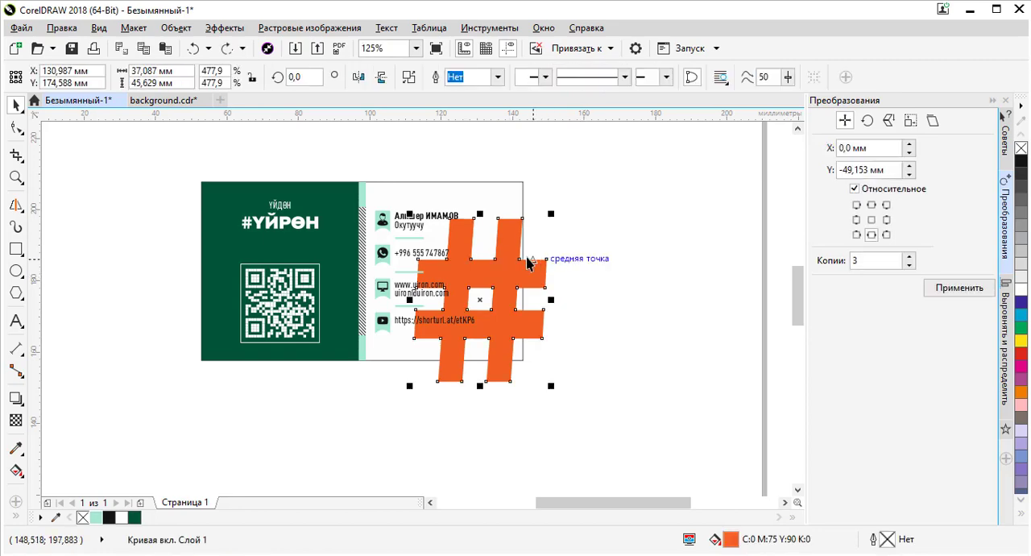
pyautogui.click(577, 264)
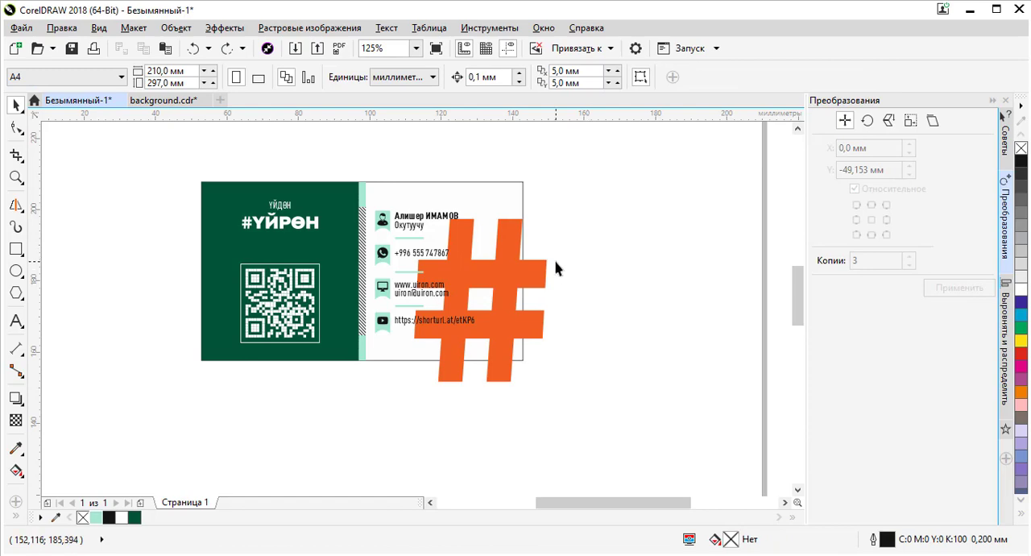
pyautogui.moveTo(513, 245); pyautogui.dragTo(649, 263)
pyautogui.scroll(-3, 625, 233)
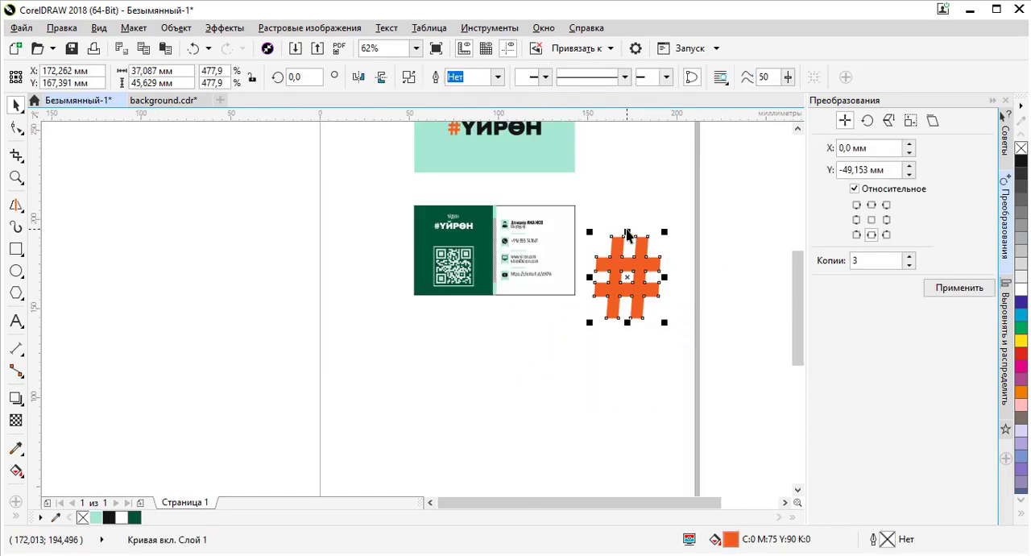
pyautogui.press('z')
pyautogui.hotkey('ctrl', 'z')
pyautogui.click(623, 260)
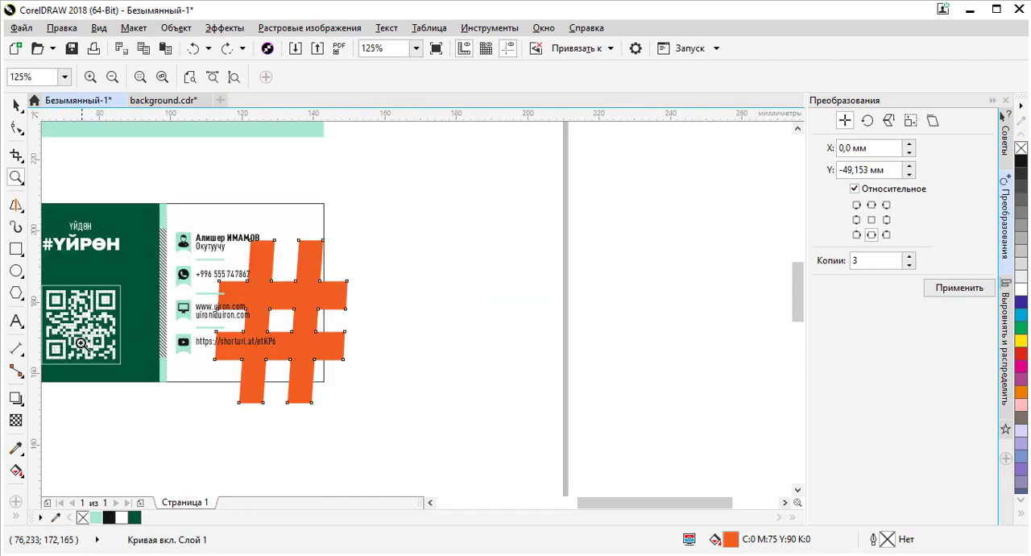
pyautogui.click(444, 247)
pyautogui.rightClick(360, 237)
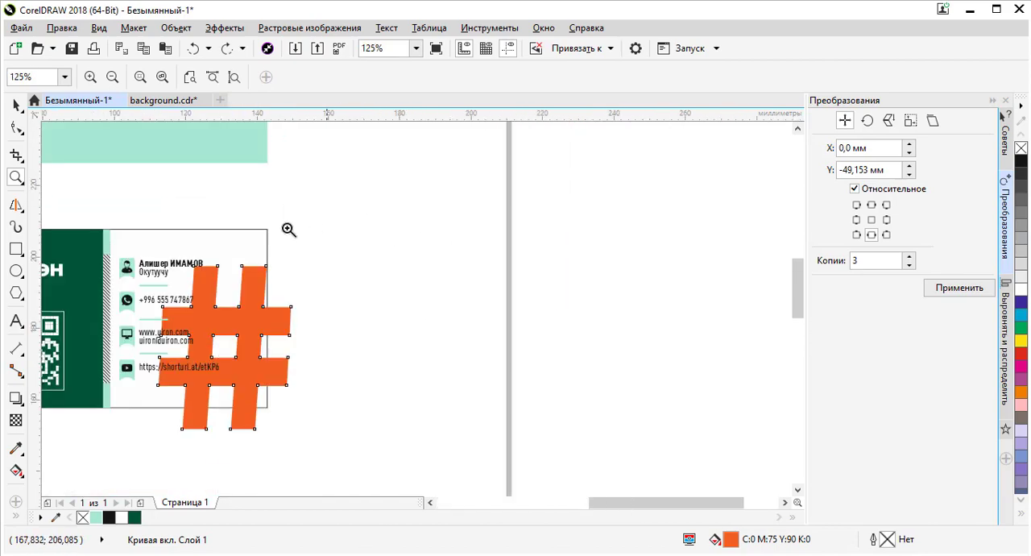
# - Draw a circle about 53 mm across below the business card
pyautogui.click(16, 105)
pyautogui.scroll(-3, 343, 254)
pyautogui.click(69, 249)
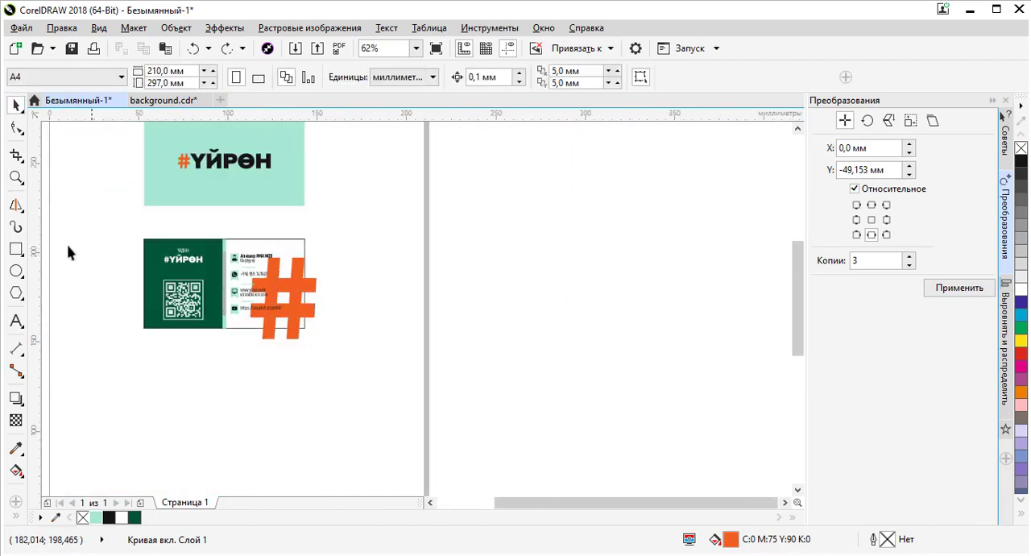
pyautogui.click(16, 270)
pyautogui.moveTo(149, 380); pyautogui.dragTo(254, 482)
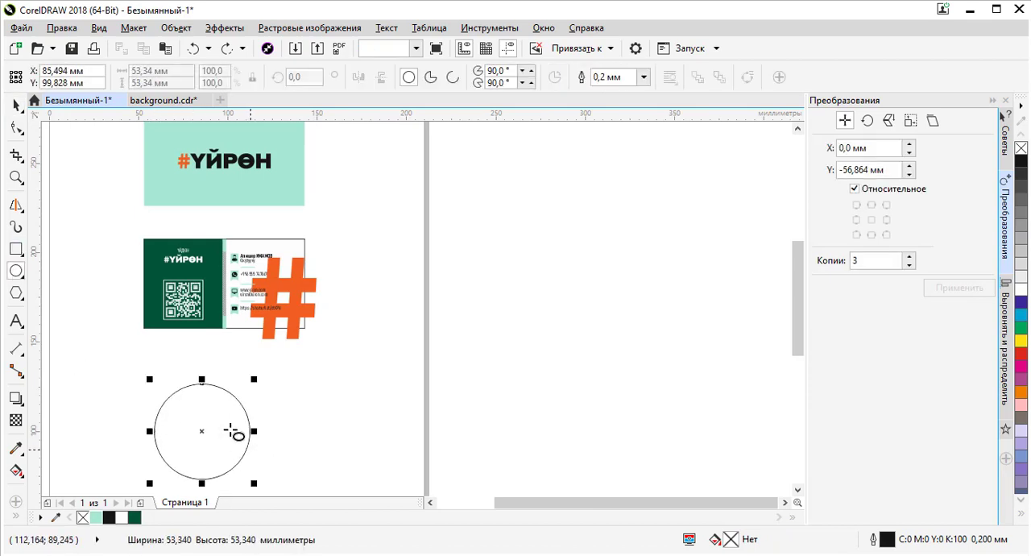
# - Draw a rectangle about 55 × 41 mm overlapping the circle's right side
pyautogui.click(16, 249)
pyautogui.click(80, 249)
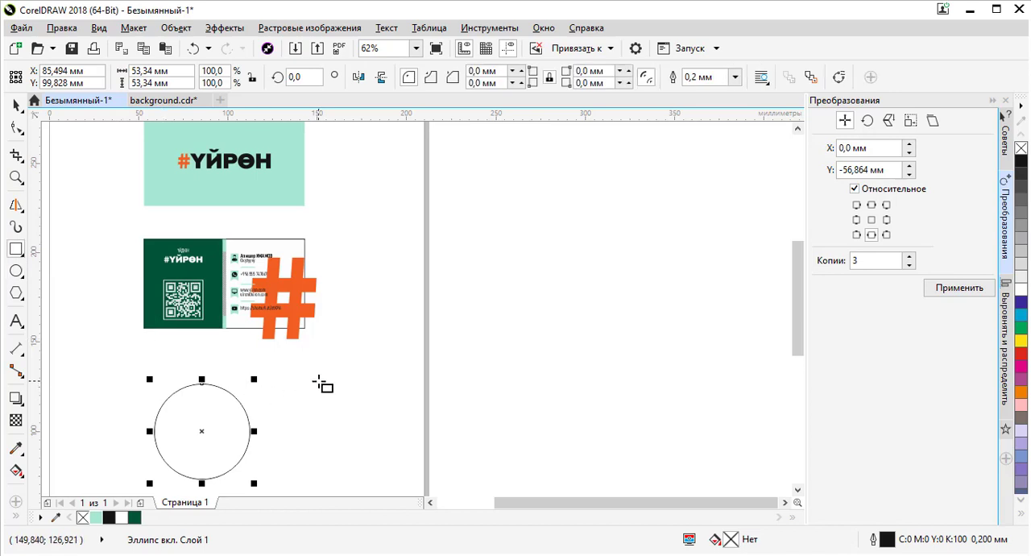
pyautogui.moveTo(322, 380); pyautogui.dragTo(220, 458)
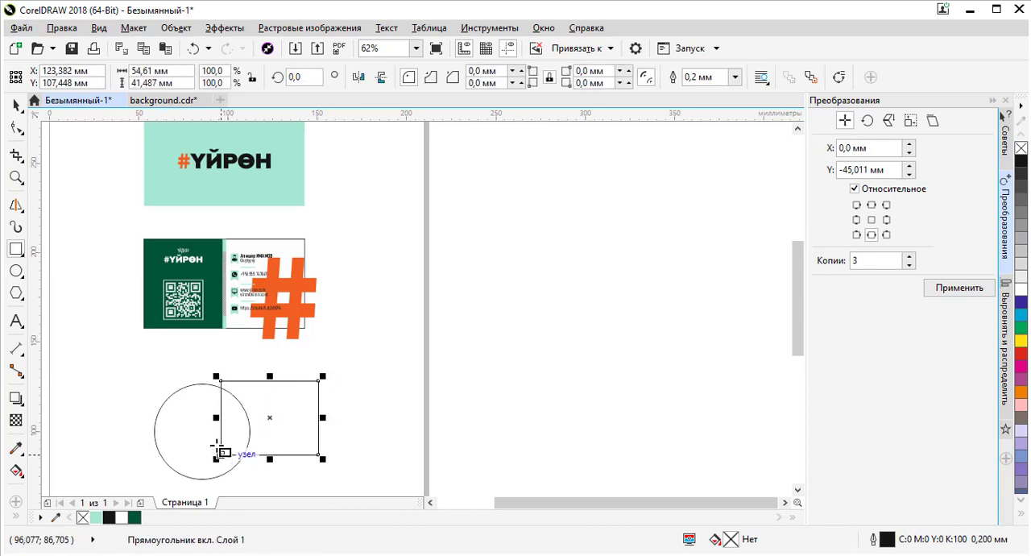
# - Select the circle and the rectangle together and create their intersection shape
pyautogui.click(16, 105)
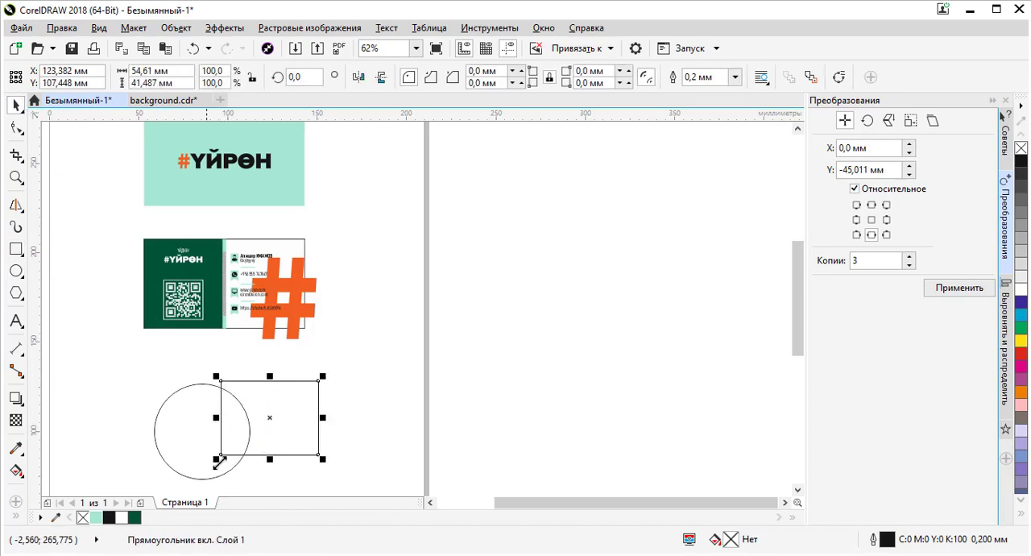
pyautogui.click(162, 425)
pyautogui.keyDown('shift'); pyautogui.click(277, 409); pyautogui.keyUp('shift')
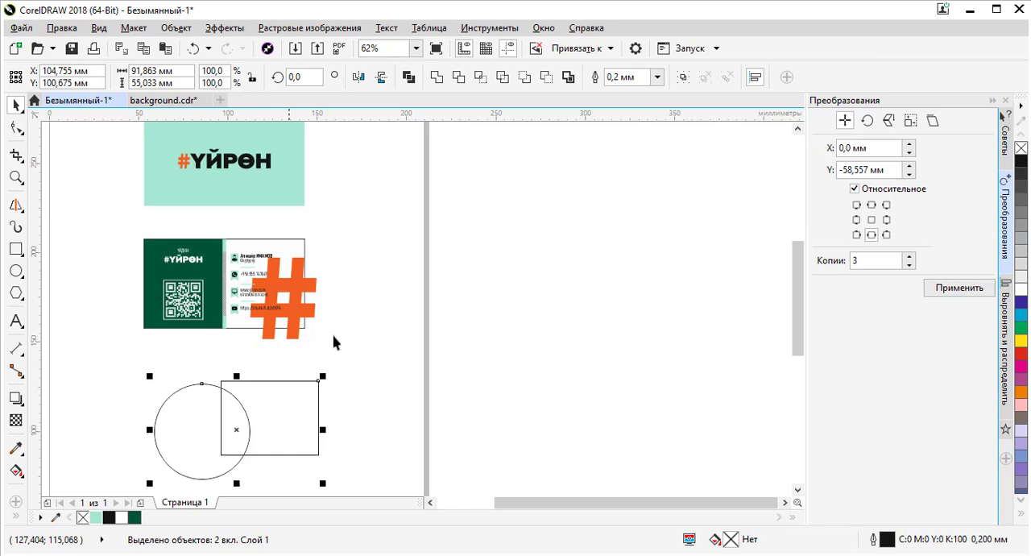
pyautogui.click(481, 80)
# - Move the rectangle and circle apart from the intersection shape, then delete the intersection shape
pyautogui.moveTo(287, 411); pyautogui.dragTo(373, 418)
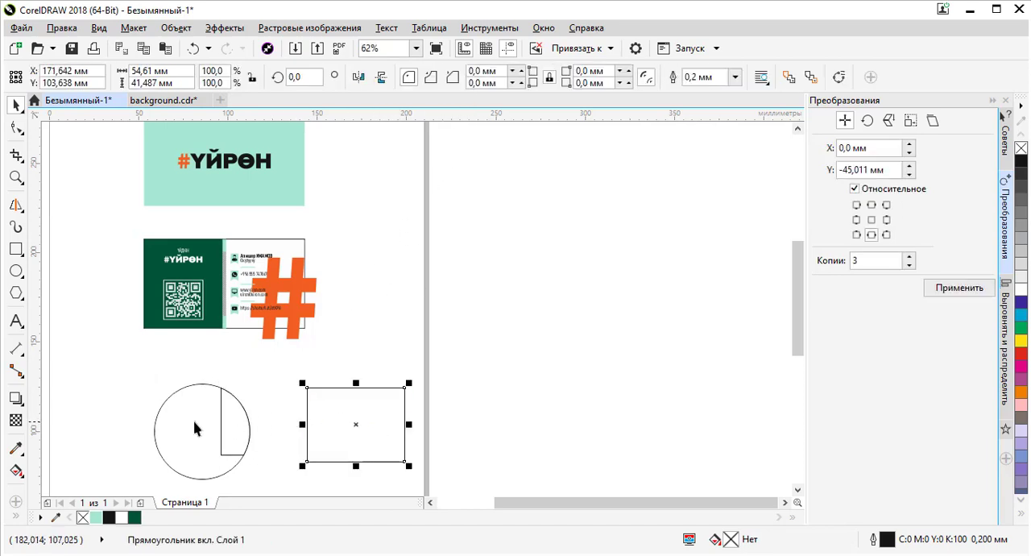
pyautogui.moveTo(193, 428); pyautogui.dragTo(104, 452)
pyautogui.click(245, 420)
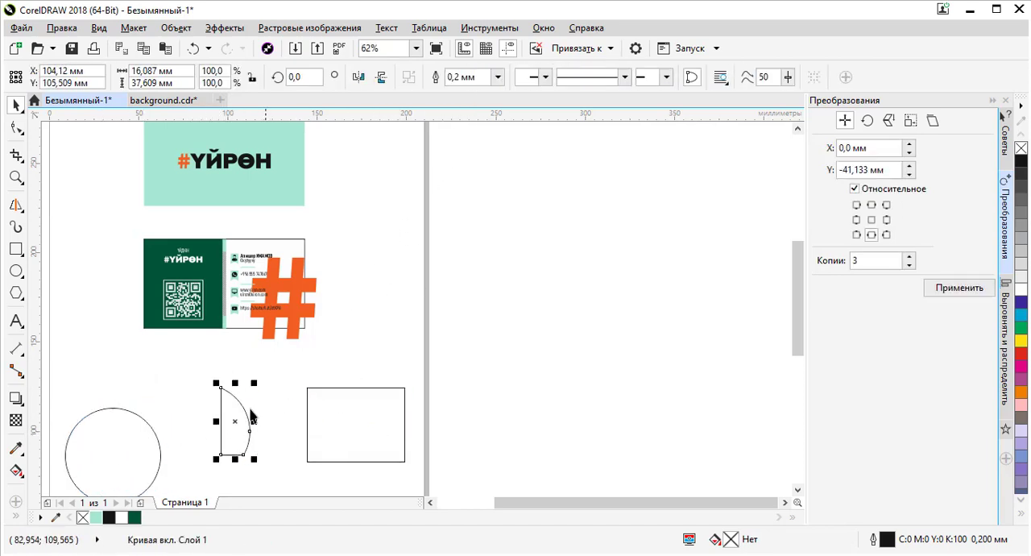
pyautogui.click(274, 428)
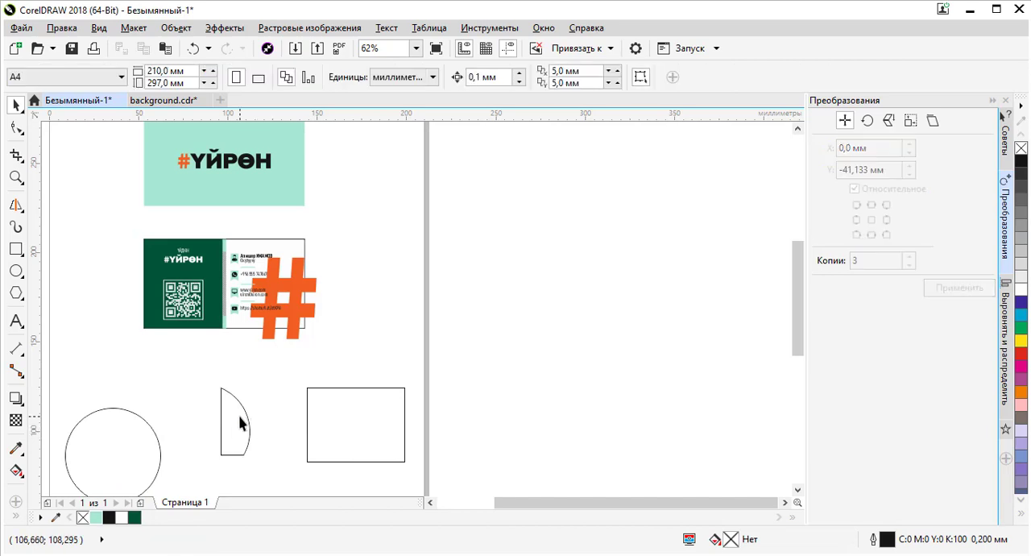
pyautogui.click(242, 425)
pyautogui.press('Delete')
# - Draw a six-sided polygon about 47 × 49 mm overlapping the rectangle
pyautogui.click(16, 293)
pyautogui.moveTo(237, 427); pyautogui.dragTo(322, 465)
pyautogui.press('Delete')
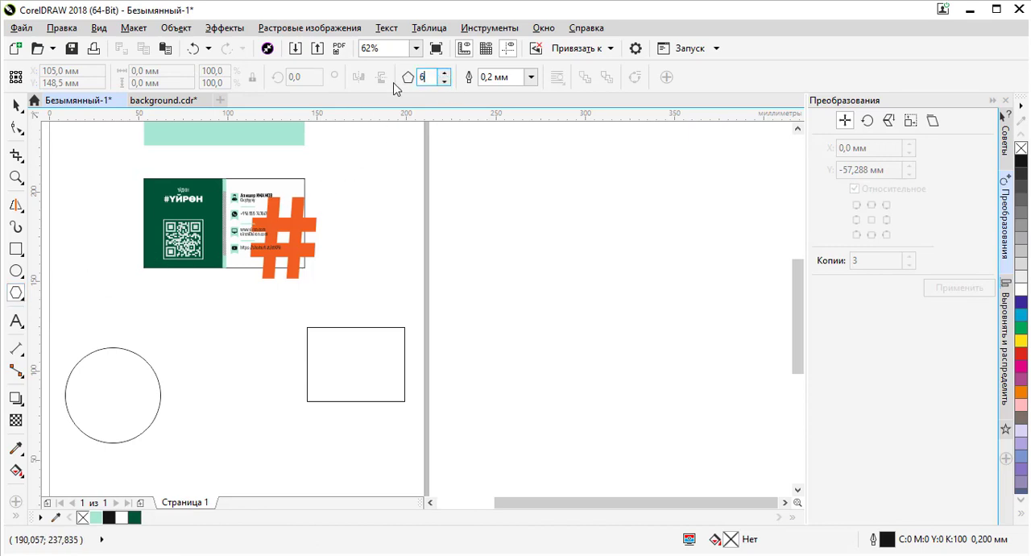
pyautogui.moveTo(256, 439); pyautogui.dragTo(351, 344)
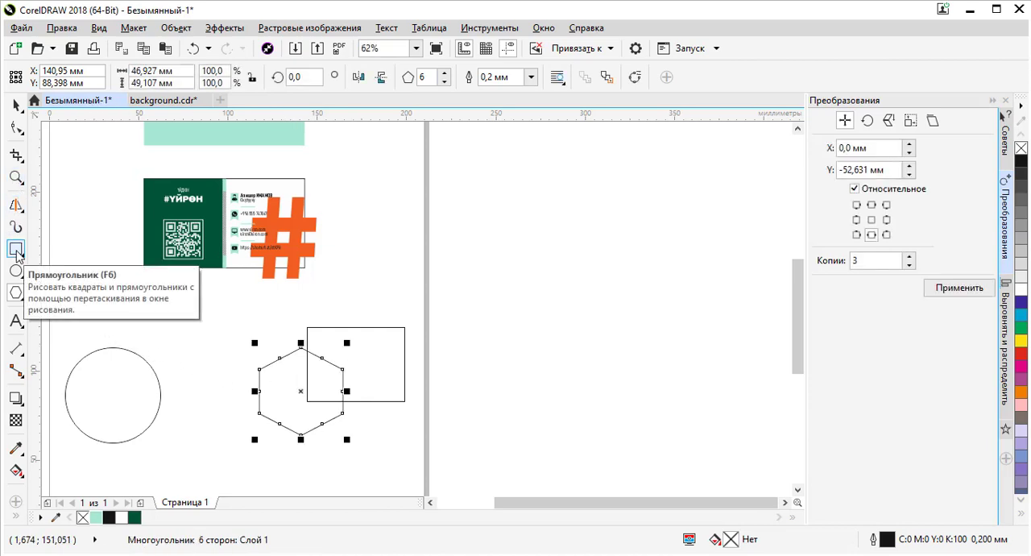
# - Move the circle over the hexagon and rectangle, select all three, and create their intersection shape
pyautogui.click(16, 105)
pyautogui.moveTo(112, 440); pyautogui.dragTo(350, 409)
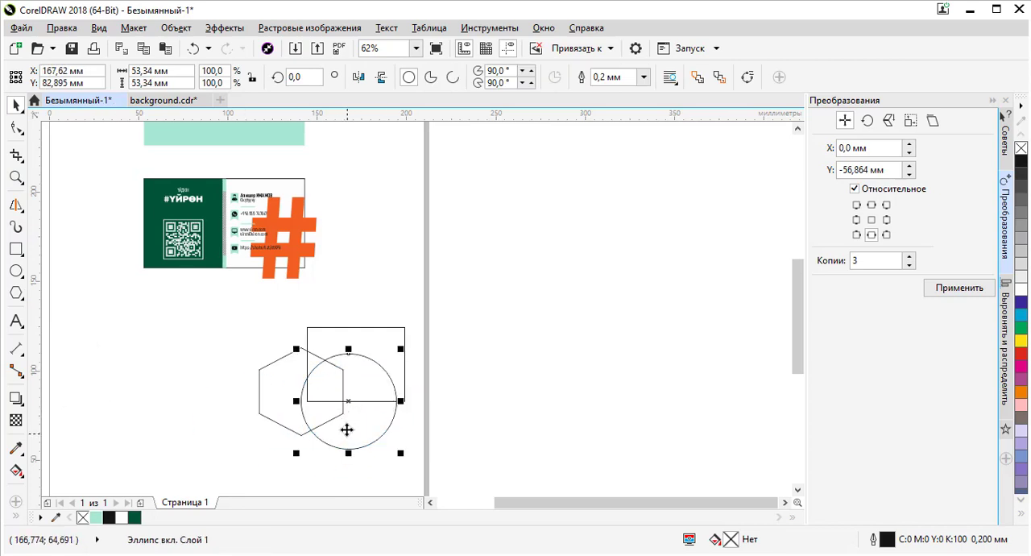
pyautogui.scroll(1, 333, 383)
pyautogui.click(328, 305)
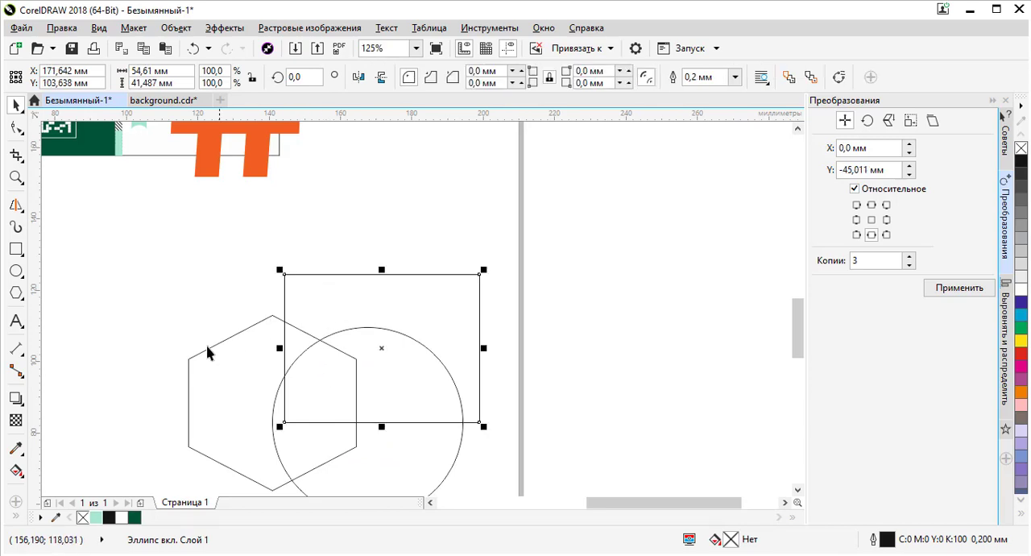
pyautogui.keyDown('shift'); pyautogui.click(225, 368); pyautogui.keyUp('shift')
pyautogui.keyDown('shift'); pyautogui.click(428, 457); pyautogui.keyUp('shift')
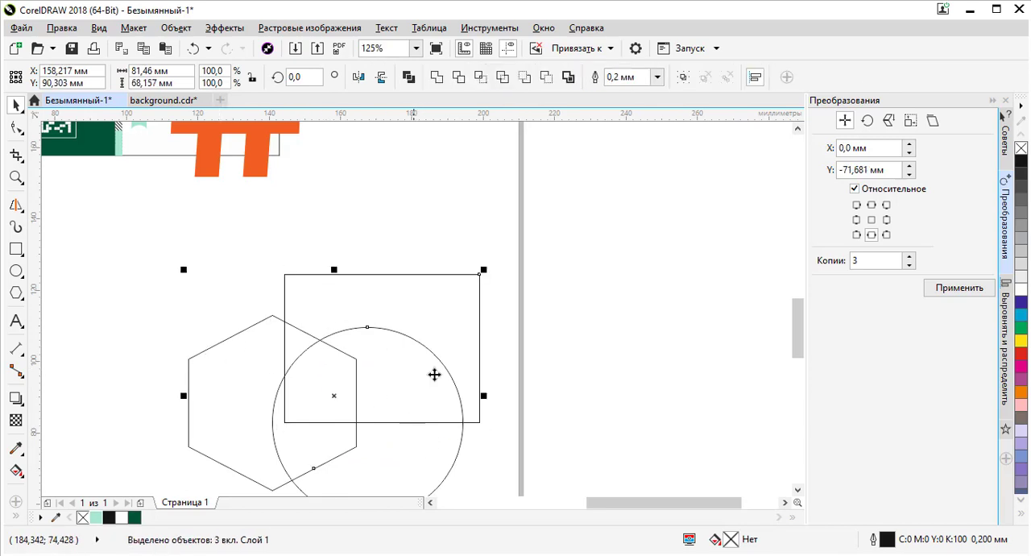
pyautogui.click(480, 78)
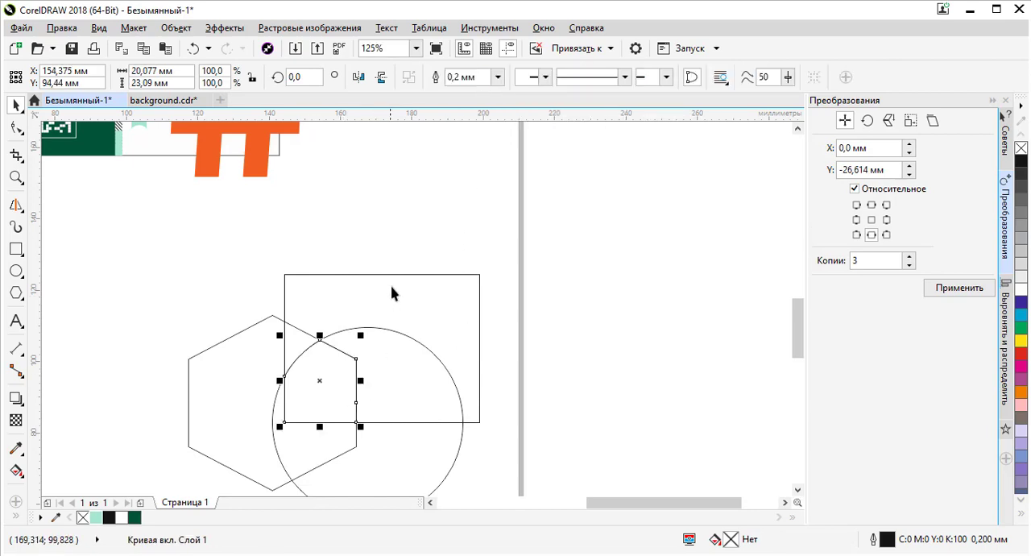
# - Move the rectangle, hexagon and circle away from the new intersection shape
pyautogui.moveTo(392, 288); pyautogui.dragTo(548, 262)
pyautogui.moveTo(235, 379); pyautogui.dragTo(68, 427)
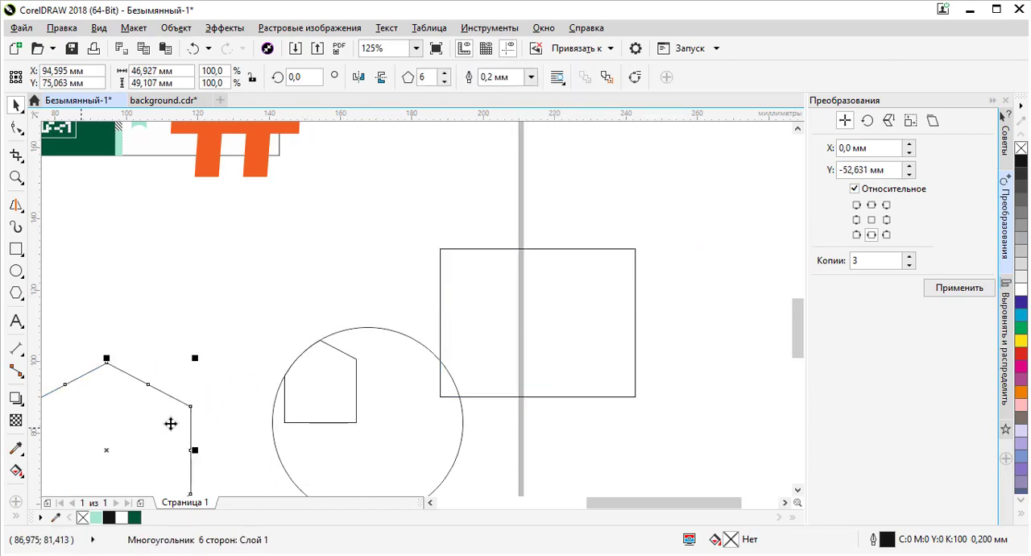
pyautogui.moveTo(360, 449); pyautogui.dragTo(507, 465)
# - Select the intersection shape and examine it at higher zoom
pyautogui.click(322, 357)
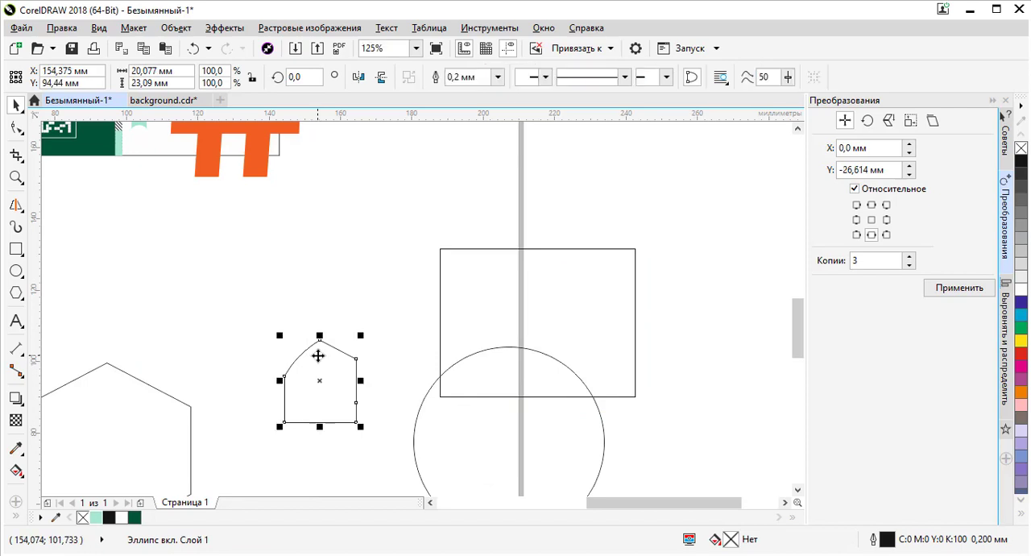
pyautogui.scroll(2, 330, 379)
pyautogui.scroll(-1, 372, 232)
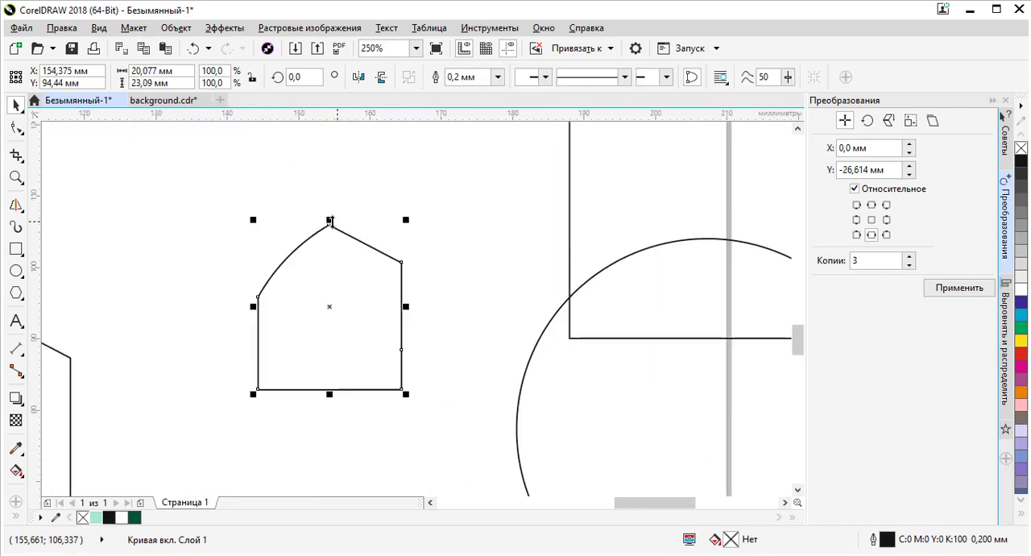
pyautogui.scroll(1, 259, 298)
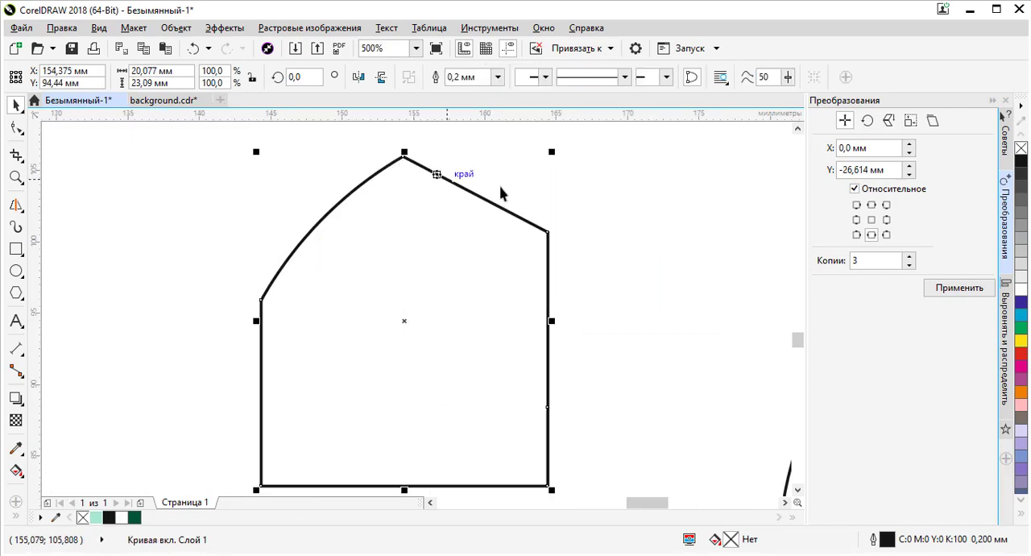
pyautogui.scroll(-2, 378, 449)
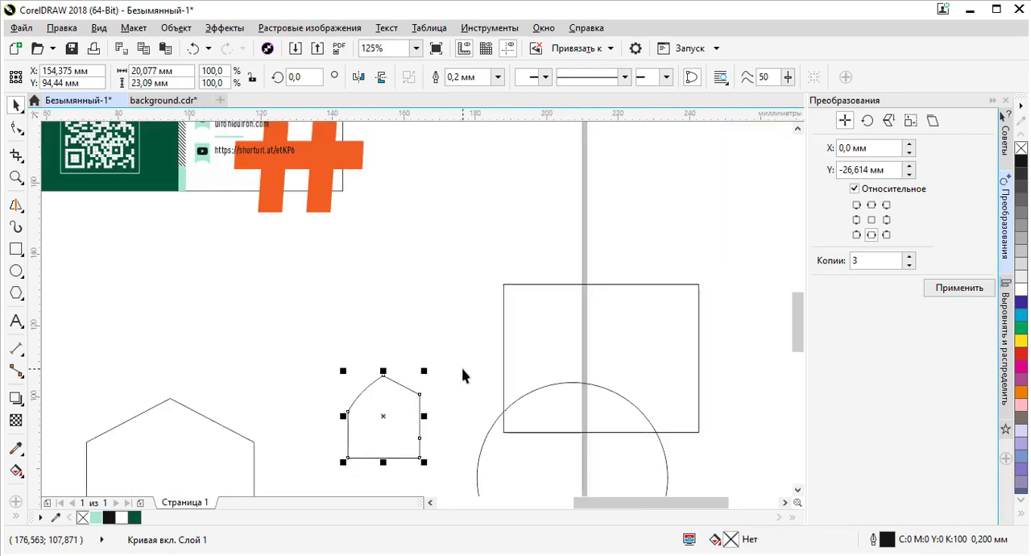
# - Select and delete all four demonstration shapes below the card
pyautogui.scroll(-2, 418, 274)
pyautogui.moveTo(564, 256); pyautogui.dragTo(240, 387)
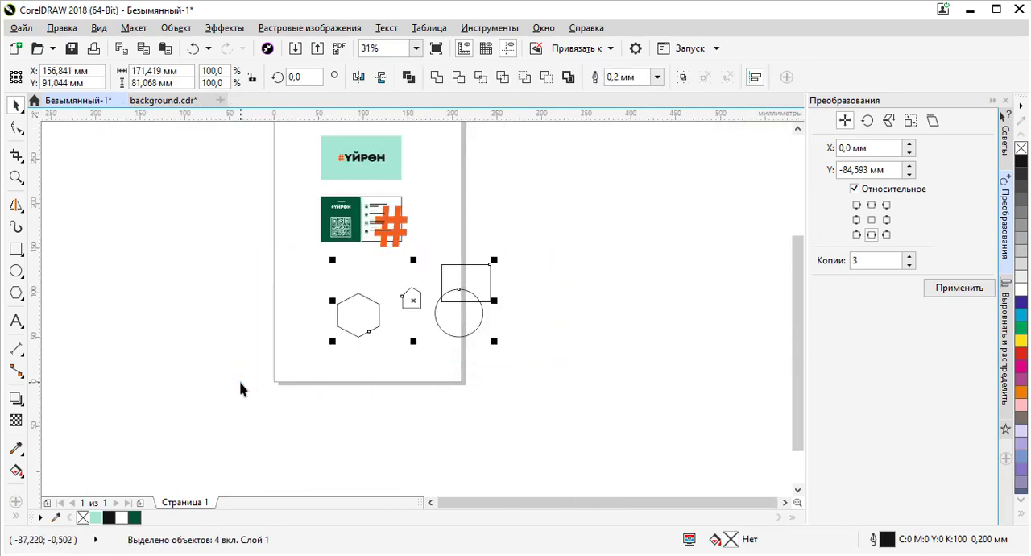
pyautogui.press('Delete')
# - Trim the large orange # with the card rectangle so it no longer extends beyond the card's edges
pyautogui.scroll(4, 395, 203)
pyautogui.click(426, 203)
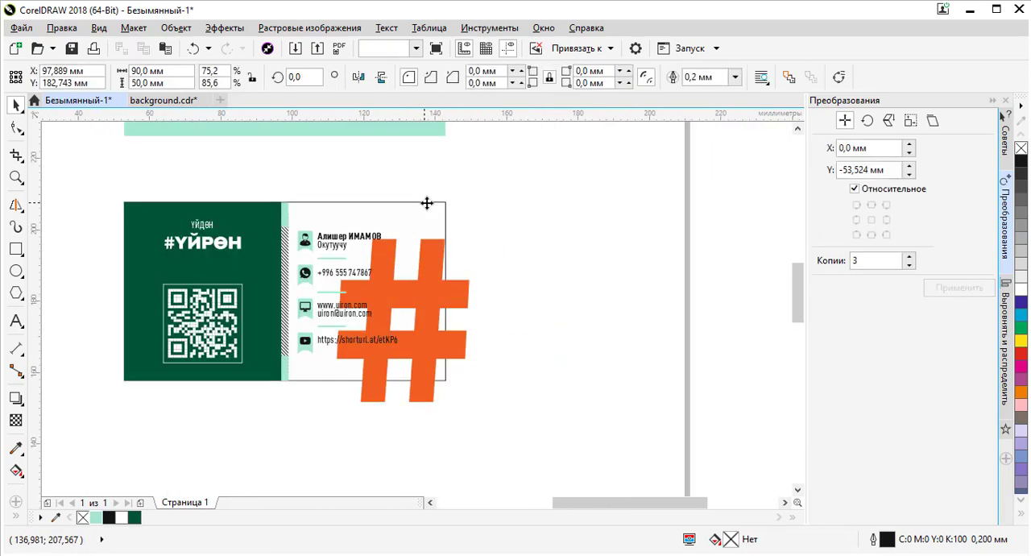
pyautogui.keyDown('shift'); pyautogui.click(466, 295); pyautogui.keyUp('shift')
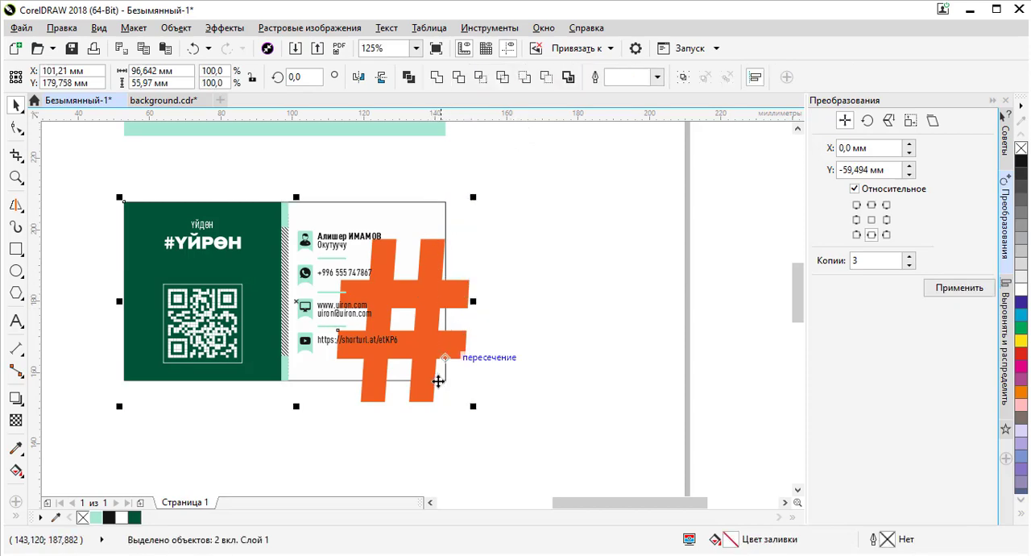
pyautogui.click(501, 78)
pyautogui.click(456, 307)
pyautogui.press('Delete')
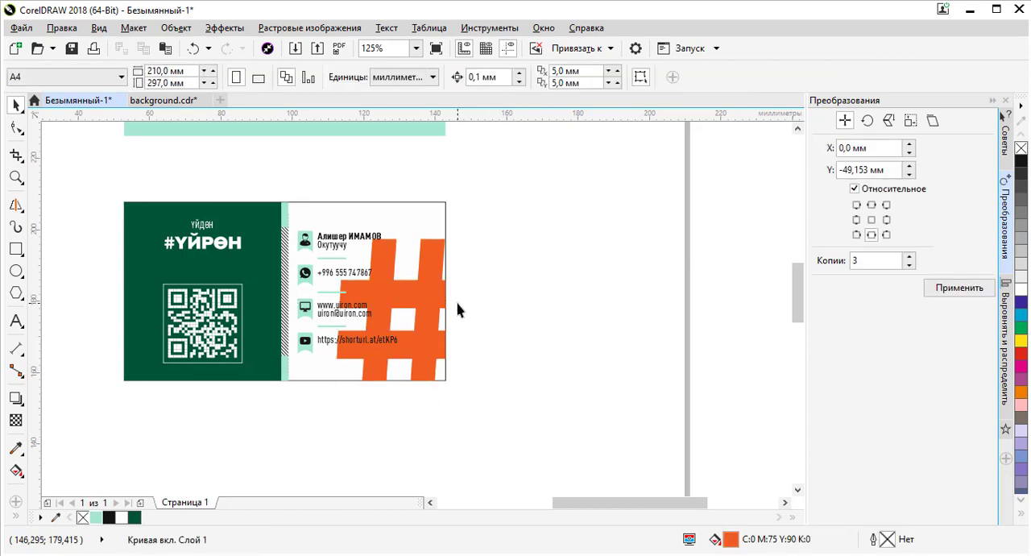
# - Apply a uniform transparency of 85 to the large orange # on the card
pyautogui.click(432, 276)
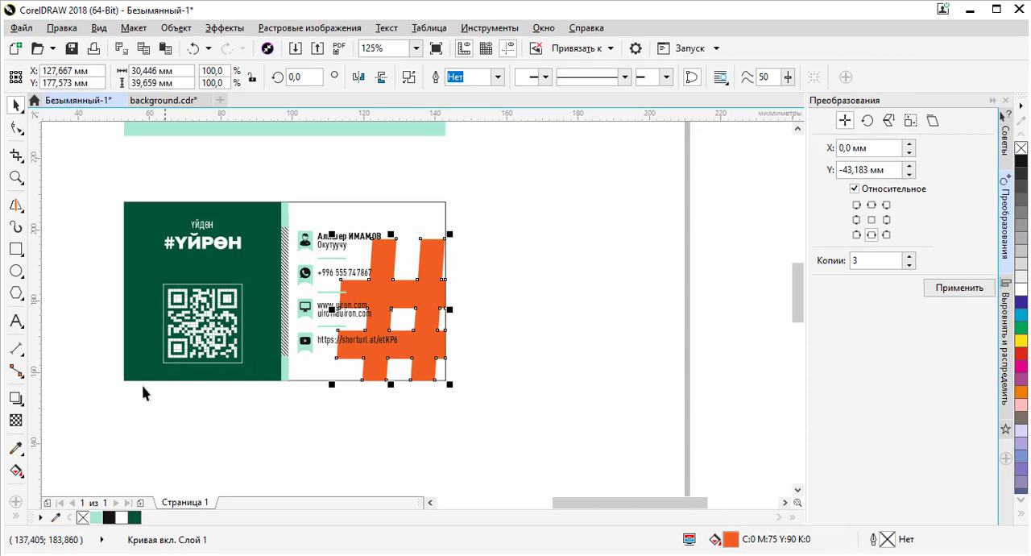
pyautogui.click(16, 420)
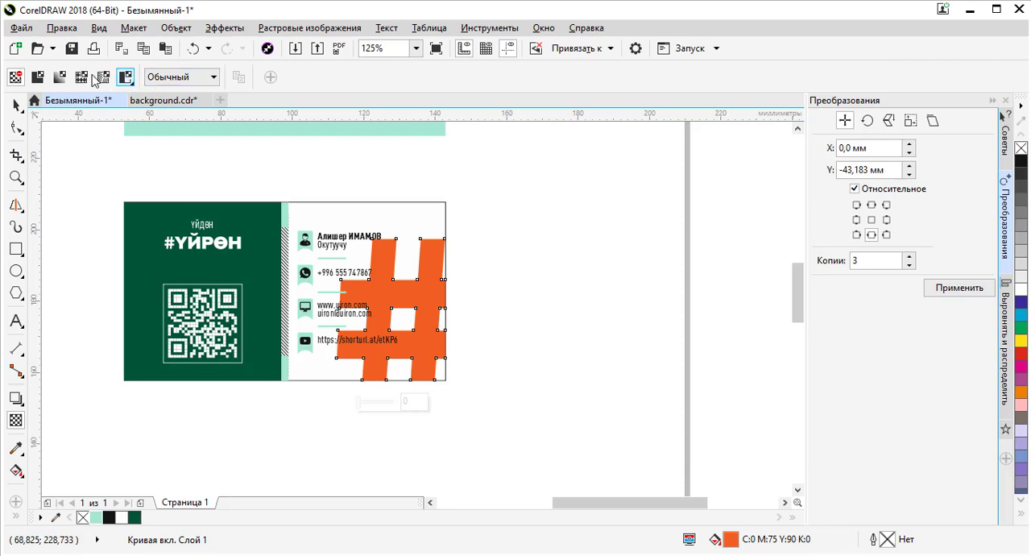
pyautogui.click(39, 79)
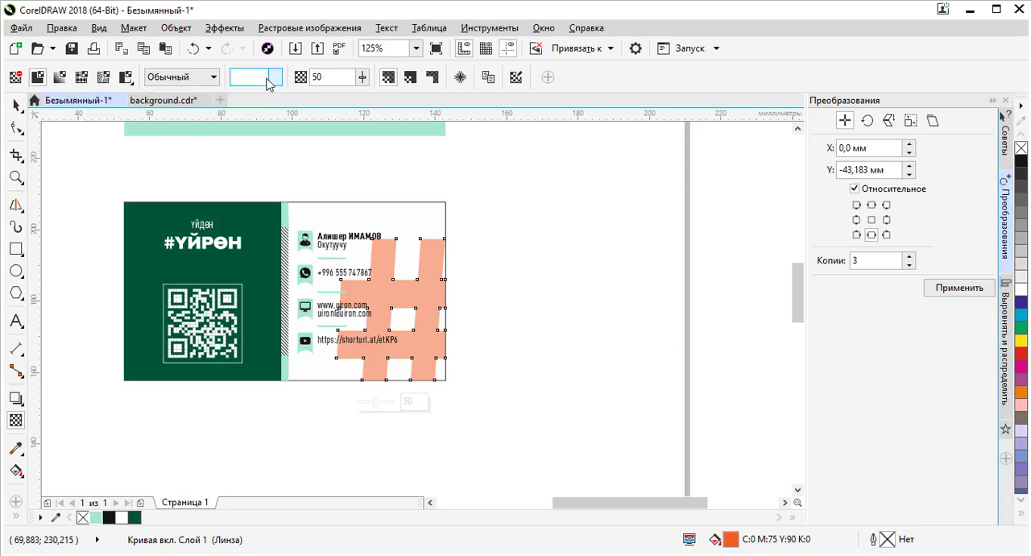
pyautogui.moveTo(324, 78); pyautogui.dragTo(270, 78)
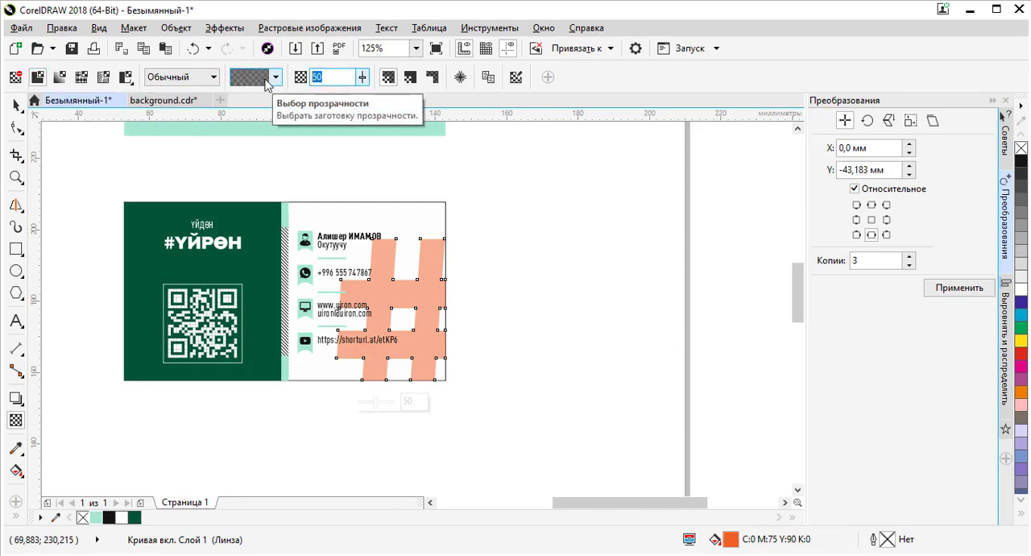
pyautogui.write('85')
pyautogui.press('Return')
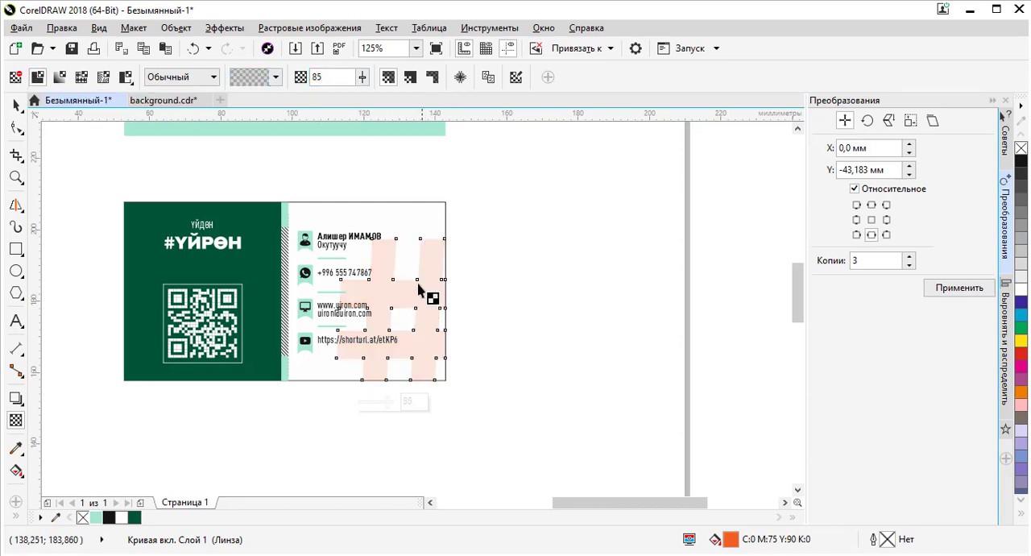
pyautogui.click(12, 107)
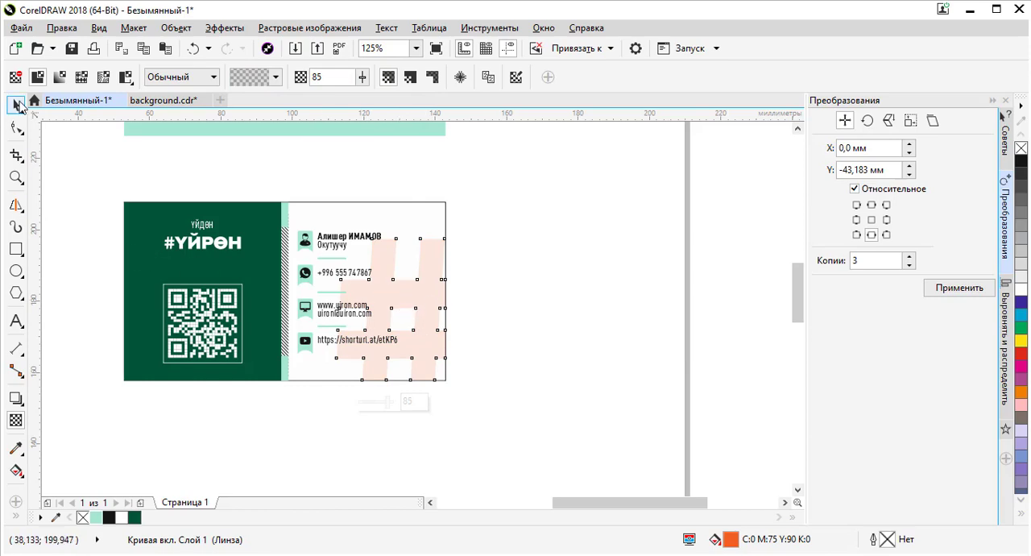
pyautogui.click(571, 230)
# - Marquee-select all the business card's objects and examine them at different zoom levels
pyautogui.scroll(-2, 548, 236)
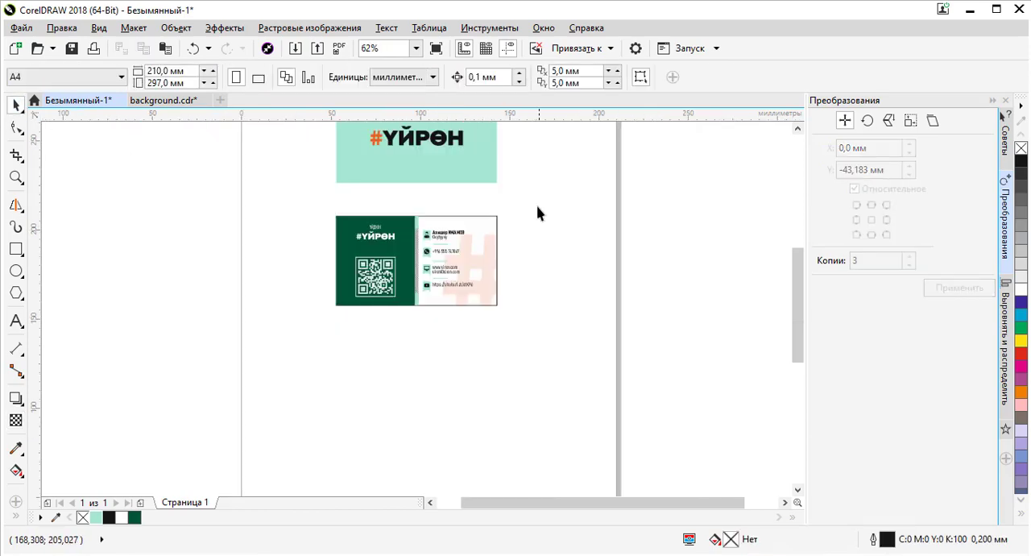
pyautogui.moveTo(536, 202); pyautogui.dragTo(295, 340)
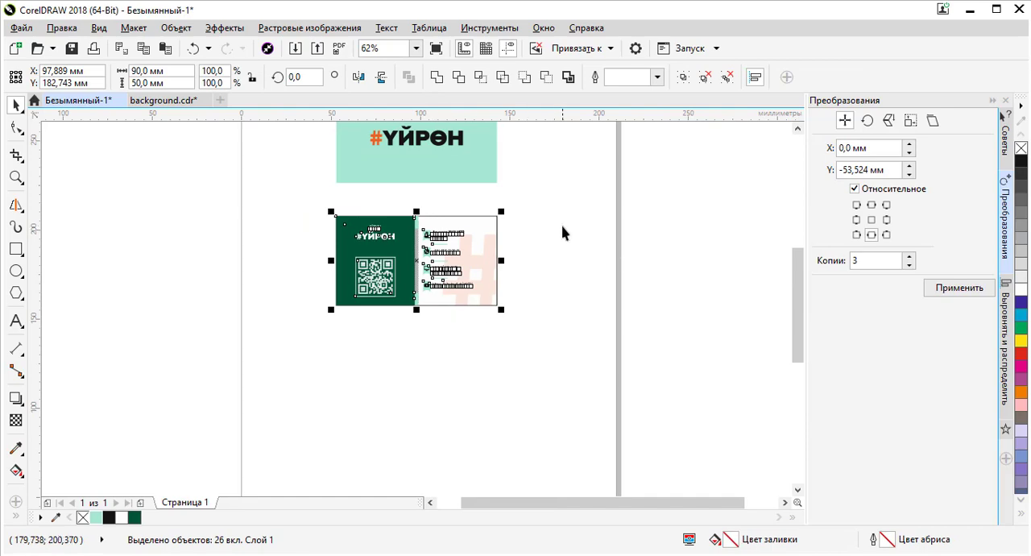
pyautogui.moveTo(537, 207); pyautogui.dragTo(270, 346)
pyautogui.click(403, 382)
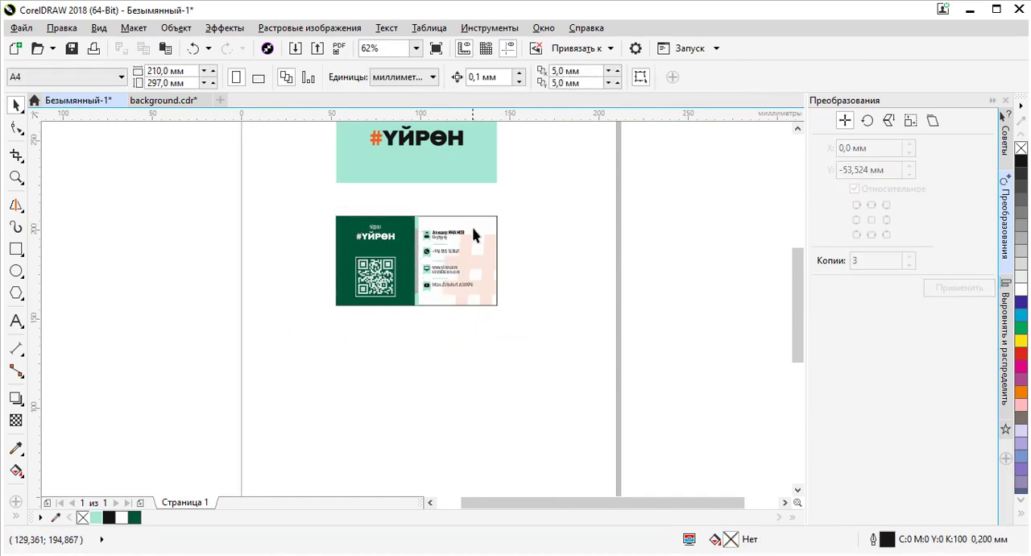
pyautogui.scroll(4, 474, 233)
pyautogui.click(538, 192)
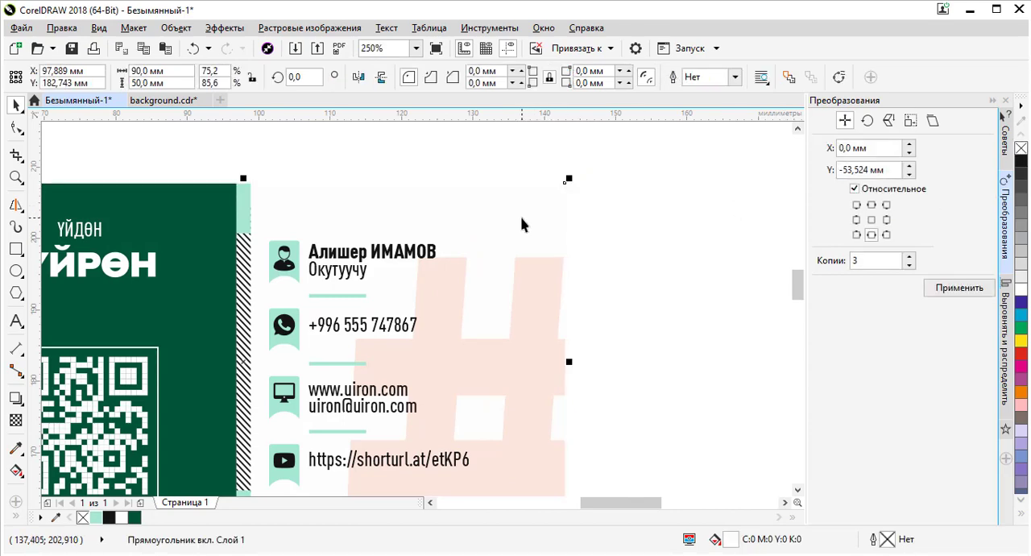
pyautogui.scroll(-4, 525, 222)
pyautogui.click(567, 218)
pyautogui.moveTo(573, 197); pyautogui.dragTo(303, 337)
pyautogui.scroll(4, 504, 234)
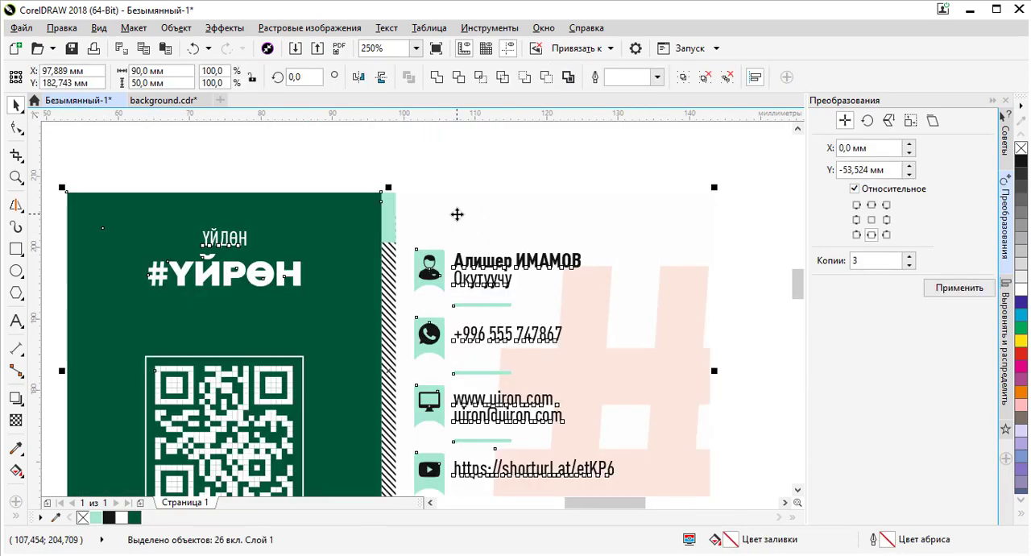
pyautogui.scroll(-2, 502, 222)
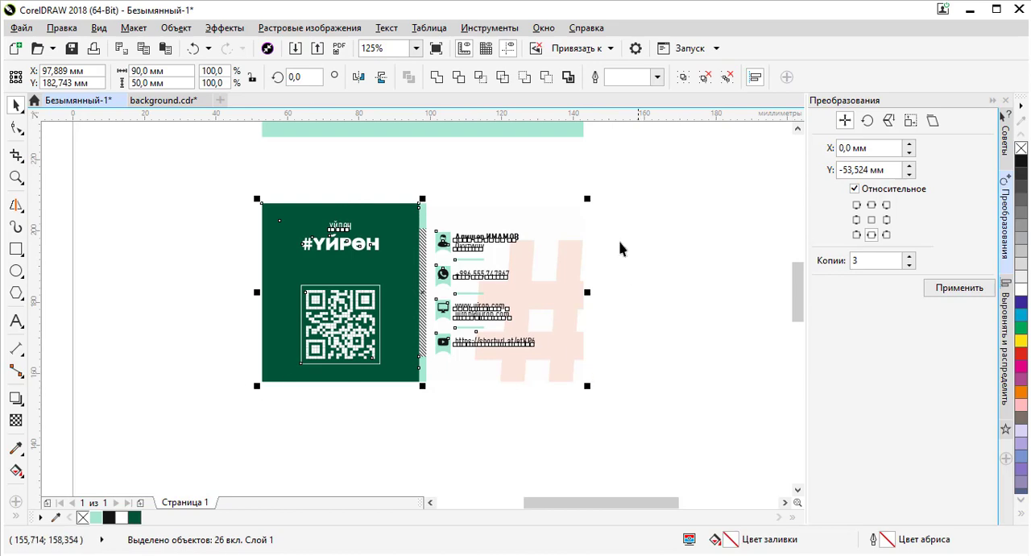
# - Select the whole business card and move it up closer beneath the mint logo panel
pyautogui.click(651, 186)
pyautogui.moveTo(654, 190); pyautogui.dragTo(232, 416)
pyautogui.click(621, 254)
pyautogui.click(535, 282)
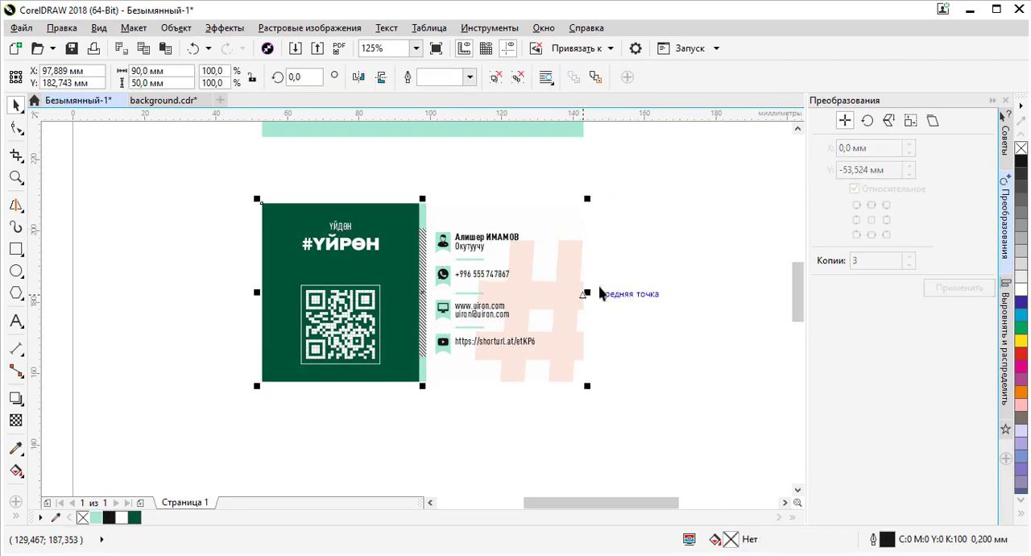
pyautogui.click(620, 297)
pyautogui.scroll(-2, 498, 329)
pyautogui.scroll(1, 470, 311)
pyautogui.click(472, 315)
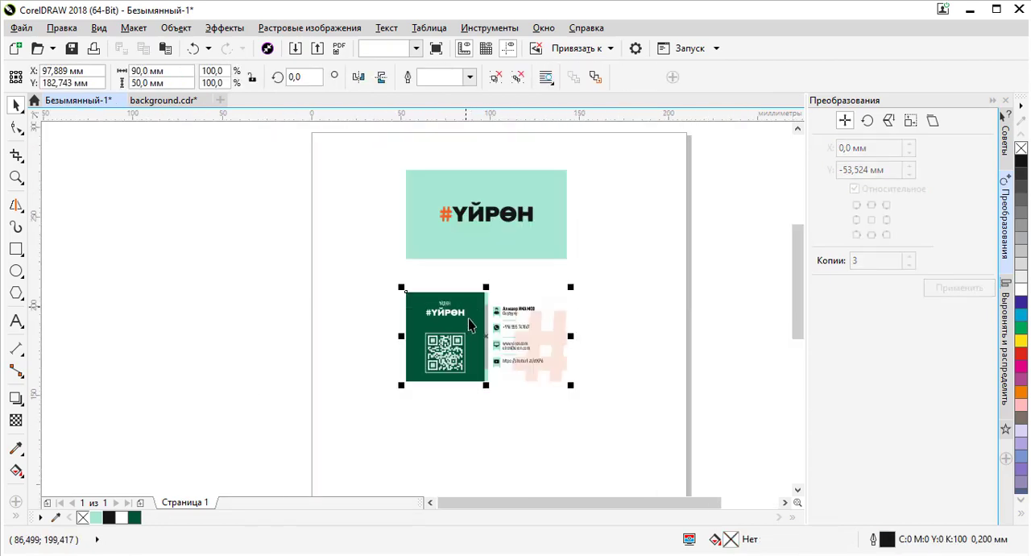
pyautogui.moveTo(471, 315); pyautogui.dragTo(465, 292)
pyautogui.keyDown('shift'); pyautogui.click(469, 252); pyautogui.keyUp('shift')
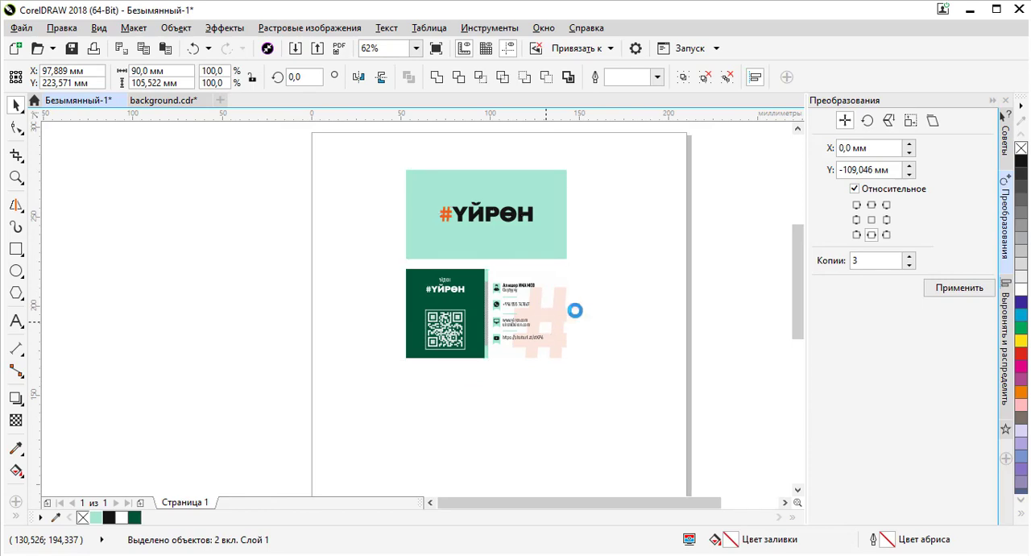
pyautogui.click(613, 322)
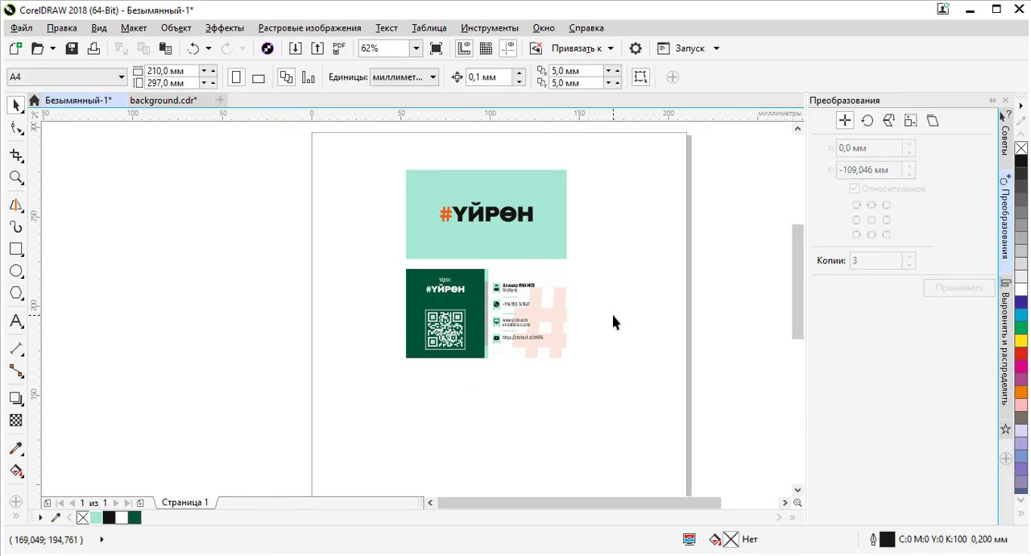
# - Zoom to show all objects and inspect the card's striped divider and icons up close
pyautogui.press('F4')
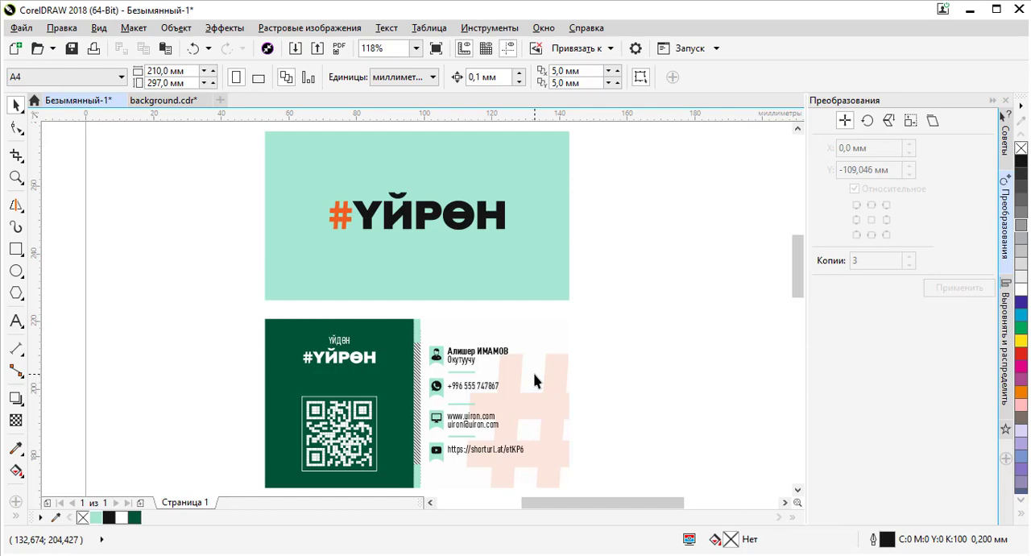
pyautogui.scroll(3, 428, 403)
pyautogui.scroll(3, 386, 403)
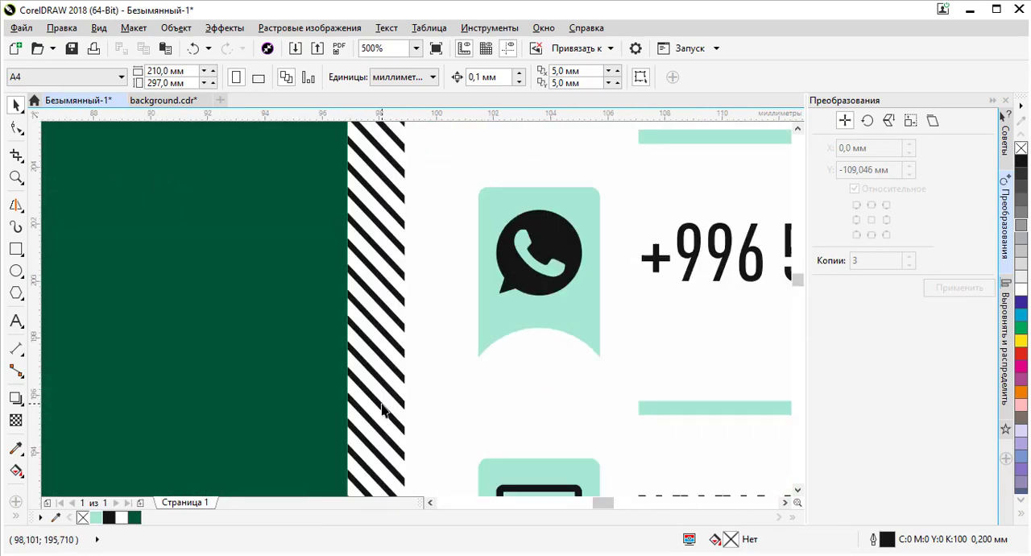
pyautogui.scroll(-6, 394, 367)
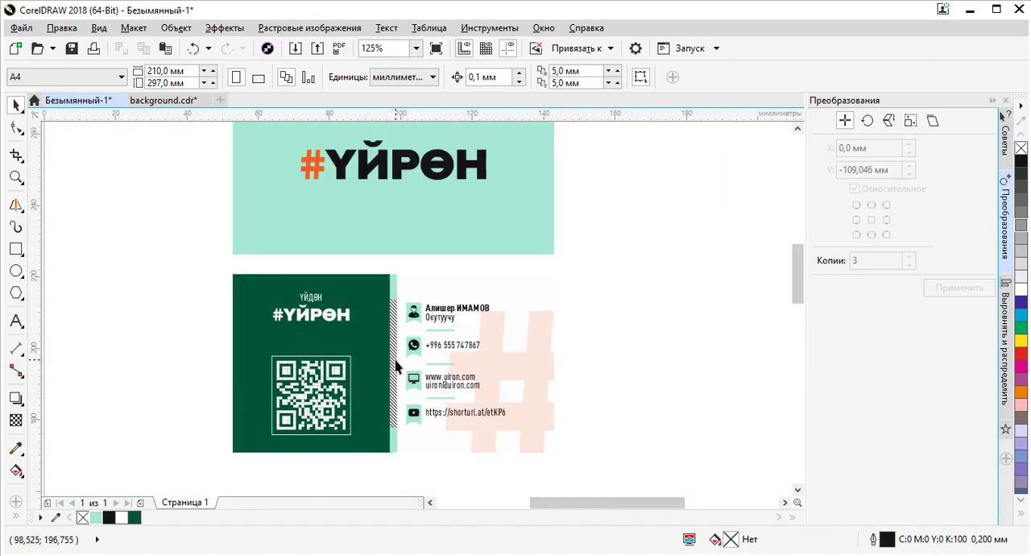